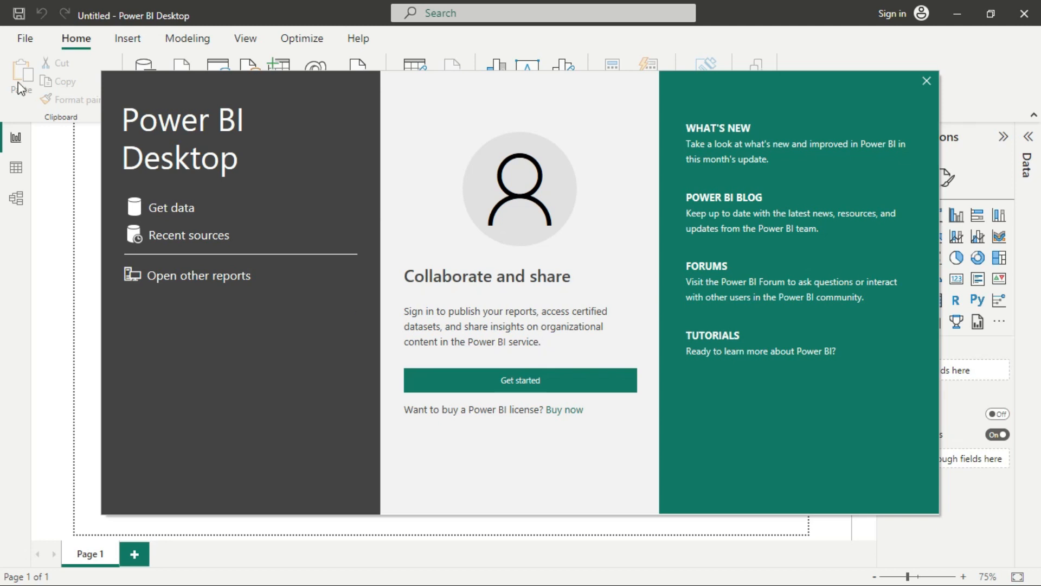
Dismiss the start screen to reach the blank report.
{"action": "left_click", "coordinate": [926, 83]}
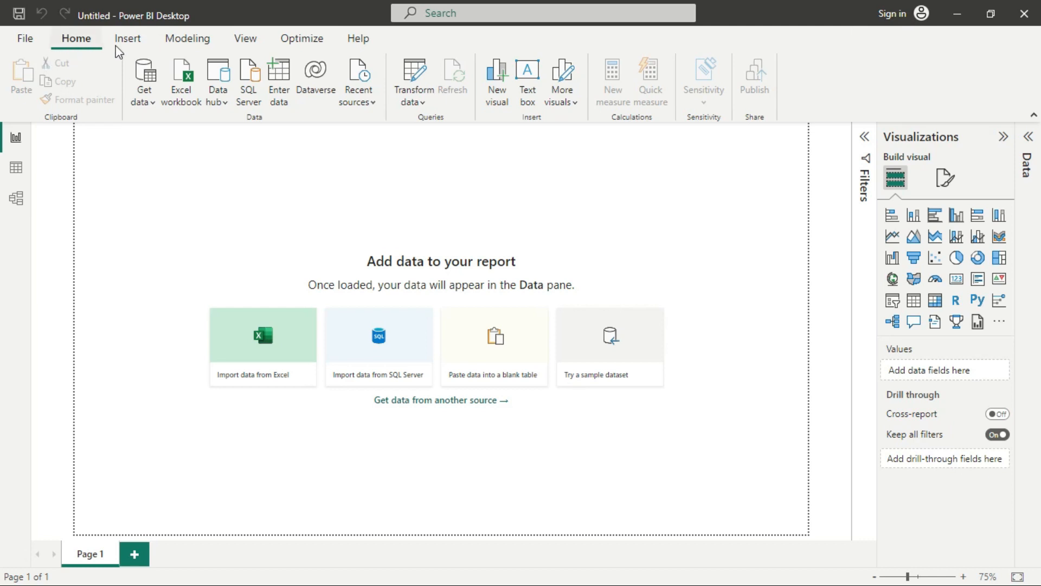
{"action": "left_click", "coordinate": [128, 39]}
{"action": "left_click", "coordinate": [181, 40]}
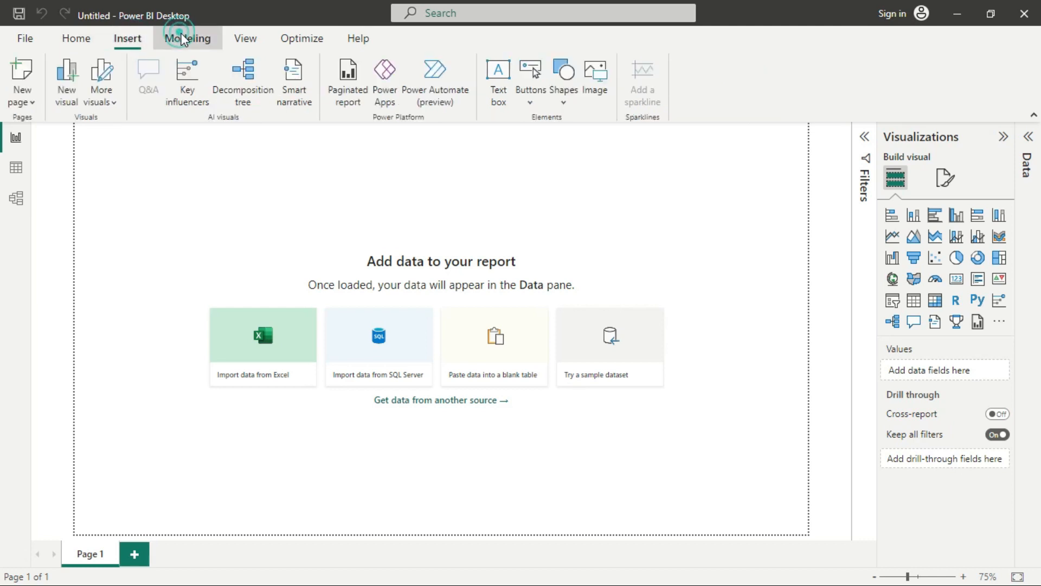
{"action": "left_click", "coordinate": [245, 40]}
{"action": "left_click", "coordinate": [305, 40]}
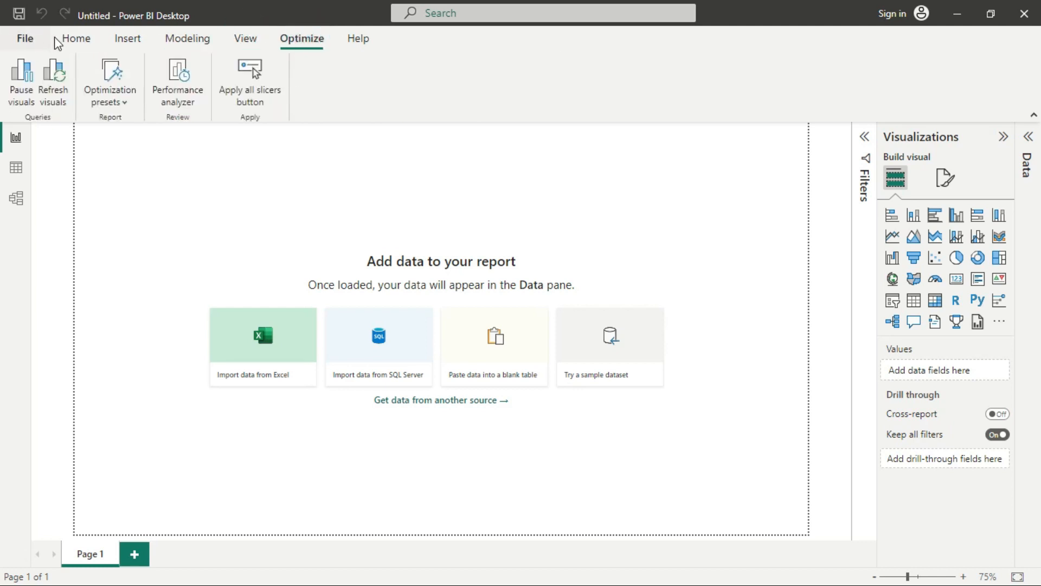
{"action": "left_click", "coordinate": [73, 39]}
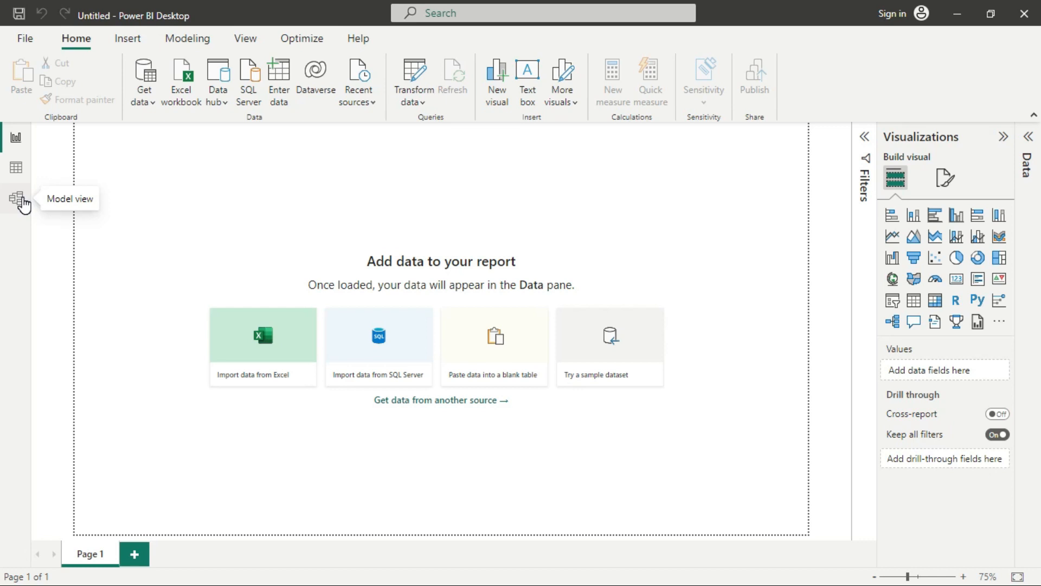
Show the Filters and Data panes, then collapse Filters, Visualizations and Data to enlarge the report canvas.
{"action": "left_click", "coordinate": [864, 139]}
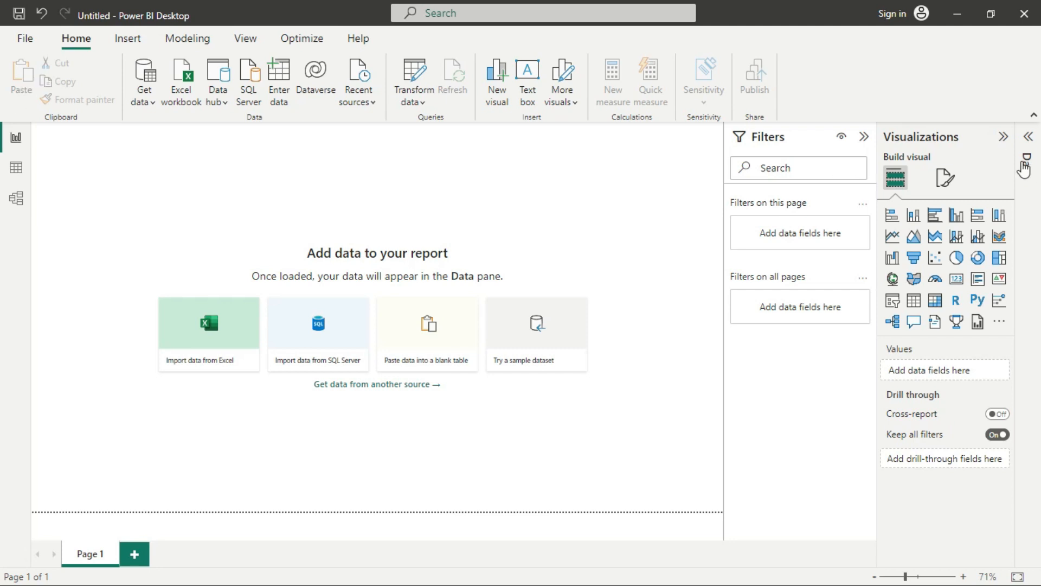
{"action": "left_click", "coordinate": [1027, 140]}
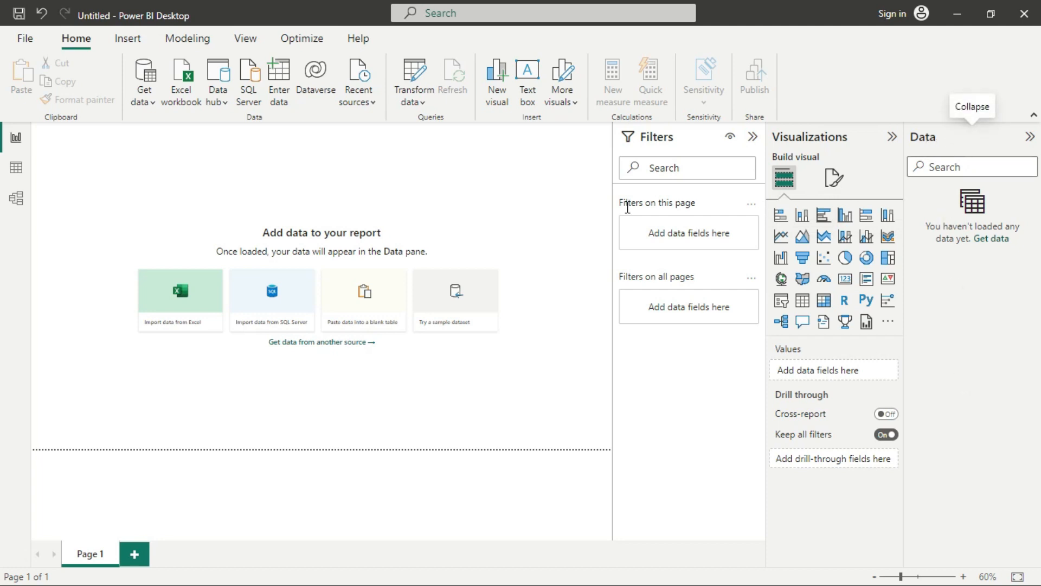
{"action": "left_click", "coordinate": [753, 136]}
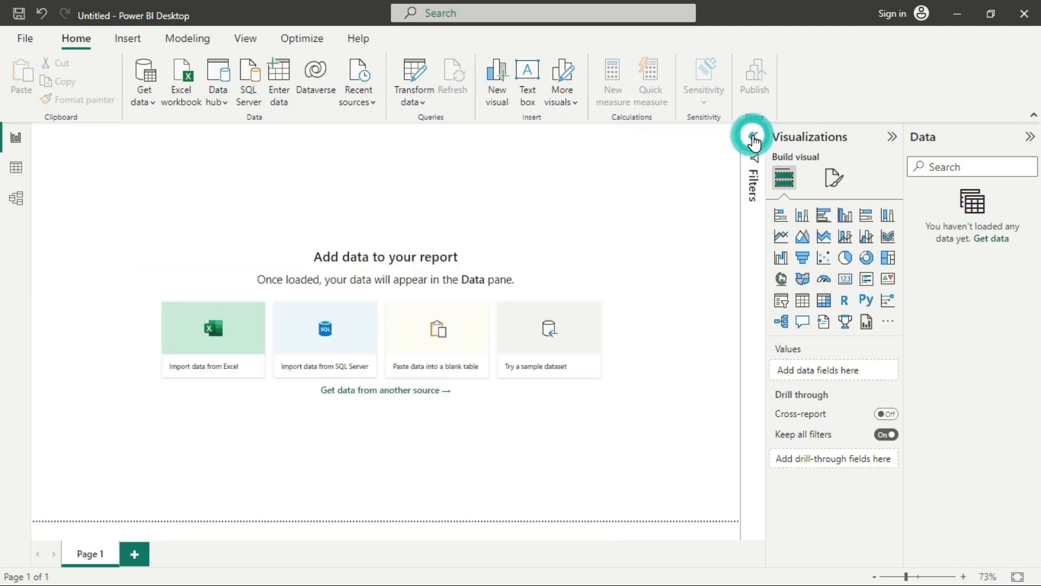
{"action": "left_click", "coordinate": [893, 136]}
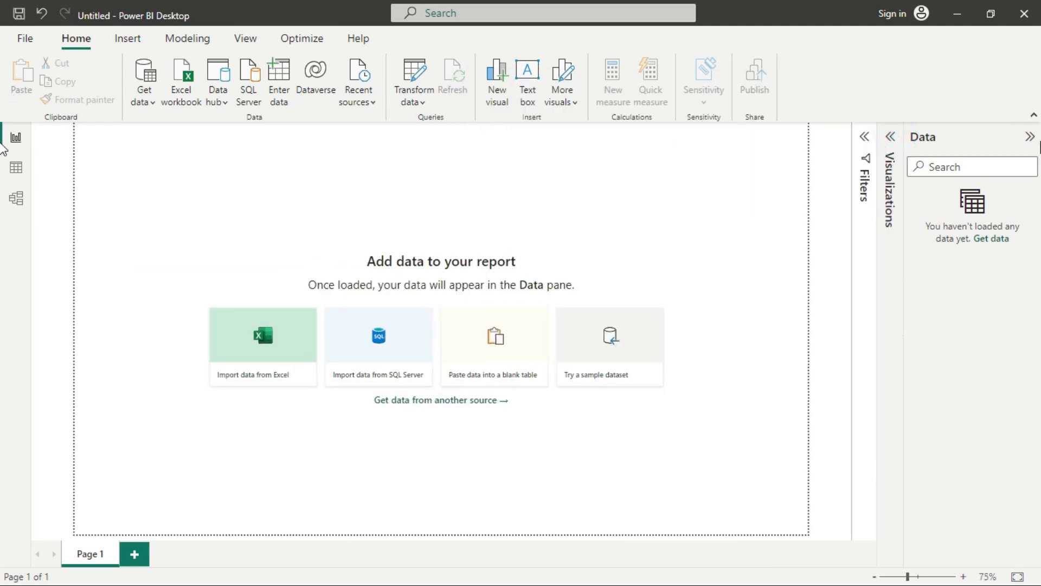
{"action": "left_click", "coordinate": [1029, 137]}
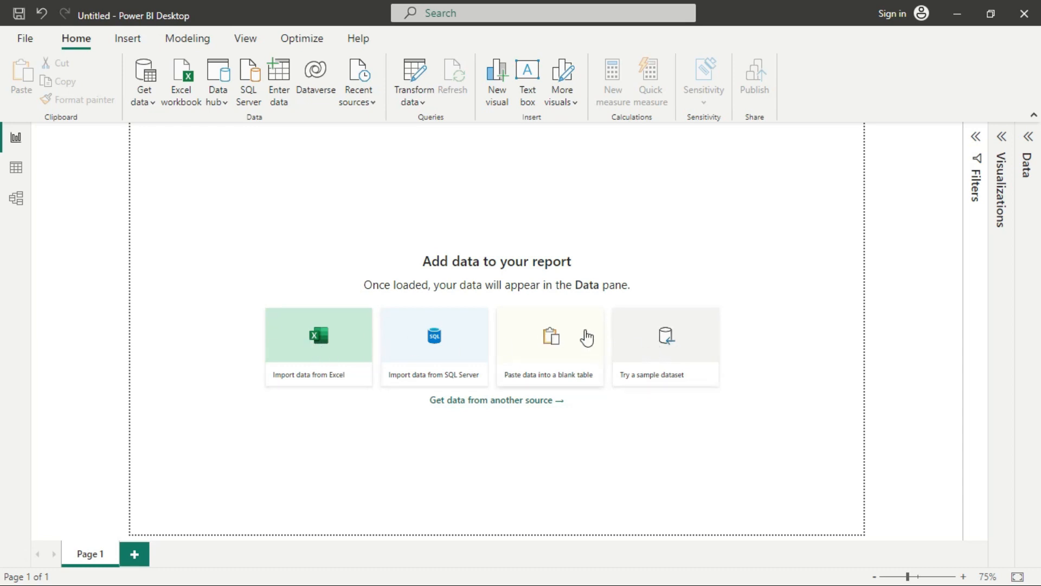
Browse the full list of data source connectors and the common data sources without connecting to any.
{"action": "left_click", "coordinate": [492, 402]}
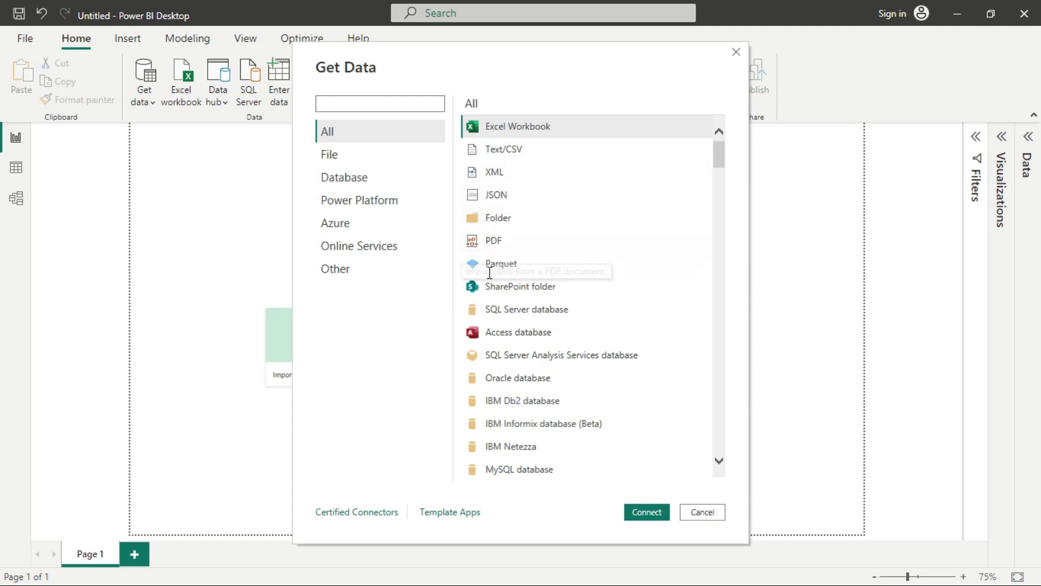
{"action": "left_click_drag", "start_coordinate": [718, 149], "coordinate": [719, 215]}
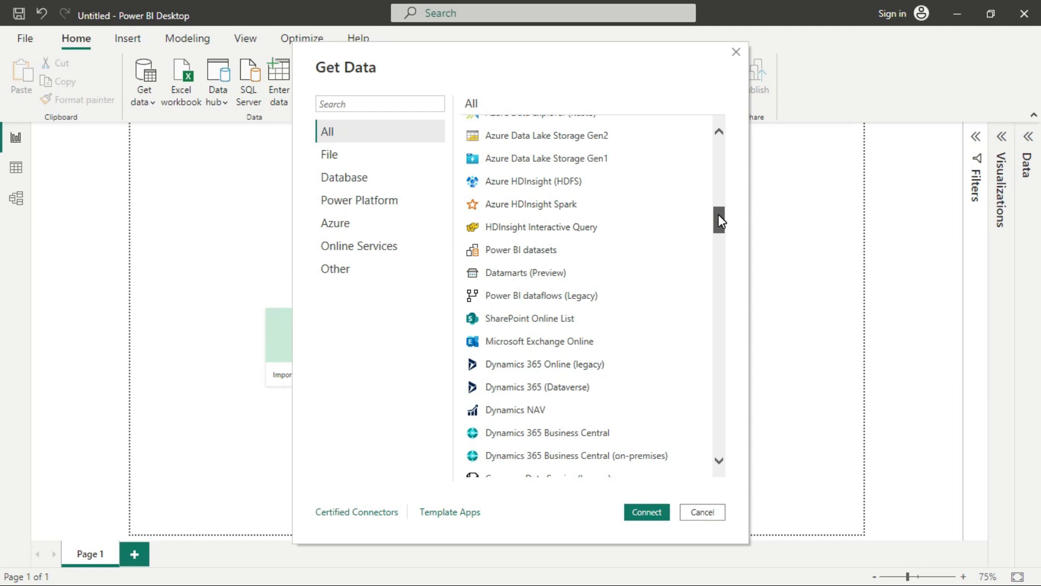
{"action": "left_click_drag", "start_coordinate": [718, 215], "coordinate": [717, 264]}
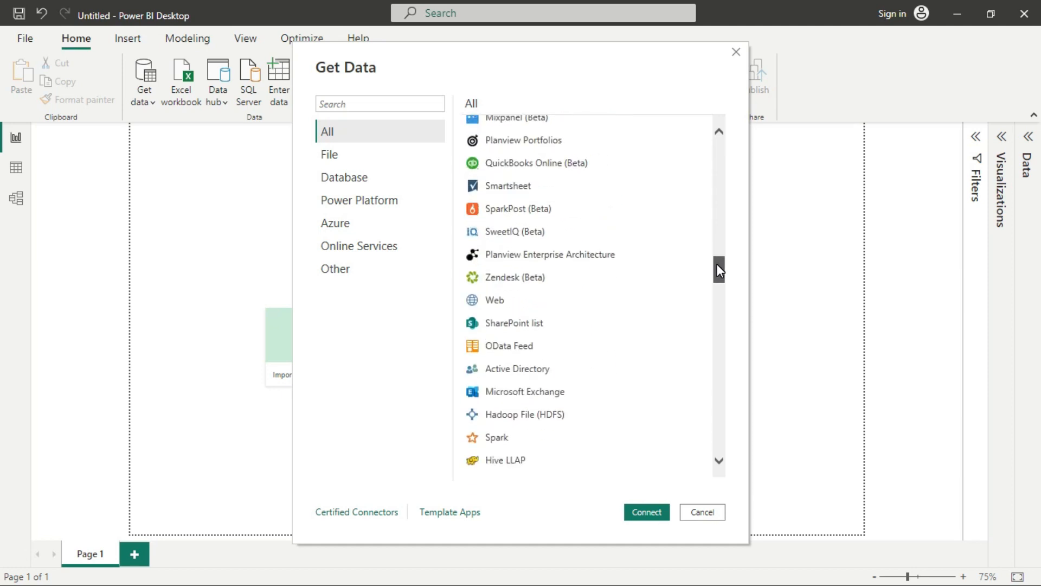
{"action": "left_click_drag", "start_coordinate": [717, 265], "coordinate": [723, 445]}
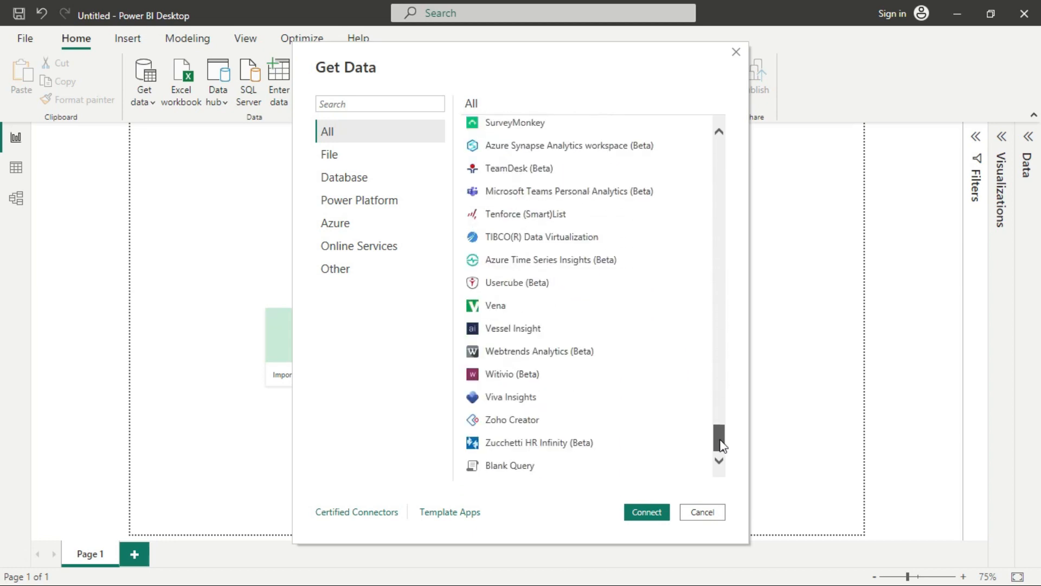
{"action": "left_click", "coordinate": [695, 515]}
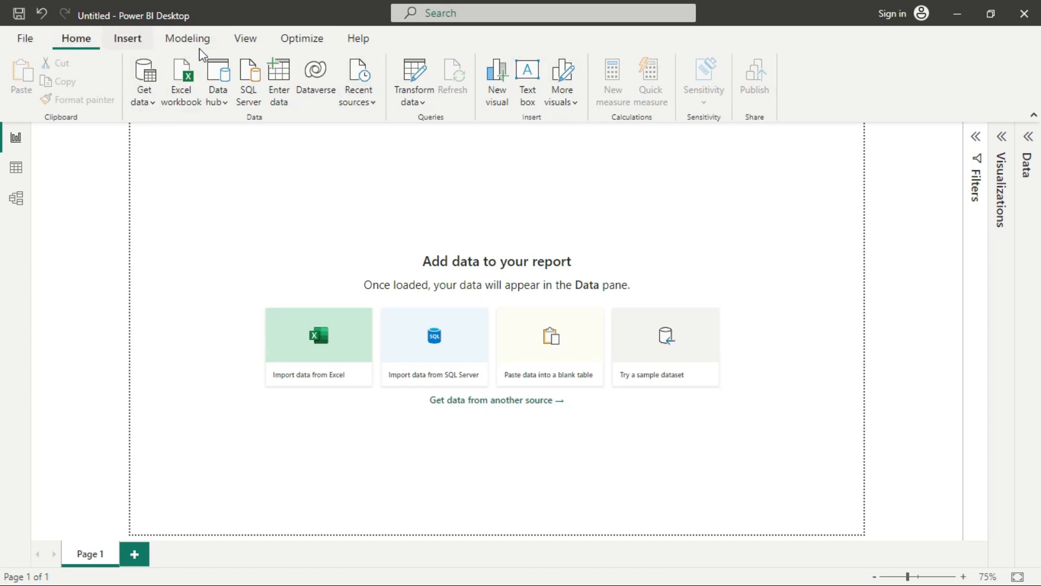
{"action": "left_click", "coordinate": [152, 102]}
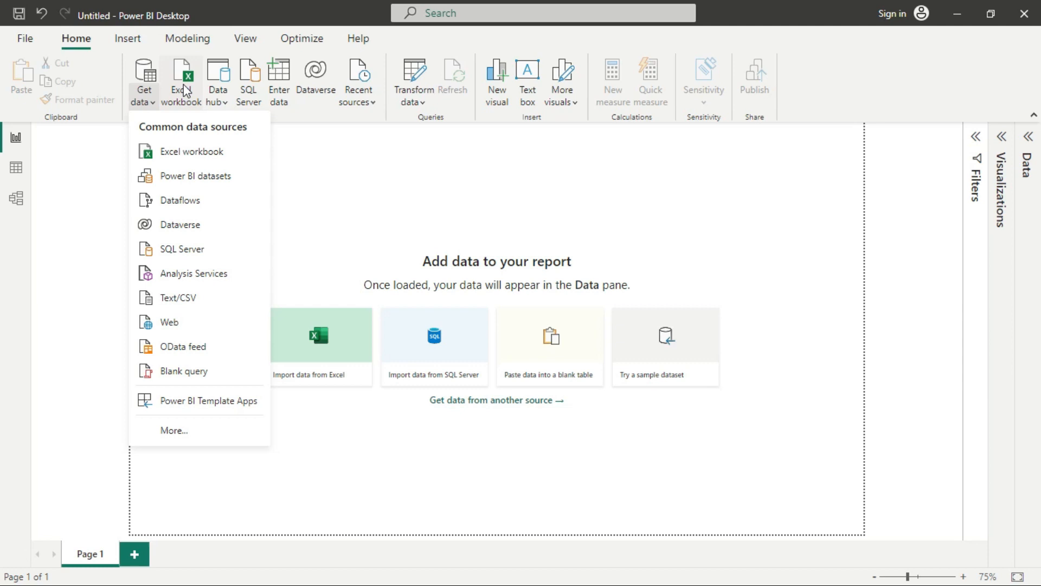
{"action": "left_click", "coordinate": [336, 179]}
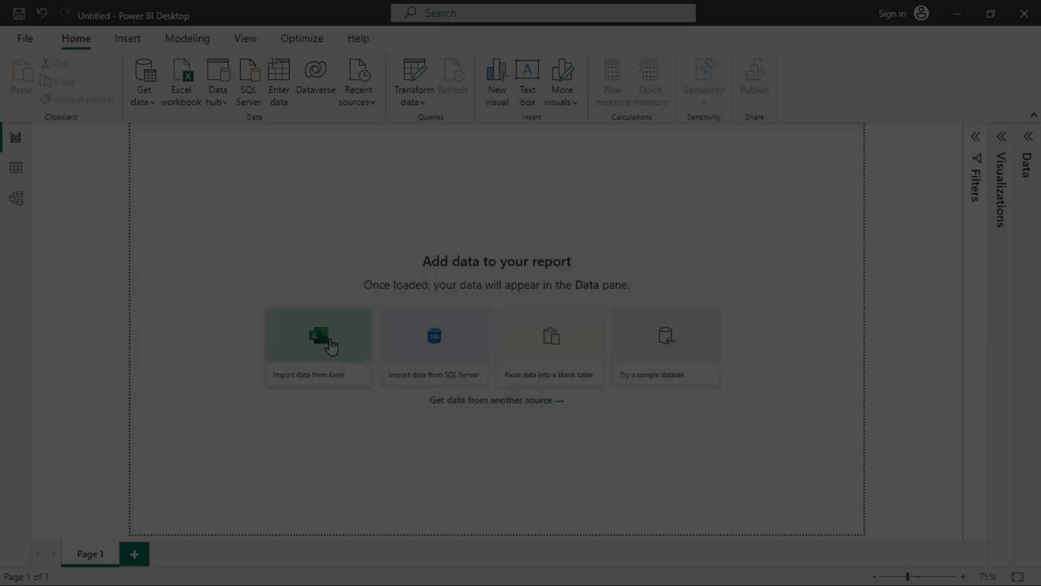
Import the SalesReport workbook from the Data Analytics Data folder and open its SalesReport sheet for transformation in the Power Query Editor.
{"action": "left_click", "coordinate": [329, 340]}
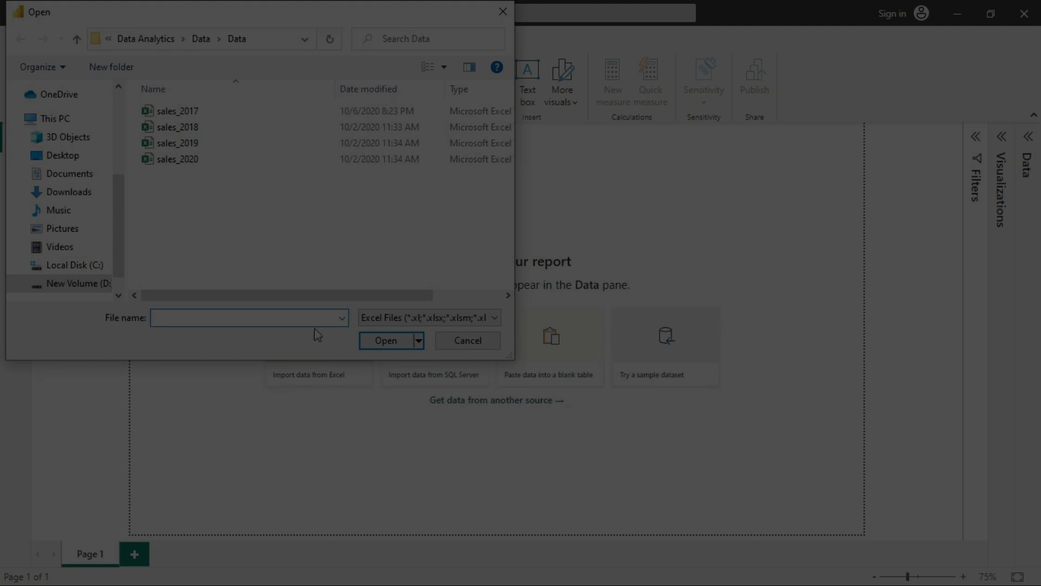
{"action": "left_click", "coordinate": [201, 39]}
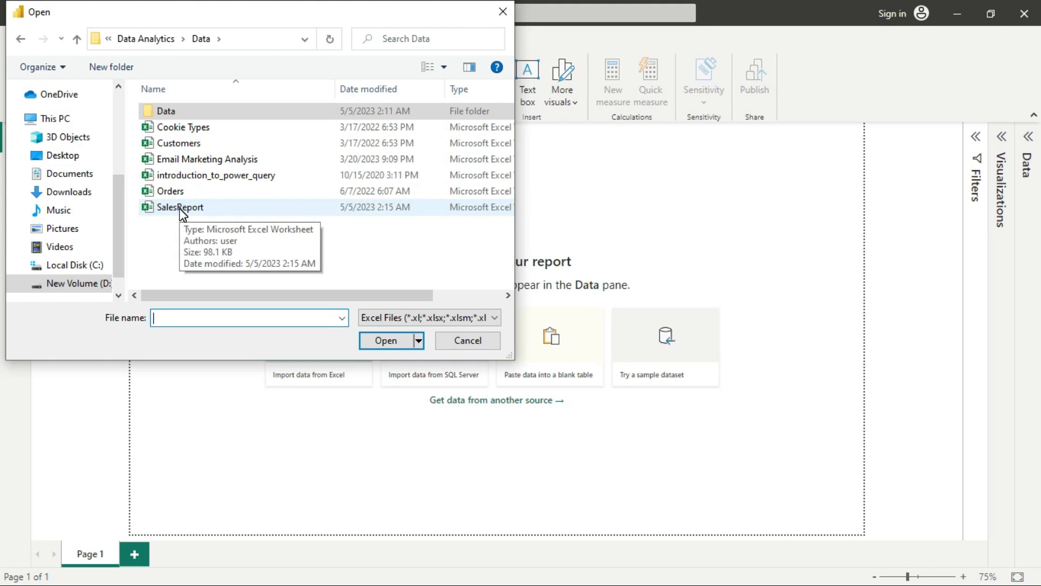
{"action": "double_click", "coordinate": [180, 208]}
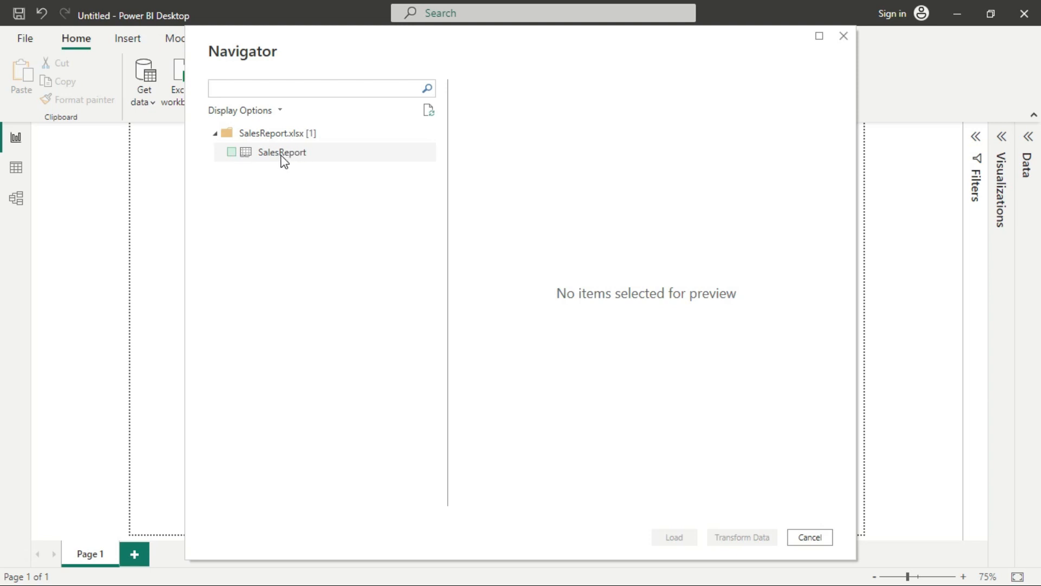
{"action": "left_click", "coordinate": [231, 152]}
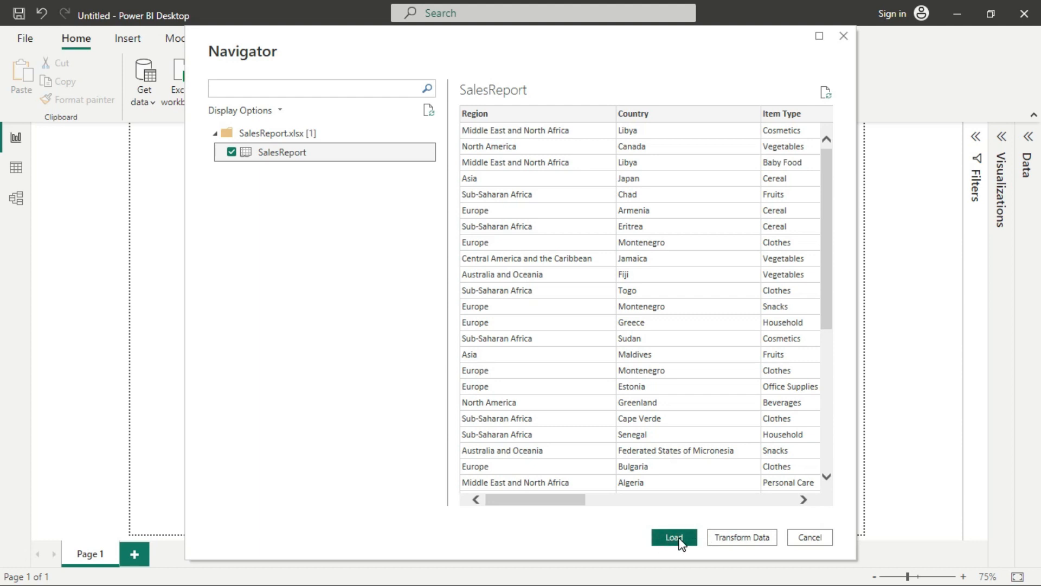
{"action": "left_click", "coordinate": [743, 537]}
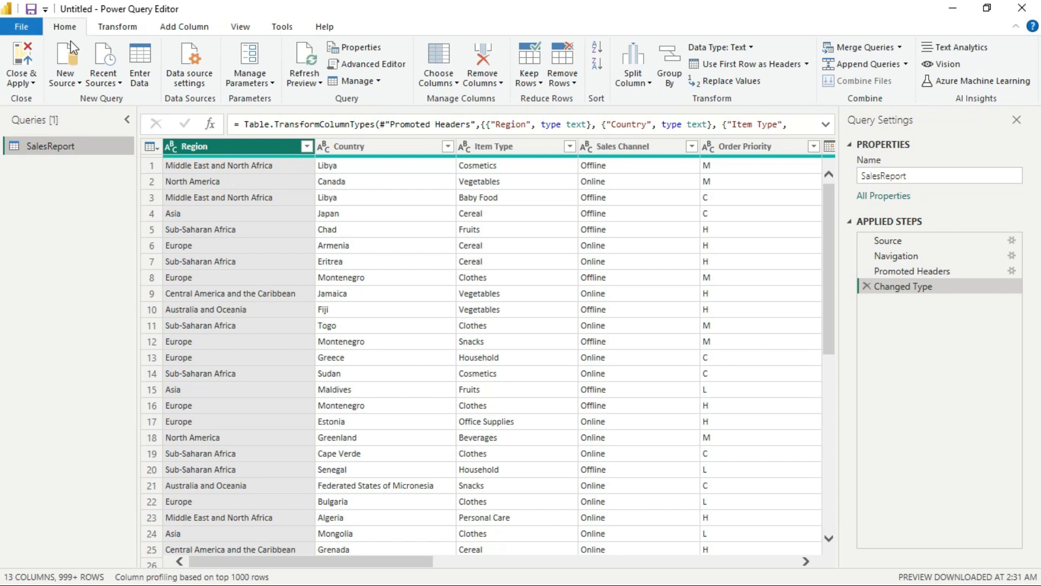
{"action": "left_click", "coordinate": [117, 27]}
{"action": "left_click", "coordinate": [178, 26]}
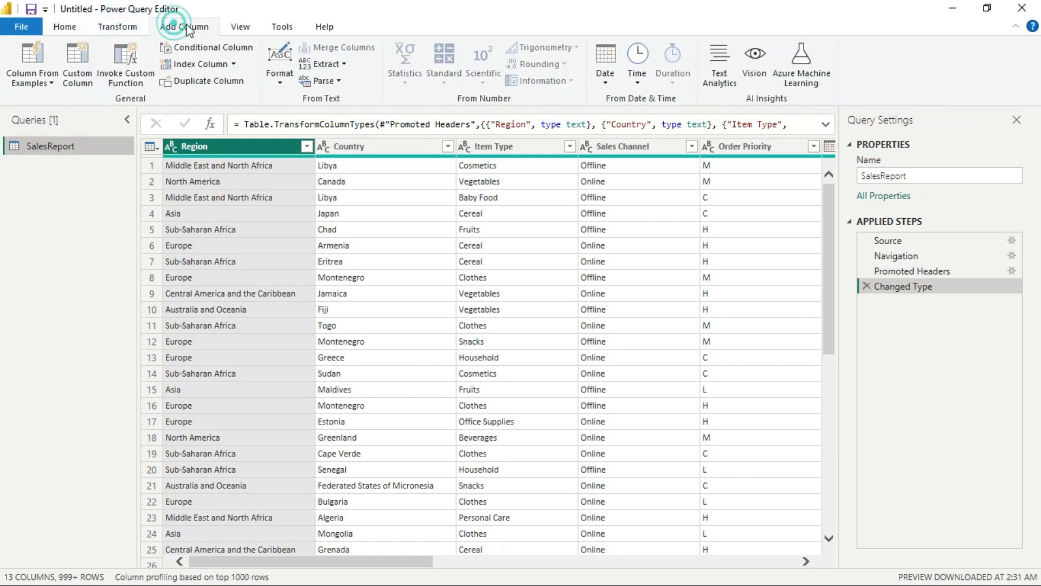
{"action": "left_click", "coordinate": [241, 27]}
{"action": "left_click", "coordinate": [283, 27]}
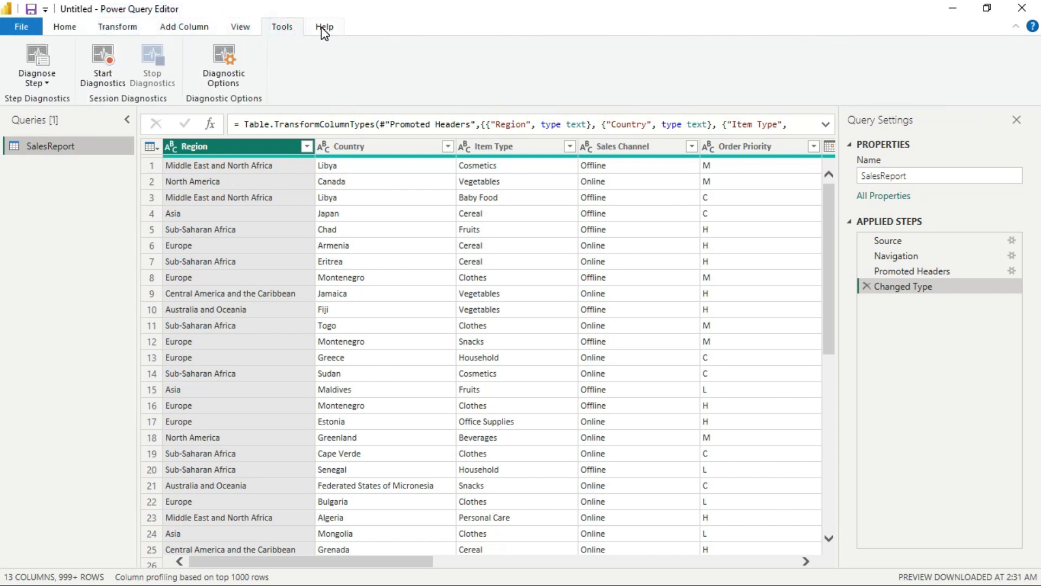
{"action": "left_click", "coordinate": [67, 29]}
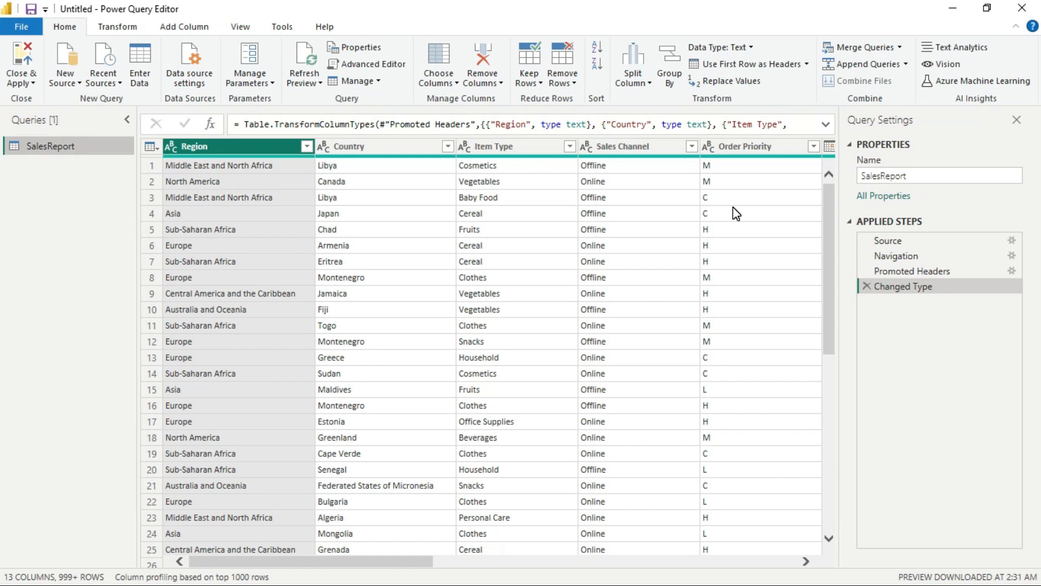
Remove the Changed Type and Promoted Headers steps from the SalesReport query, and use the first row as headers.
{"action": "left_click", "coordinate": [909, 175]}
{"action": "left_click", "coordinate": [867, 286]}
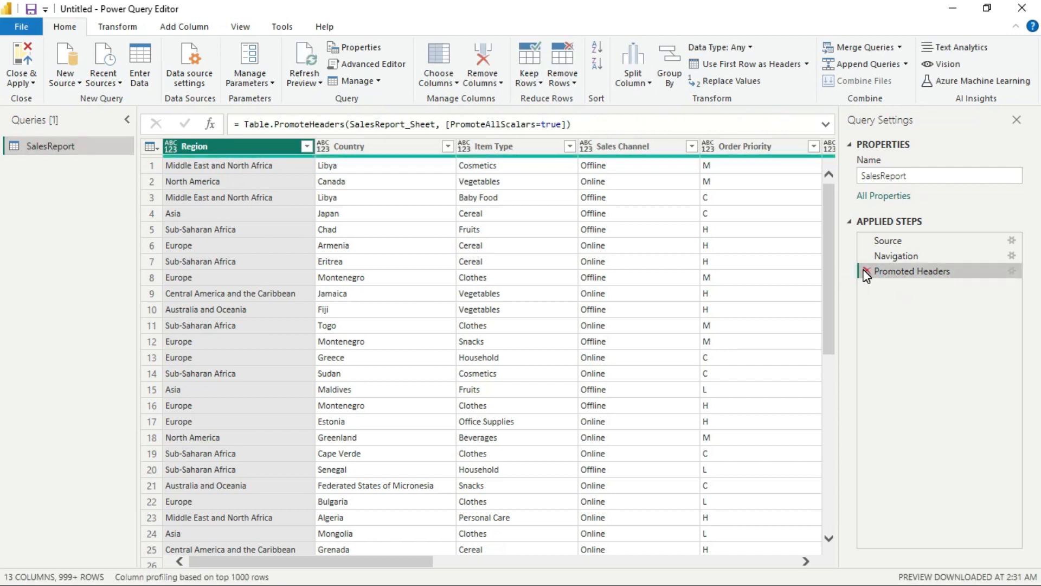
{"action": "left_click", "coordinate": [867, 272]}
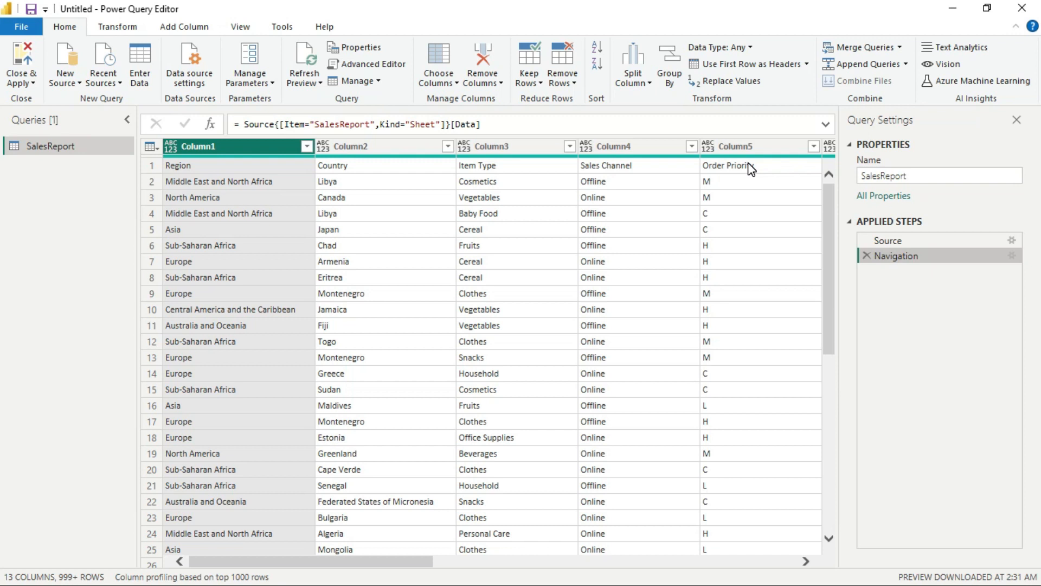
{"action": "left_click", "coordinate": [151, 165]}
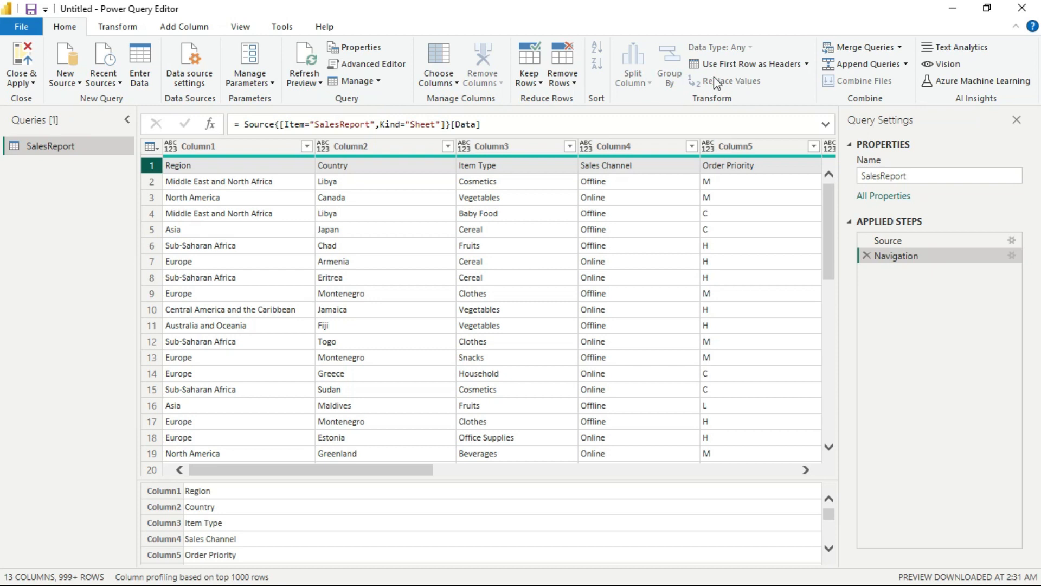
{"action": "left_click", "coordinate": [784, 65]}
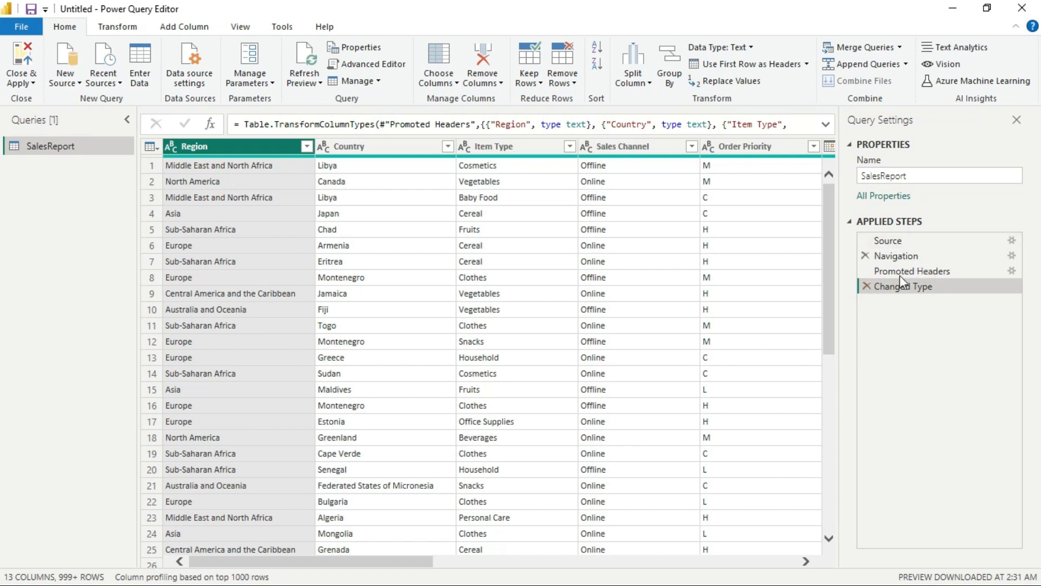
Delete the query's header promotion and type change once more, and promote row 1 to column headers again.
{"action": "left_click", "coordinate": [868, 287]}
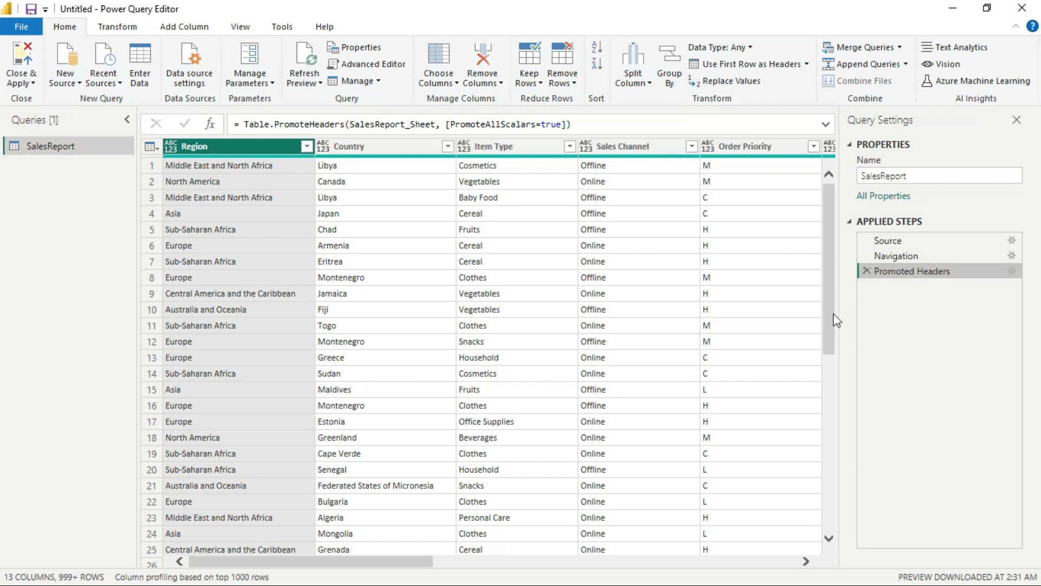
{"action": "left_click", "coordinate": [867, 271]}
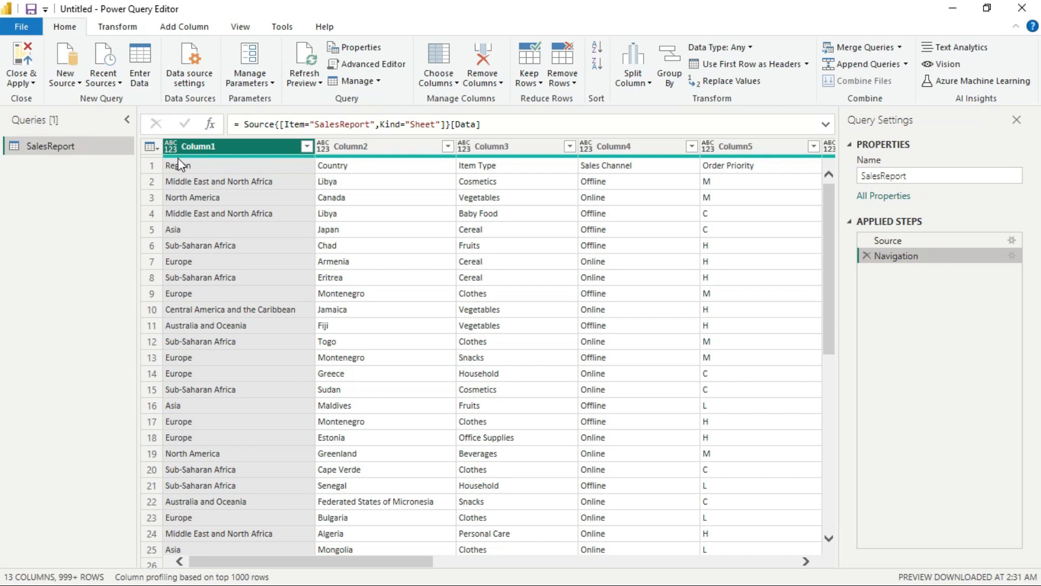
{"action": "left_click", "coordinate": [152, 166]}
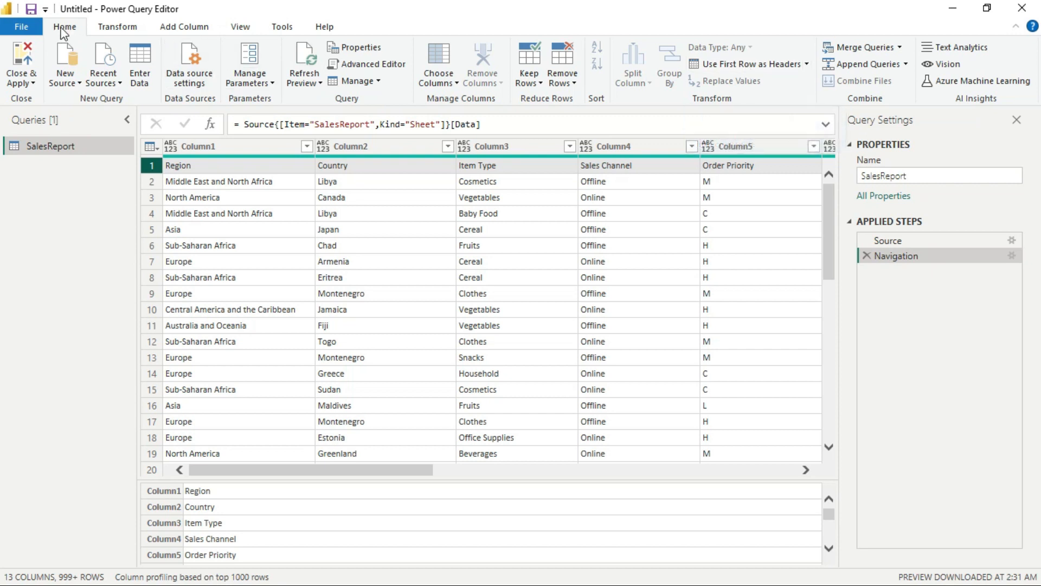
{"action": "left_click", "coordinate": [761, 64]}
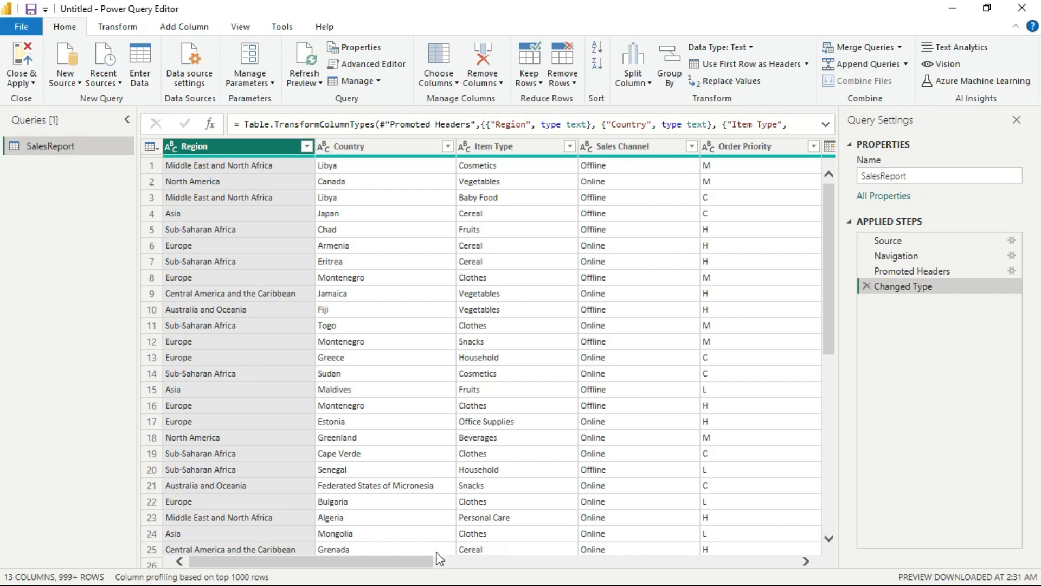
Check the data types assigned to the SalesReport columns from Order Date through Total Cost.
{"action": "left_click_drag", "start_coordinate": [424, 561], "coordinate": [548, 578]}
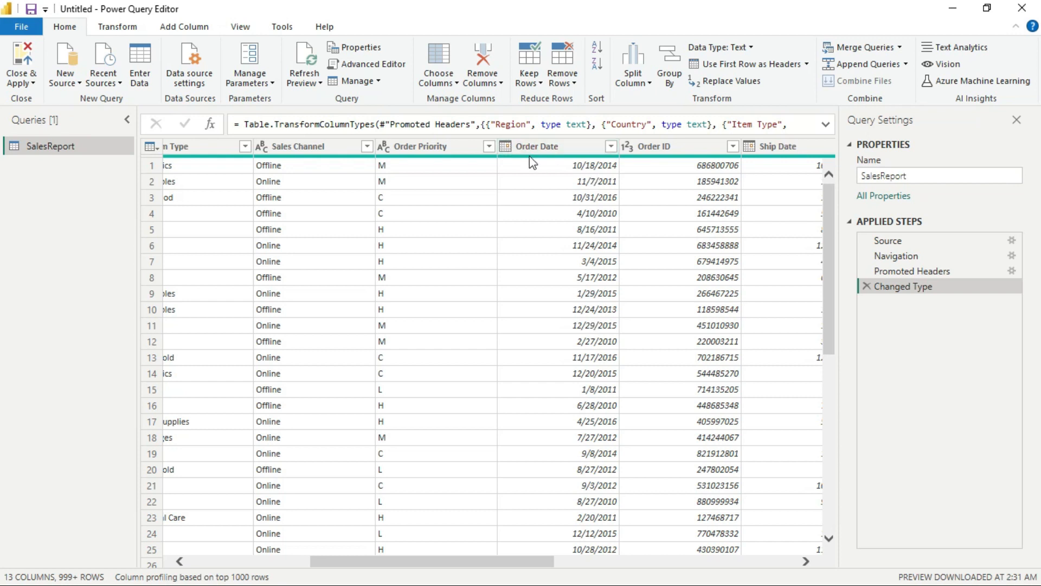
{"action": "left_click_drag", "start_coordinate": [532, 561], "coordinate": [617, 565]}
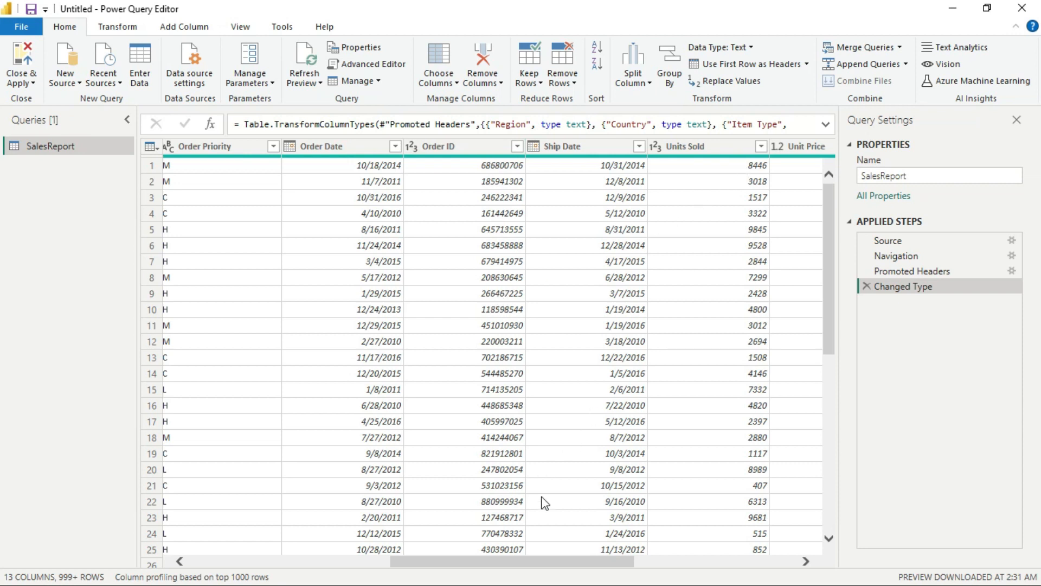
{"action": "left_click_drag", "start_coordinate": [588, 567], "coordinate": [791, 563]}
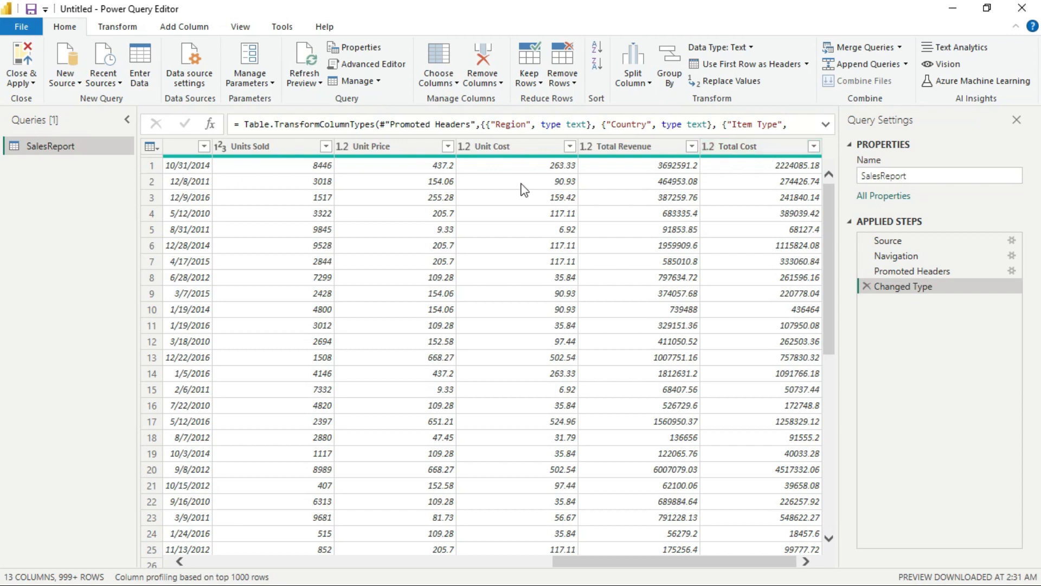
Change the Unit Price column's data type to Fixed decimal number, adding the conversion as a new step.
{"action": "left_click_drag", "start_coordinate": [664, 560], "coordinate": [619, 578]}
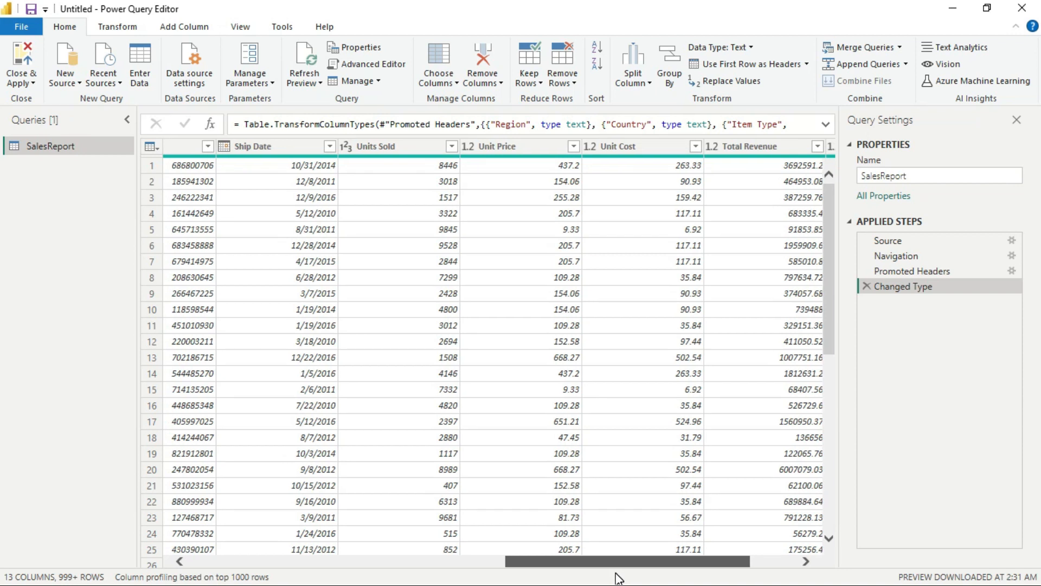
{"action": "left_click_drag", "start_coordinate": [619, 578], "coordinate": [619, 579]}
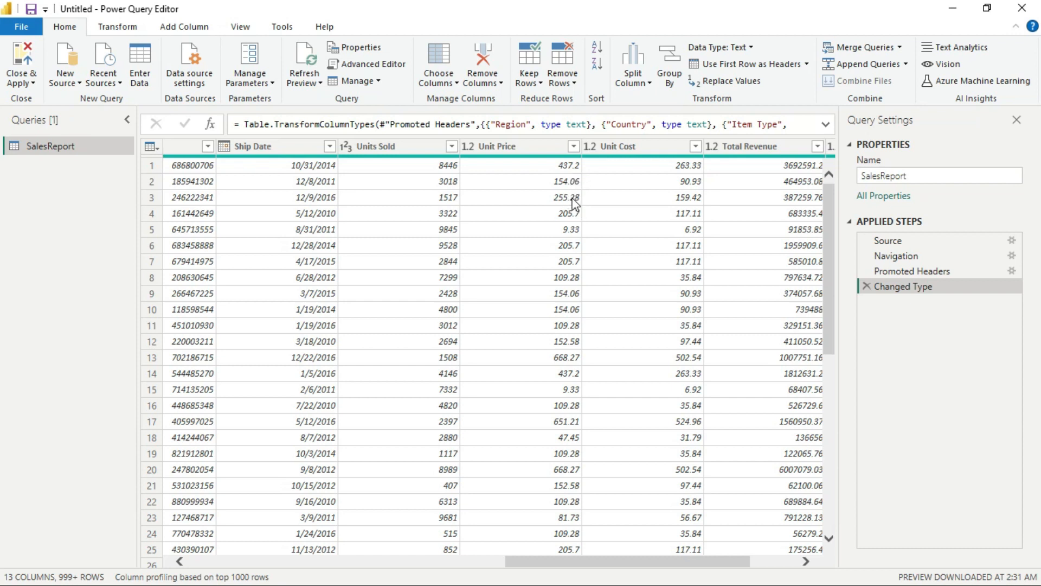
{"action": "left_click", "coordinate": [550, 142]}
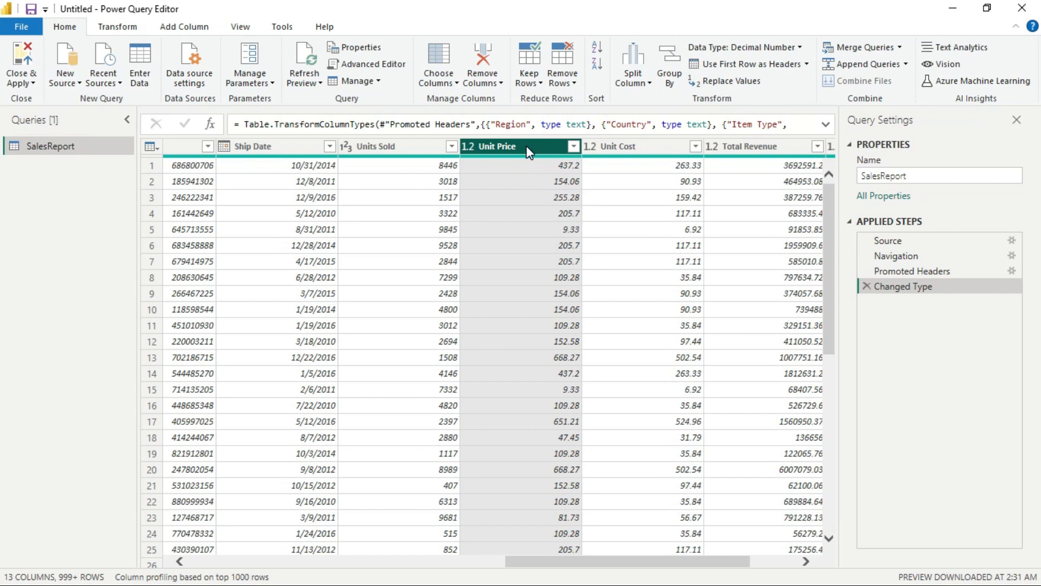
{"action": "right_click", "coordinate": [526, 146]}
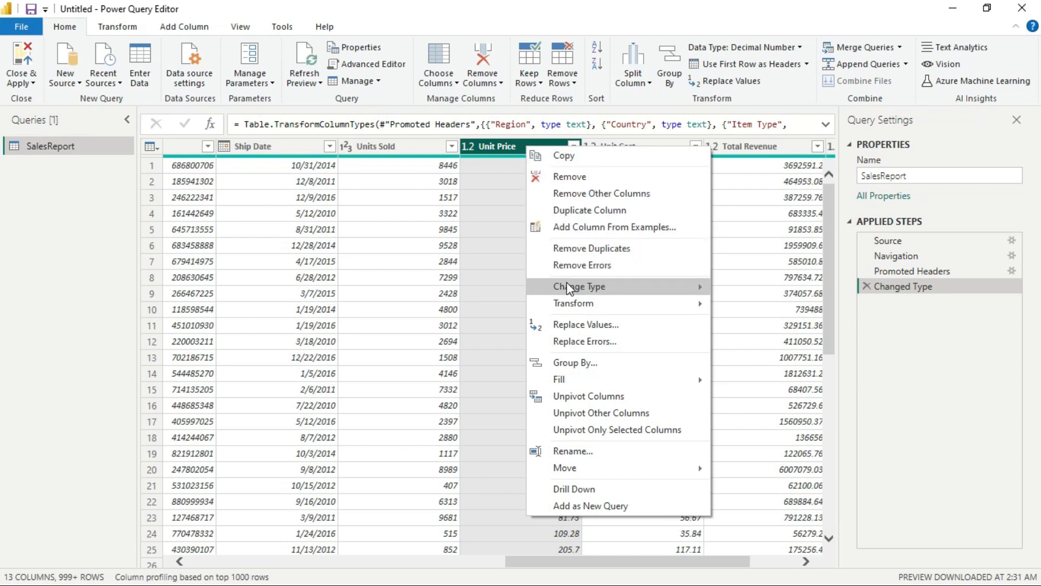
{"action": "mouse_move", "coordinate": [569, 287]}
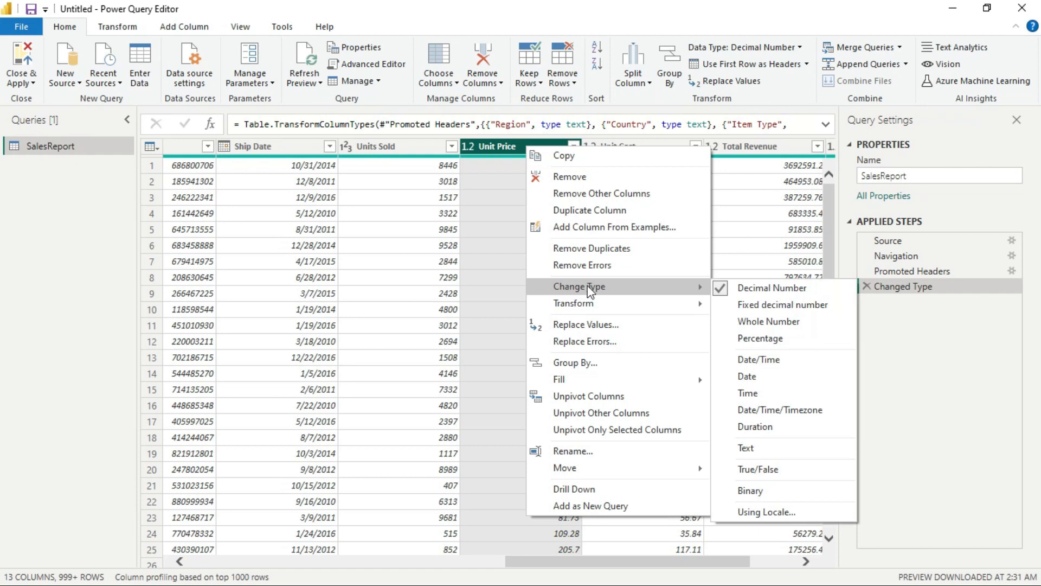
{"action": "left_click", "coordinate": [794, 307]}
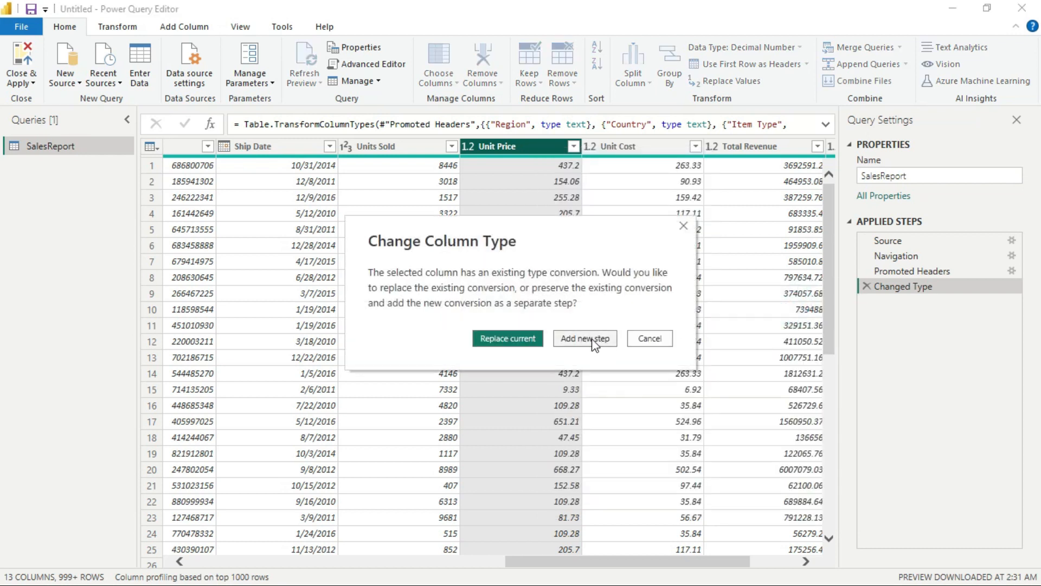
{"action": "left_click", "coordinate": [589, 345]}
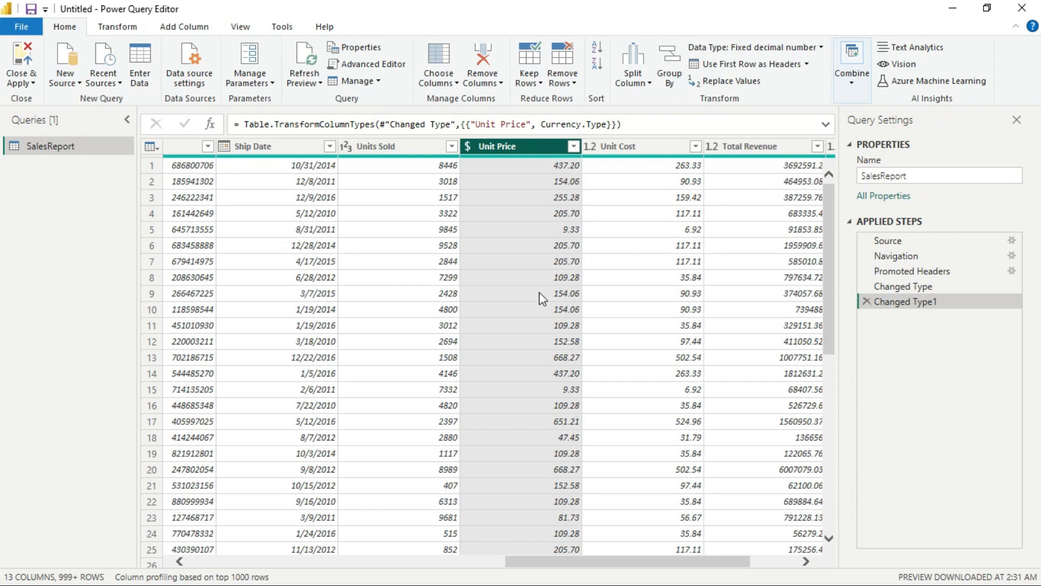
Examine the data type choices, column commands and standard number operations available for the Unit Price column.
{"action": "left_click", "coordinate": [120, 30]}
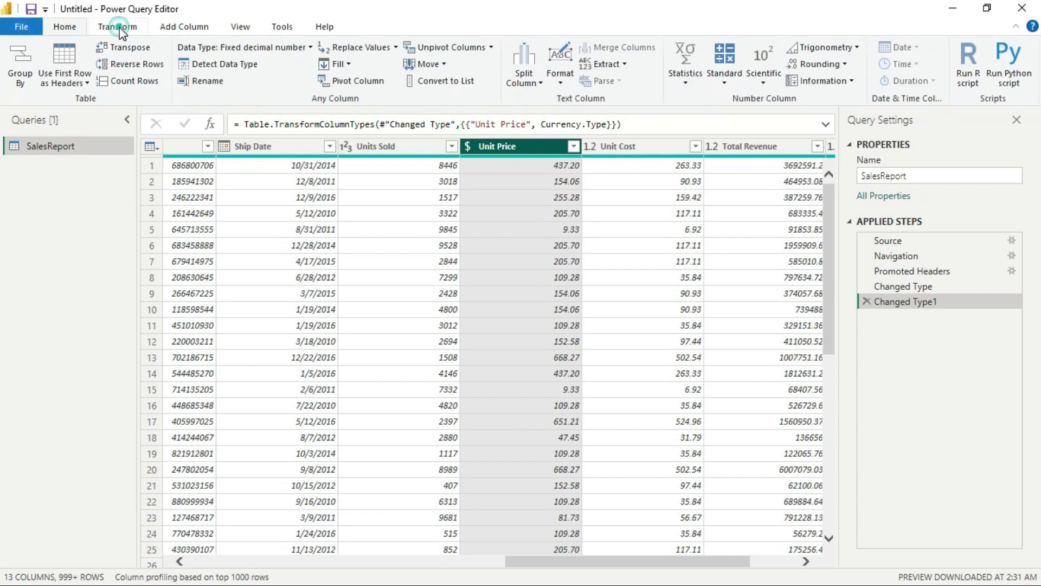
{"action": "left_click", "coordinate": [311, 47]}
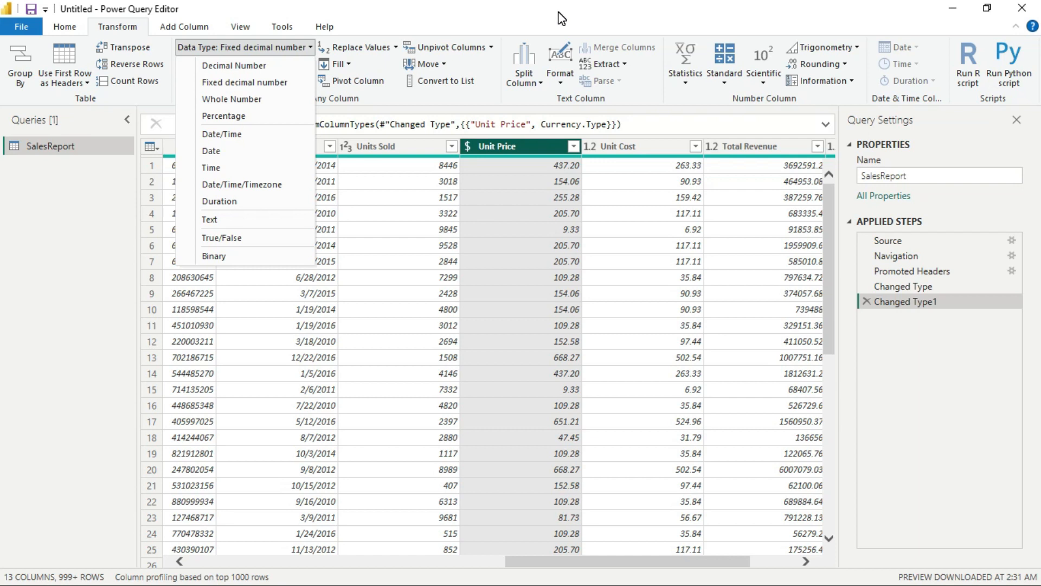
{"action": "right_click", "coordinate": [524, 147]}
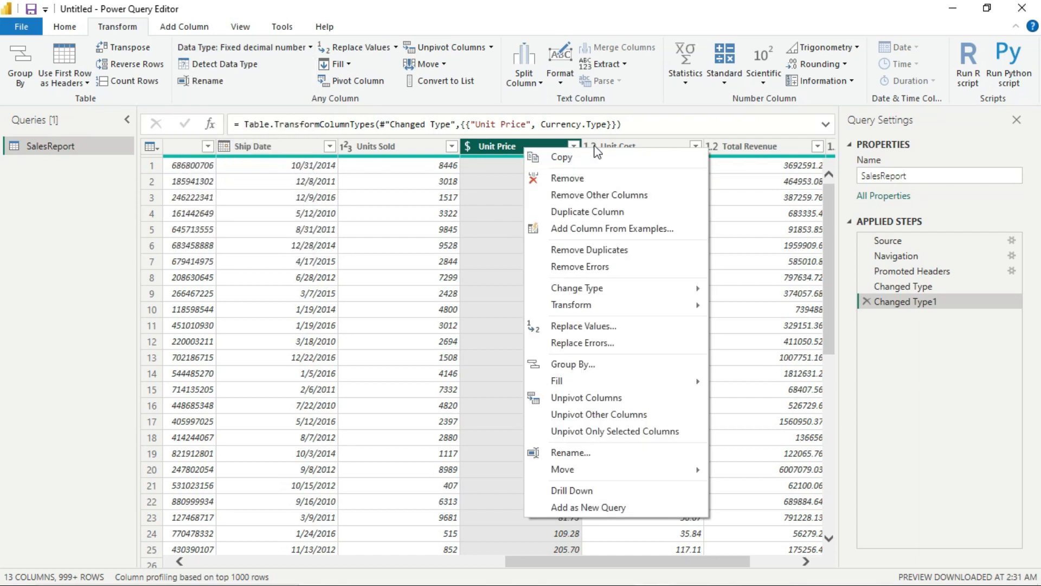
{"action": "right_click", "coordinate": [633, 146]}
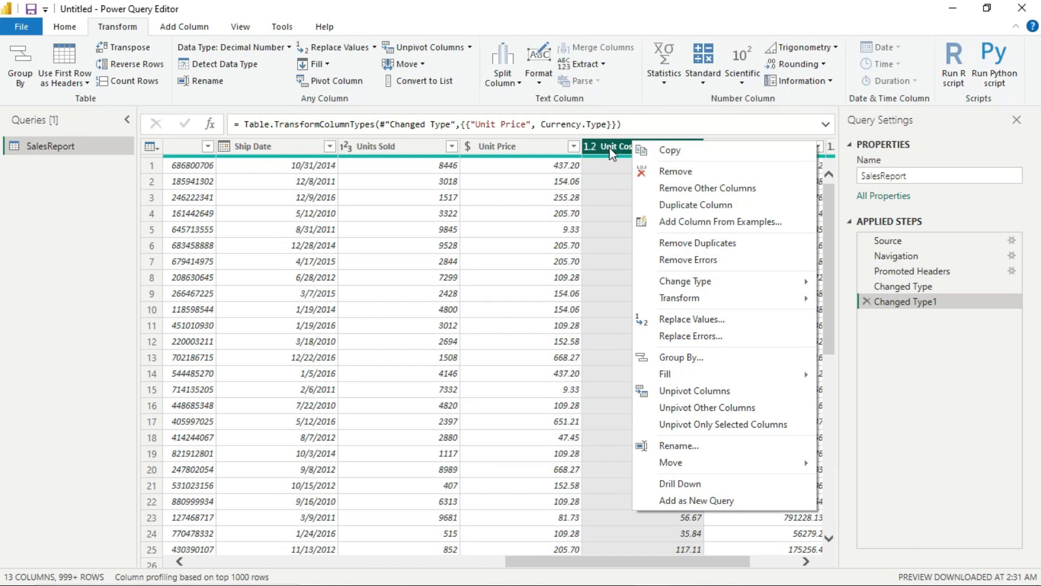
{"action": "right_click", "coordinate": [521, 170]}
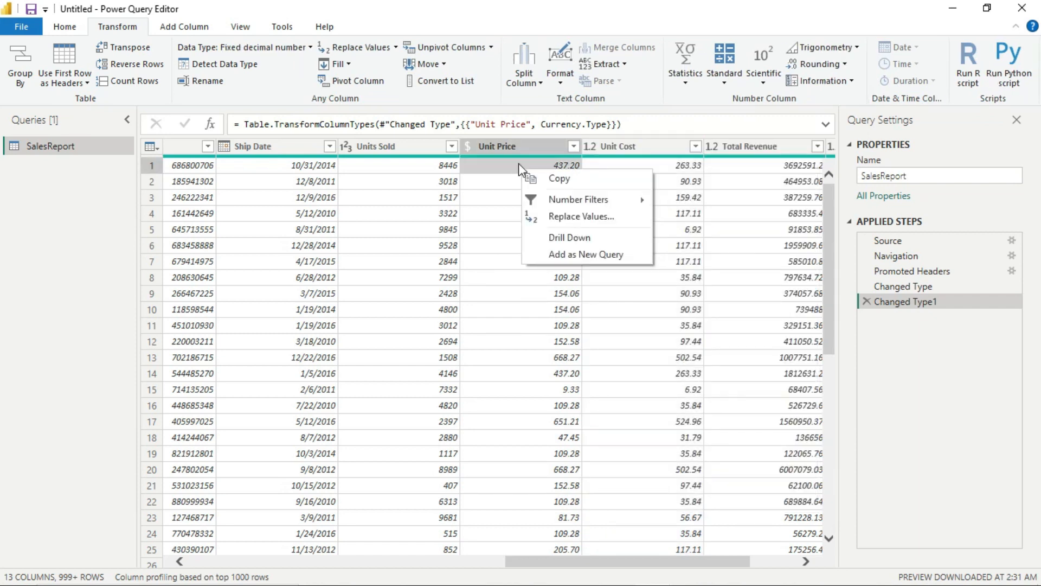
{"action": "left_click", "coordinate": [493, 142]}
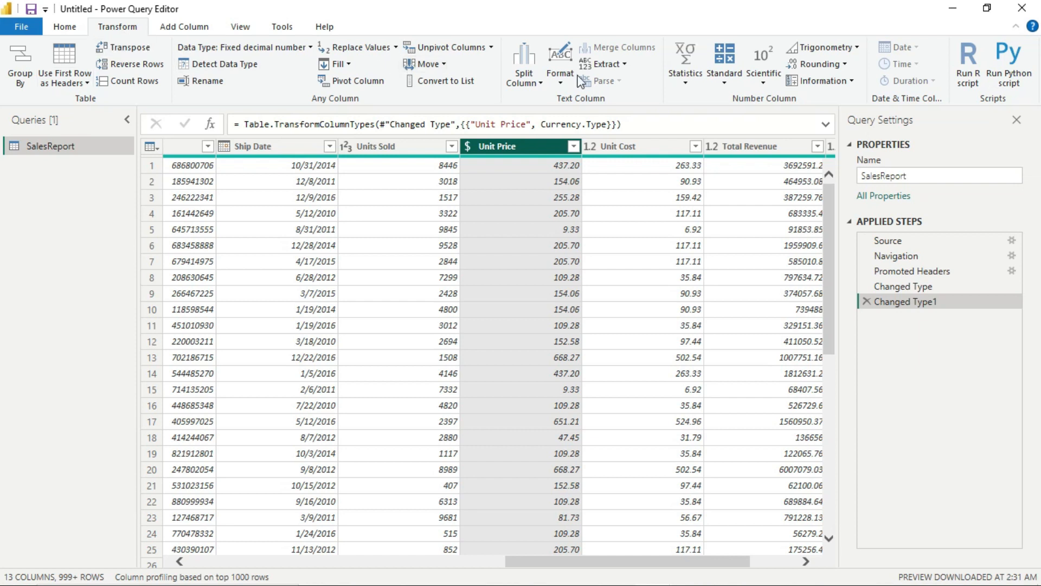
{"action": "left_click", "coordinate": [727, 82]}
{"action": "left_click", "coordinate": [728, 83]}
Replace the value M with Medium in the Order Priority column.
{"action": "left_click_drag", "start_coordinate": [622, 568], "coordinate": [352, 549]}
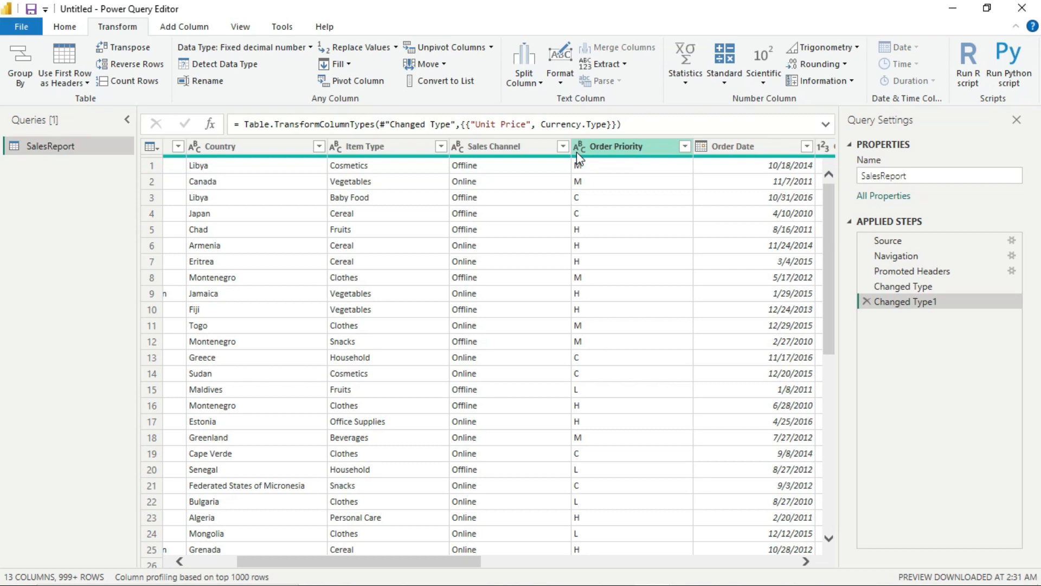
{"action": "scroll", "coordinate": [623, 174], "scroll_direction": "down", "scroll_amount": 1}
{"action": "scroll", "coordinate": [625, 169], "scroll_direction": "up", "scroll_amount": 1}
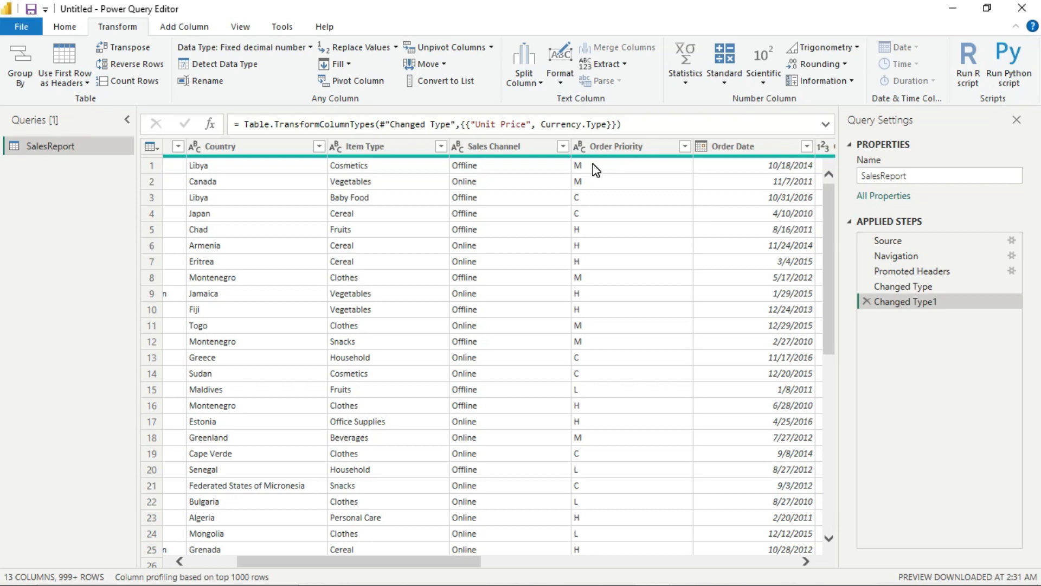
{"action": "right_click", "coordinate": [607, 146]}
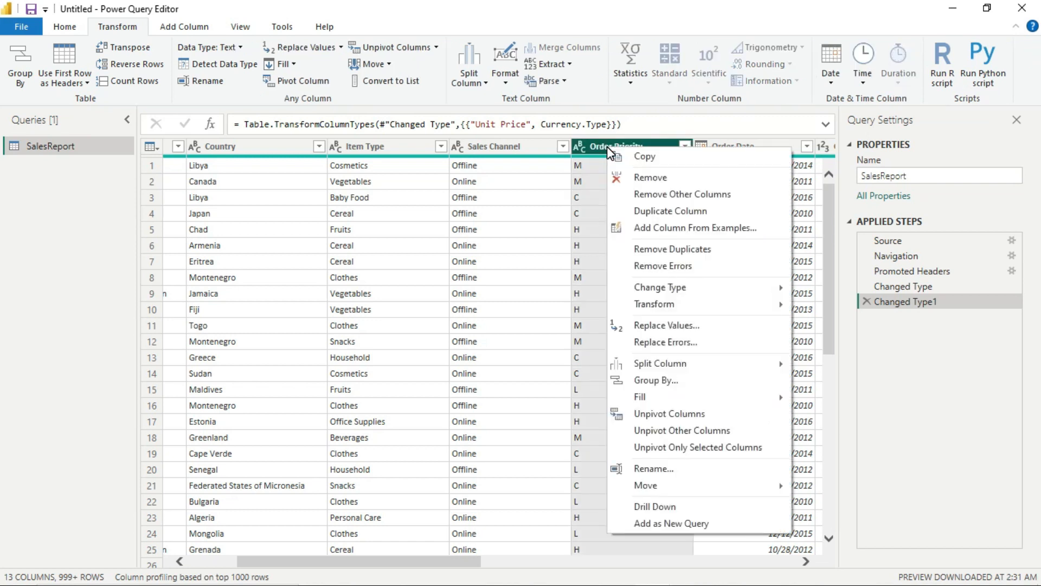
{"action": "mouse_move", "coordinate": [681, 305]}
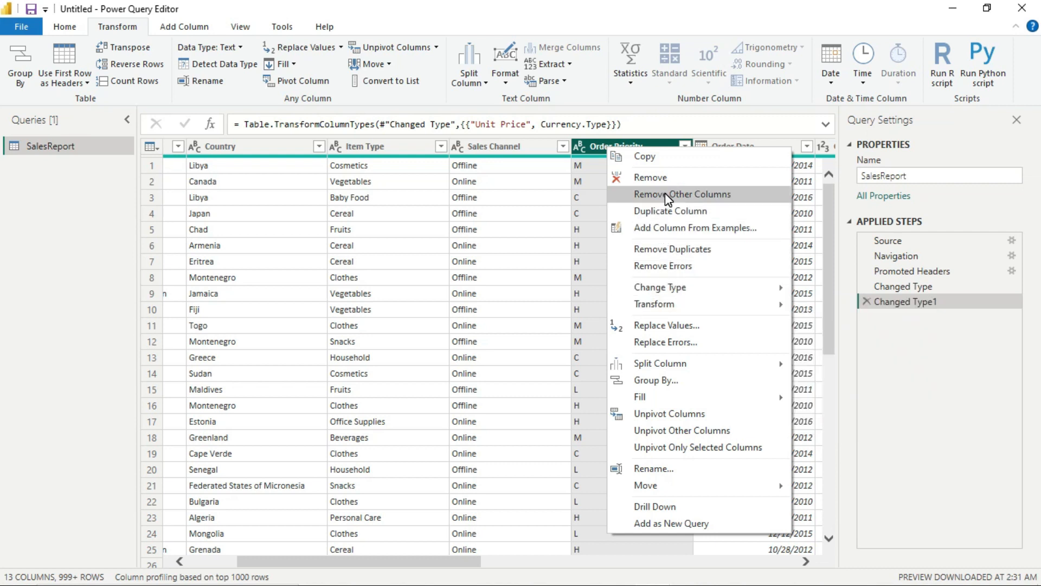
{"action": "left_click", "coordinate": [665, 326]}
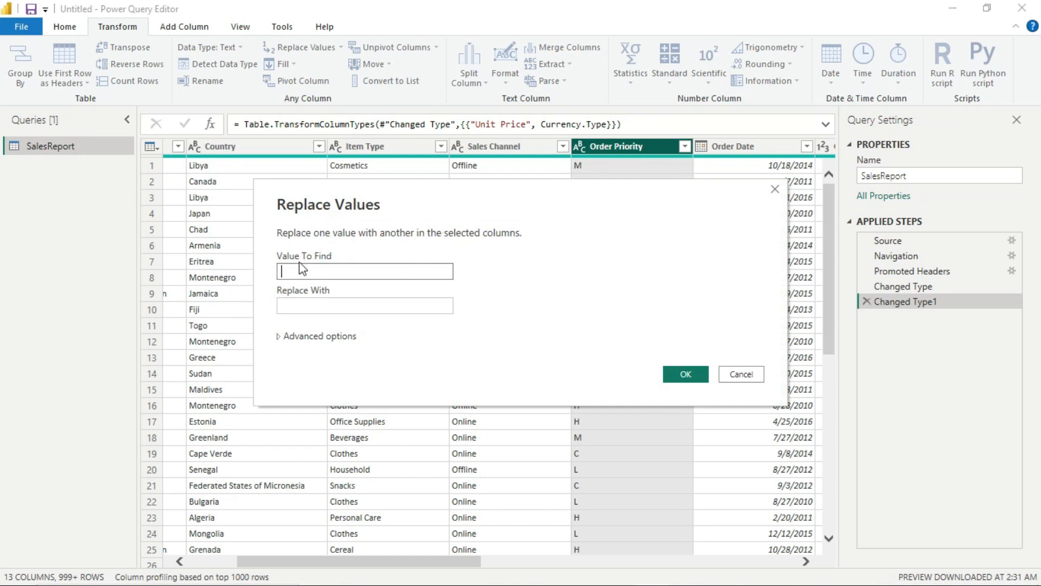
{"action": "type", "text": "M"}
{"action": "left_click", "coordinate": [308, 309]}
{"action": "type", "text": "Med"}
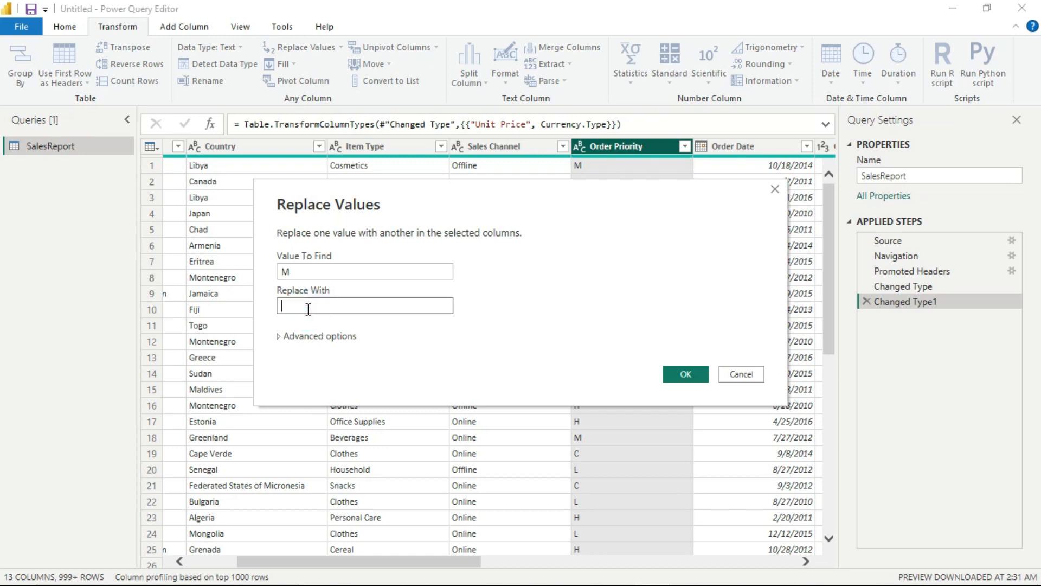
{"action": "type", "text": "ium"}
{"action": "left_click", "coordinate": [686, 374]}
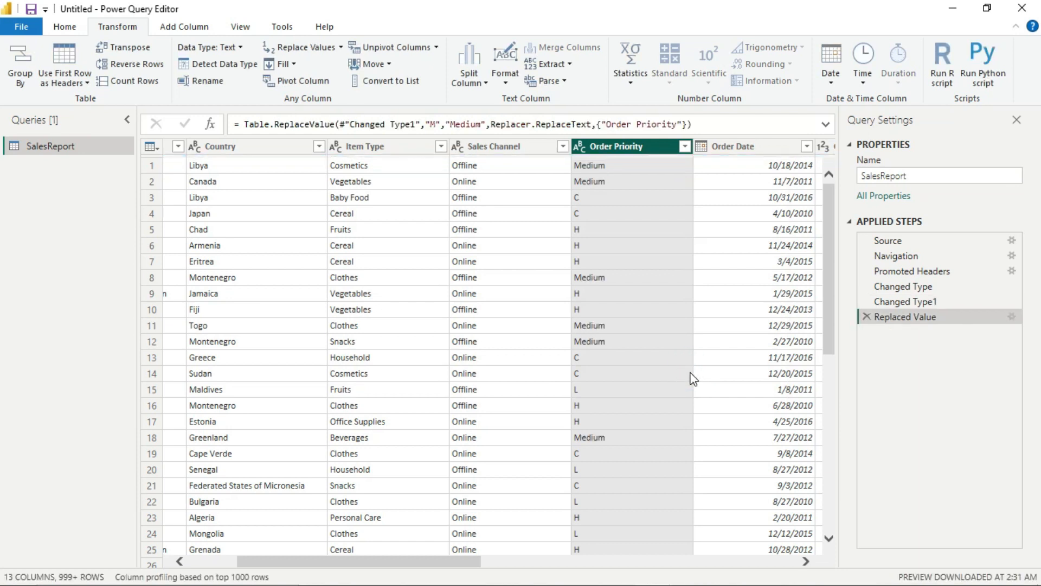
Replace the value C with Critical in the Order Priority column.
{"action": "right_click", "coordinate": [594, 202]}
{"action": "right_click", "coordinate": [606, 151]}
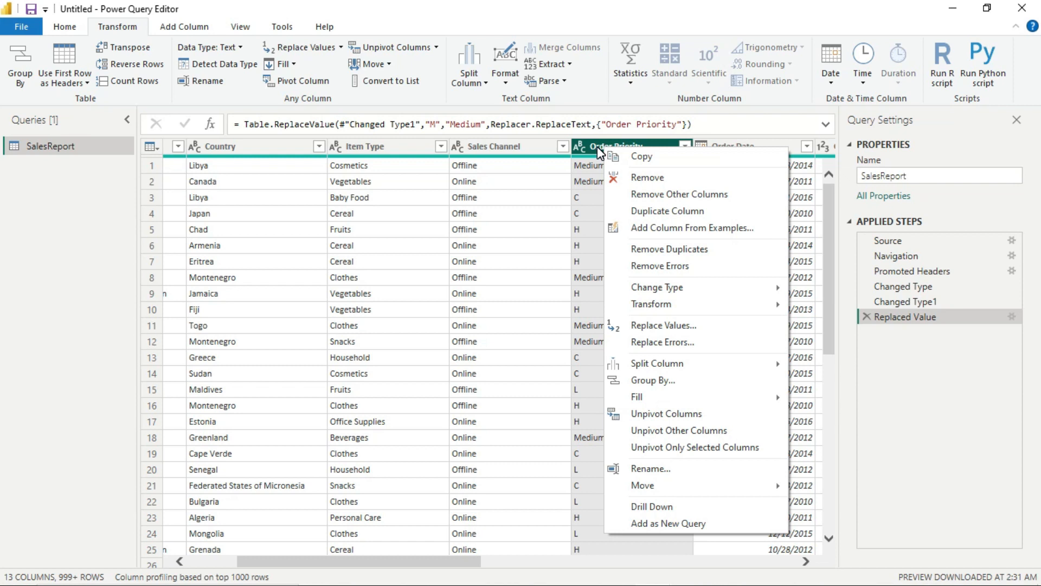
{"action": "left_click", "coordinate": [687, 327]}
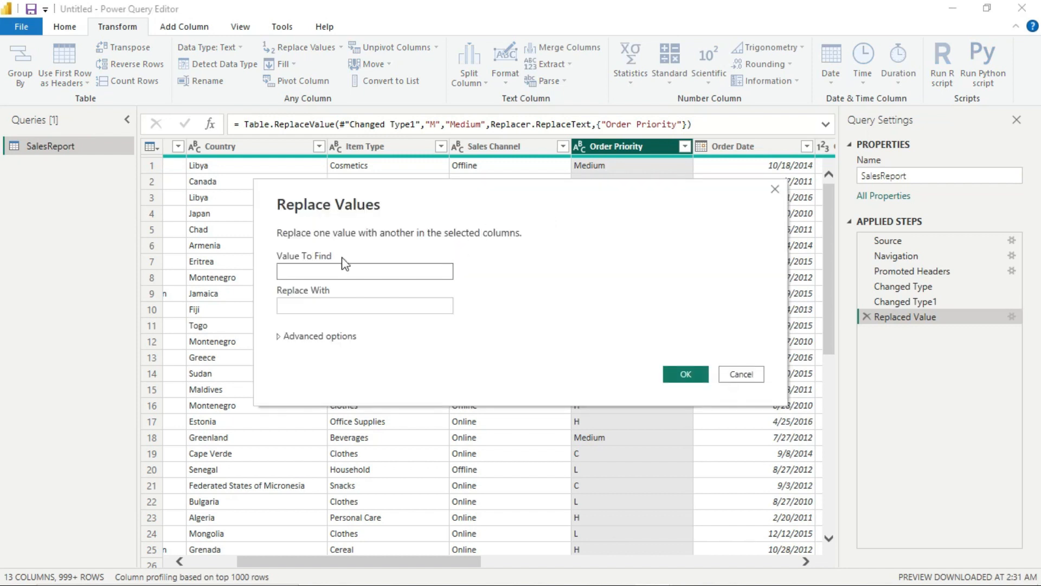
{"action": "type", "text": "C"}
{"action": "key", "text": "Tab"}
{"action": "type", "text": "C"}
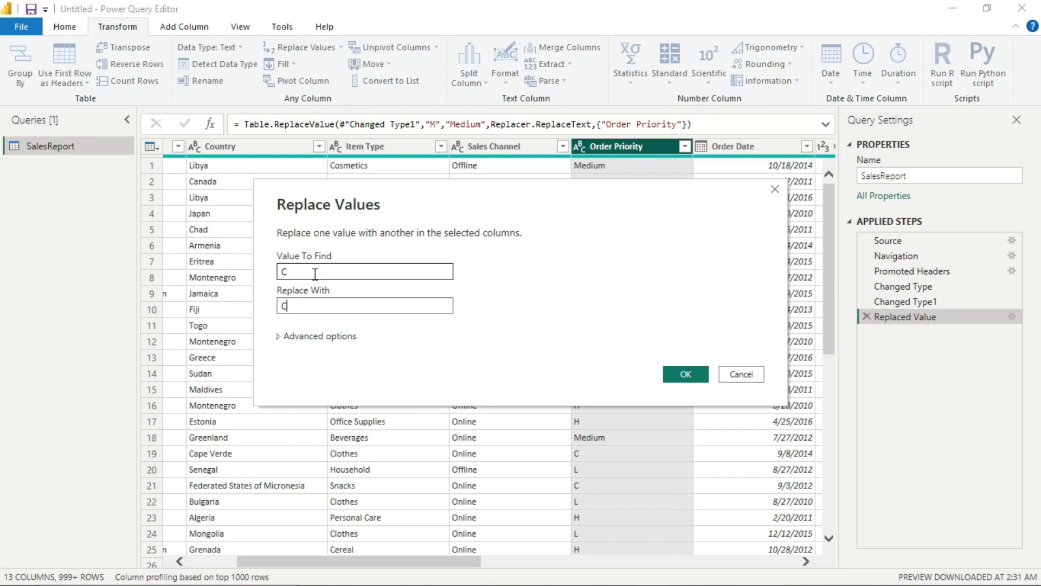
{"action": "type", "text": "ritical"}
{"action": "left_click", "coordinate": [682, 376]}
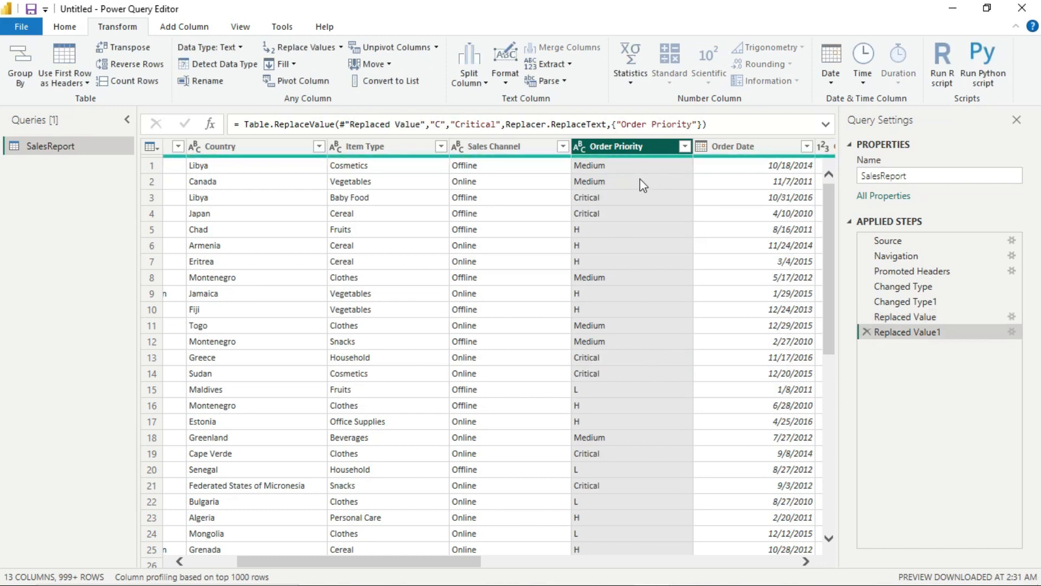
Replace the value H with High in the Order Priority column.
{"action": "right_click", "coordinate": [641, 151]}
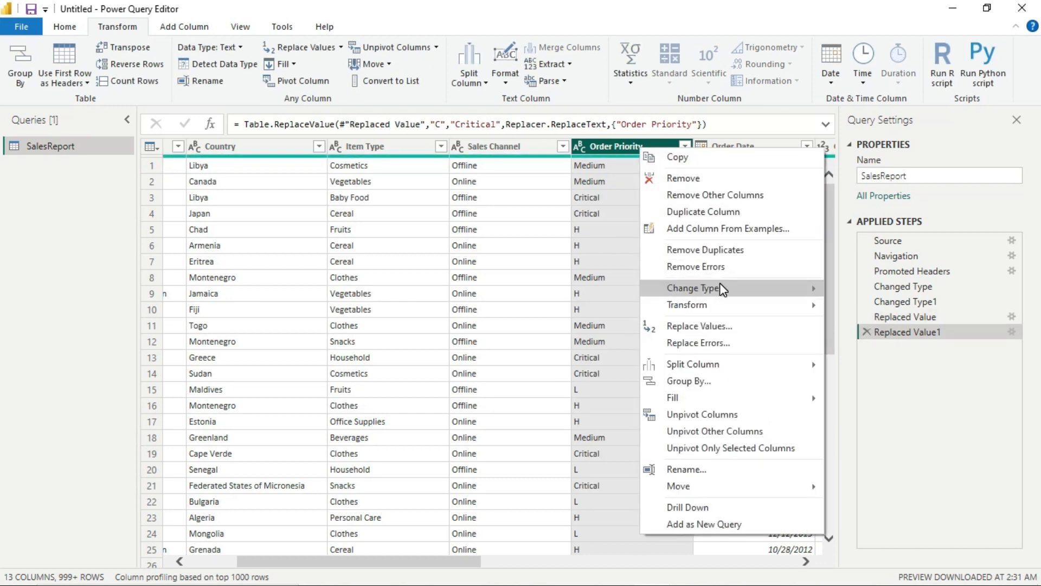
{"action": "left_click", "coordinate": [721, 327]}
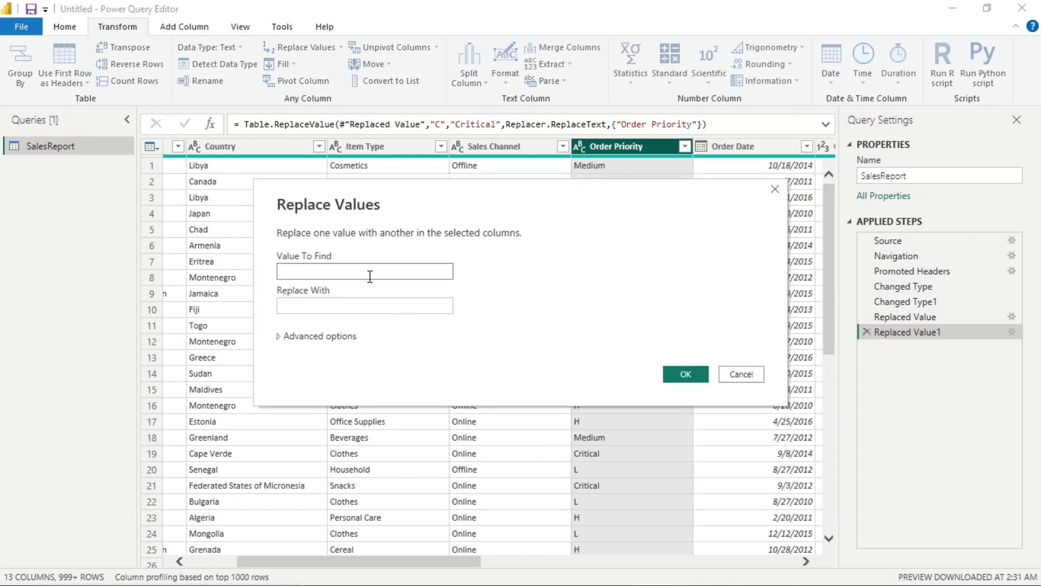
{"action": "type", "text": "H"}
{"action": "key", "text": "Tab"}
{"action": "type", "text": "High"}
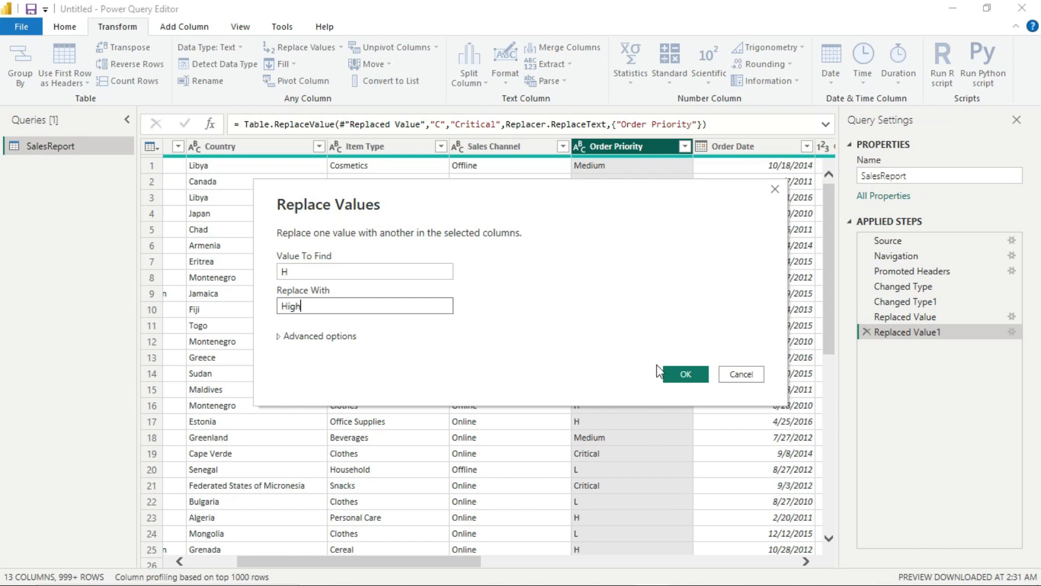
{"action": "left_click", "coordinate": [696, 373]}
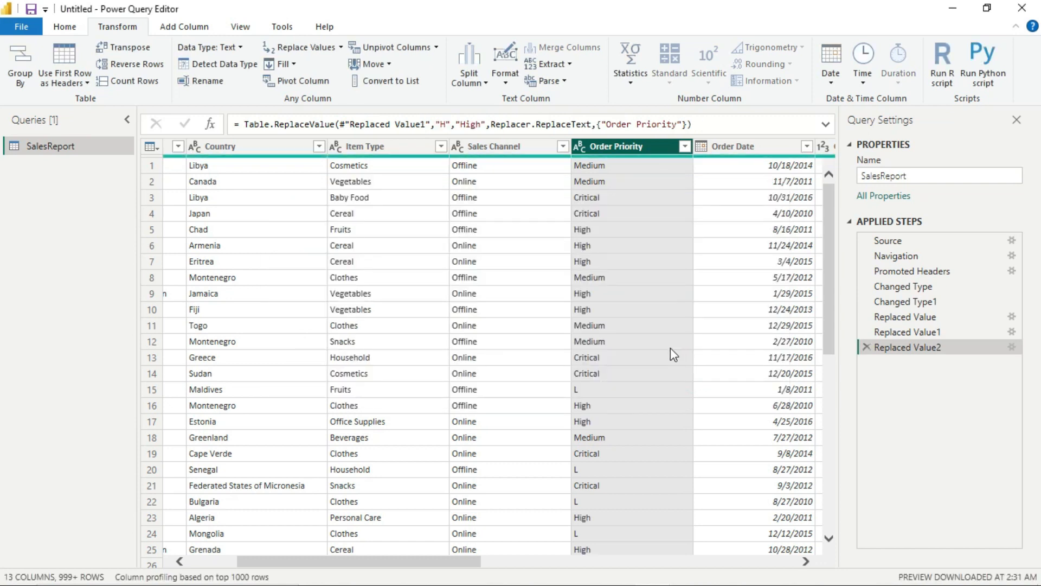
Replace the value L with Low in the Order Priority column.
{"action": "right_click", "coordinate": [640, 152]}
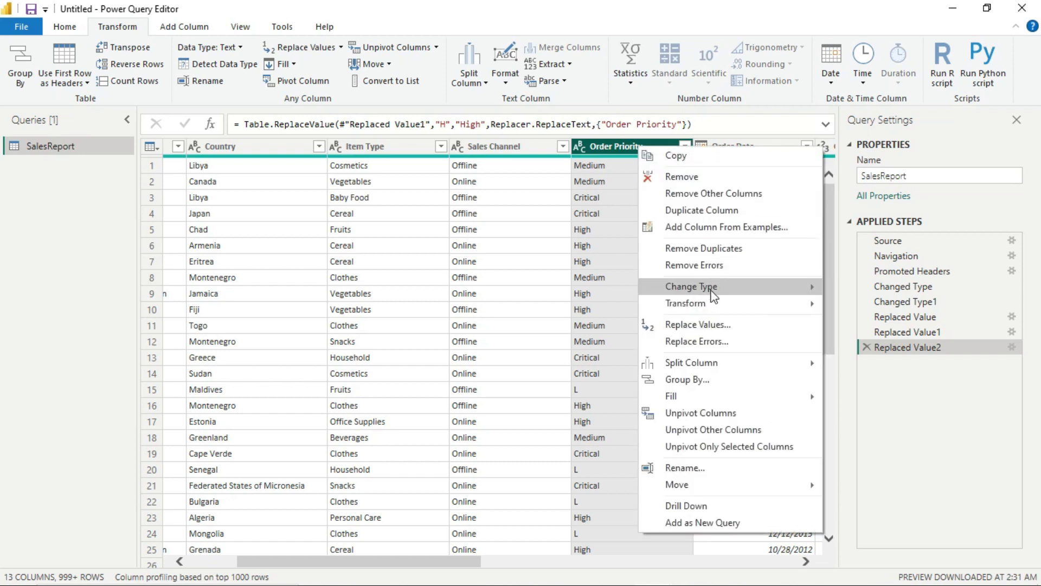
{"action": "mouse_move", "coordinate": [725, 294]}
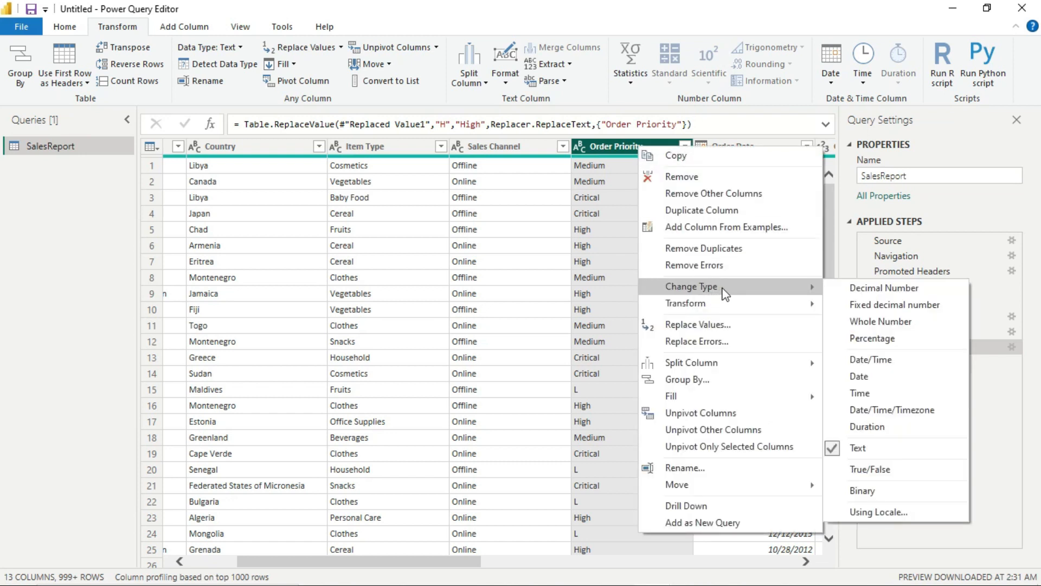
{"action": "left_click", "coordinate": [713, 325]}
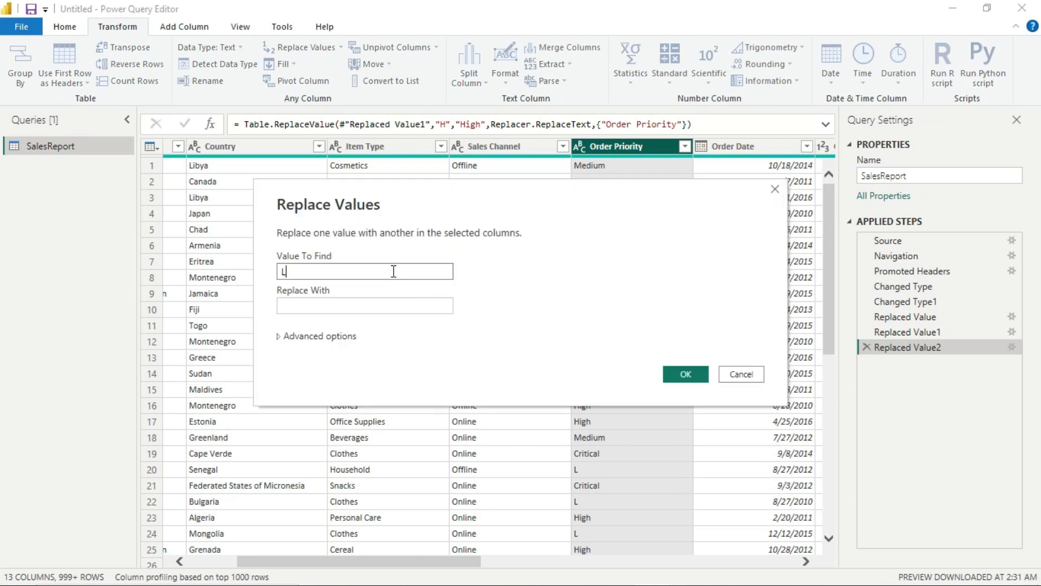
{"action": "key", "text": "Tab"}
{"action": "type", "text": "Low"}
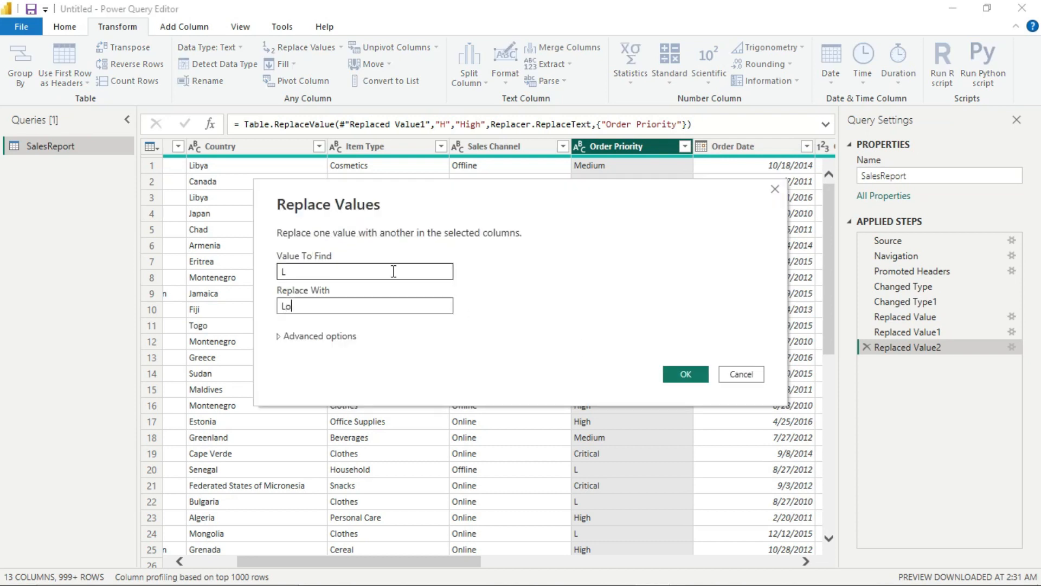
{"action": "left_click", "coordinate": [686, 374]}
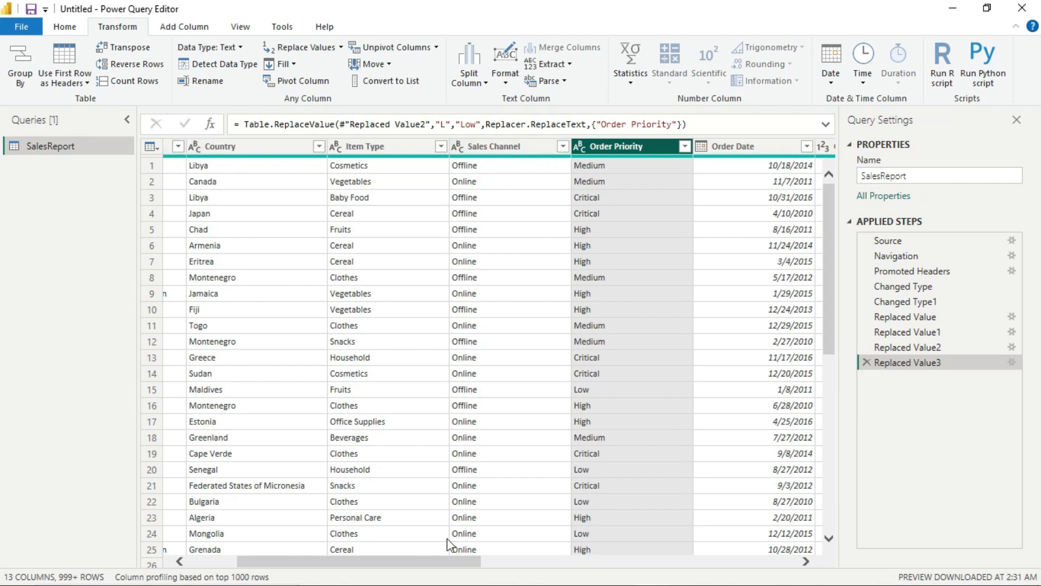
Select all columns of the SalesReport query.
{"action": "left_click_drag", "start_coordinate": [454, 558], "coordinate": [373, 566]}
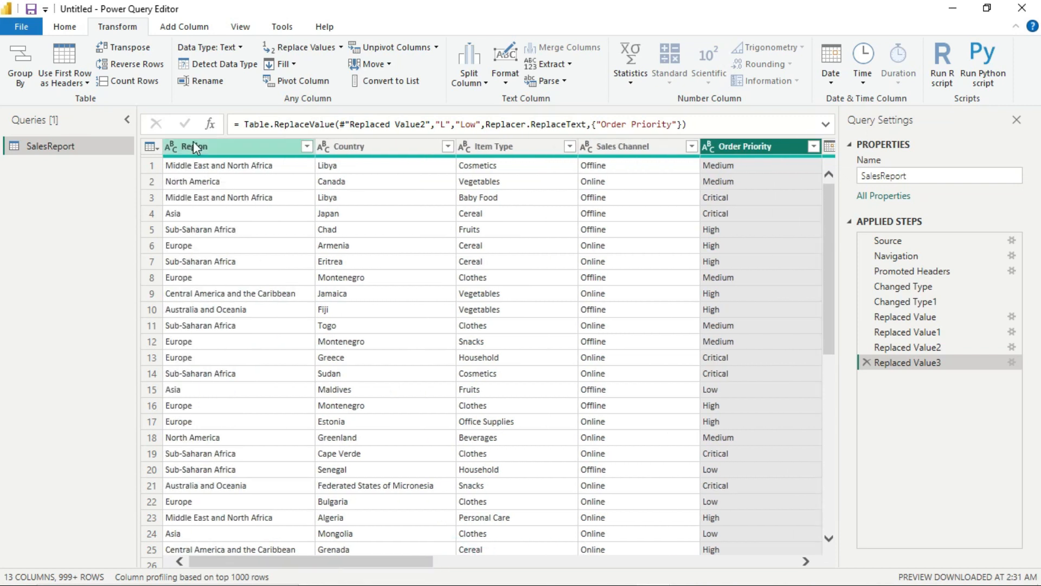
{"action": "left_click_drag", "start_coordinate": [193, 141], "coordinate": [324, 166]}
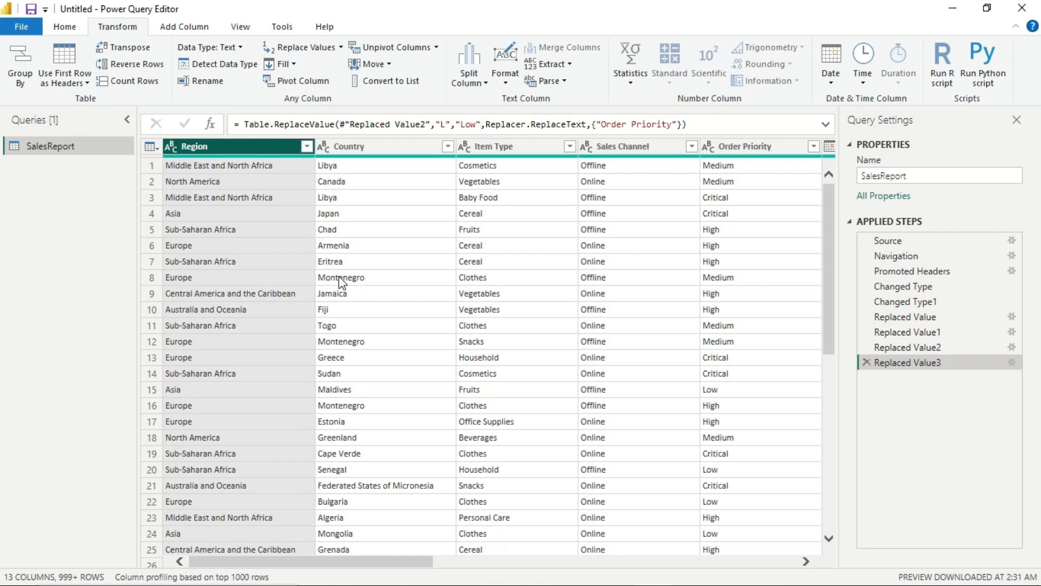
{"action": "left_click_drag", "start_coordinate": [385, 558], "coordinate": [749, 559]}
{"action": "left_click", "coordinate": [765, 148]}
{"action": "key", "text": "ctrl+a"}
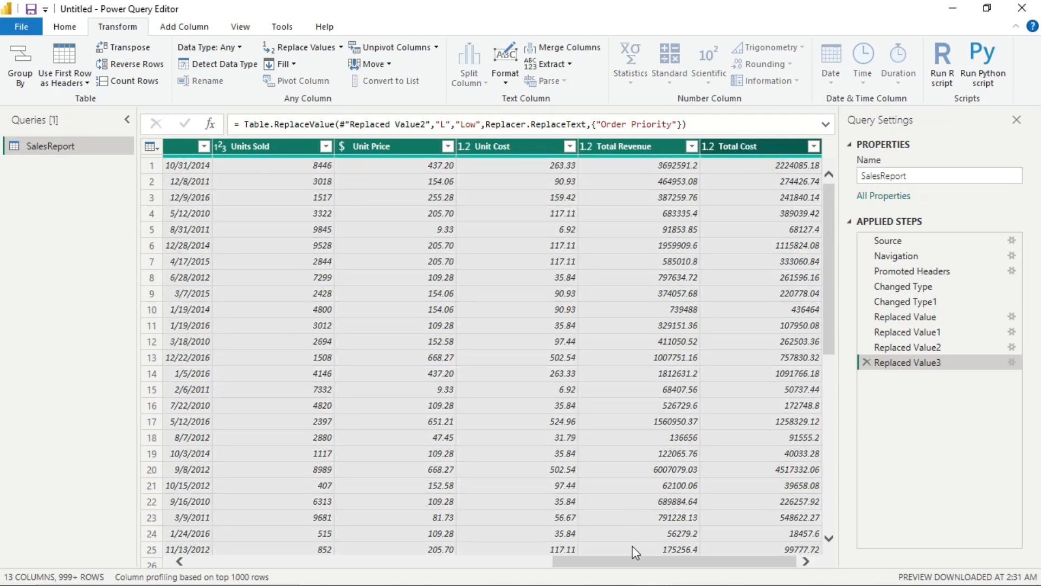
{"action": "left_click_drag", "start_coordinate": [629, 559], "coordinate": [201, 572]}
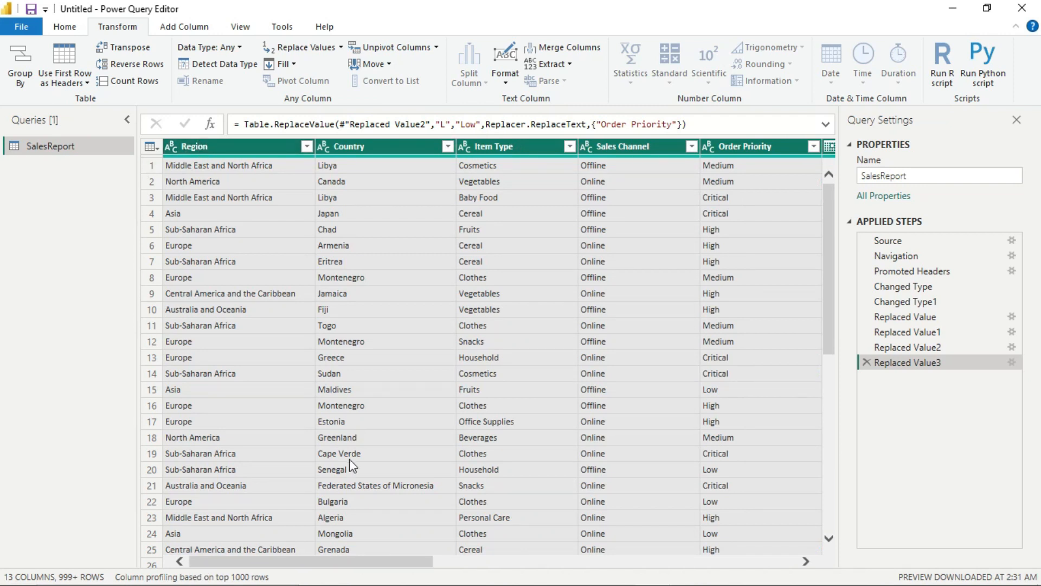
Remove duplicate rows based on all columns from Region through Total Cost.
{"action": "left_click", "coordinate": [226, 147]}
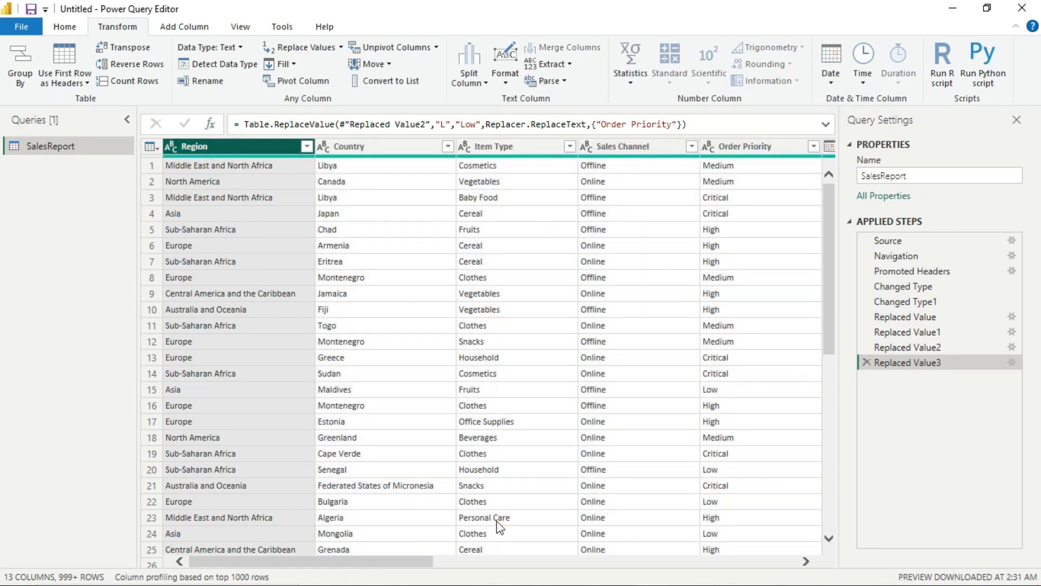
{"action": "left_click_drag", "start_coordinate": [408, 564], "coordinate": [802, 566]}
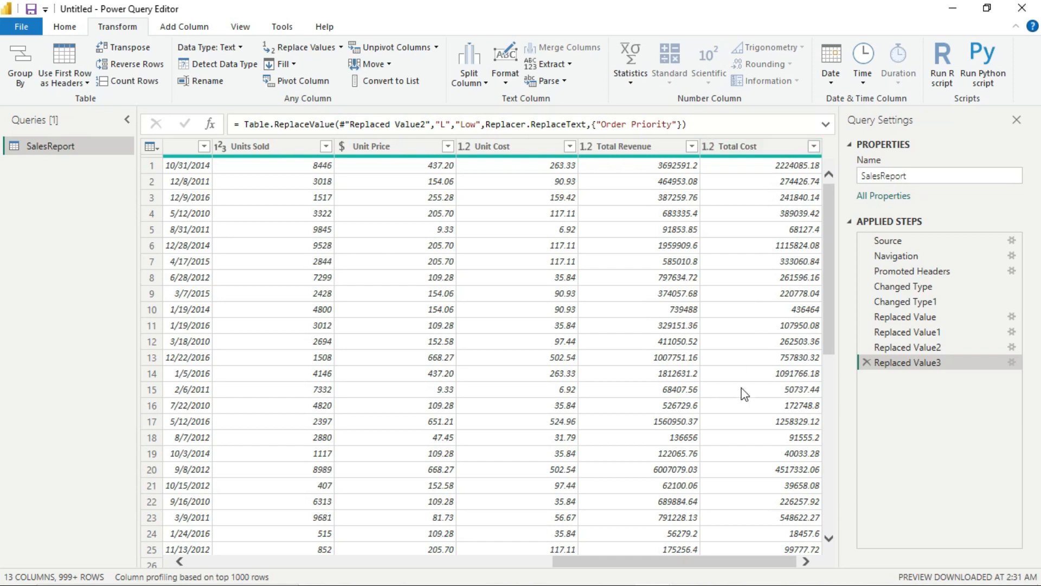
{"action": "left_click", "coordinate": [770, 143], "text": "shift"}
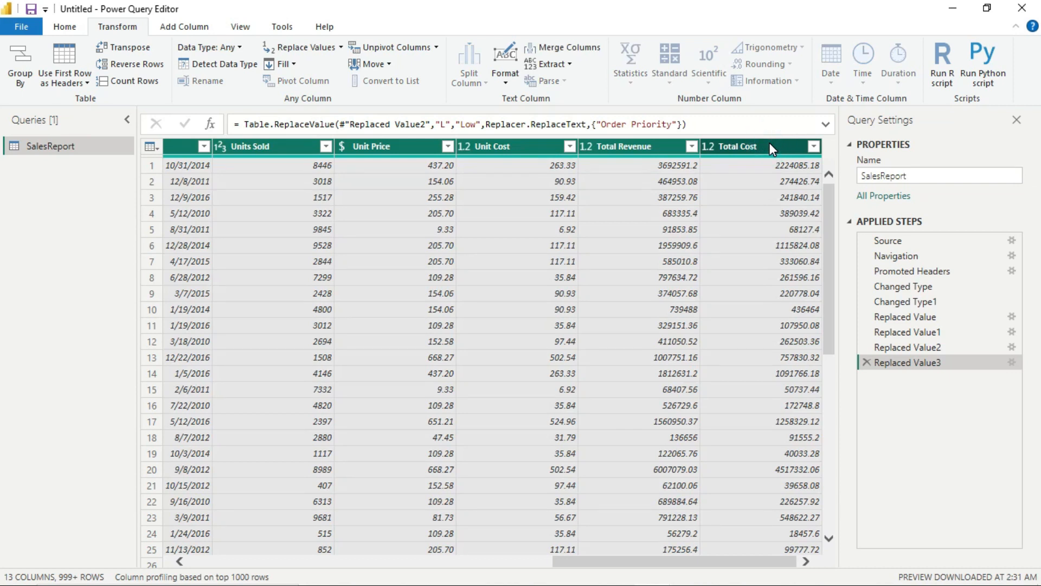
{"action": "right_click", "coordinate": [612, 146]}
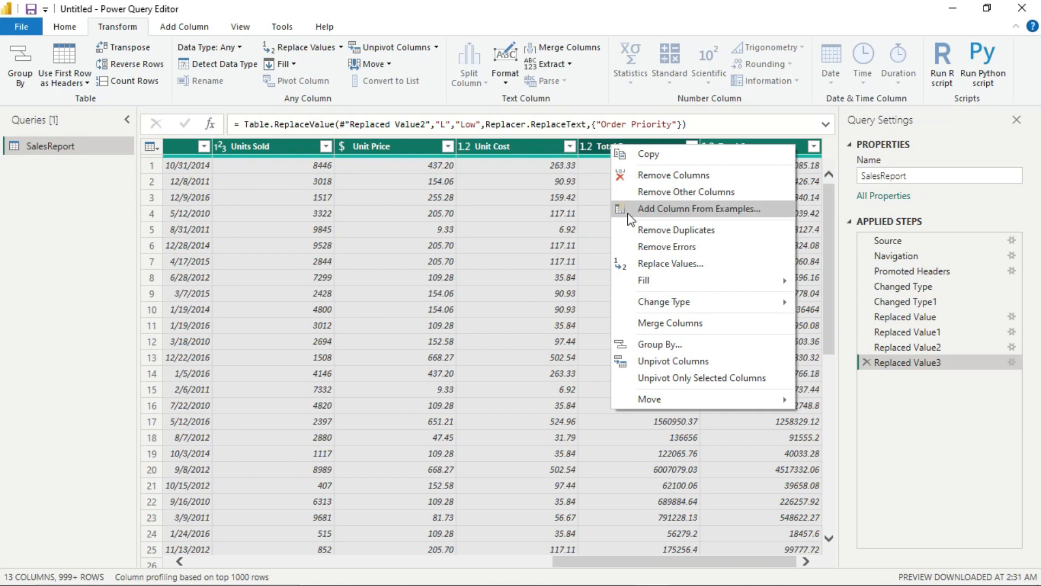
{"action": "left_click", "coordinate": [688, 230]}
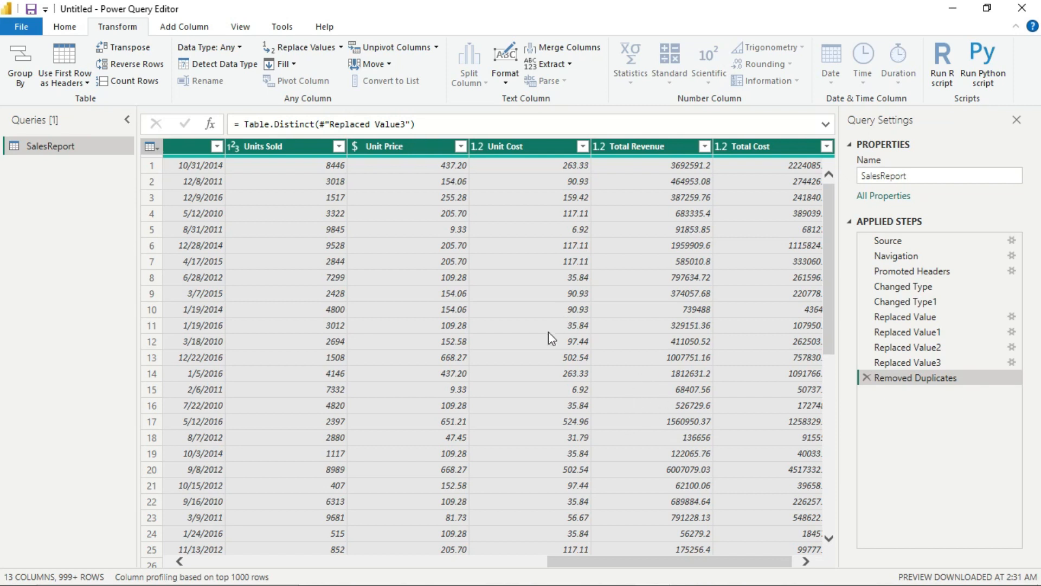
Apply the query changes and close the Power Query Editor to return to the report.
{"action": "scroll", "coordinate": [684, 452], "scroll_direction": "down", "scroll_amount": 3}
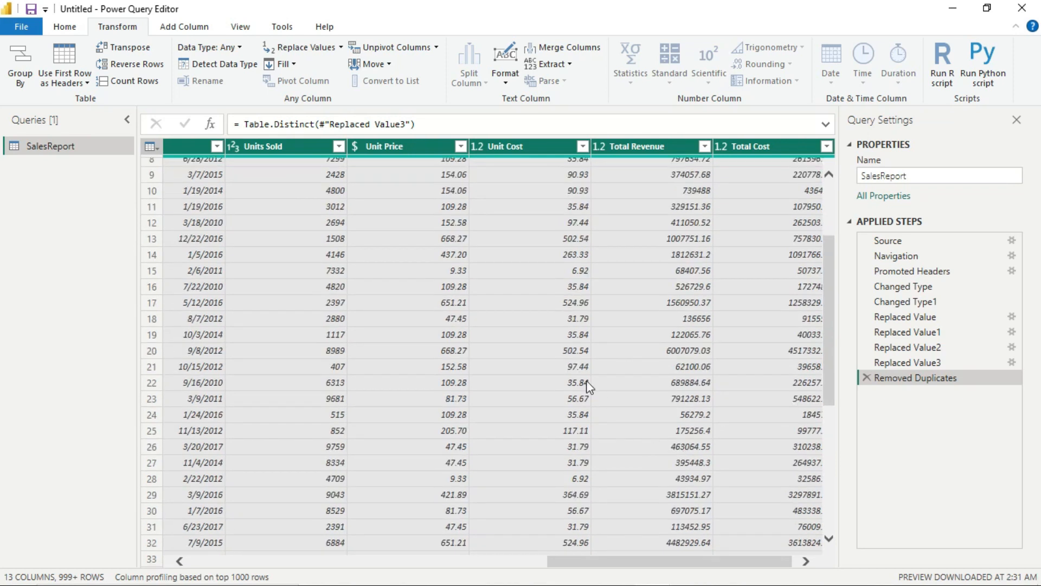
{"action": "scroll", "coordinate": [585, 373], "scroll_direction": "up", "scroll_amount": 3}
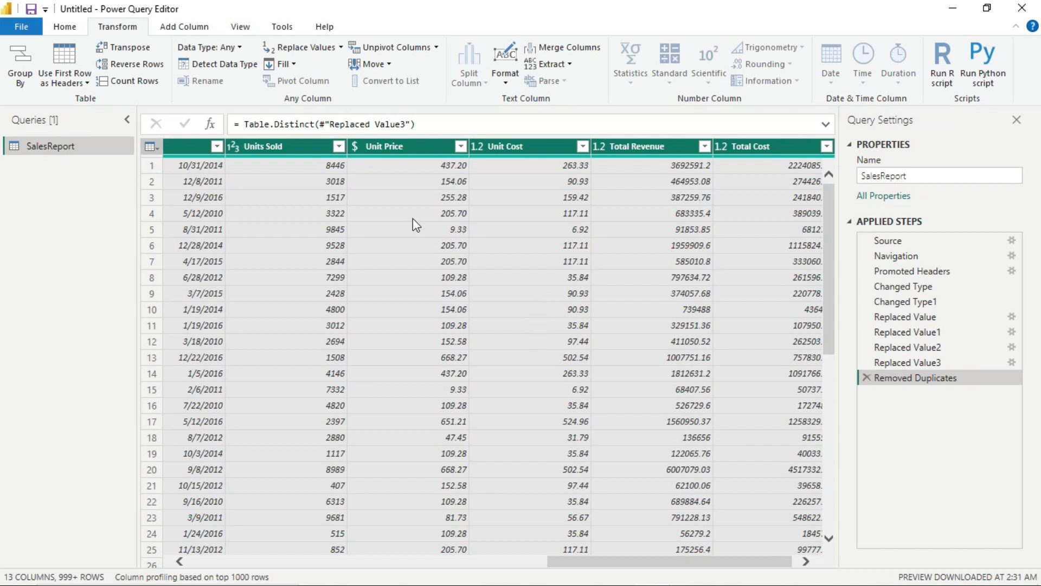
{"action": "left_click", "coordinate": [62, 28]}
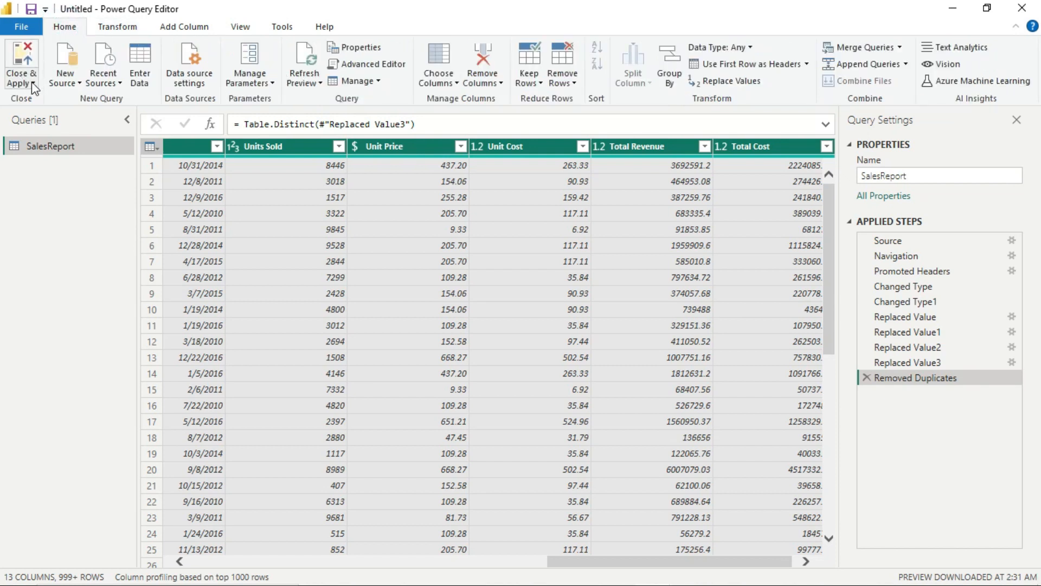
{"action": "left_click", "coordinate": [22, 54]}
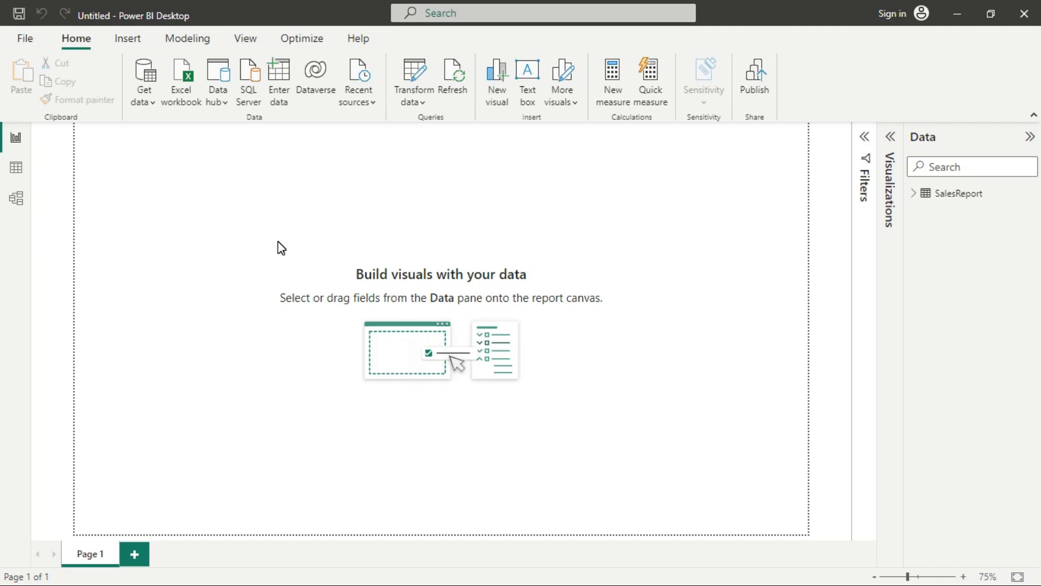
Expand the Filters and Visualizations panes beside the report canvas.
{"action": "left_click", "coordinate": [865, 137]}
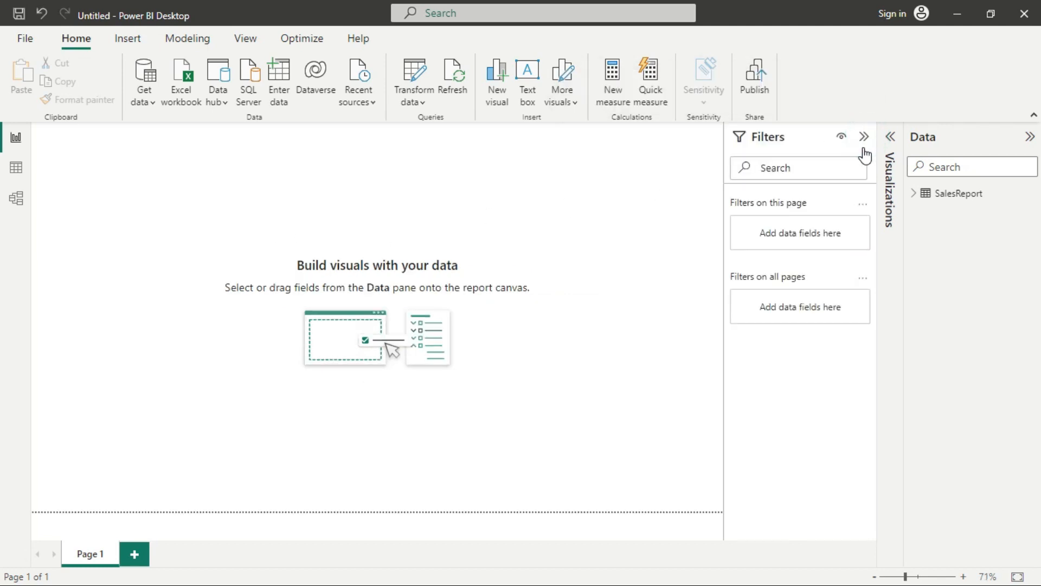
{"action": "left_click", "coordinate": [891, 138]}
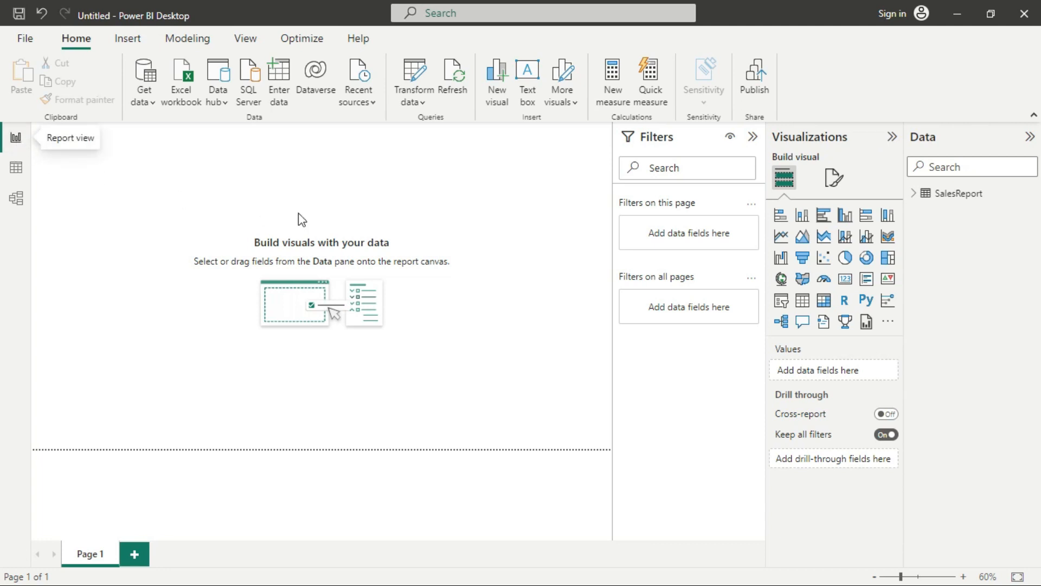
Examine the SalesReport table in the data view and the model view, and return to the report view.
{"action": "left_click", "coordinate": [17, 169]}
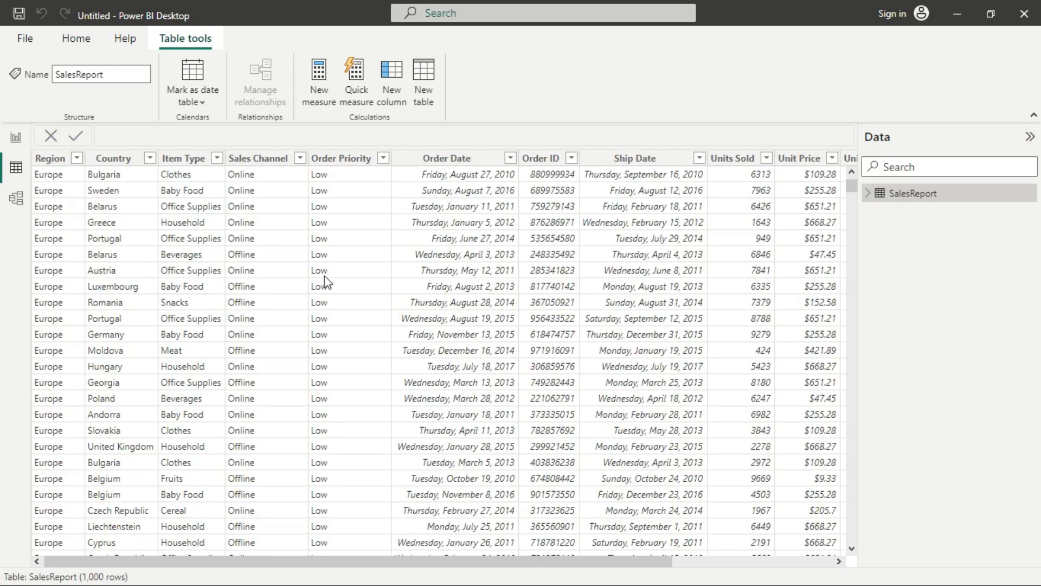
{"action": "left_click", "coordinate": [16, 198]}
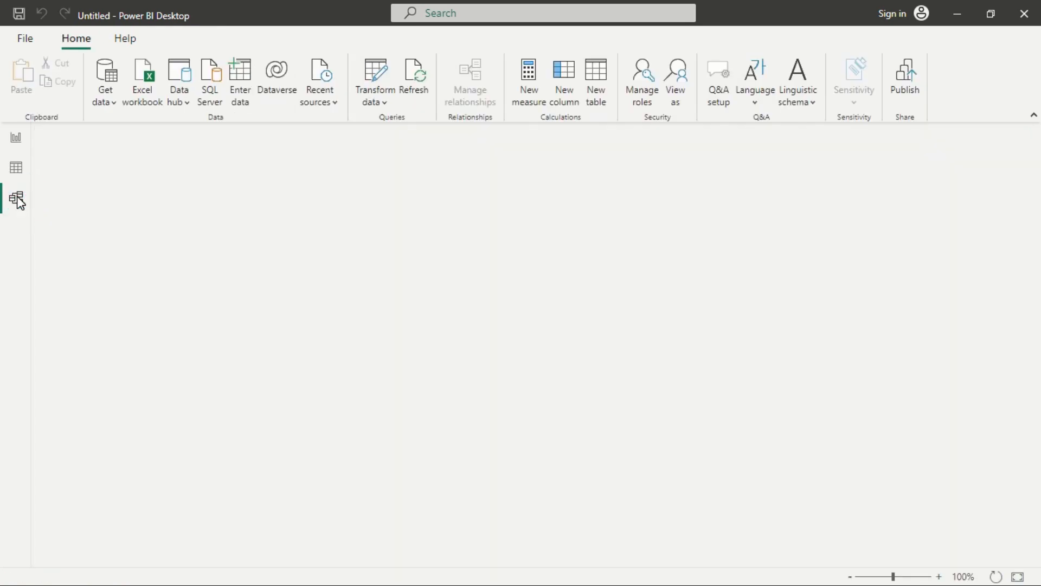
{"action": "left_click_drag", "start_coordinate": [183, 193], "coordinate": [172, 175]}
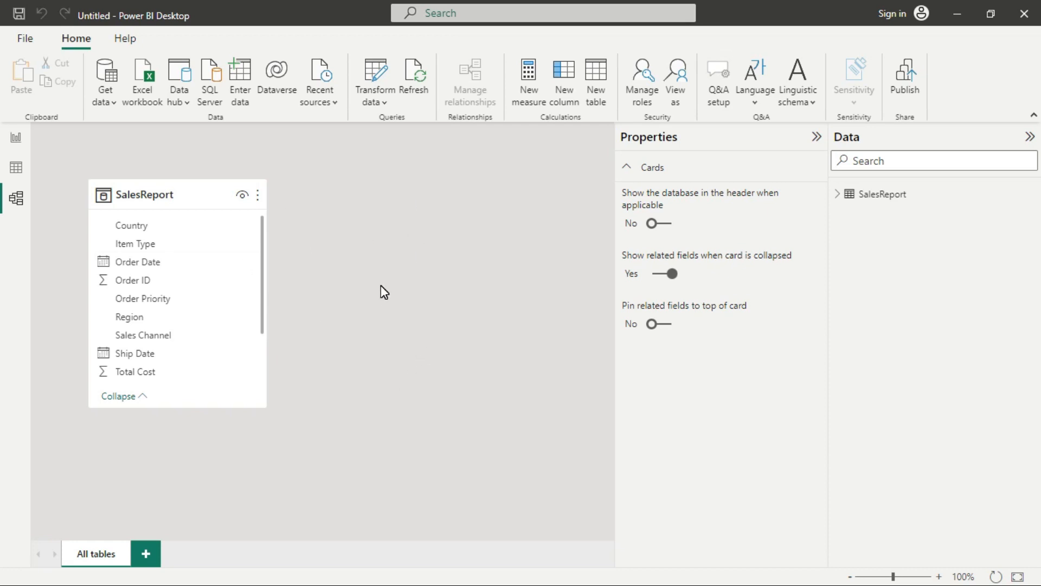
{"action": "left_click", "coordinate": [16, 140]}
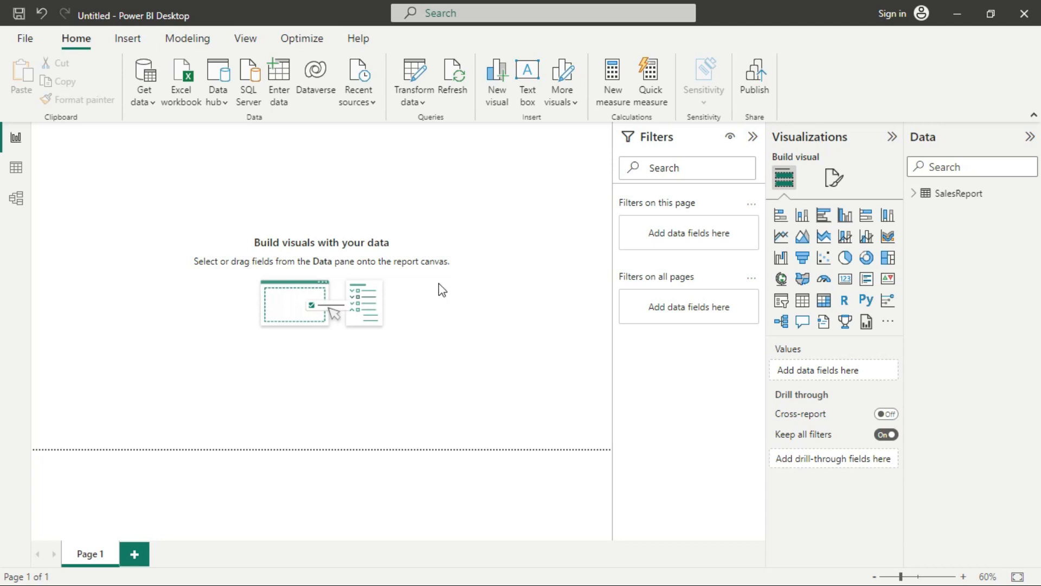
Expand the SalesReport fields, add an empty Card visual and move it down to free the page's upper edge.
{"action": "left_click", "coordinate": [915, 194]}
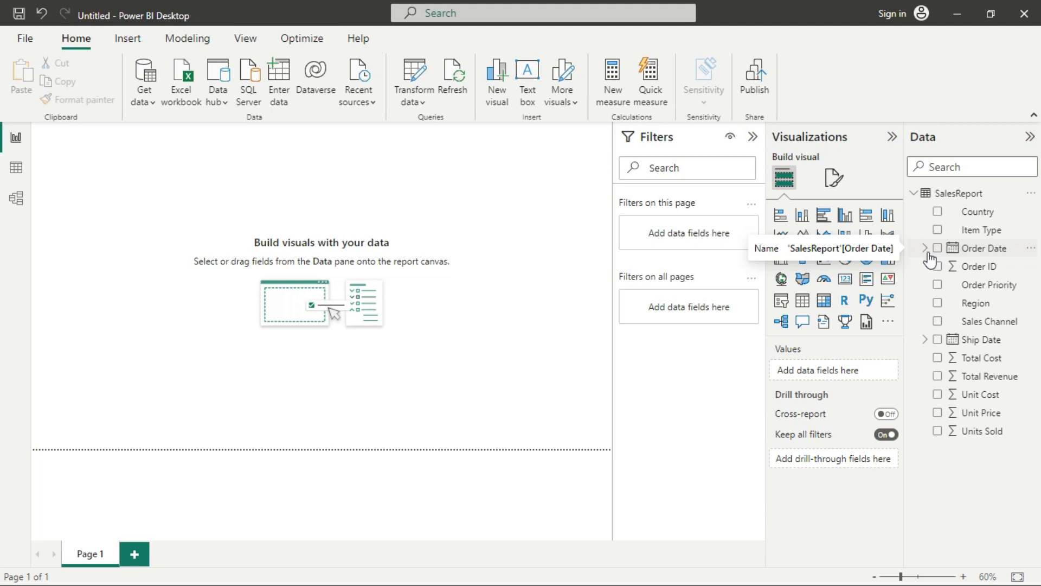
{"action": "left_click", "coordinate": [846, 286]}
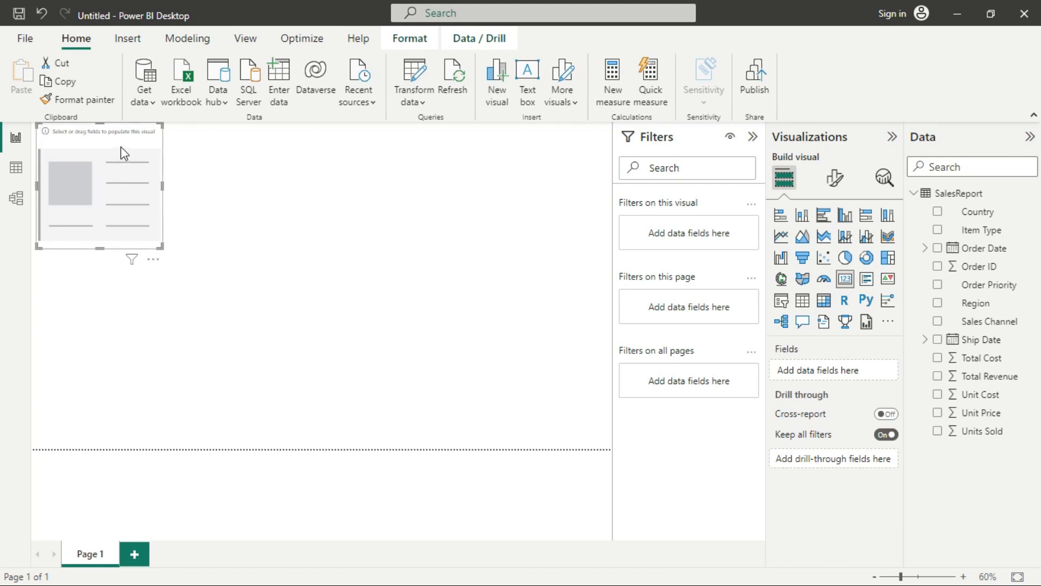
{"action": "left_click_drag", "start_coordinate": [128, 145], "coordinate": [129, 186]}
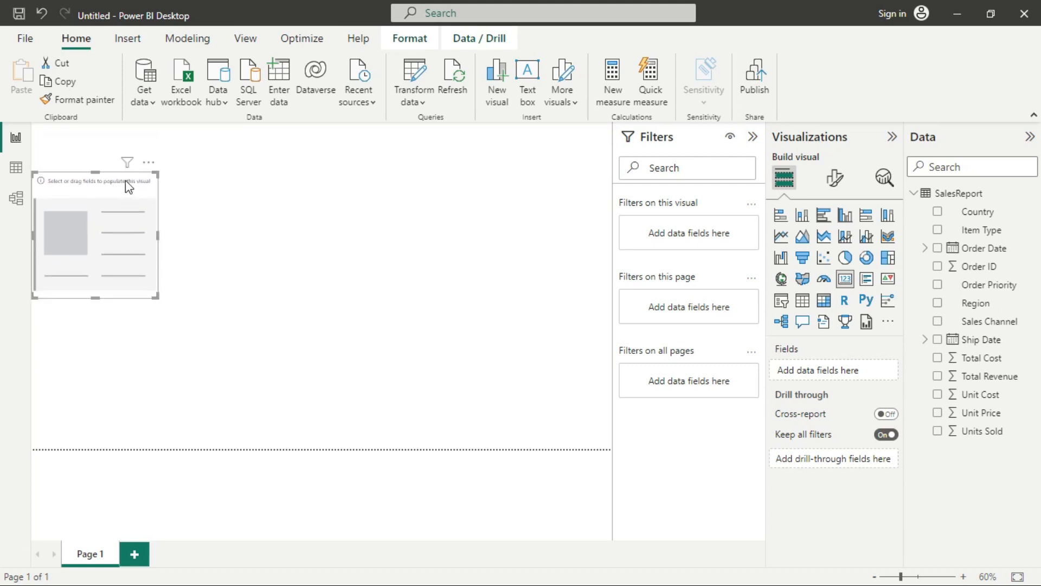
Insert a rectangle shape and stretch it into a thin header band across the full page width above the card.
{"action": "left_click", "coordinate": [129, 44]}
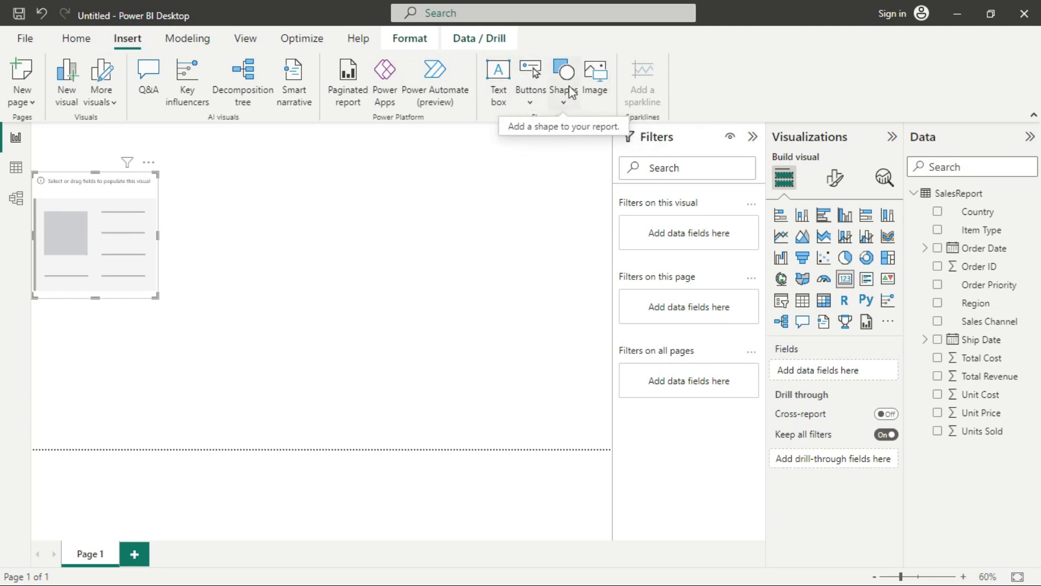
{"action": "left_click", "coordinate": [564, 104]}
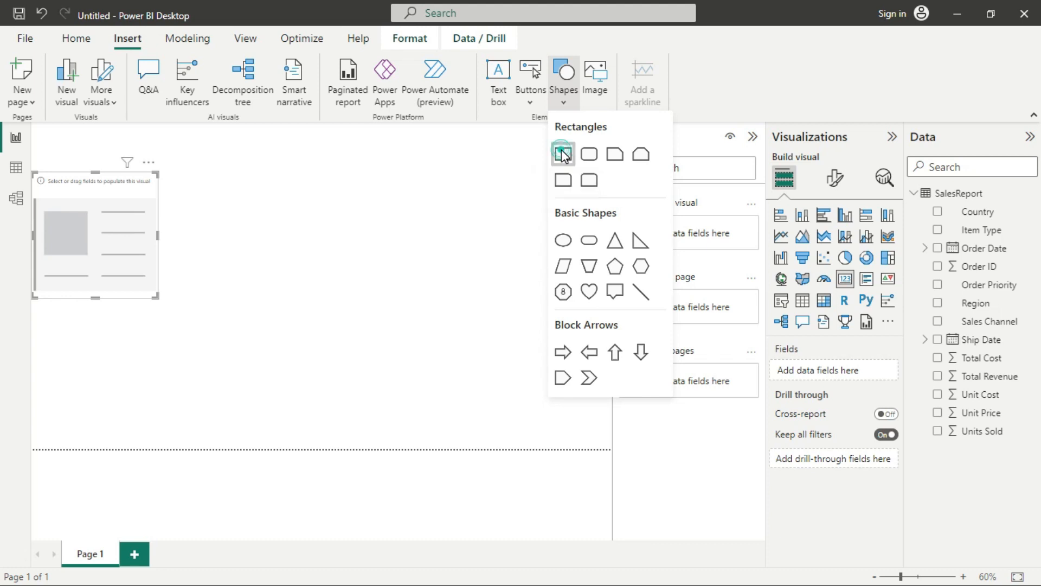
{"action": "left_click", "coordinate": [563, 155]}
{"action": "left_click_drag", "start_coordinate": [103, 353], "coordinate": [95, 158]}
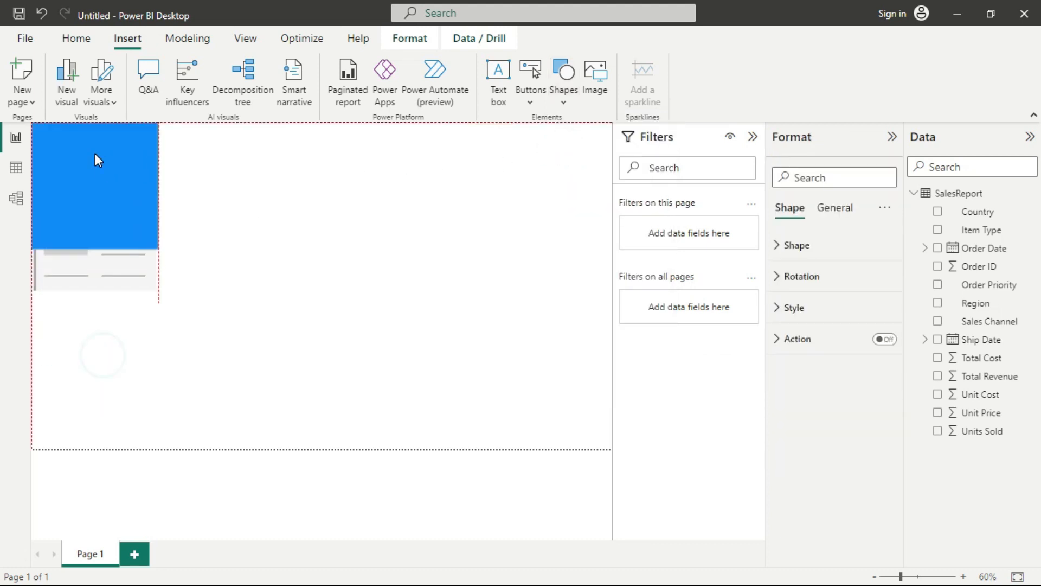
{"action": "left_click_drag", "start_coordinate": [157, 247], "coordinate": [600, 168]}
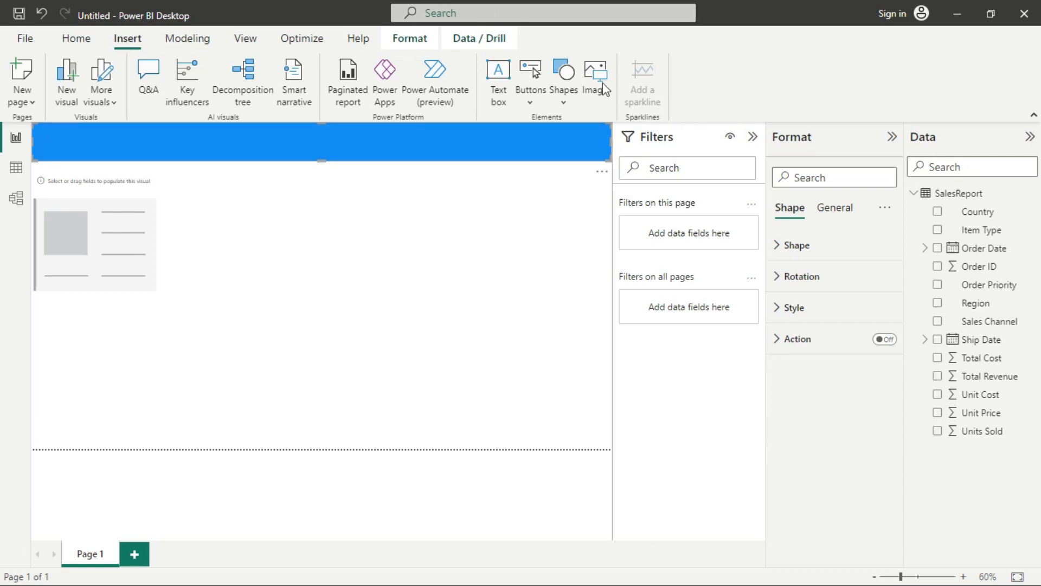
Set the header rectangle's fill color to black.
{"action": "left_click", "coordinate": [792, 251]}
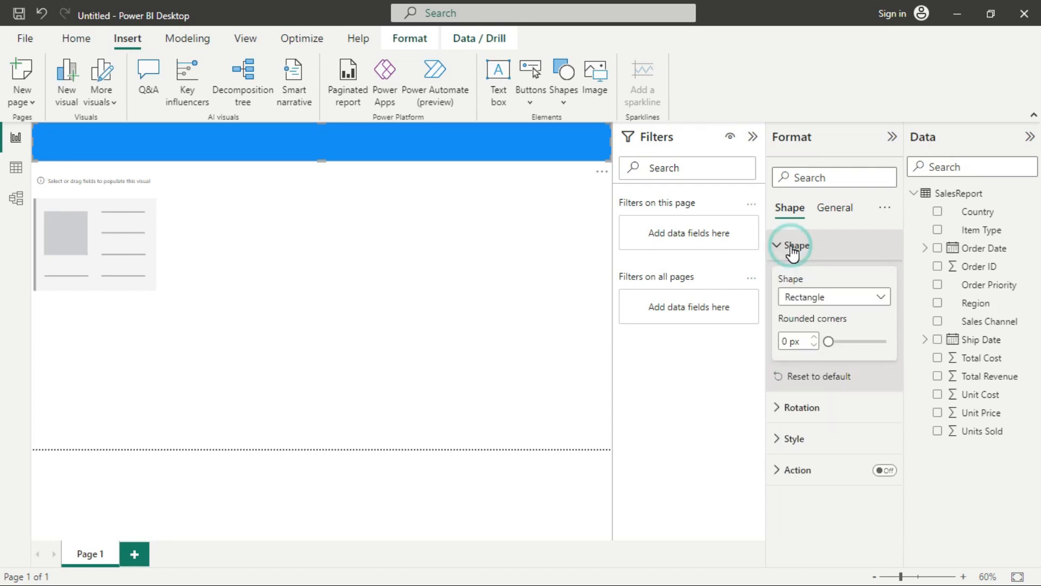
{"action": "left_click", "coordinate": [793, 251]}
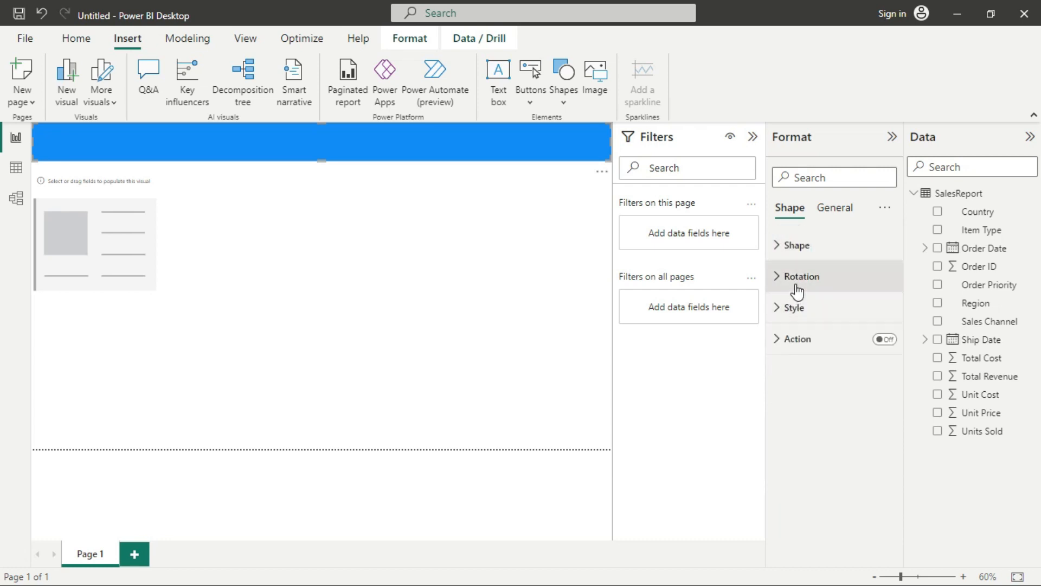
{"action": "left_click", "coordinate": [790, 313]}
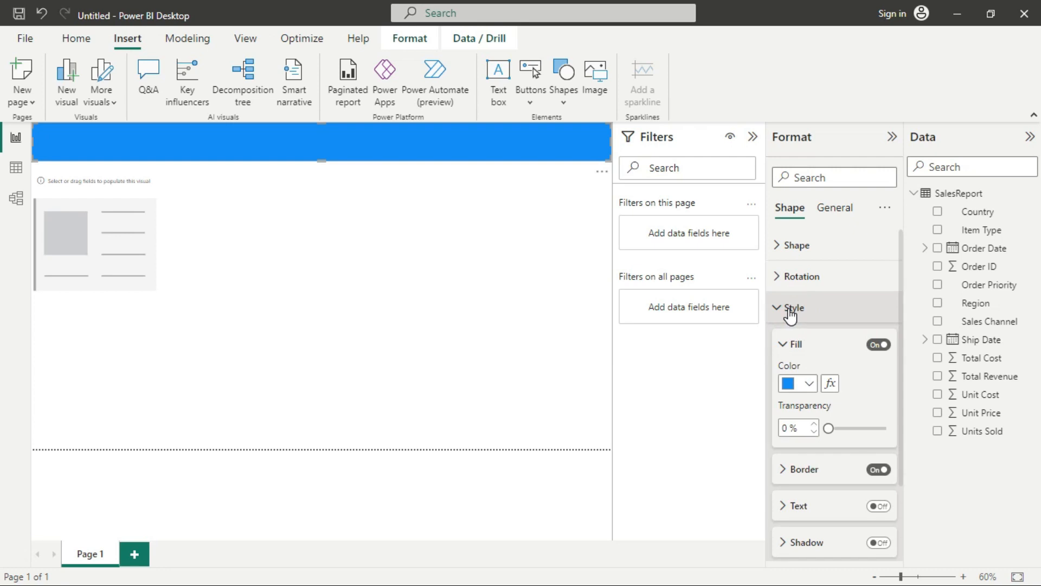
{"action": "left_click", "coordinate": [809, 384]}
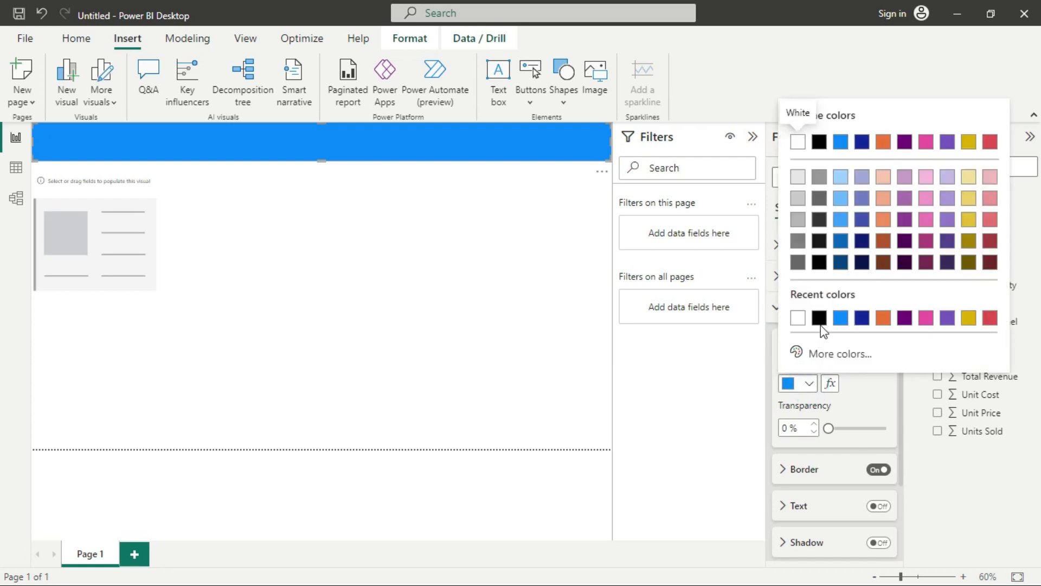
{"action": "left_click", "coordinate": [820, 323]}
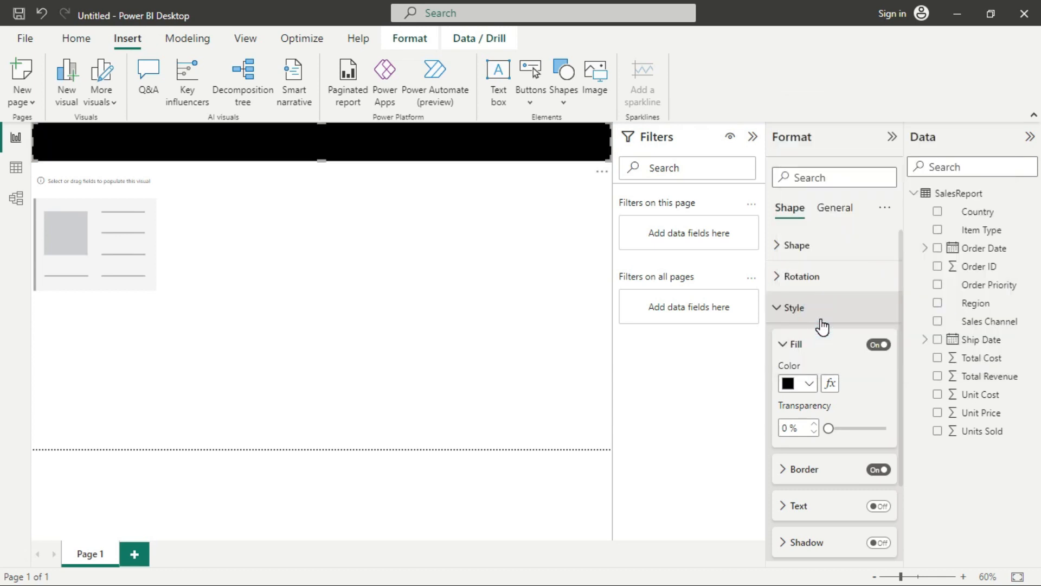
{"action": "left_click", "coordinate": [809, 383]}
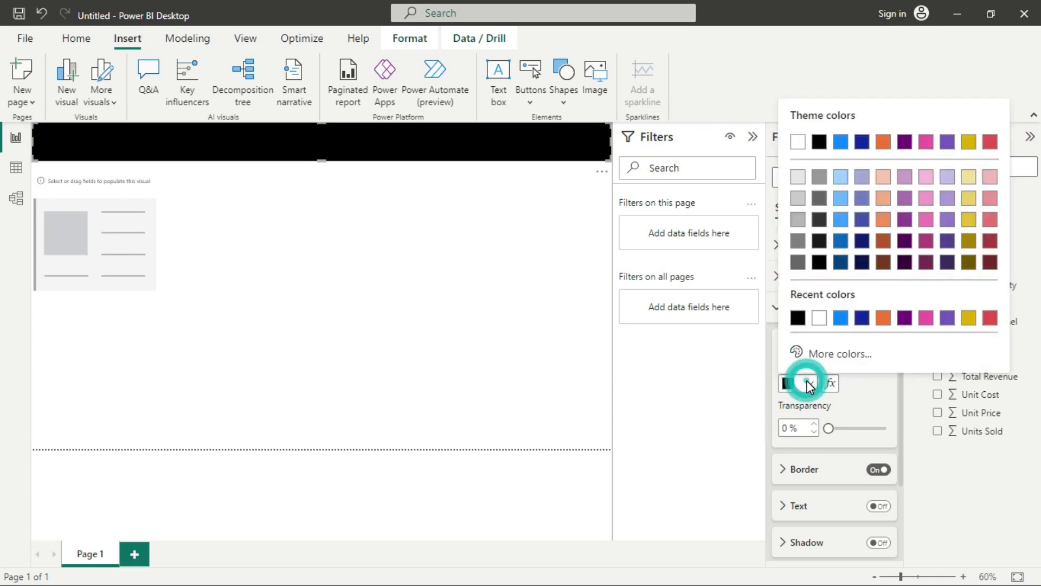
{"action": "left_click", "coordinate": [808, 383]}
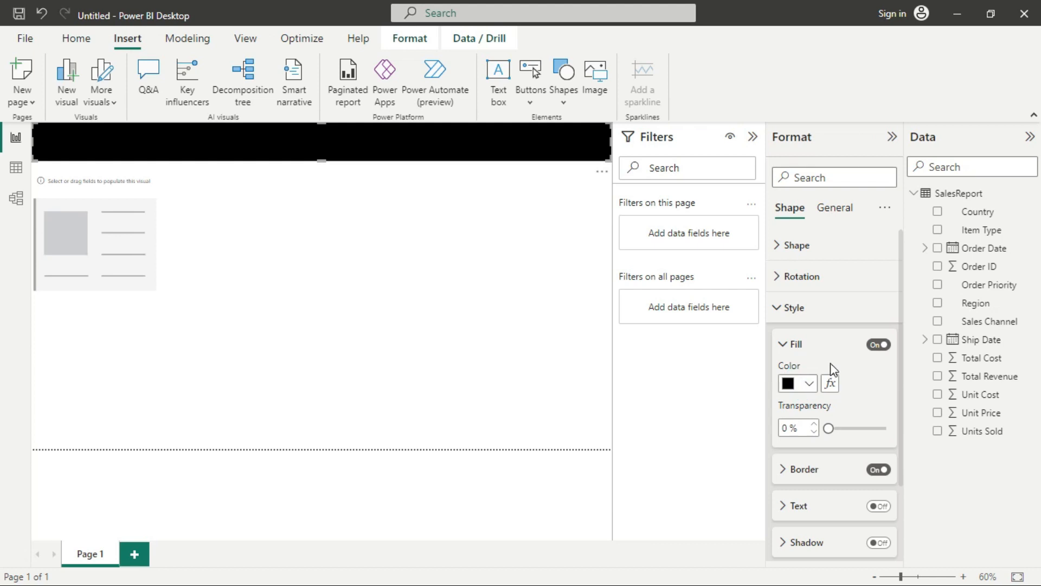
Turn on text for the black header rectangle and enter "ANALYSIS OF SALES REPORT" as its title.
{"action": "scroll", "coordinate": [831, 364], "scroll_direction": "down", "scroll_amount": 3}
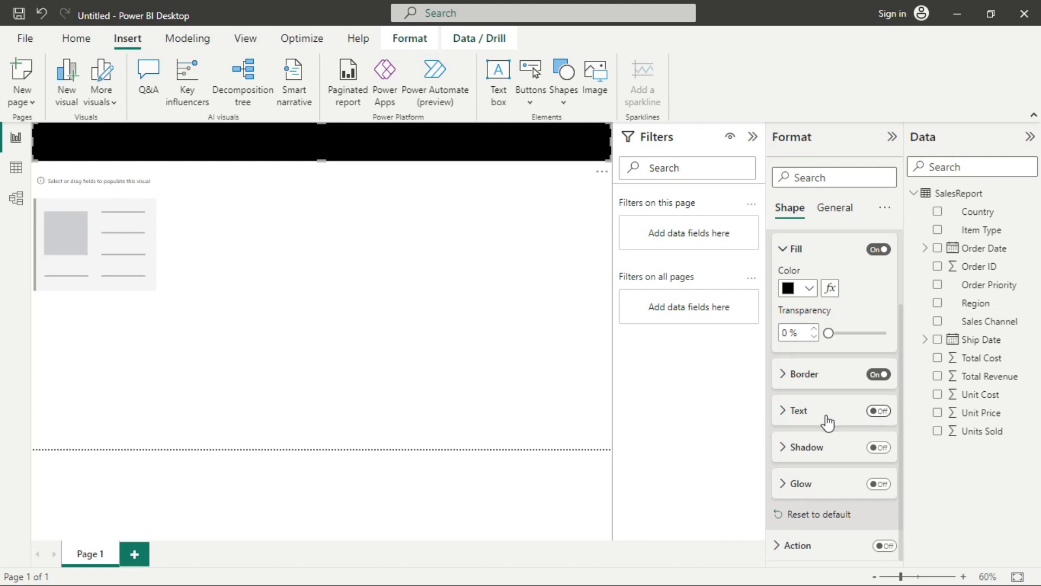
{"action": "left_click", "coordinate": [880, 411]}
{"action": "left_click", "coordinate": [801, 410]}
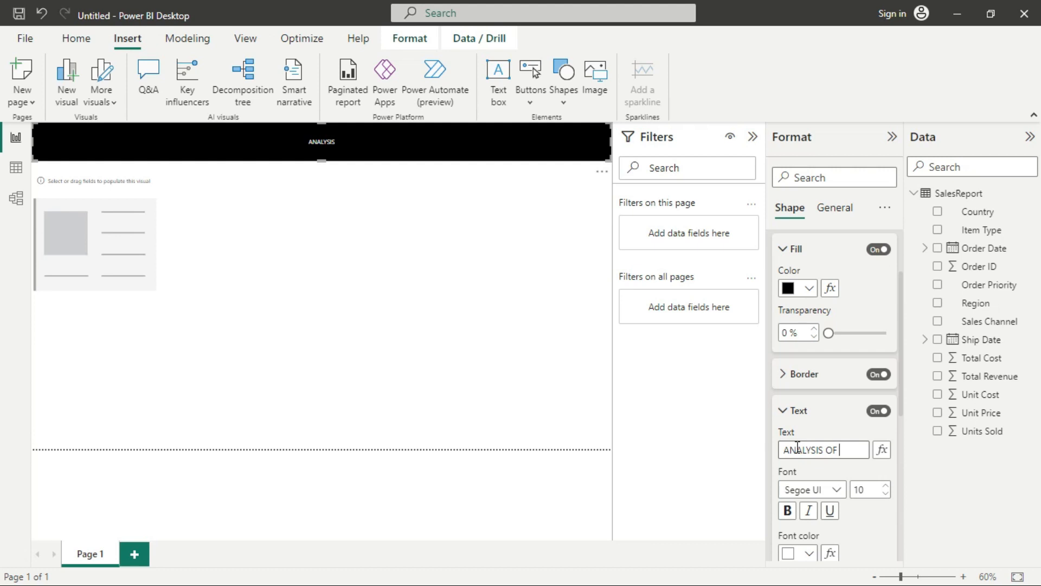
{"action": "type", "text": "REPORT"}
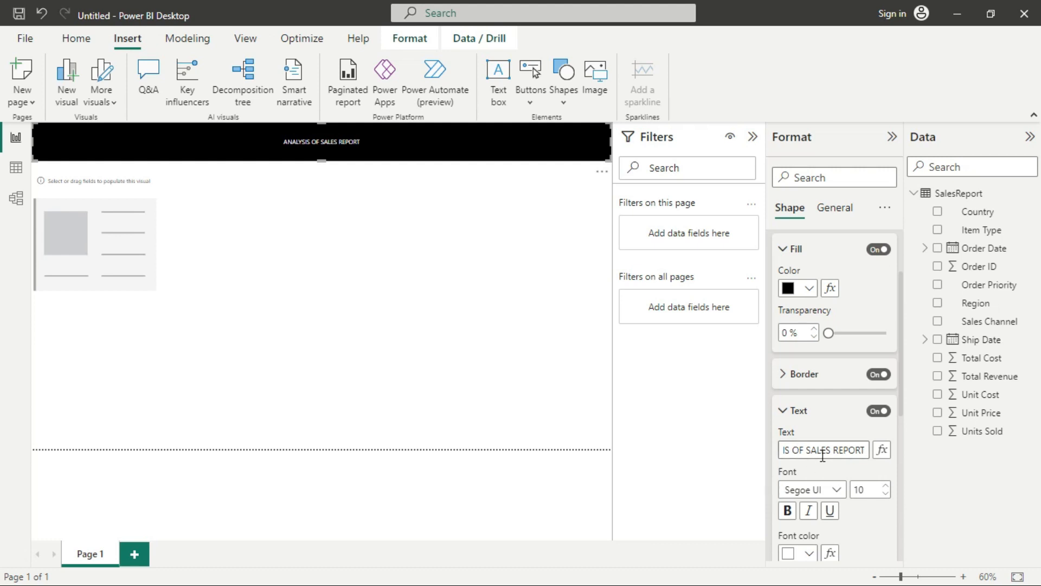
Format the header title as bold Times New Roman at size 36 and collapse the shape's text and fill settings.
{"action": "scroll", "coordinate": [830, 459], "scroll_direction": "down", "scroll_amount": 2}
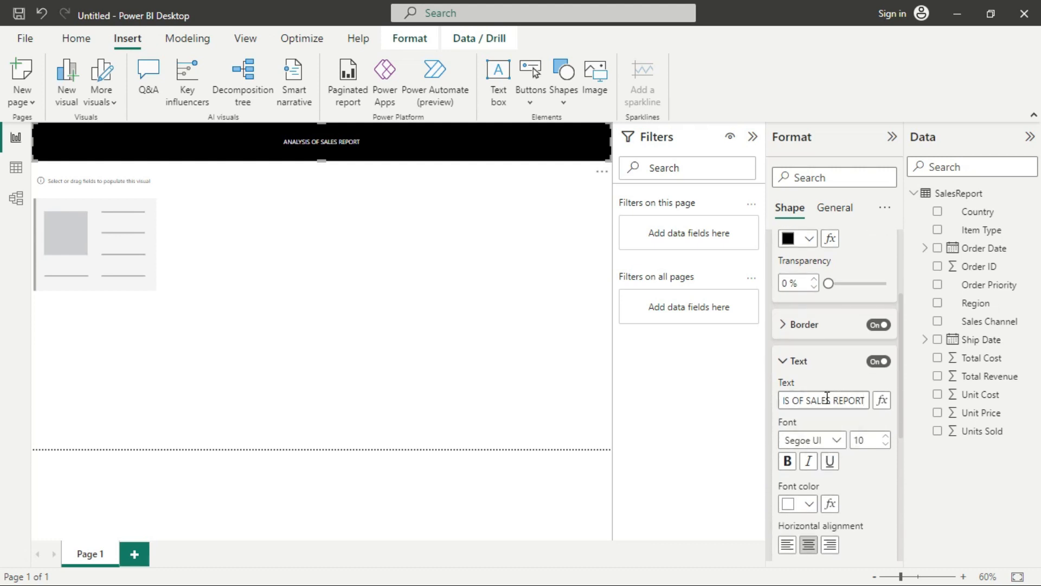
{"action": "scroll", "coordinate": [851, 418], "scroll_direction": "down", "scroll_amount": 4}
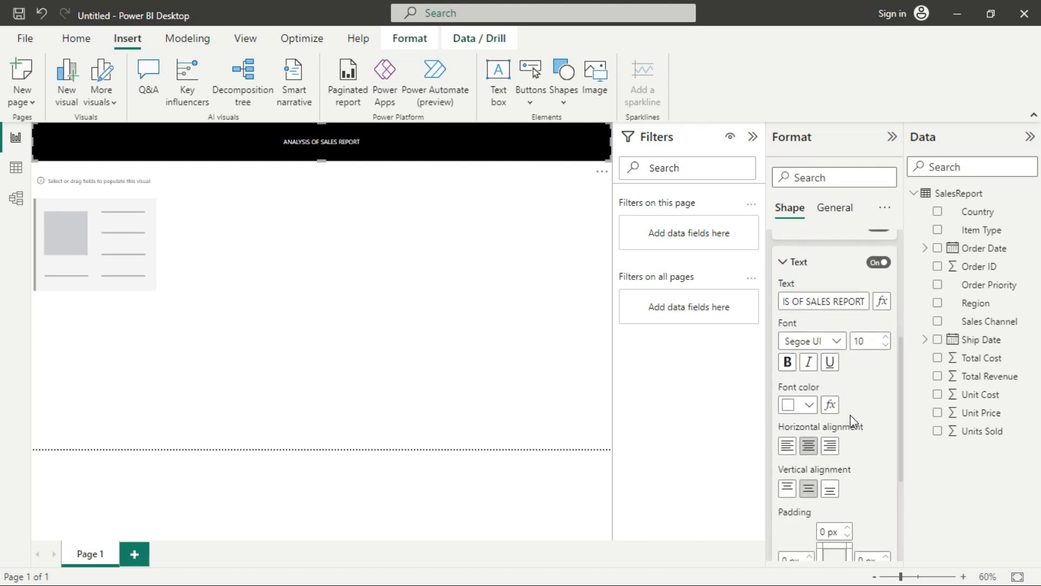
{"action": "left_click", "coordinate": [867, 340]}
{"action": "type", "text": "36"}
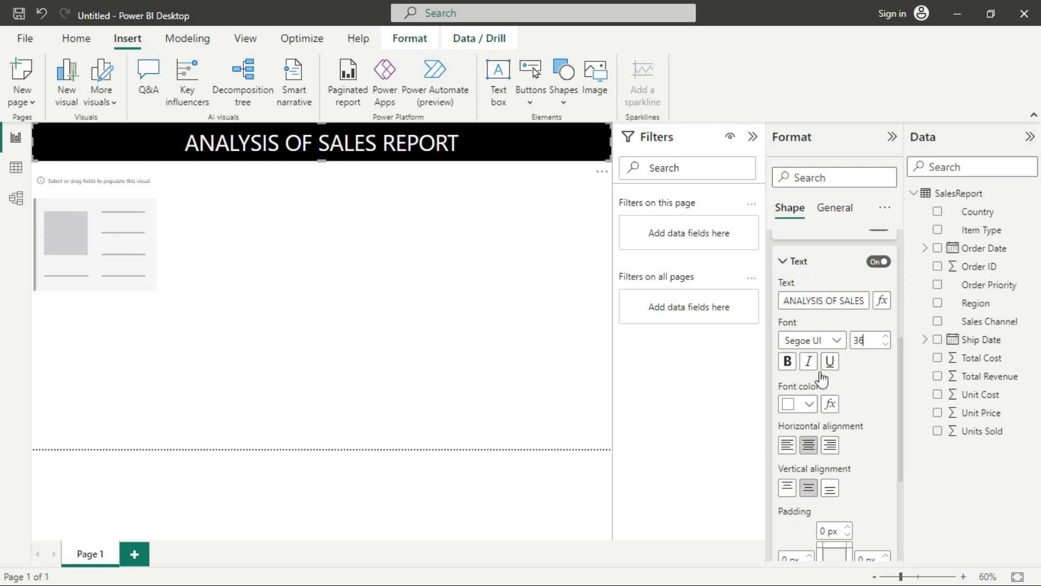
{"action": "left_click", "coordinate": [786, 362]}
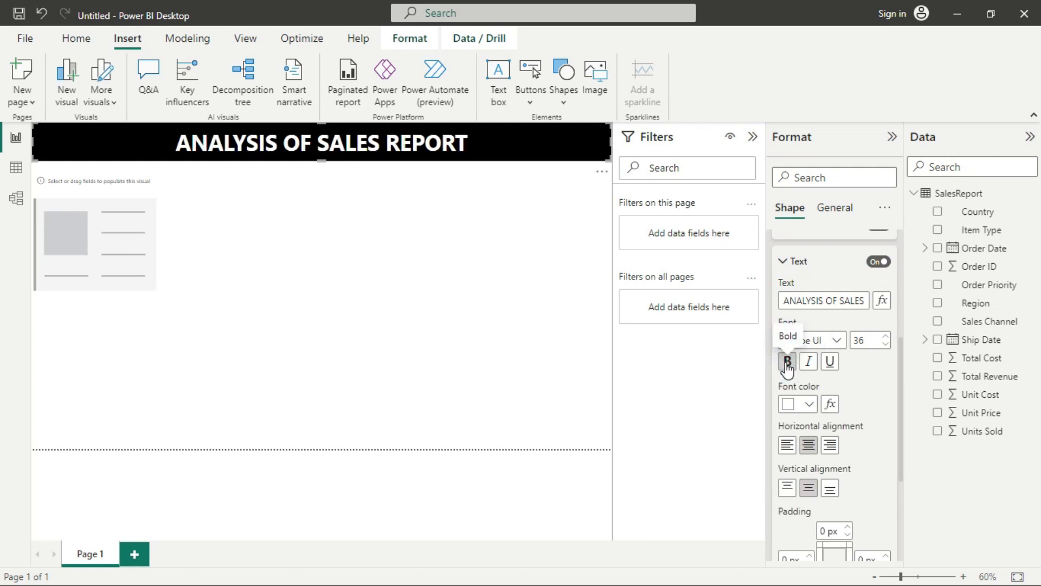
{"action": "left_click", "coordinate": [839, 340]}
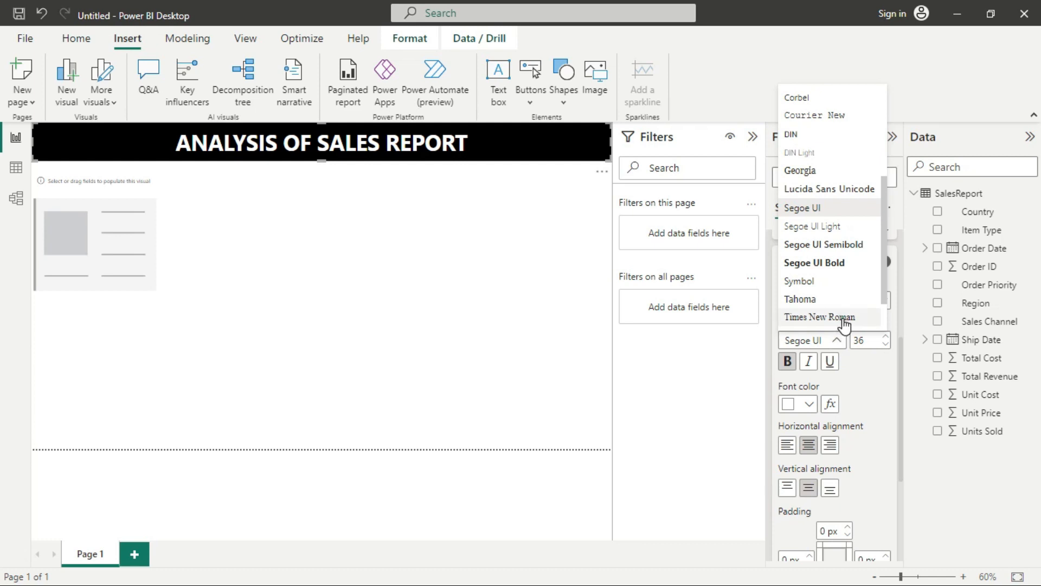
{"action": "left_click", "coordinate": [842, 318]}
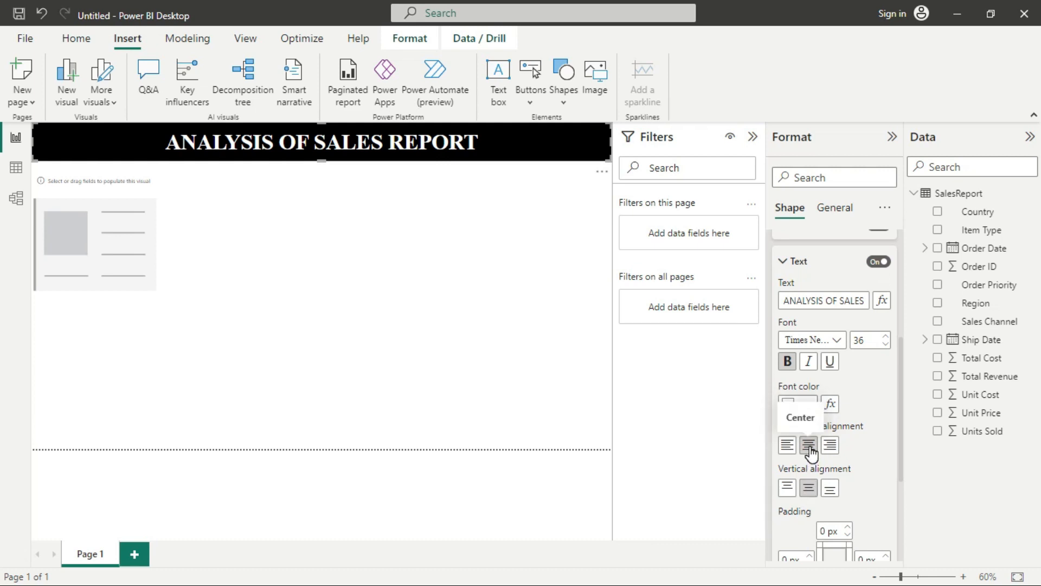
{"action": "left_click", "coordinate": [795, 261]}
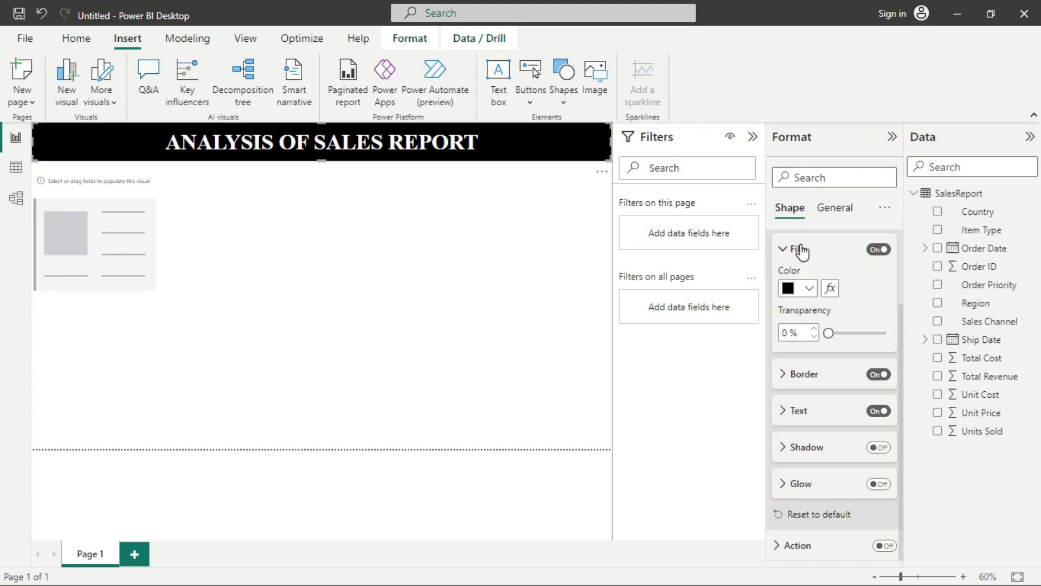
{"action": "left_click", "coordinate": [787, 253]}
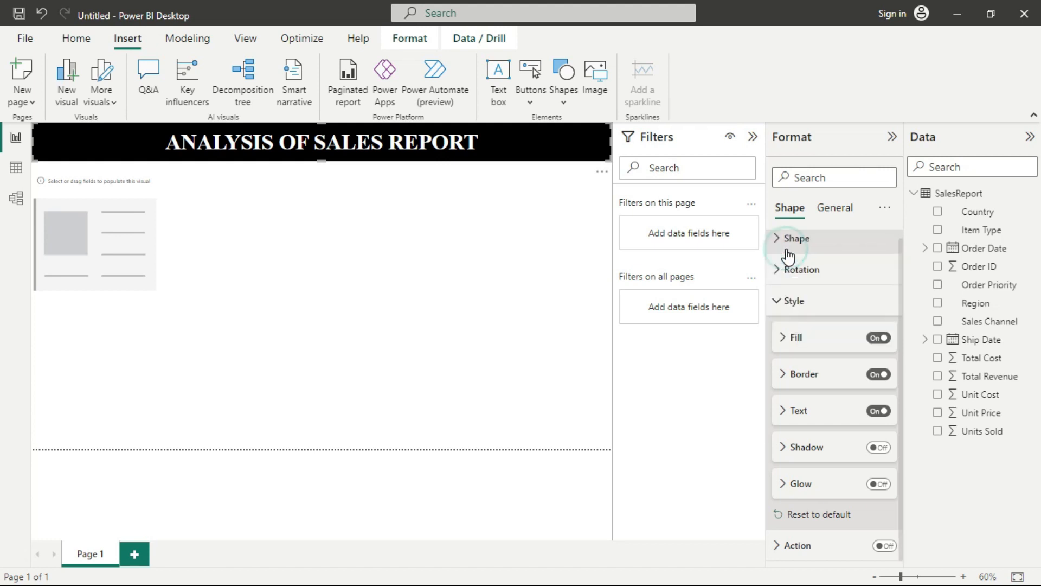
Place the empty card directly beneath the header, add the Total Revenue field to it and shrink the card.
{"action": "left_click", "coordinate": [122, 216]}
{"action": "left_click_drag", "start_coordinate": [122, 213], "coordinate": [127, 215]}
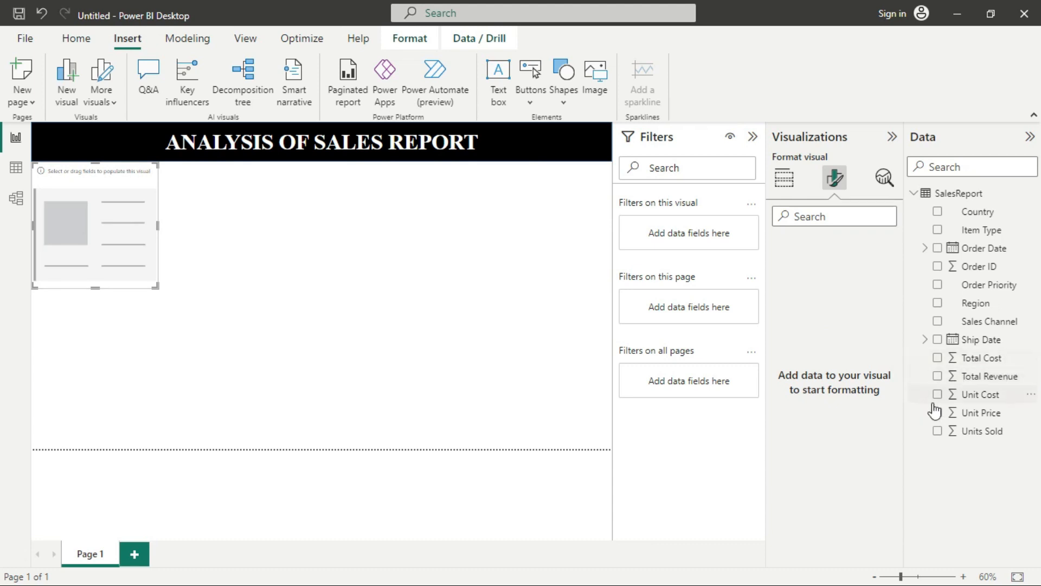
{"action": "left_click", "coordinate": [784, 178]}
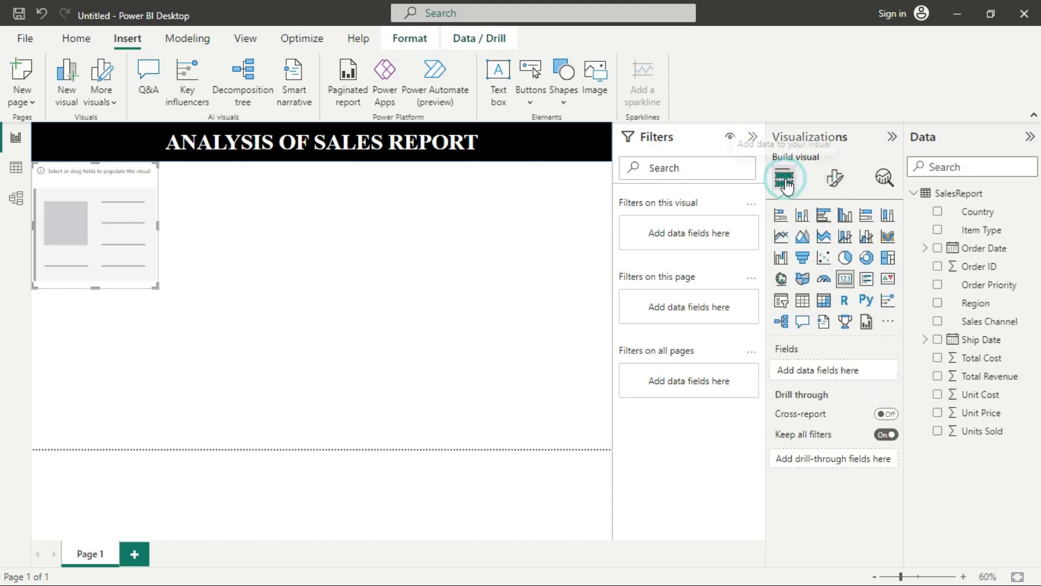
{"action": "left_click", "coordinate": [937, 376]}
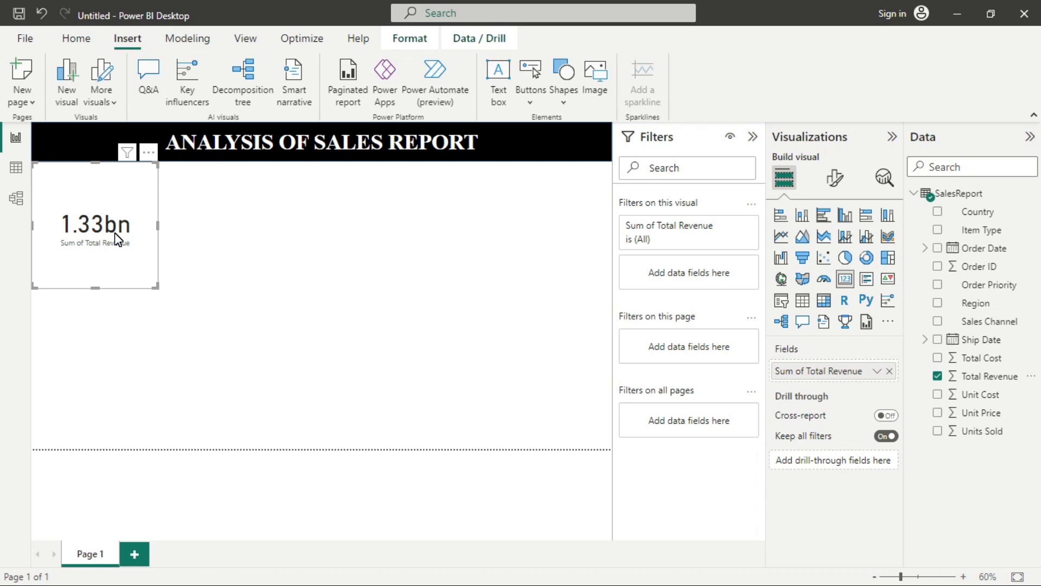
{"action": "left_click_drag", "start_coordinate": [156, 283], "coordinate": [135, 255]}
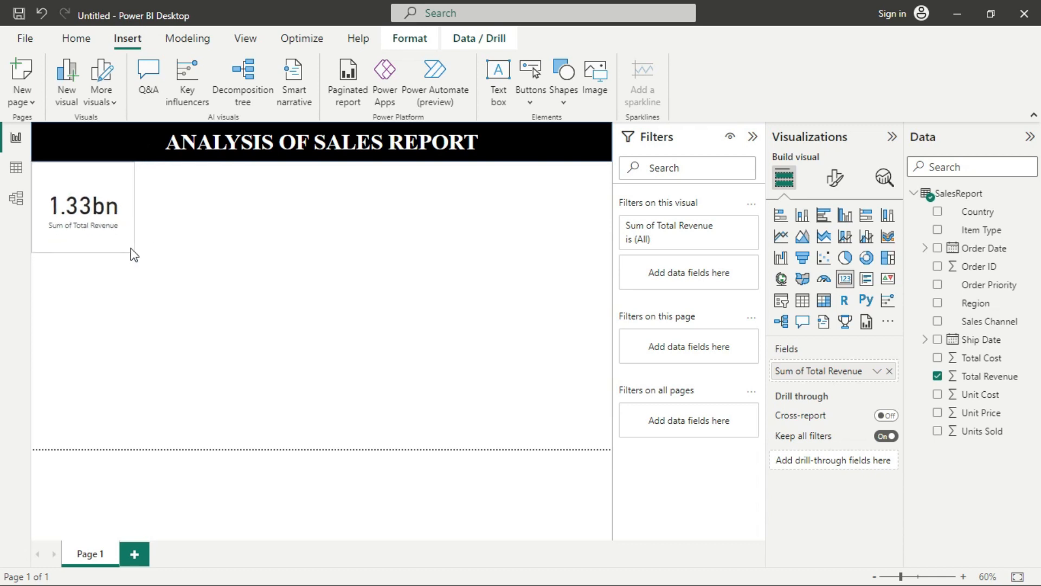
Set the Total Revenue card's callout value to the custom green #13D801 in regular, non-bold DIN text.
{"action": "left_click", "coordinate": [80, 223]}
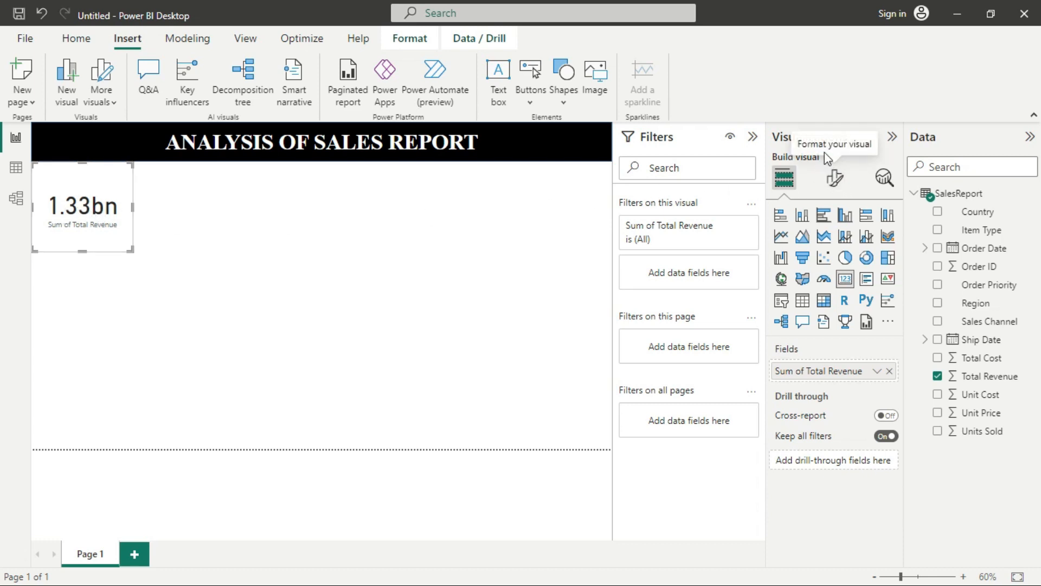
{"action": "left_click", "coordinate": [836, 179]}
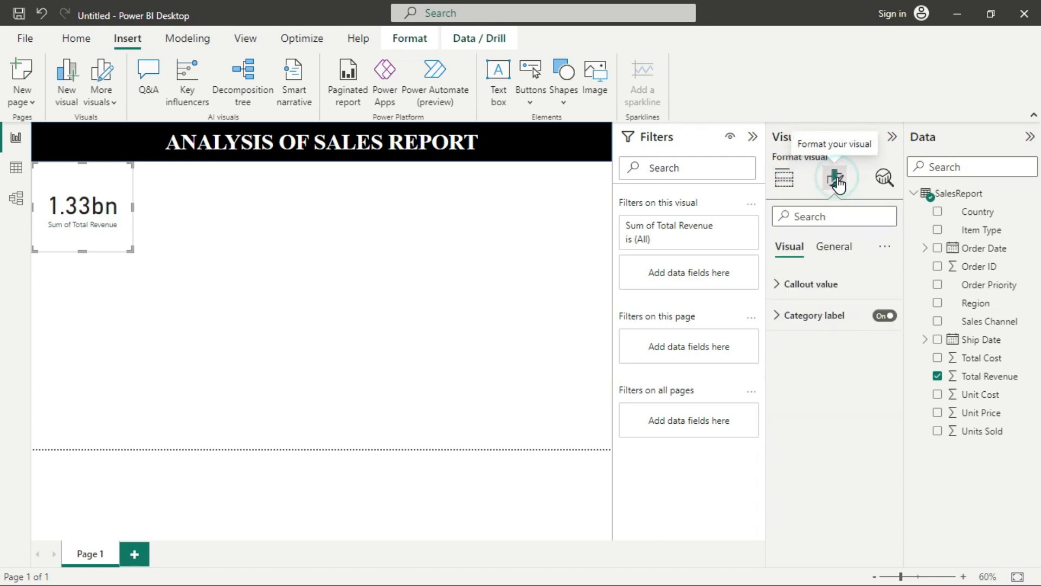
{"action": "left_click", "coordinate": [817, 288]}
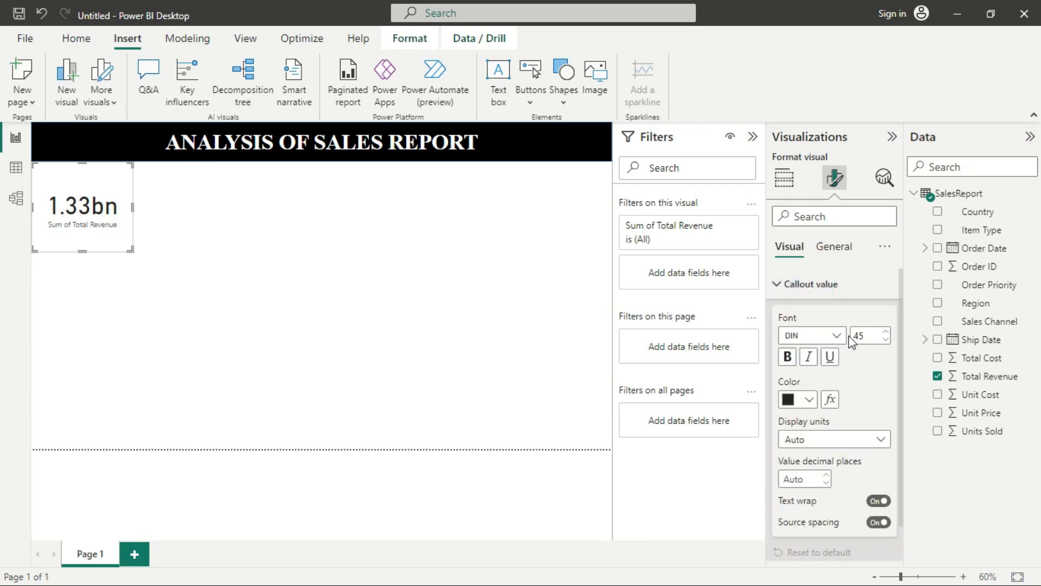
{"action": "left_click", "coordinate": [787, 357]}
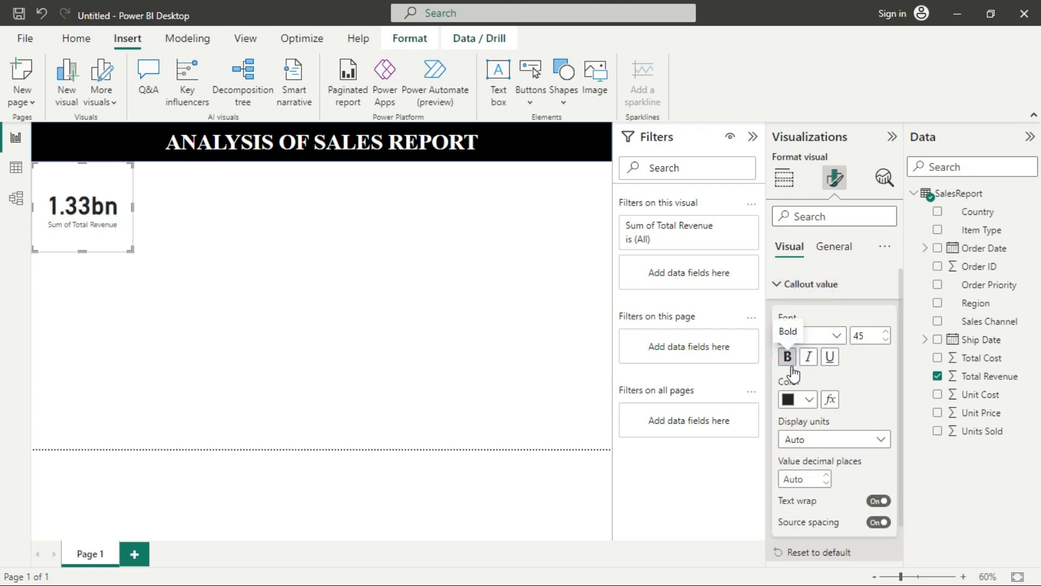
{"action": "left_click", "coordinate": [810, 402]}
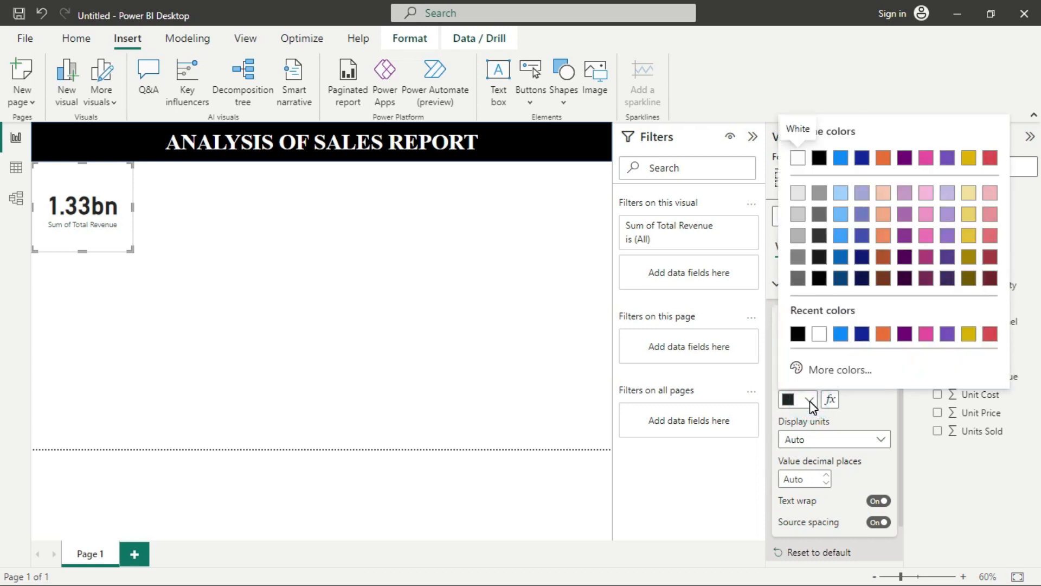
{"action": "left_click", "coordinate": [819, 372]}
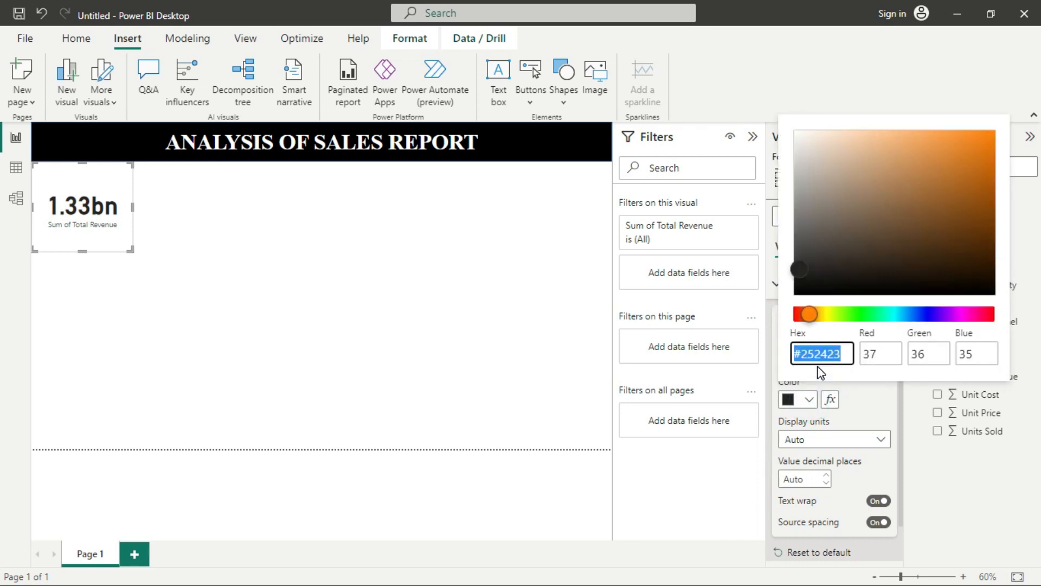
{"action": "left_click", "coordinate": [857, 314]}
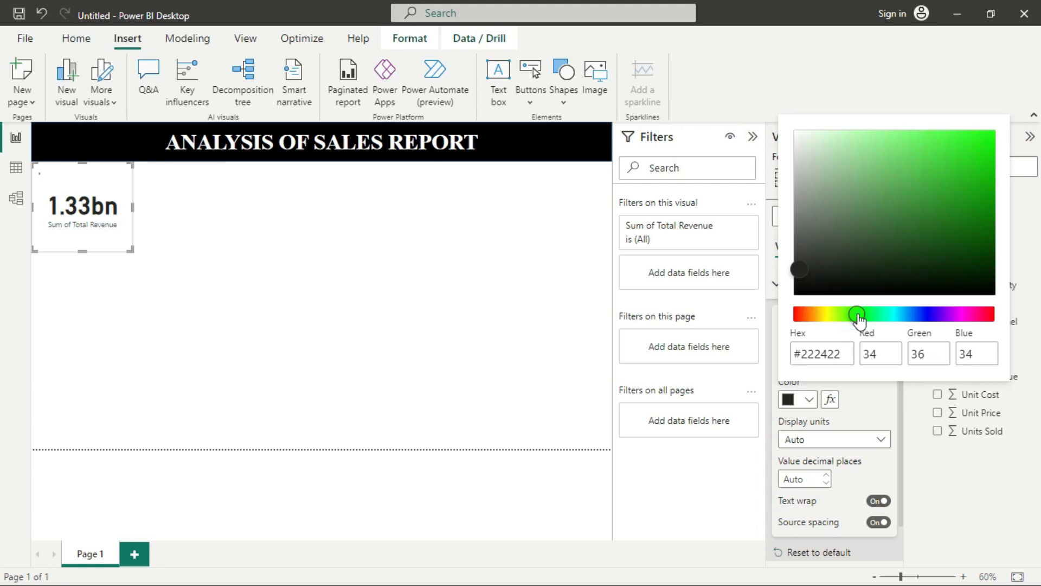
{"action": "left_click", "coordinate": [992, 152]}
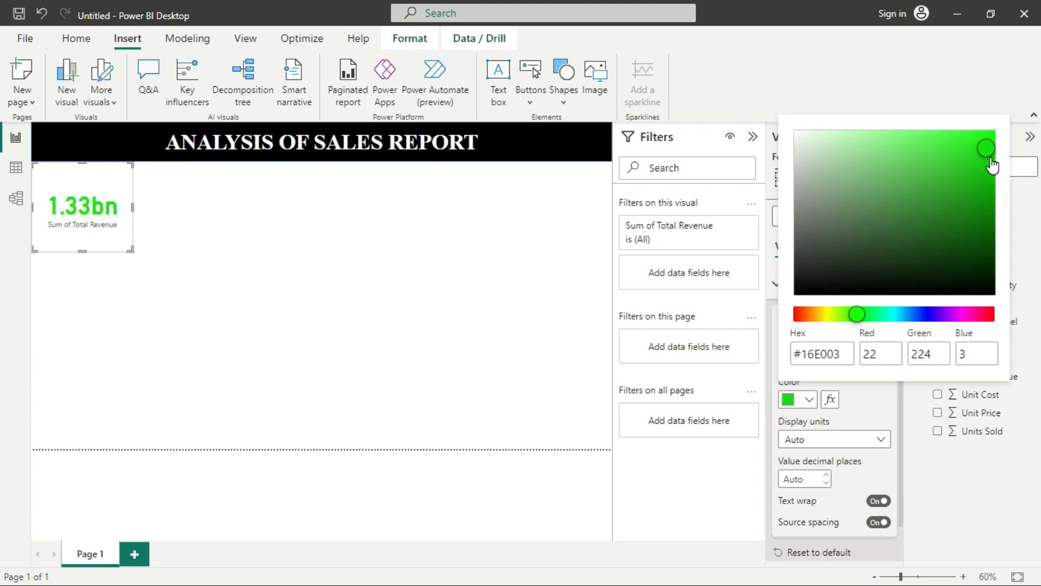
{"action": "left_click", "coordinate": [987, 156]}
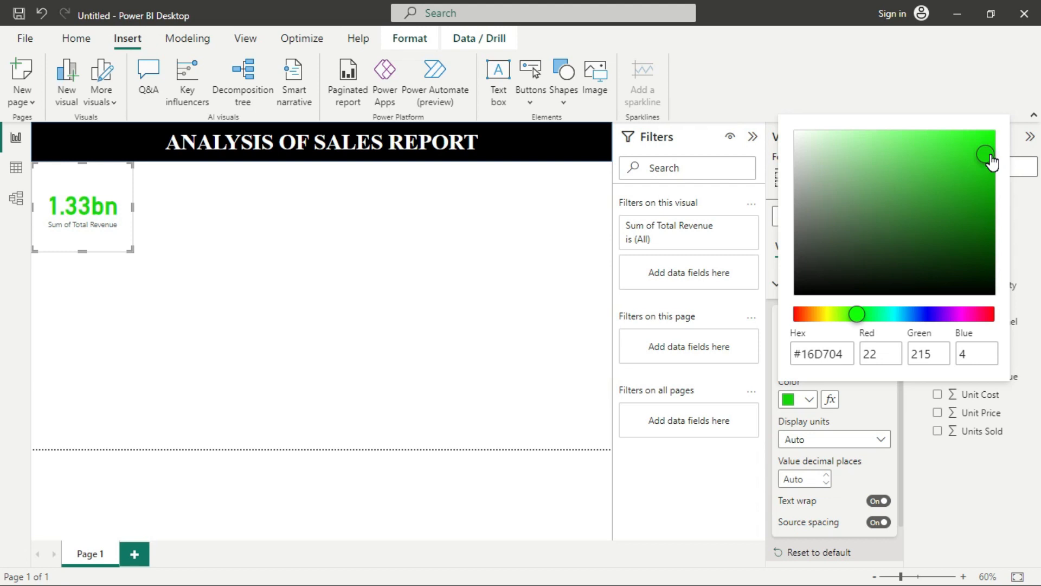
{"action": "left_click", "coordinate": [991, 155]}
{"action": "left_click", "coordinate": [994, 156]}
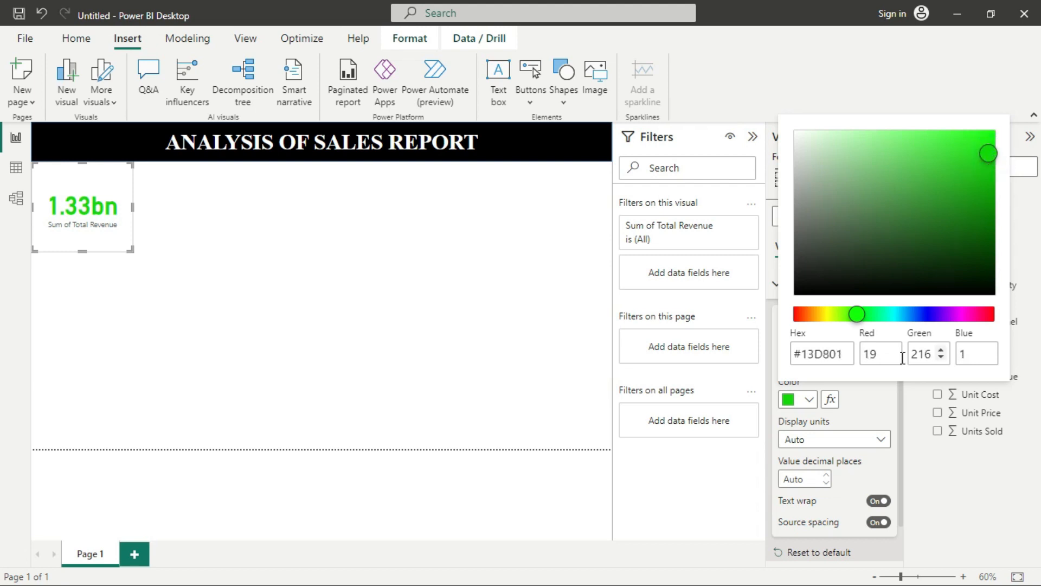
{"action": "left_click", "coordinate": [824, 381]}
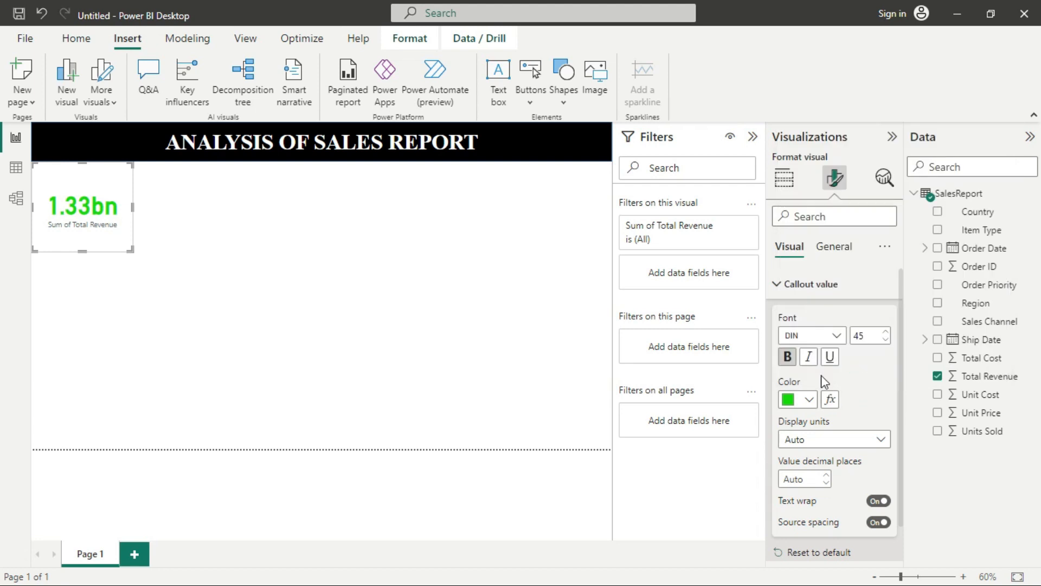
{"action": "left_click", "coordinate": [788, 357]}
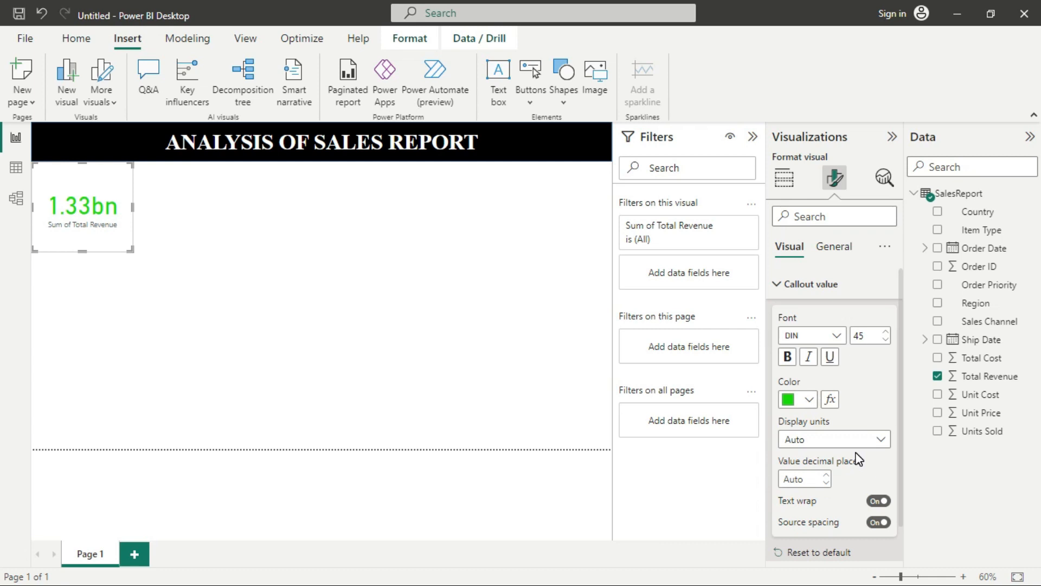
Check the callout value's display unit options and turn off the revenue card's category label.
{"action": "scroll", "coordinate": [856, 451], "scroll_direction": "down", "scroll_amount": 1}
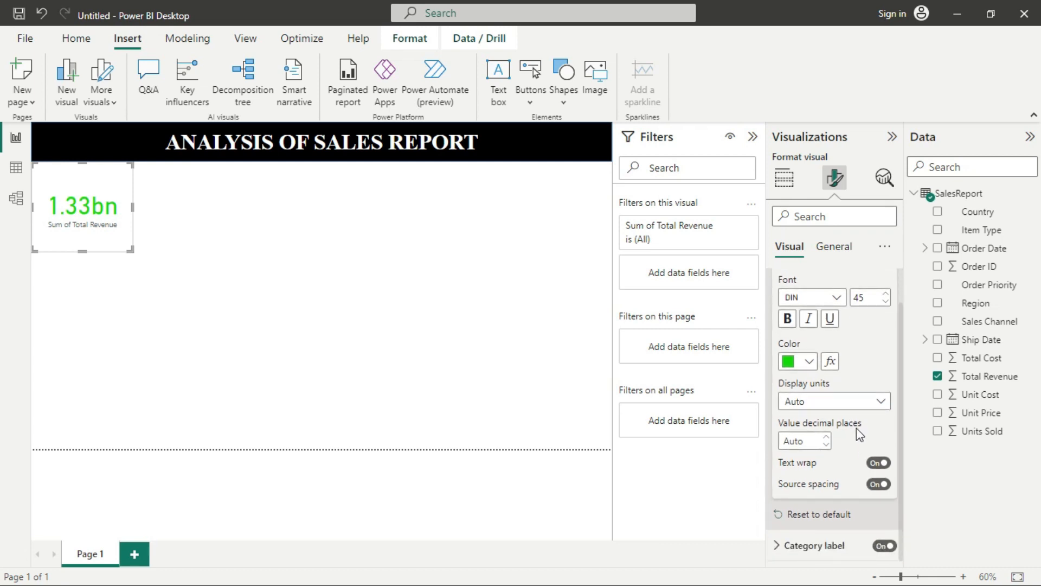
{"action": "left_click", "coordinate": [878, 401]}
{"action": "left_click", "coordinate": [879, 401]}
{"action": "left_click", "coordinate": [796, 262]}
{"action": "scroll", "coordinate": [804, 273], "scroll_direction": "up", "scroll_amount": 1}
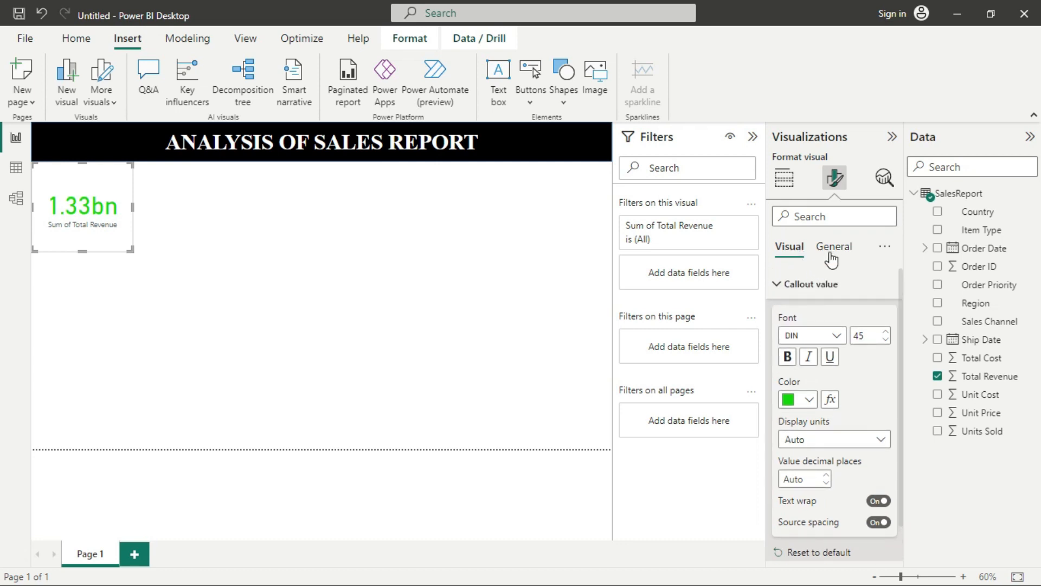
{"action": "left_click", "coordinate": [797, 283]}
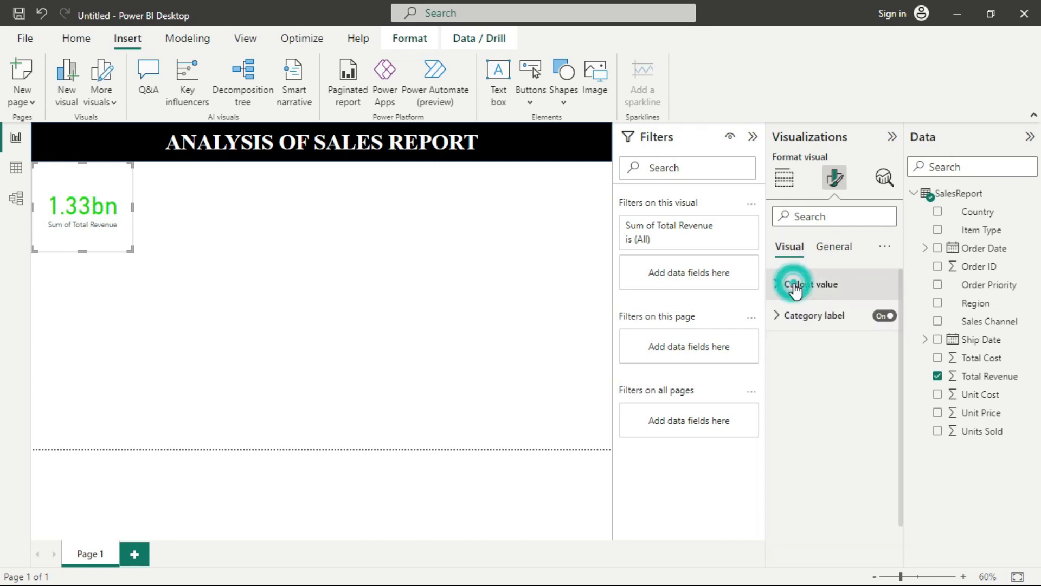
{"action": "left_click", "coordinate": [884, 317]}
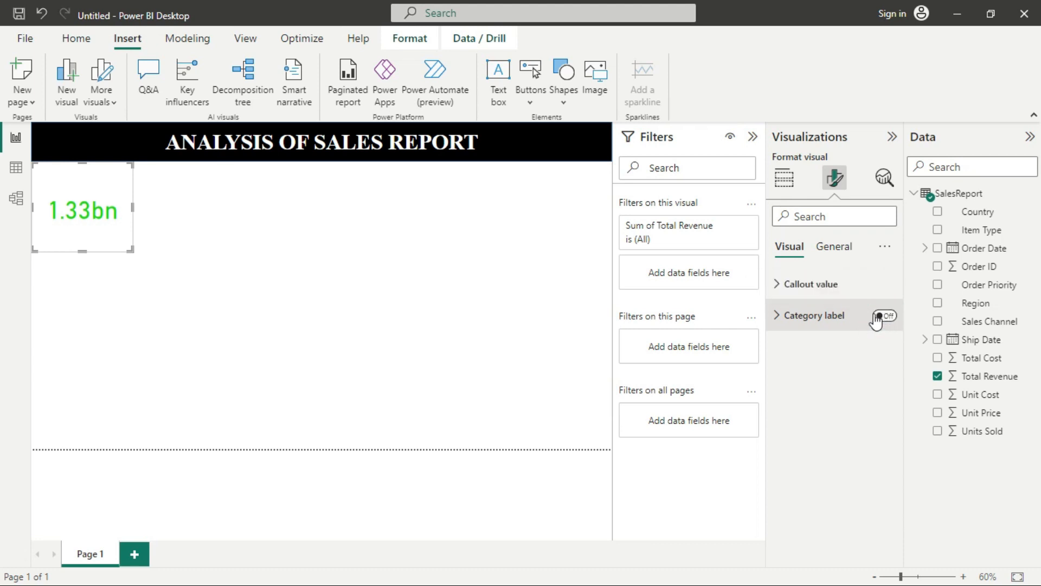
Turn on the revenue card's title and enter "TOTAL REVENUE" as its text.
{"action": "left_click", "coordinate": [838, 251]}
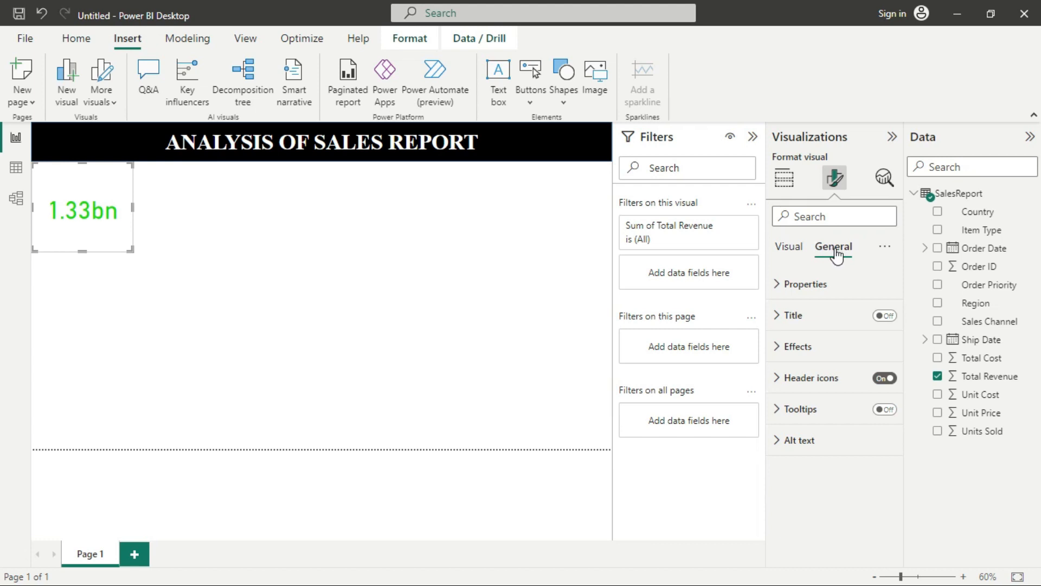
{"action": "left_click", "coordinate": [885, 316]}
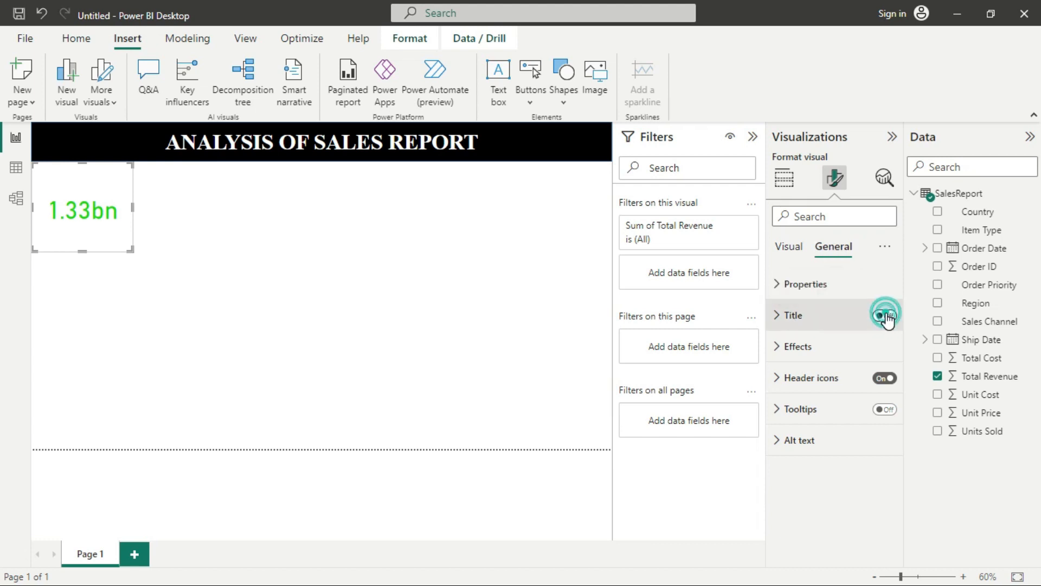
{"action": "left_click", "coordinate": [808, 321]}
{"action": "left_click", "coordinate": [807, 388]}
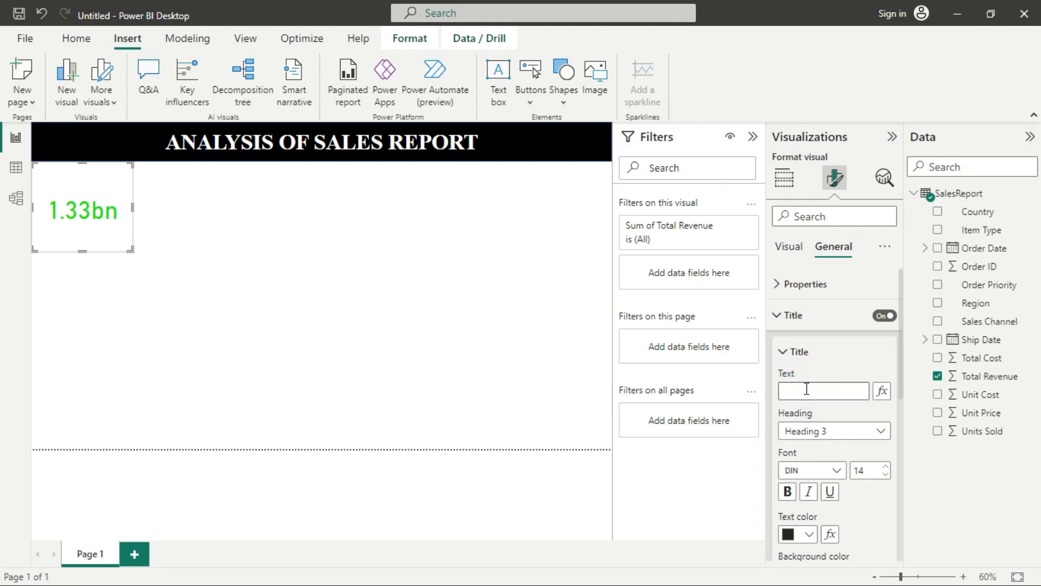
{"action": "type", "text": "TOTAL REVENUE"}
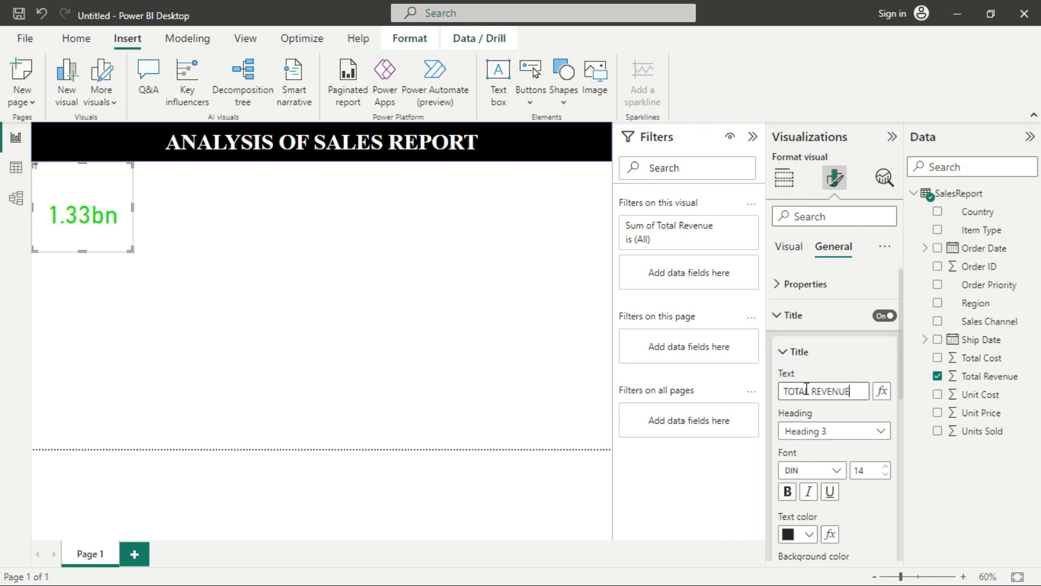
Format the revenue card's title as Heading 2 in bold, centre-aligned, with font size 16.
{"action": "left_click", "coordinate": [850, 431]}
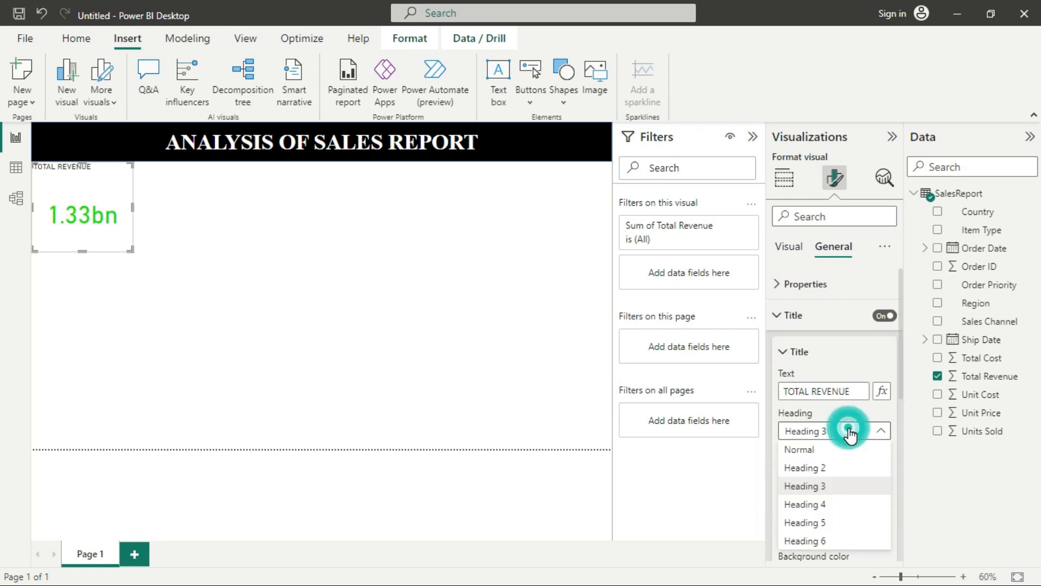
{"action": "left_click", "coordinate": [825, 470]}
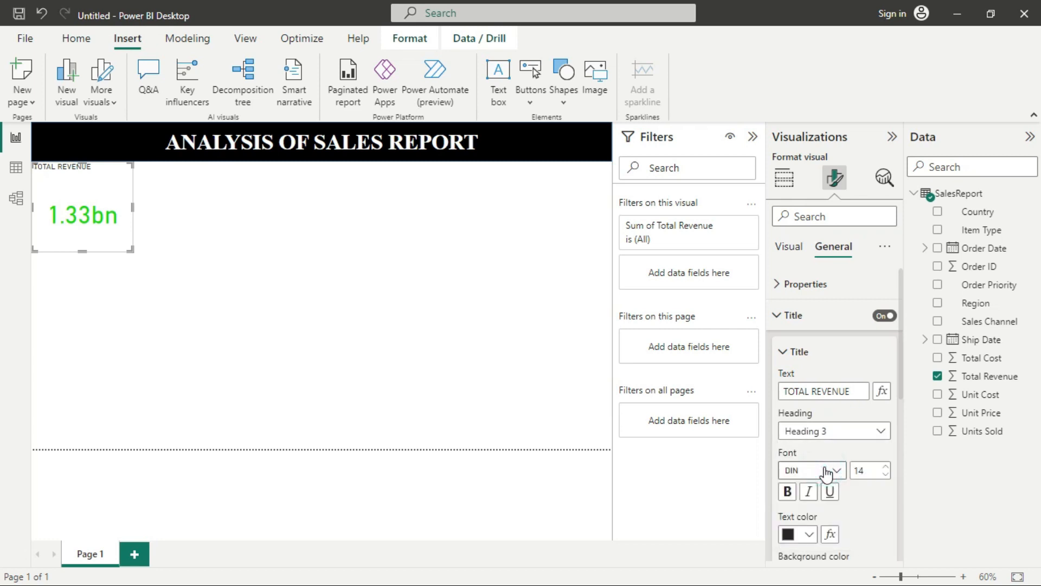
{"action": "left_click", "coordinate": [784, 493]}
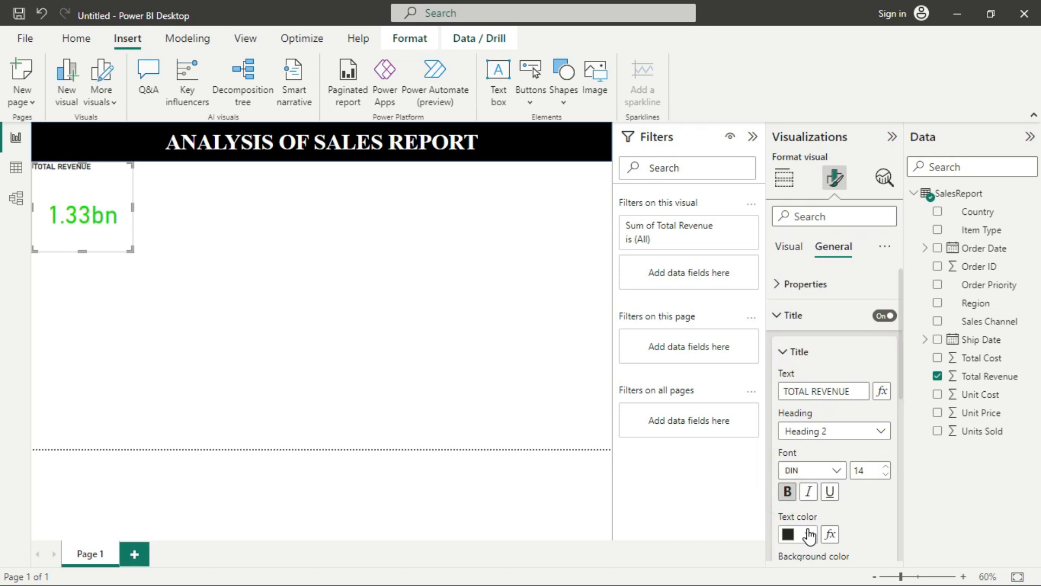
{"action": "scroll", "coordinate": [817, 520], "scroll_direction": "down", "scroll_amount": 2}
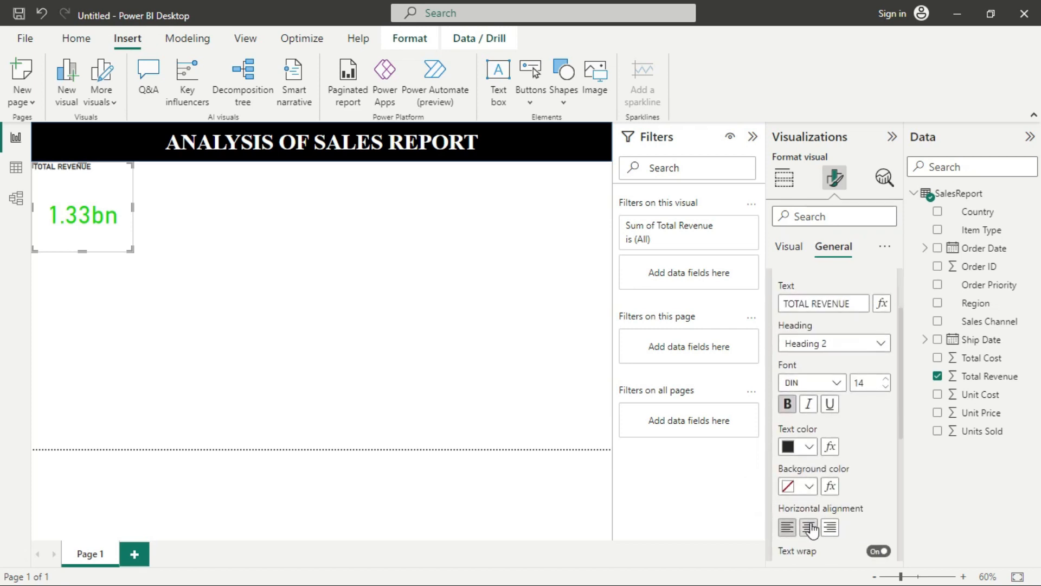
{"action": "left_click", "coordinate": [809, 526]}
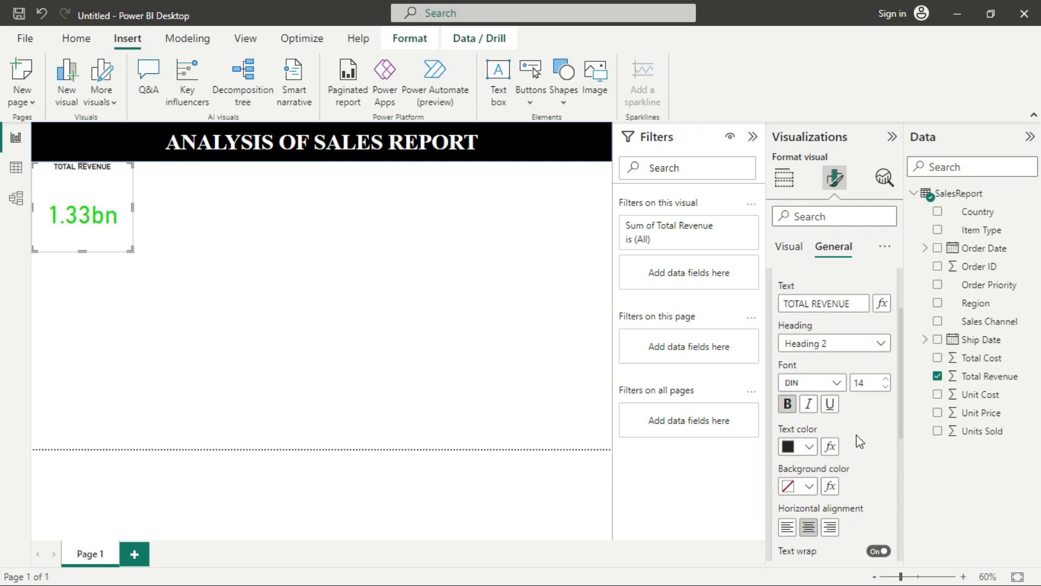
{"action": "left_click", "coordinate": [886, 379]}
{"action": "left_click", "coordinate": [885, 379]}
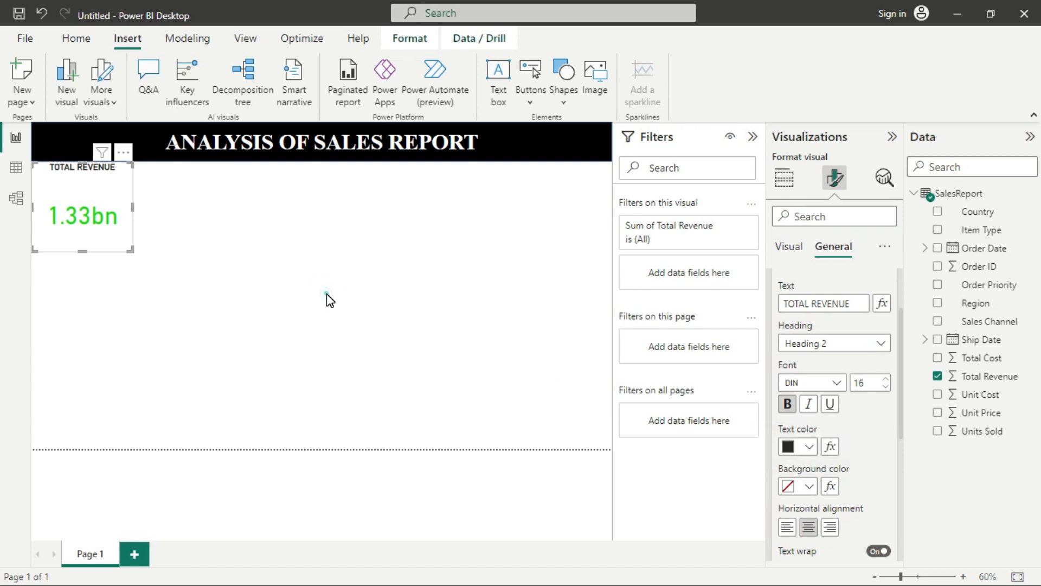
{"action": "left_click", "coordinate": [134, 230]}
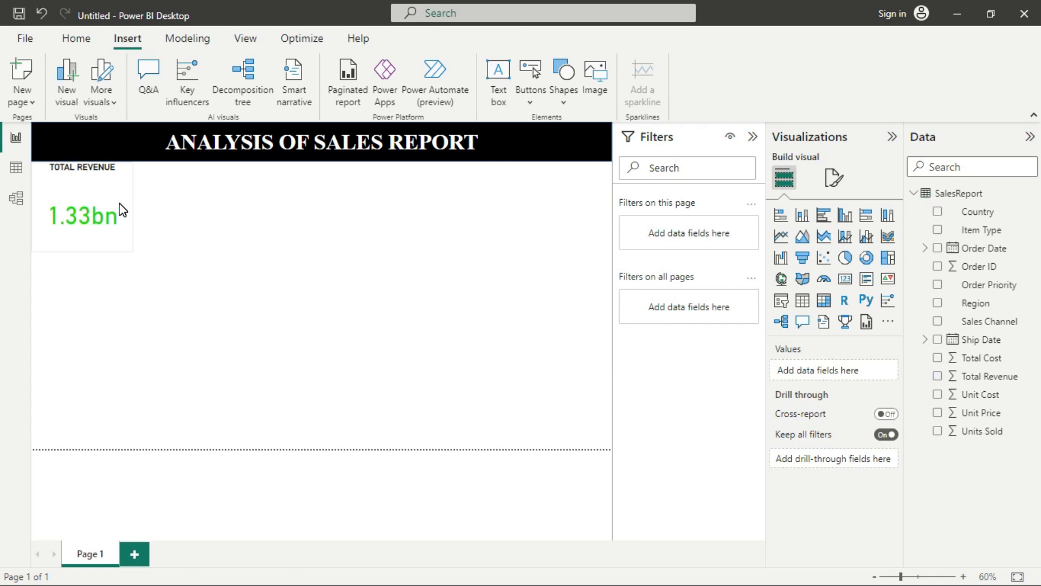
Duplicate the TOTAL REVENUE card, place the copy directly beside the original and summarize its Total Revenue field by Average.
{"action": "left_click", "coordinate": [123, 210]}
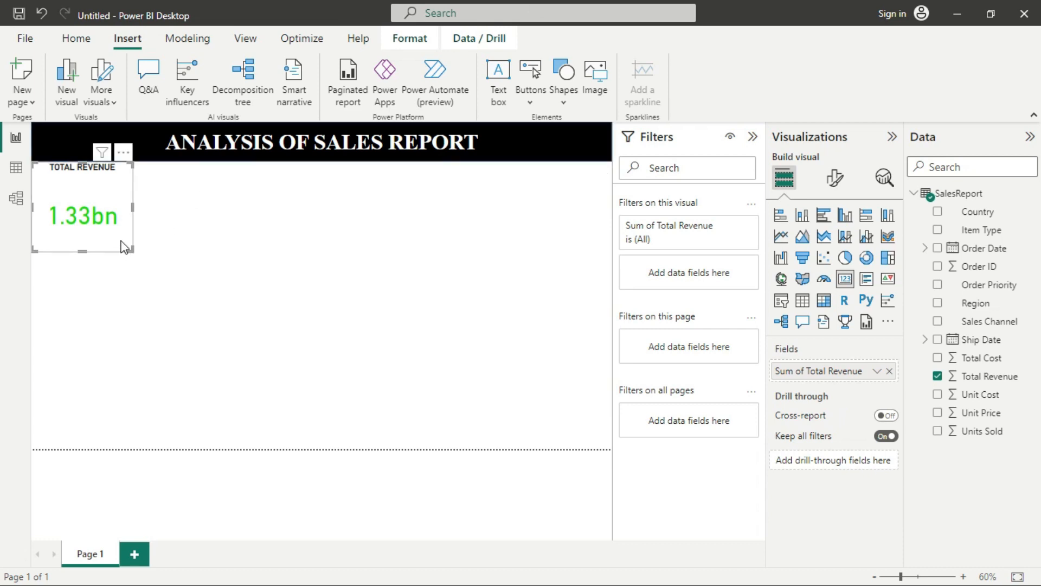
{"action": "left_click", "coordinate": [106, 194]}
{"action": "right_click", "coordinate": [108, 197]}
{"action": "mouse_move", "coordinate": [150, 244]}
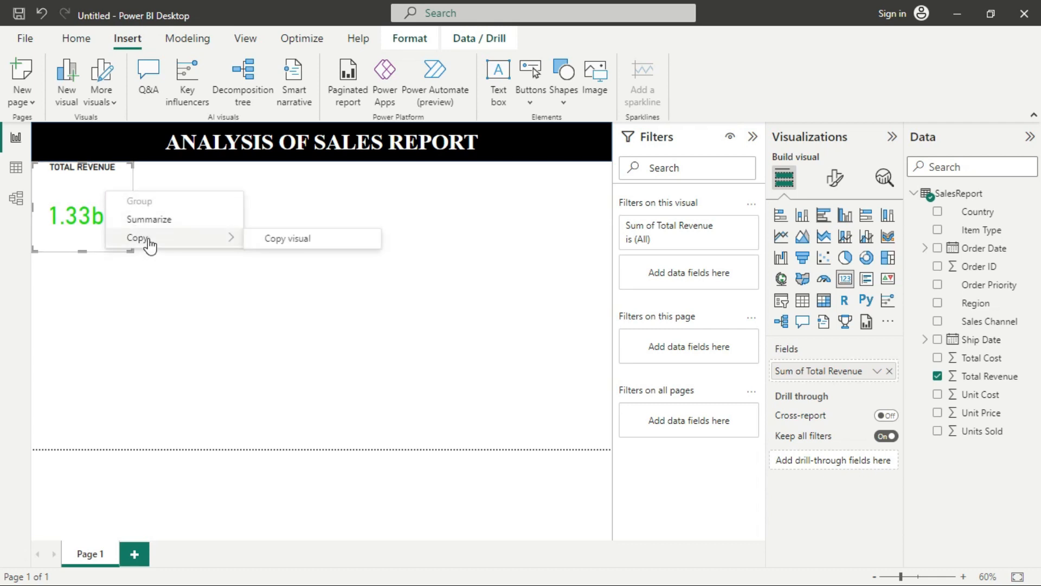
{"action": "left_click", "coordinate": [287, 241]}
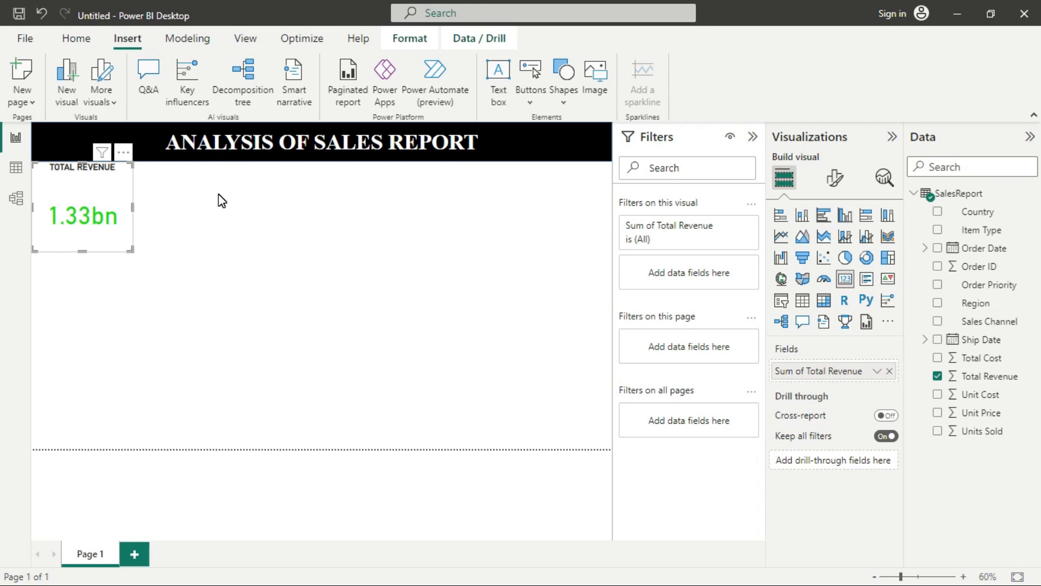
{"action": "key", "text": "ctrl+v"}
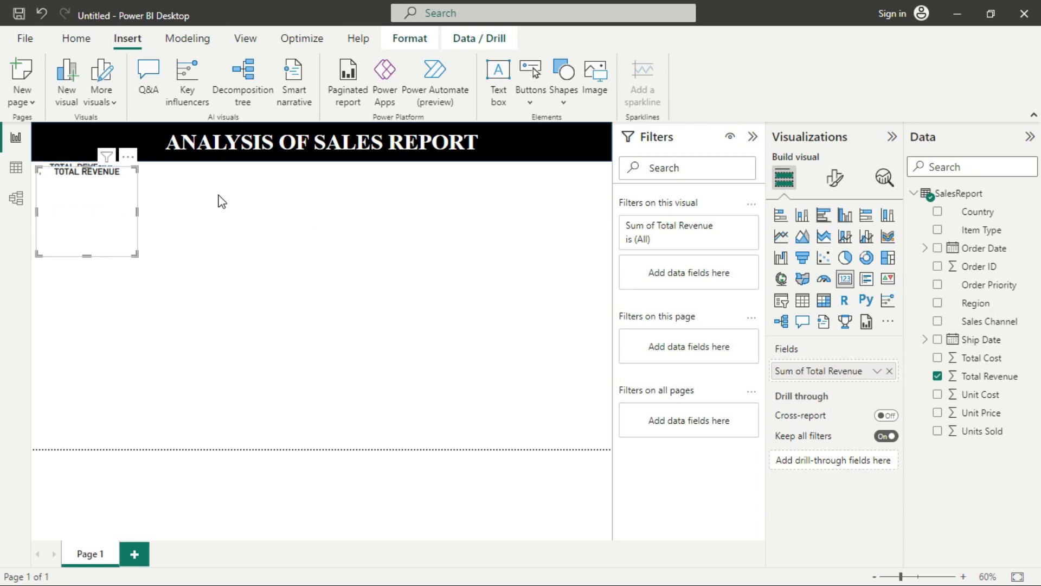
{"action": "left_click_drag", "start_coordinate": [119, 201], "coordinate": [209, 201]}
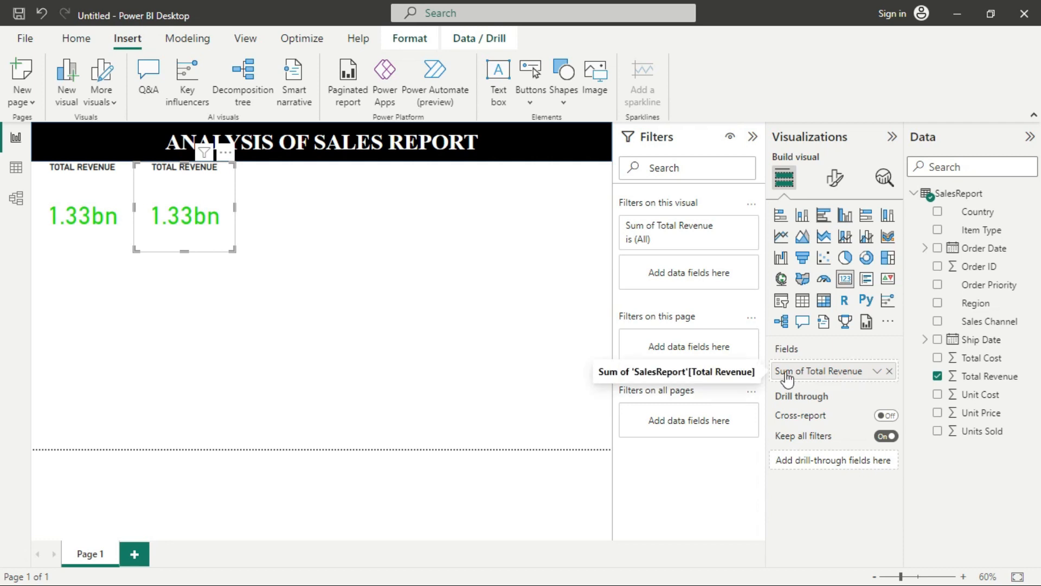
{"action": "left_click", "coordinate": [876, 371]}
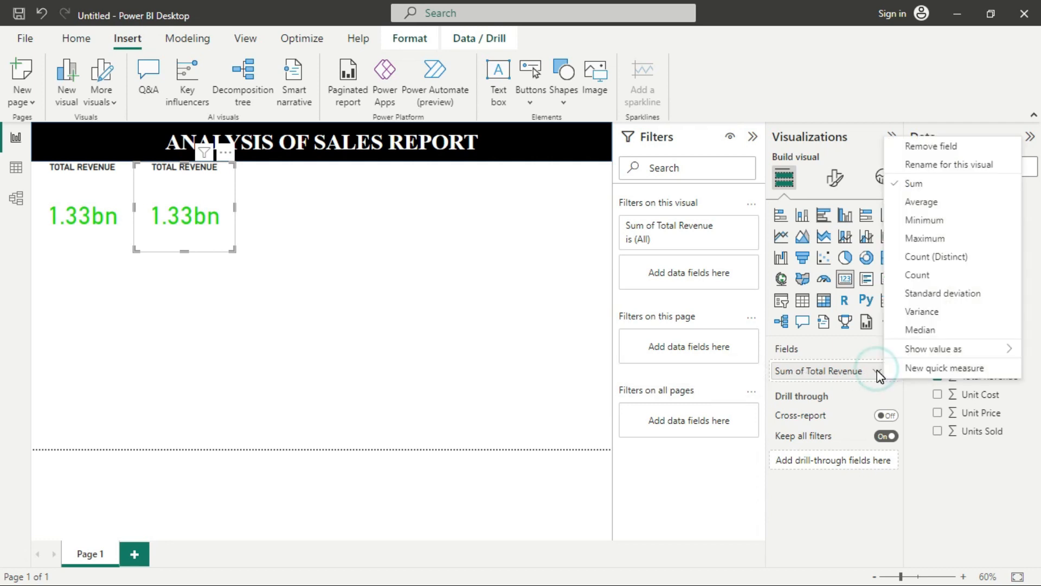
{"action": "left_click", "coordinate": [934, 203]}
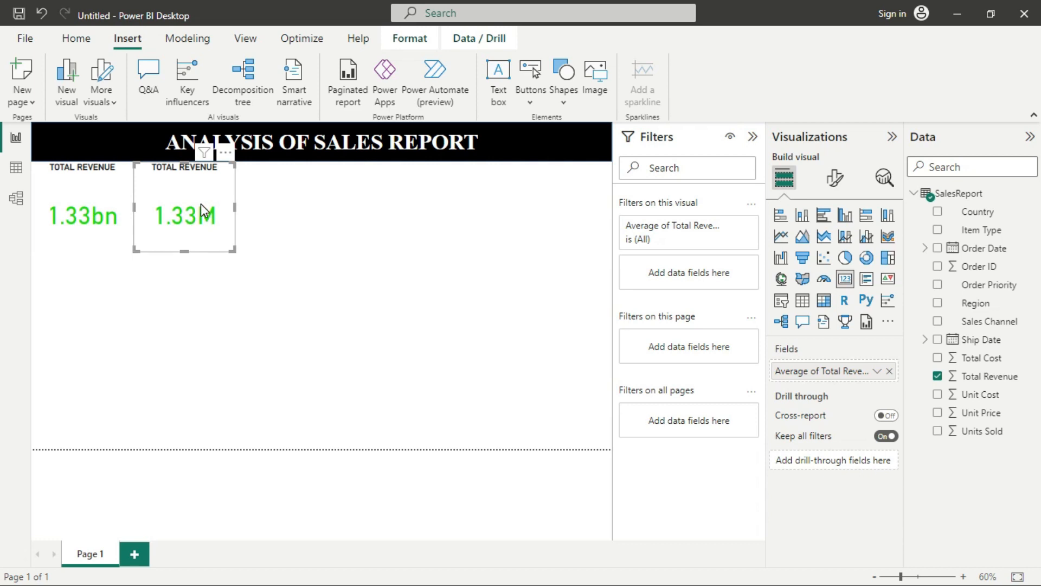
Paste another copy of the TOTAL REVENUE card and place it beside the average card as the third in the row.
{"action": "left_click", "coordinate": [101, 198]}
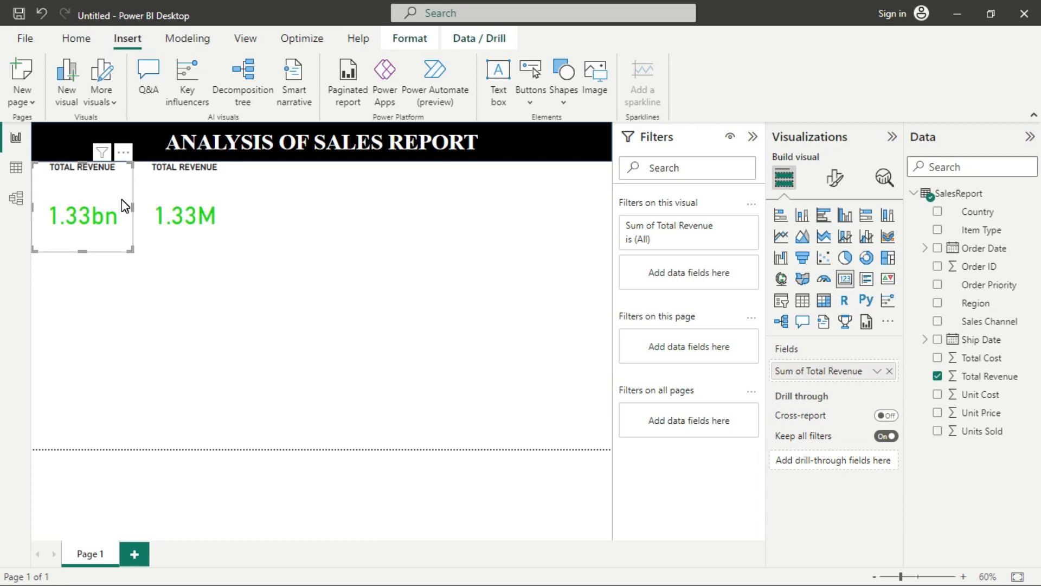
{"action": "key", "text": "ctrl+v"}
{"action": "left_click_drag", "start_coordinate": [115, 211], "coordinate": [275, 210]}
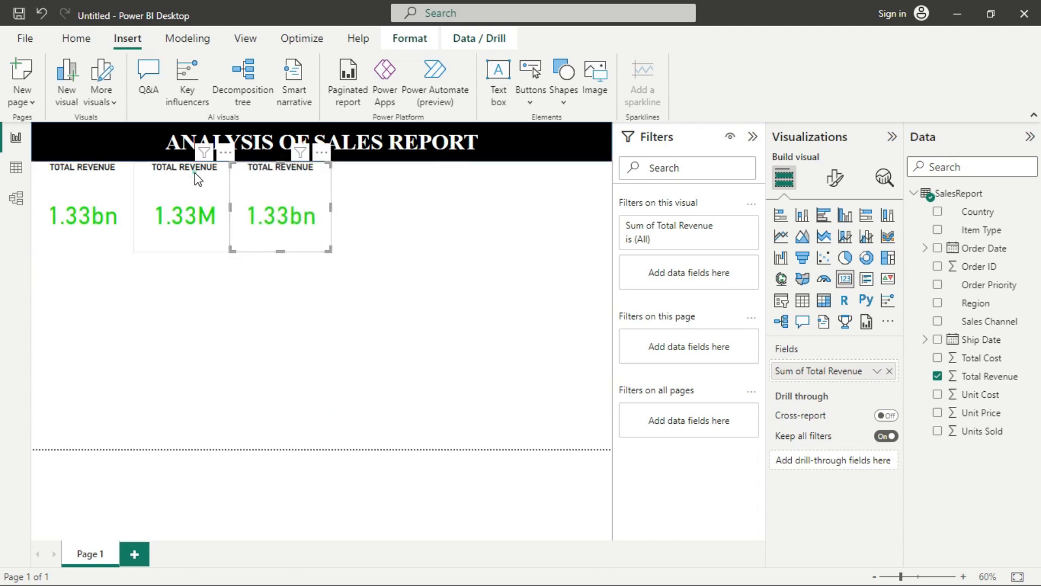
Change the middle card's title text to "AVERAGE SALES".
{"action": "left_click", "coordinate": [196, 179]}
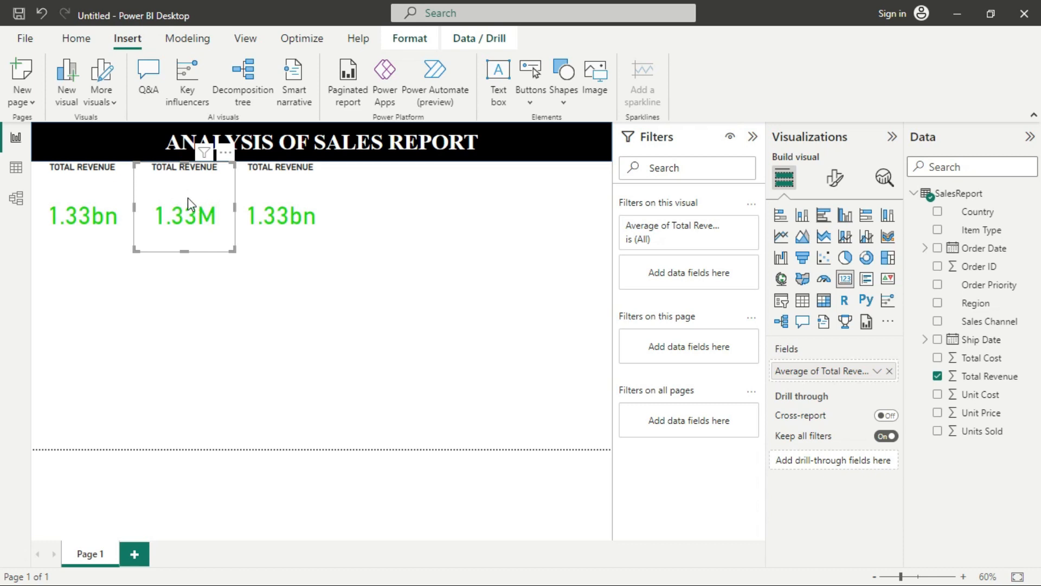
{"action": "left_click", "coordinate": [838, 179]}
{"action": "left_click", "coordinate": [835, 246]}
{"action": "left_click", "coordinate": [820, 313]}
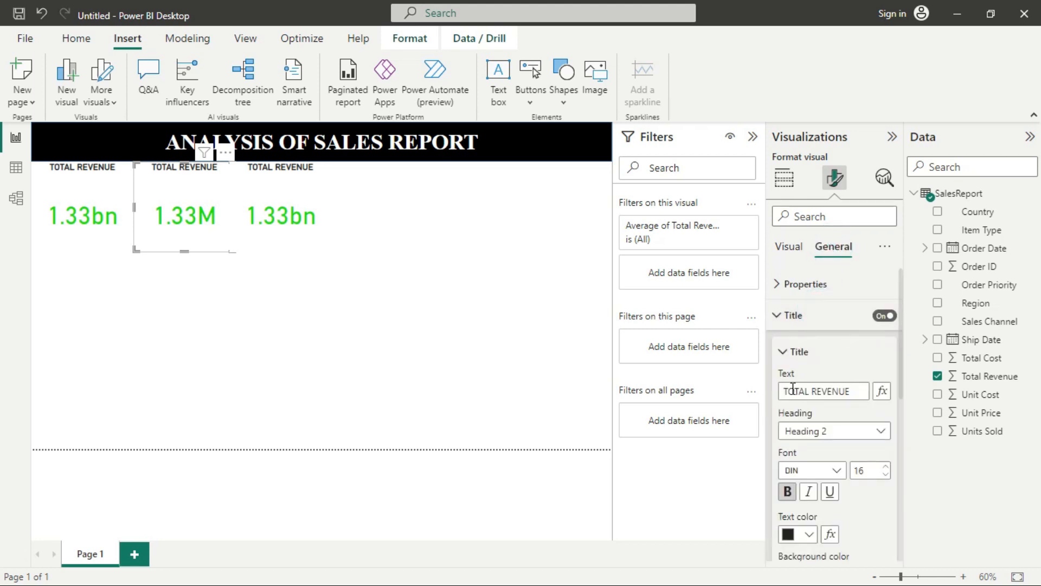
{"action": "left_click", "coordinate": [820, 391]}
{"action": "left_click", "coordinate": [797, 388]}
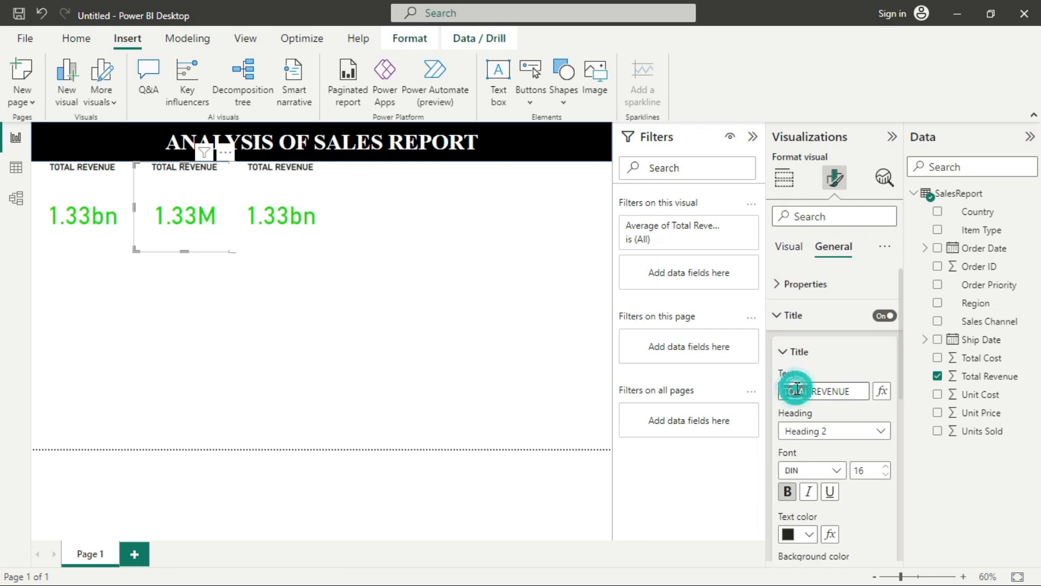
{"action": "type", "text": "avera"}
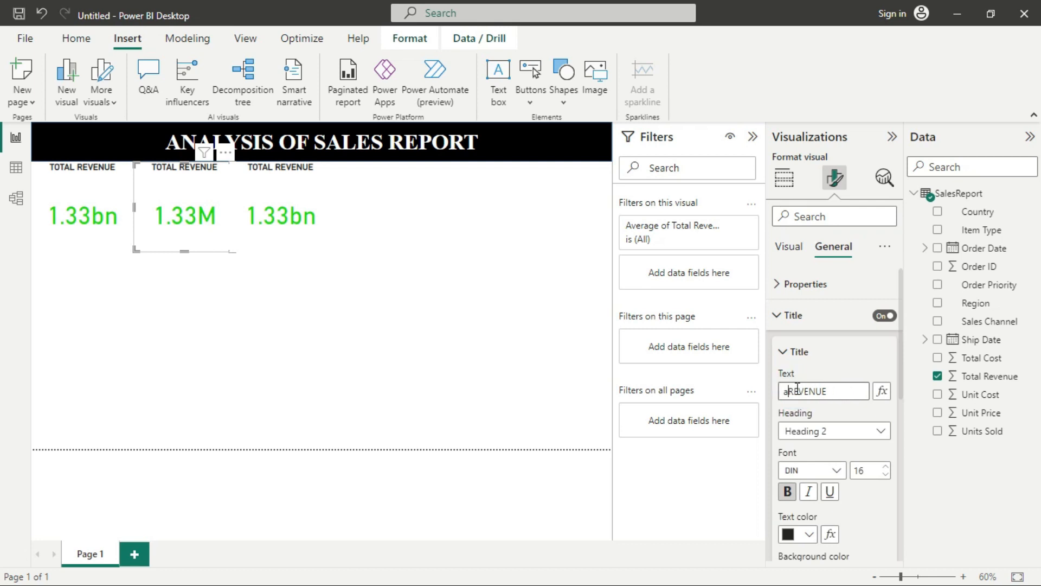
{"action": "key", "text": "BackSpace"}
{"action": "key", "text": "BackSpace"}
{"action": "key", "text": "BackSpace"}
{"action": "key", "text": "BackSpace"}
{"action": "key", "text": "BackSpace"}
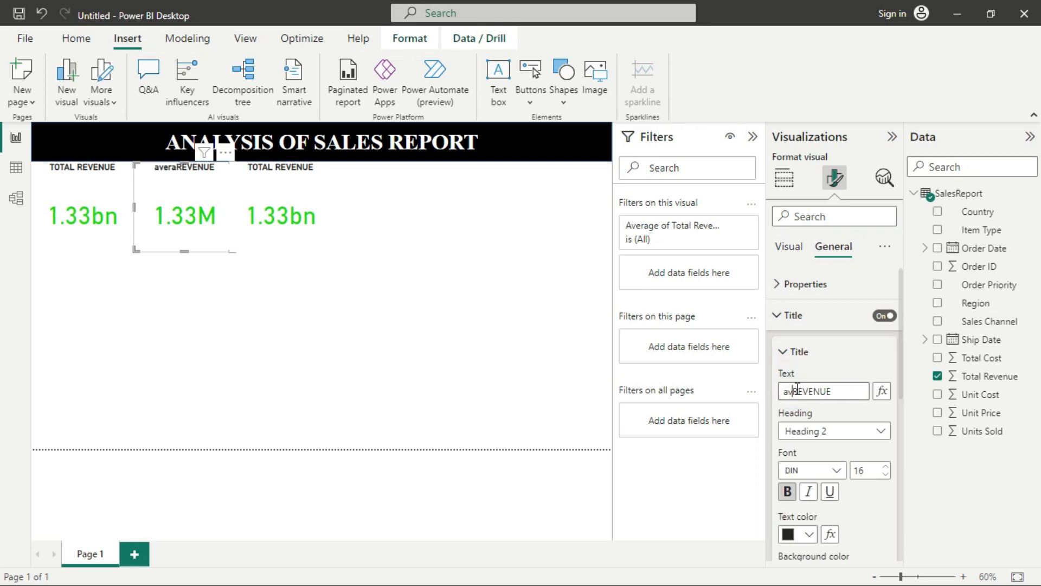
{"action": "type", "text": "AVERAGE SALES"}
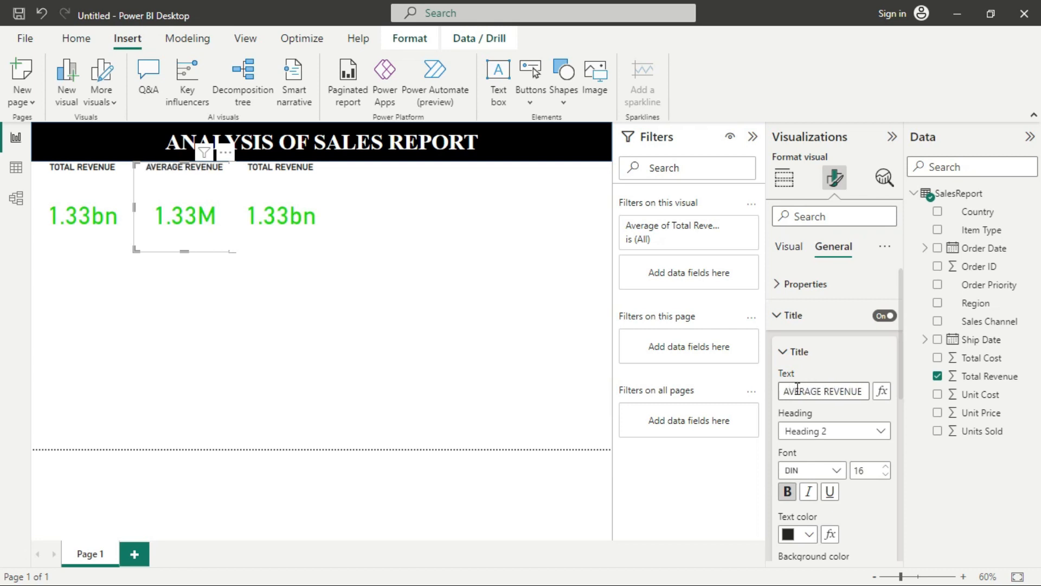
{"action": "double_click", "coordinate": [847, 391]}
{"action": "type", "text": "SALES"}
{"action": "left_click", "coordinate": [784, 352]}
{"action": "left_click", "coordinate": [285, 200]}
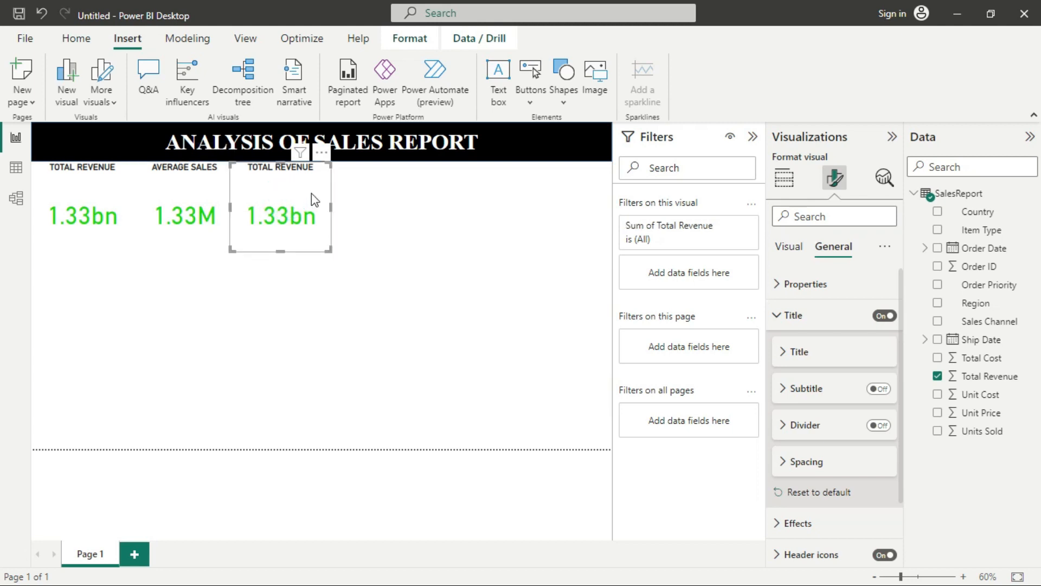
Set the AVERAGE SALES card's callout value color to dark purple from the recent colors.
{"action": "left_click", "coordinate": [186, 216]}
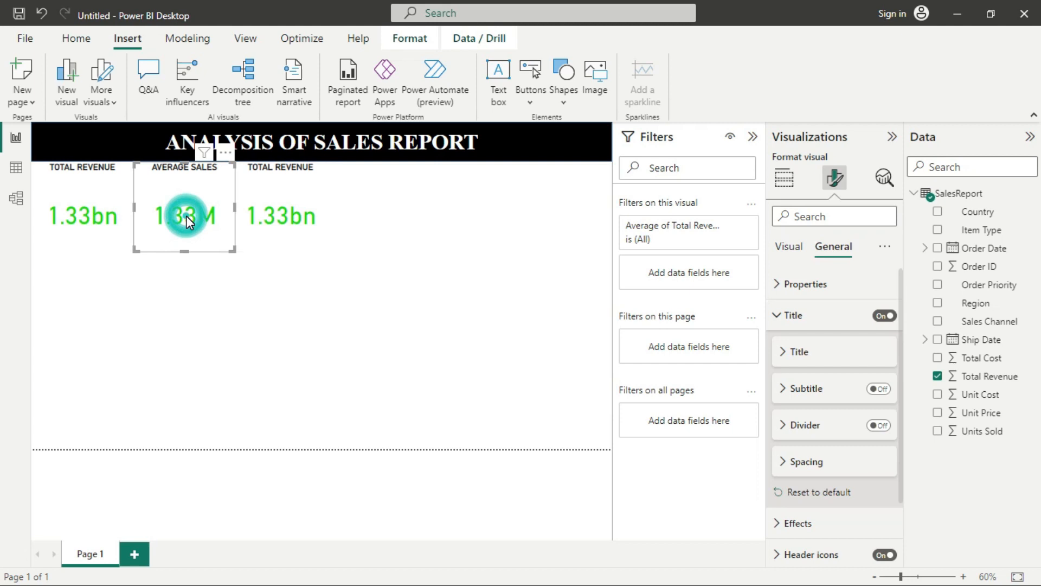
{"action": "left_click", "coordinate": [793, 247]}
{"action": "left_click", "coordinate": [814, 283]}
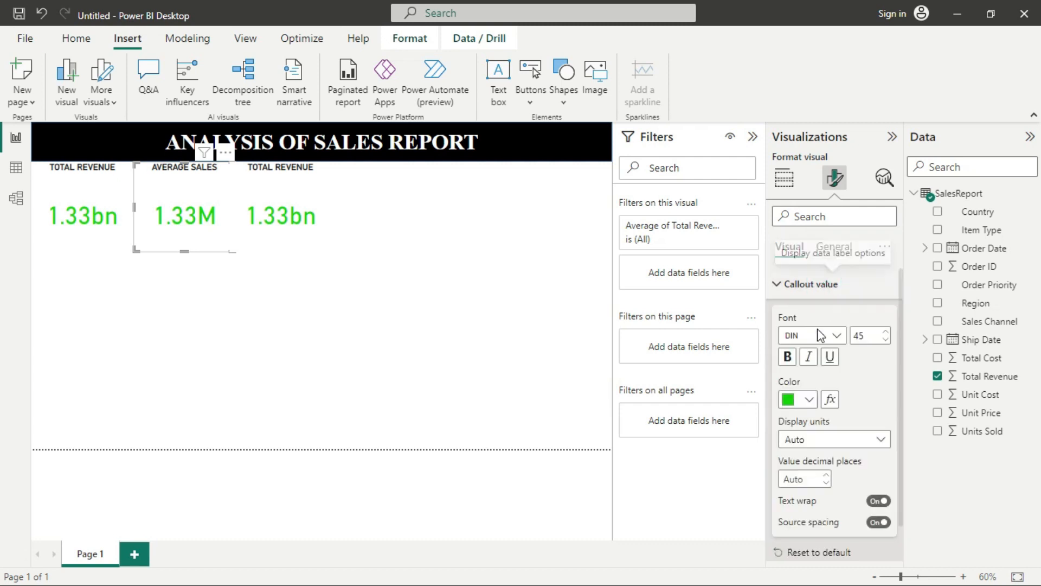
{"action": "left_click", "coordinate": [809, 399]}
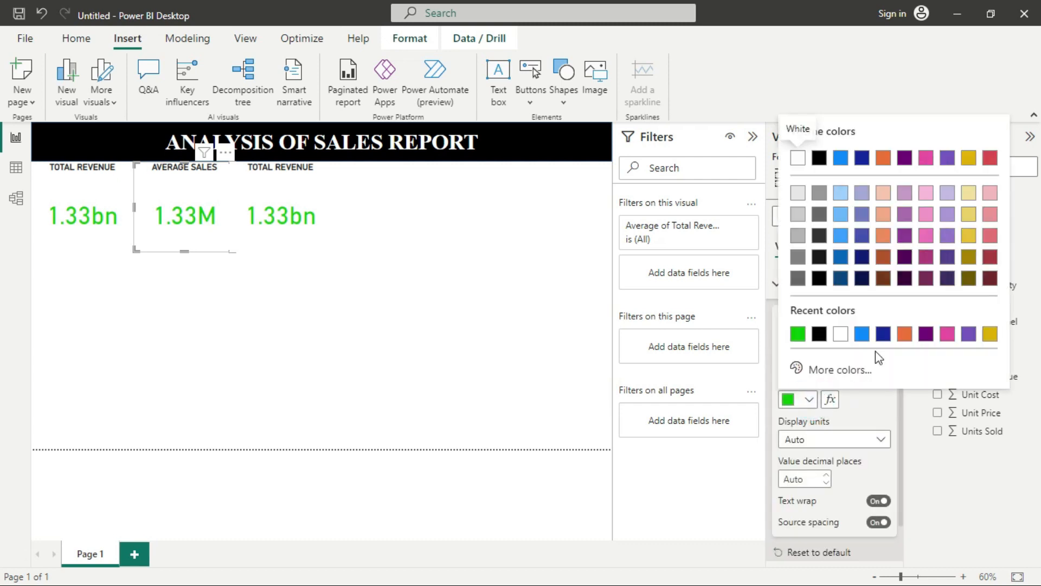
{"action": "left_click", "coordinate": [927, 334]}
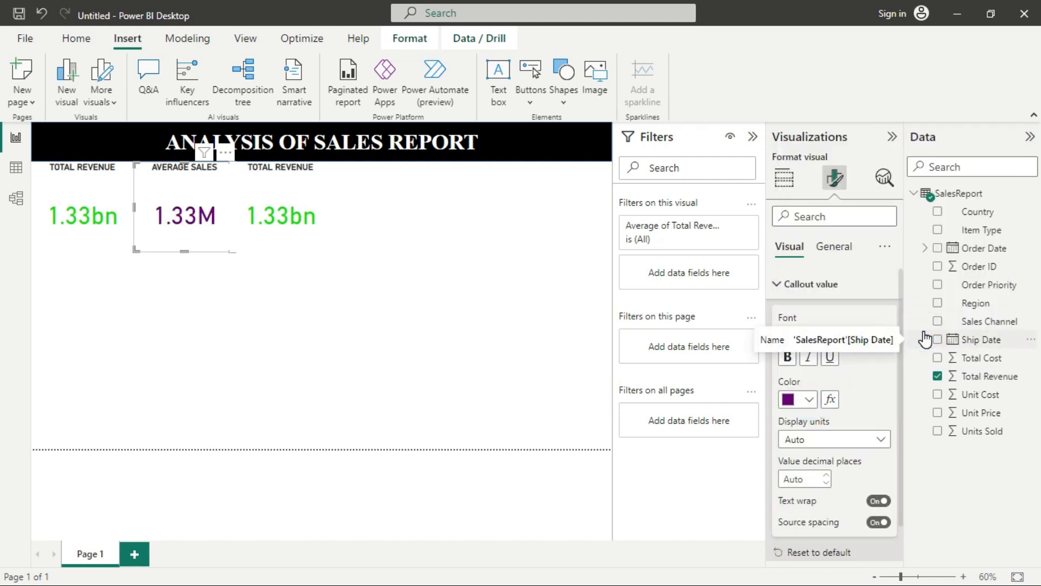
Summarize the third card's Total Revenue field by Maximum.
{"action": "left_click", "coordinate": [289, 217]}
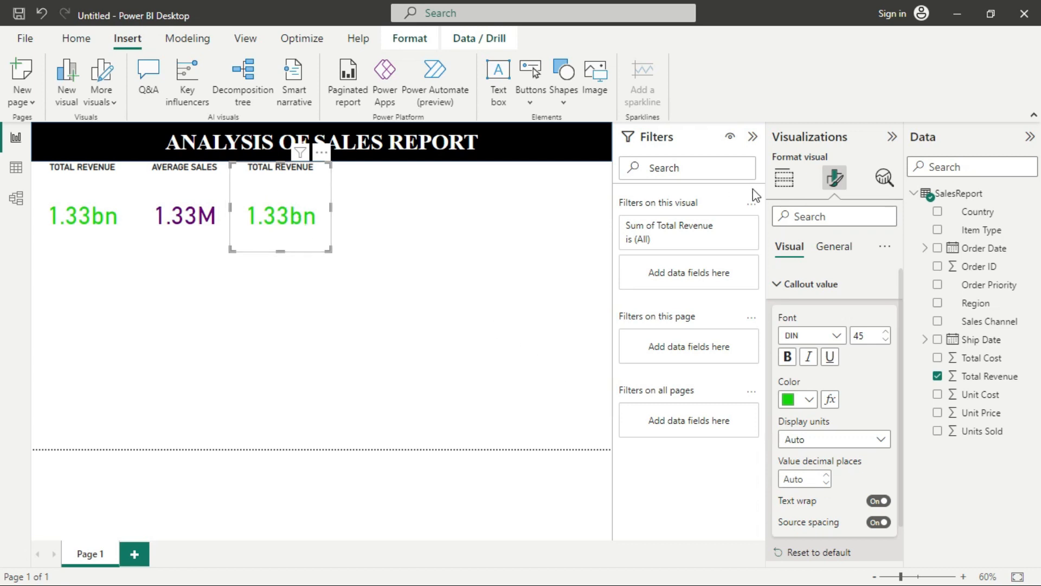
{"action": "left_click", "coordinate": [786, 183]}
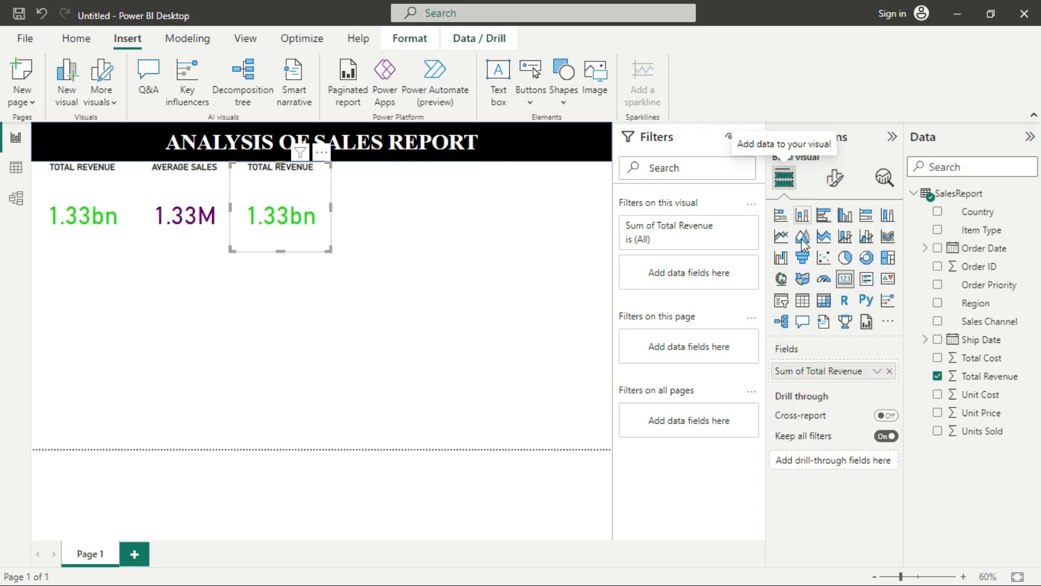
{"action": "left_click", "coordinate": [878, 373]}
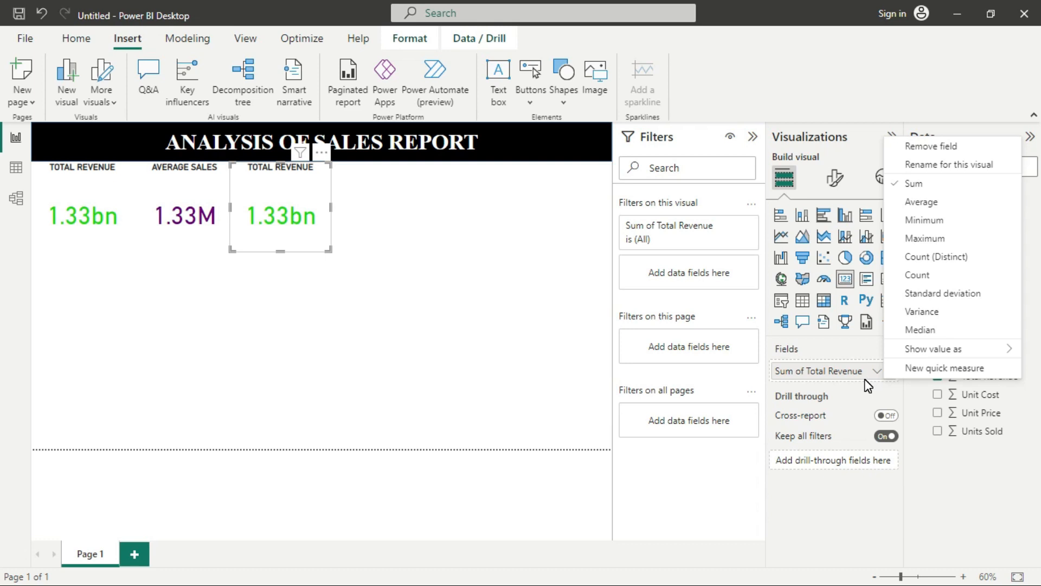
{"action": "left_click", "coordinate": [921, 239]}
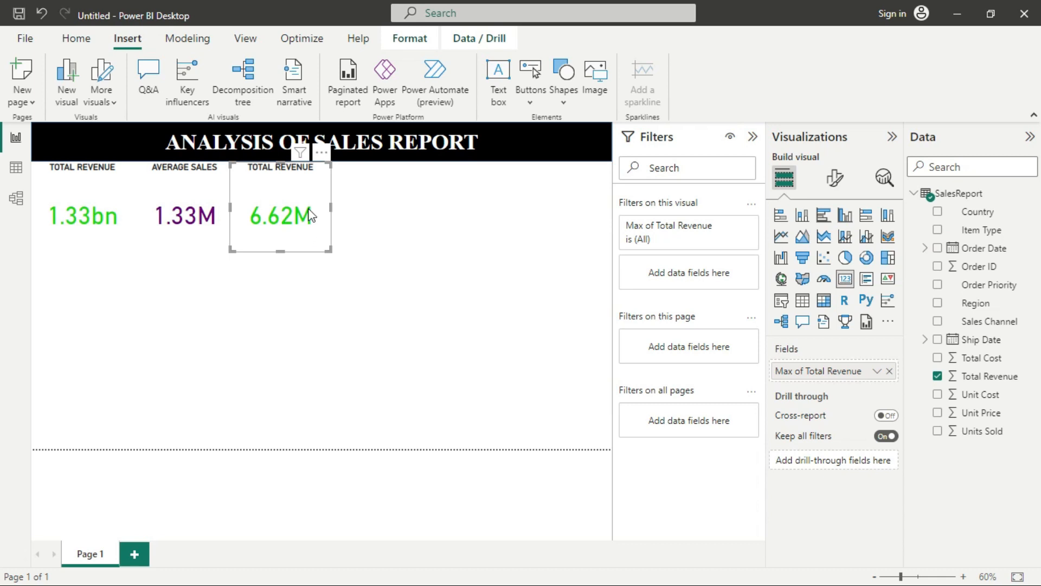
Change the third card's title text to "MAXIMUM SALES".
{"action": "left_click", "coordinate": [834, 177]}
{"action": "left_click", "coordinate": [835, 248]}
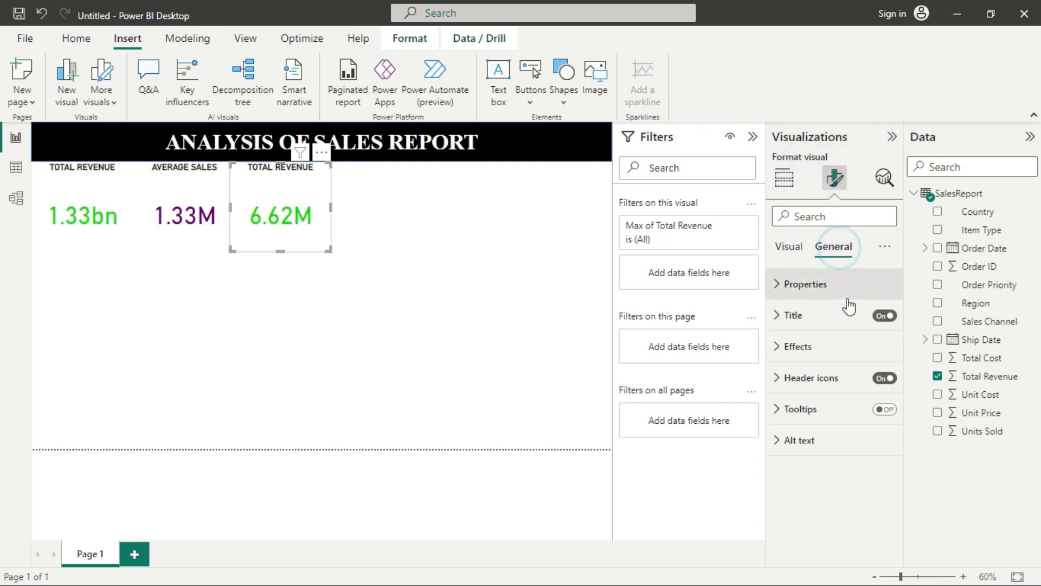
{"action": "left_click", "coordinate": [795, 316]}
{"action": "double_click", "coordinate": [794, 391]}
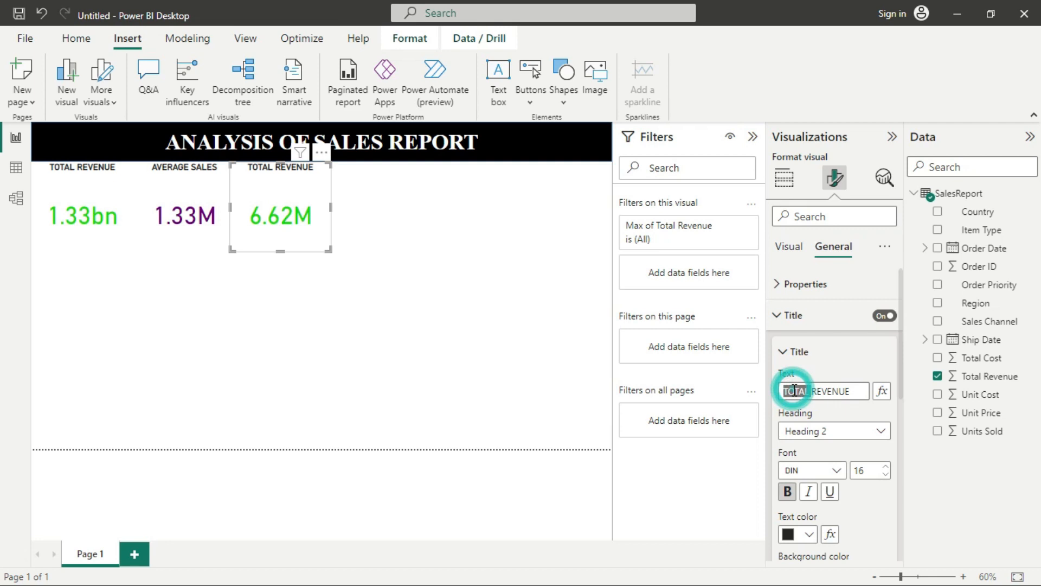
{"action": "type", "text": "MAXIMUM "}
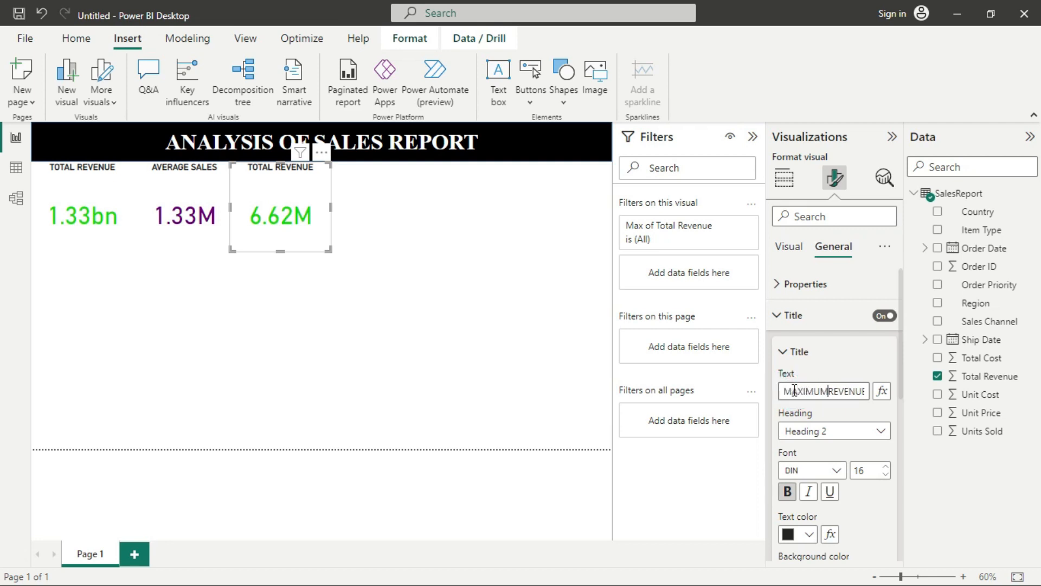
{"action": "type", "text": "SALES"}
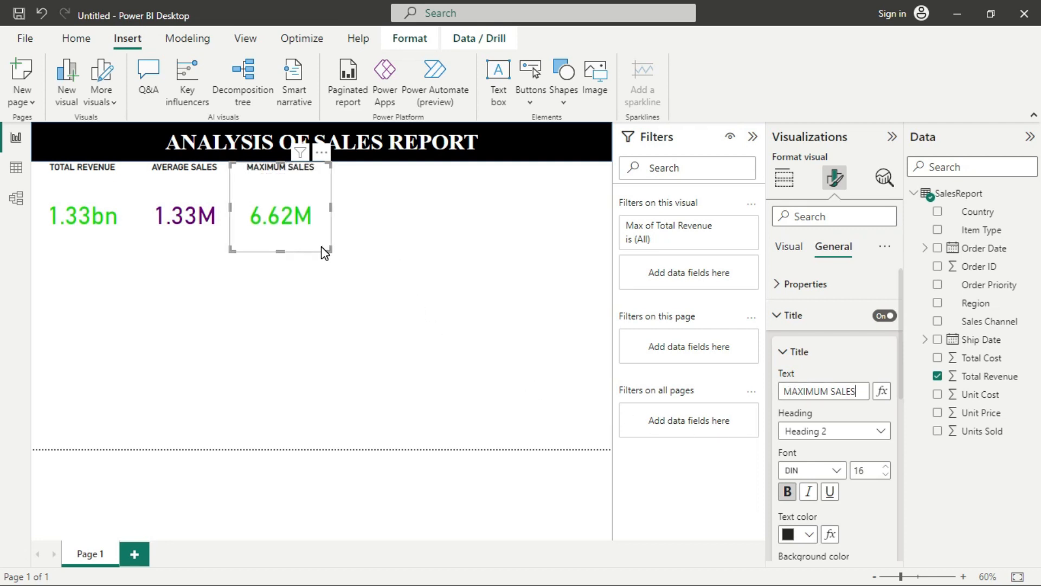
Set the MAXIMUM SALES card's callout value color to blue from the recent colors.
{"action": "left_click", "coordinate": [791, 255]}
{"action": "left_click", "coordinate": [825, 287]}
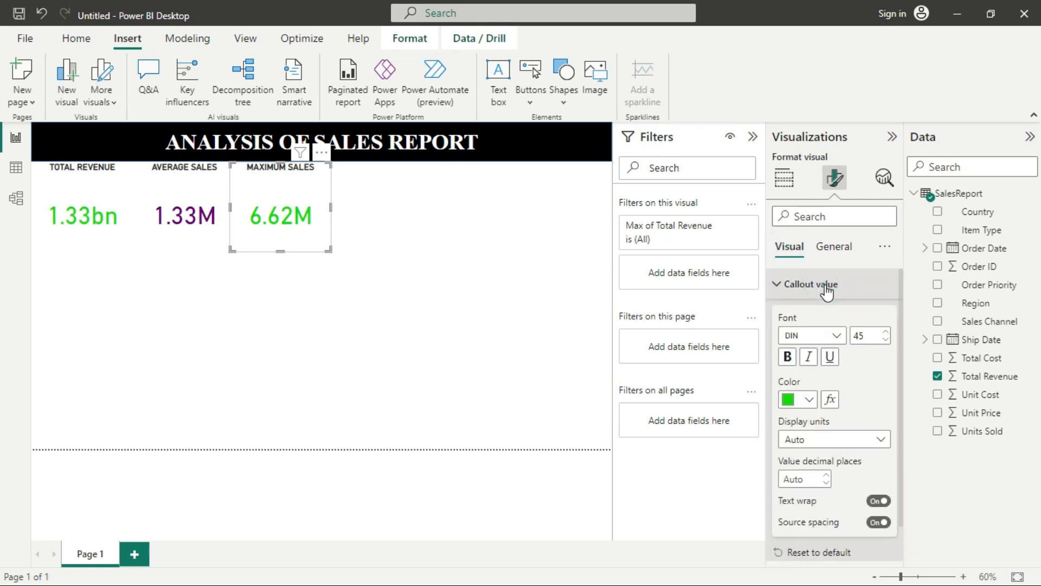
{"action": "left_click", "coordinate": [810, 400]}
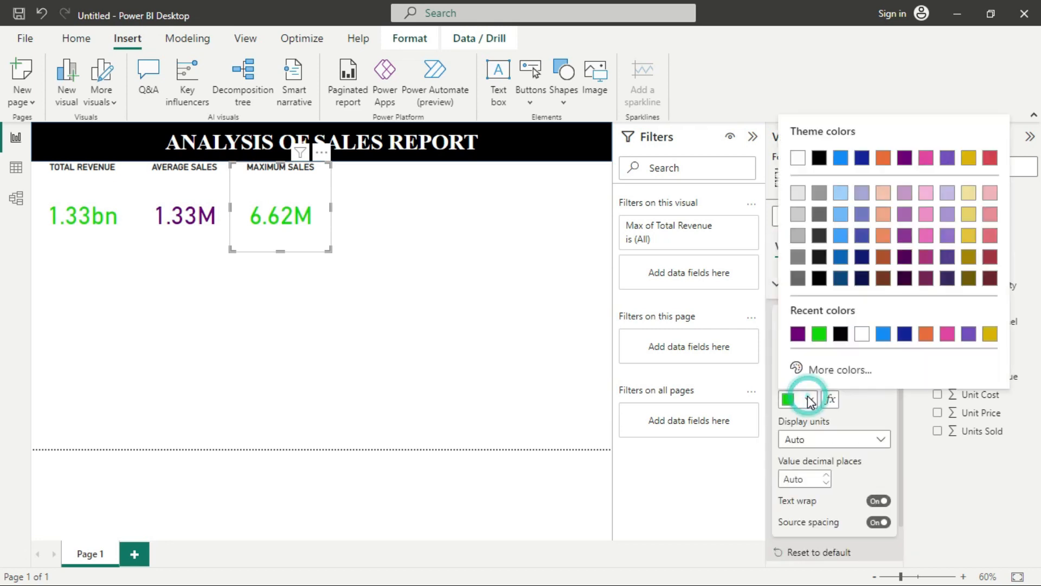
{"action": "left_click", "coordinate": [884, 334]}
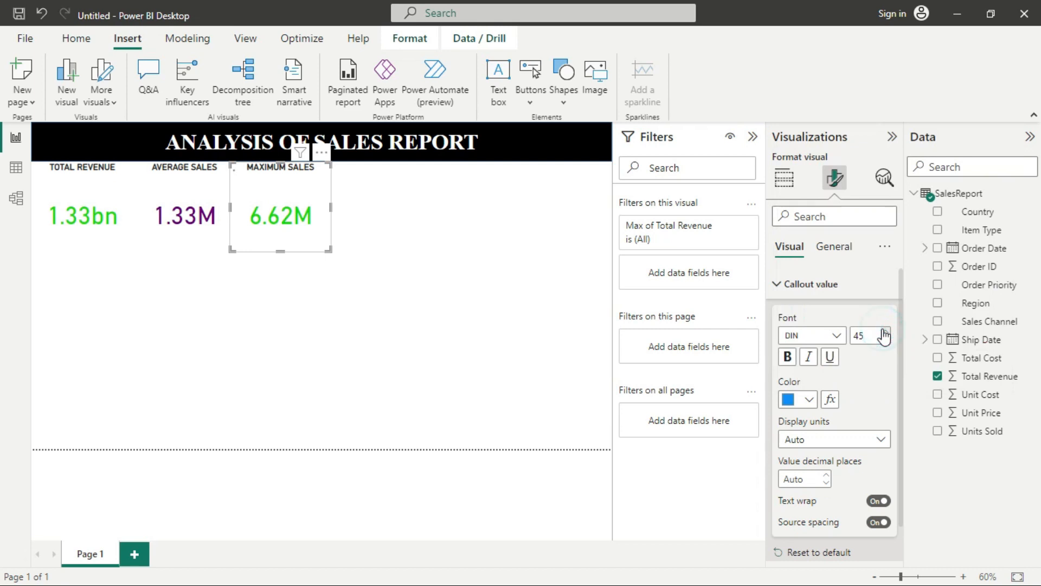
{"action": "left_click", "coordinate": [388, 208]}
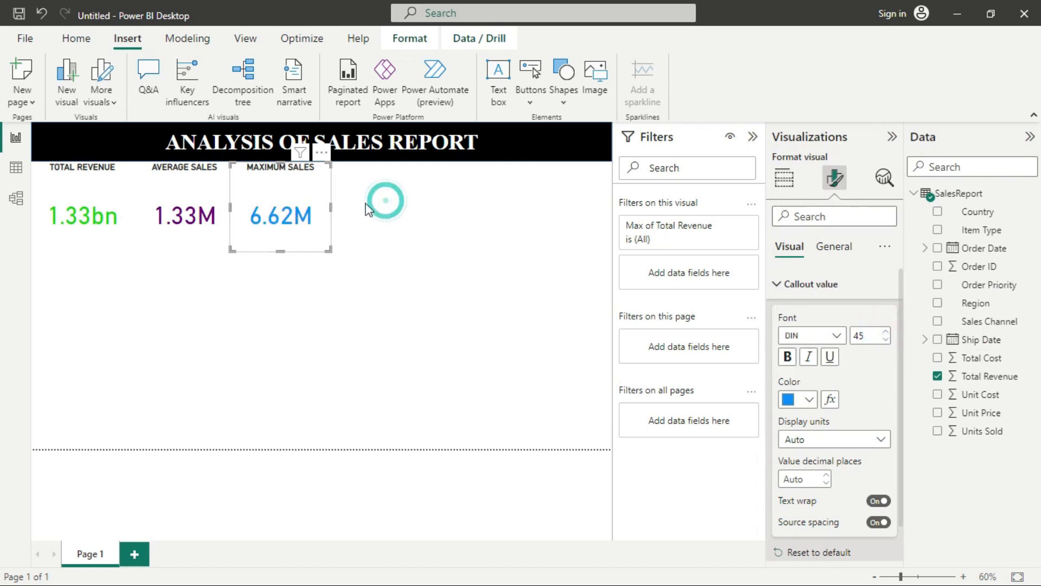
Duplicate the MAXIMUM SALES card and place the copy directly beside it as the fourth card in the row.
{"action": "right_click", "coordinate": [305, 196]}
{"action": "mouse_move", "coordinate": [349, 240]}
{"action": "left_click", "coordinate": [477, 239]}
{"action": "left_click", "coordinate": [462, 227]}
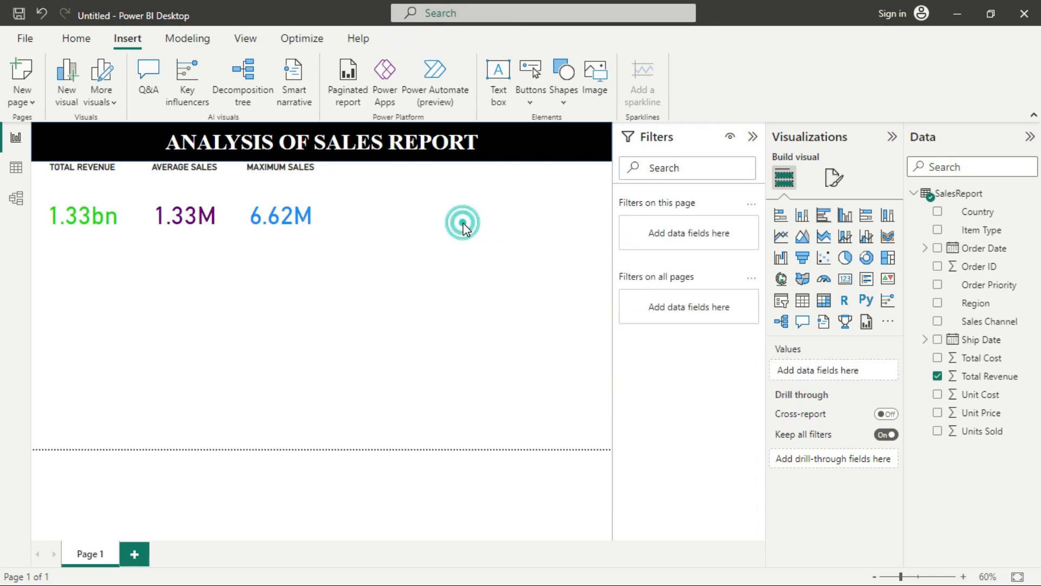
{"action": "key", "text": "ctrl+v"}
{"action": "left_click_drag", "start_coordinate": [297, 198], "coordinate": [383, 198]}
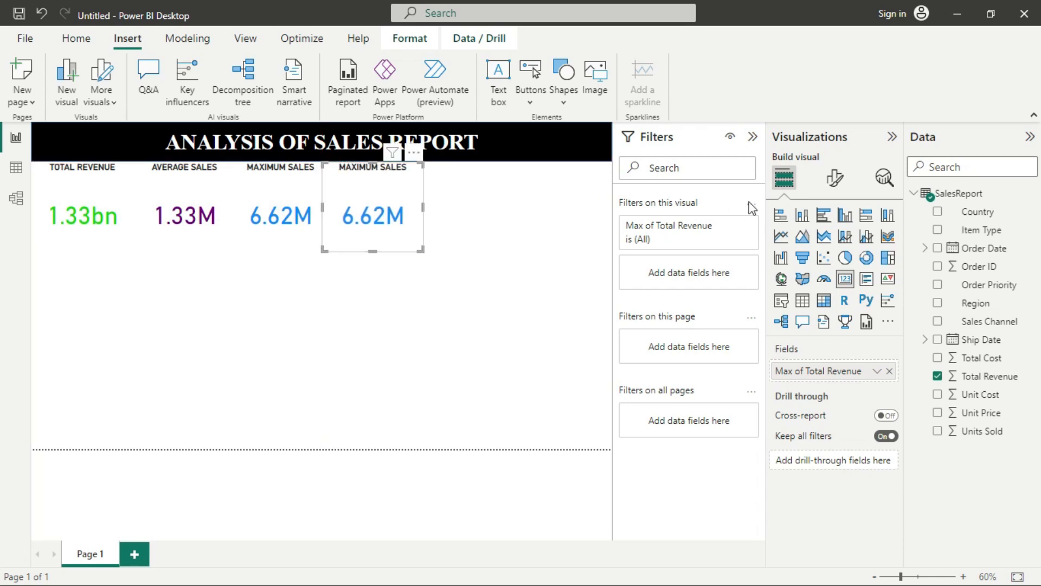
Change the fourth card's title text to "MINIMUM SALES".
{"action": "left_click", "coordinate": [827, 184]}
{"action": "left_click", "coordinate": [835, 246]}
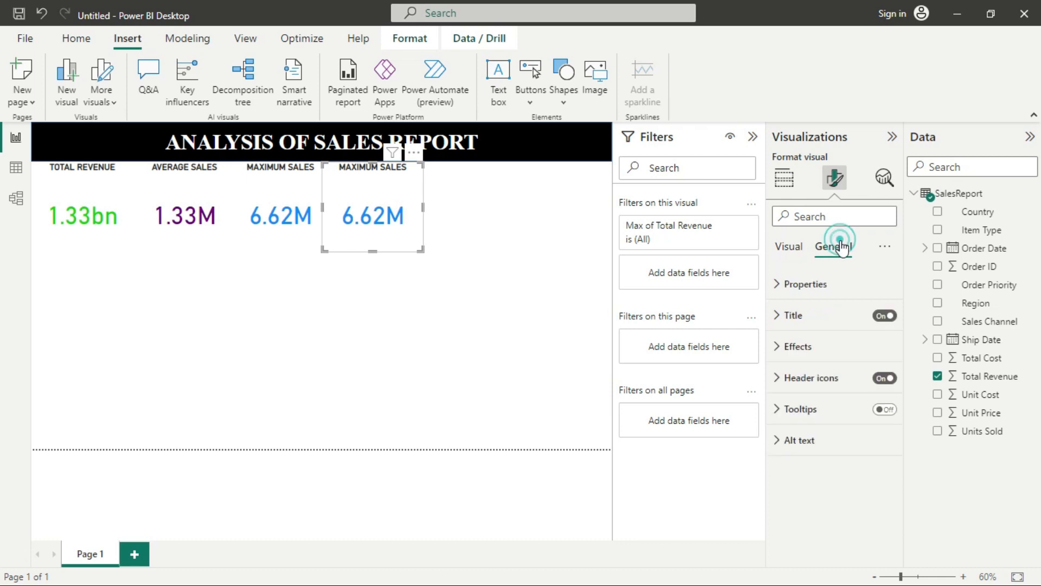
{"action": "left_click", "coordinate": [809, 320]}
{"action": "double_click", "coordinate": [804, 391]}
{"action": "type", "text": "MINIMUM SALES"}
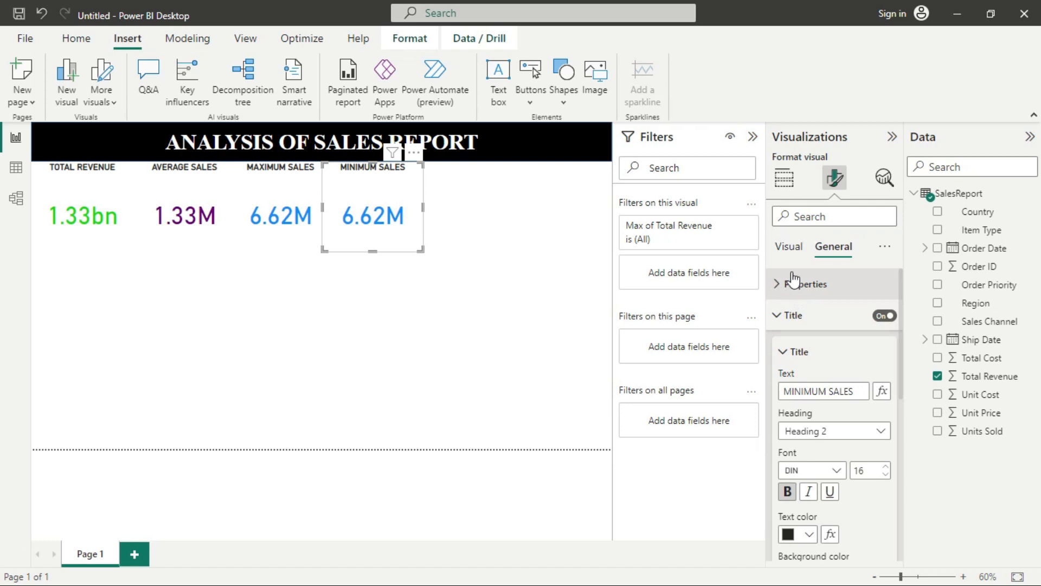
Summarize the MINIMUM SALES card's Total Revenue field by Minimum.
{"action": "left_click", "coordinate": [789, 247]}
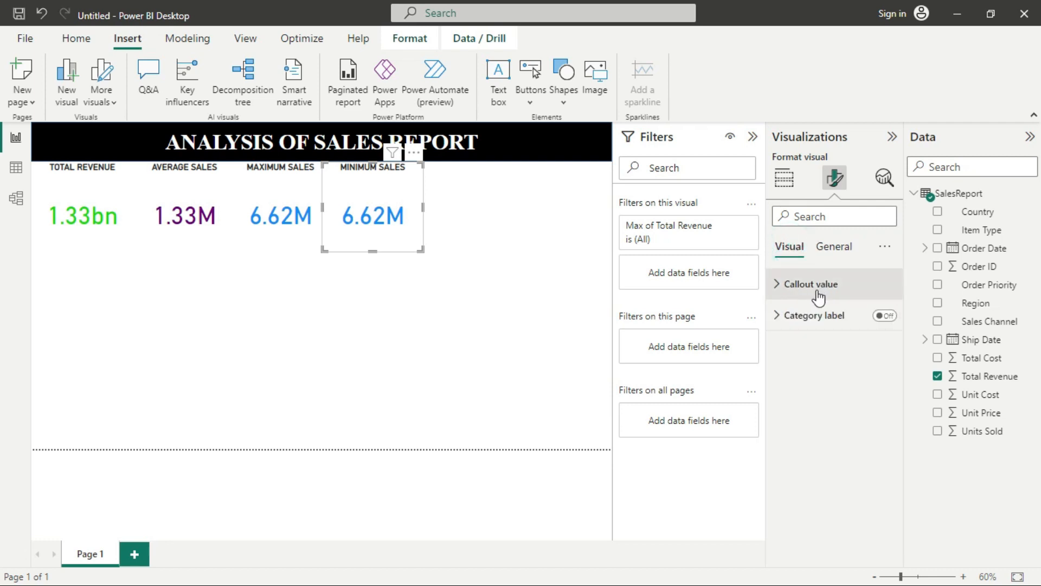
{"action": "left_click", "coordinate": [789, 183]}
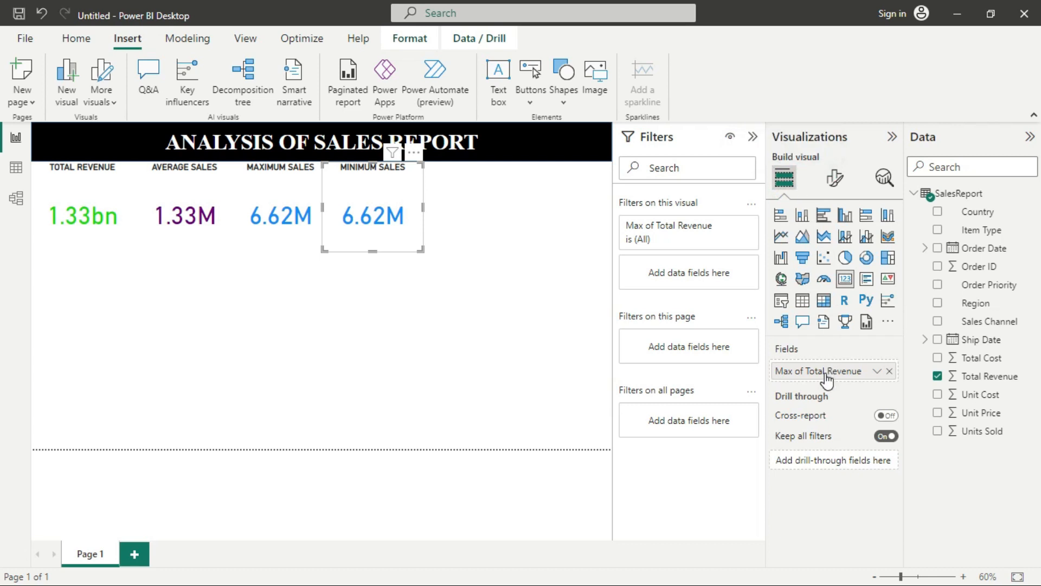
{"action": "left_click", "coordinate": [878, 371]}
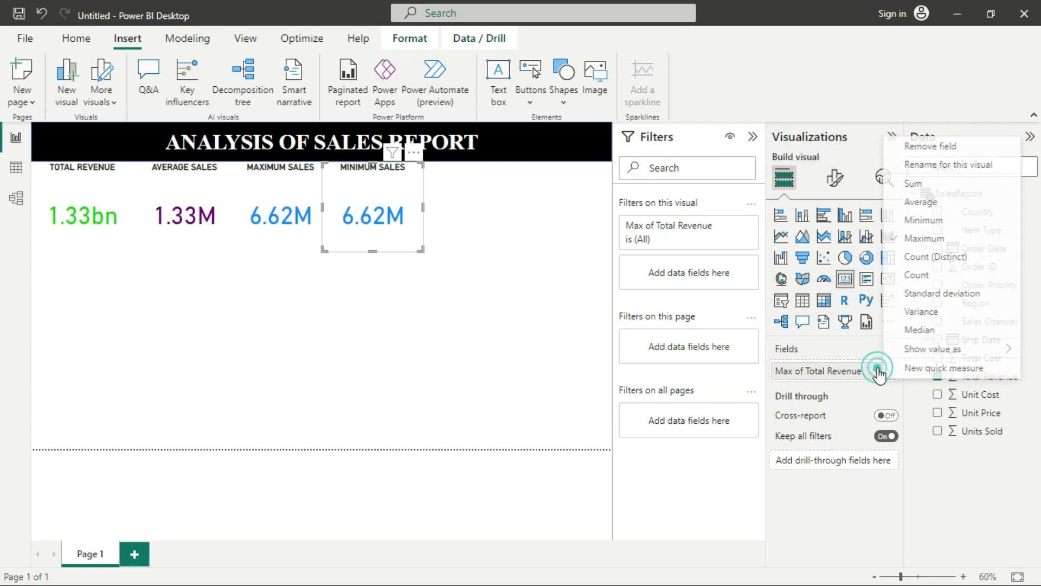
{"action": "left_click", "coordinate": [929, 222]}
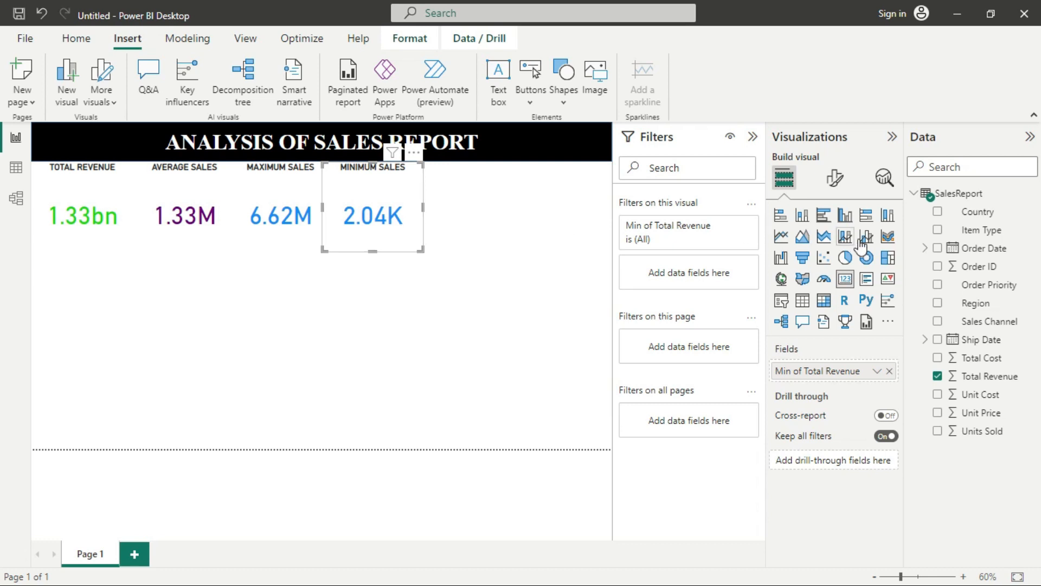
Set the MINIMUM SALES card's callout value color to the custom red #F11E02.
{"action": "left_click", "coordinate": [838, 179]}
{"action": "left_click", "coordinate": [797, 286]}
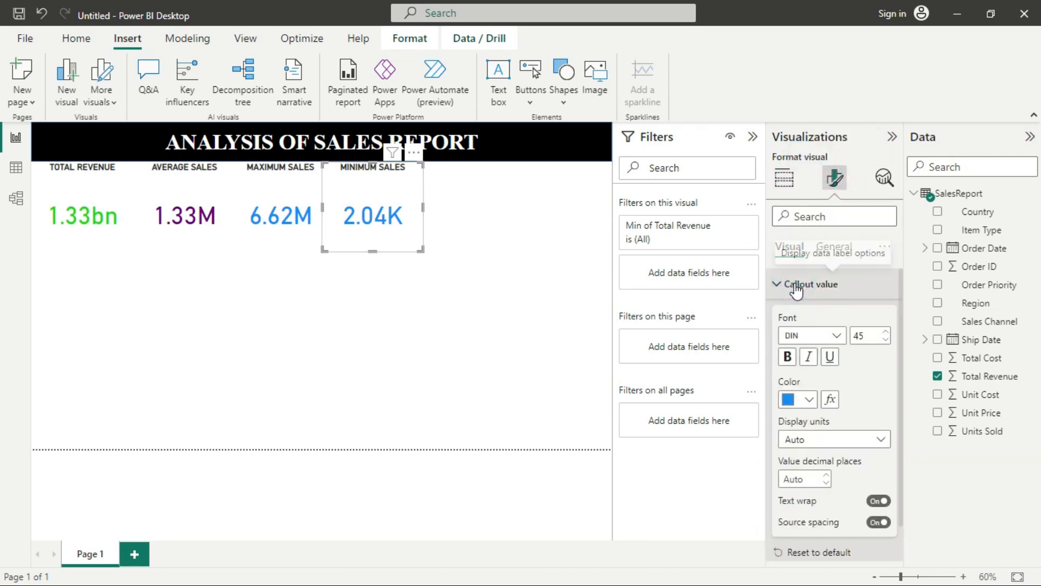
{"action": "left_click", "coordinate": [812, 401]}
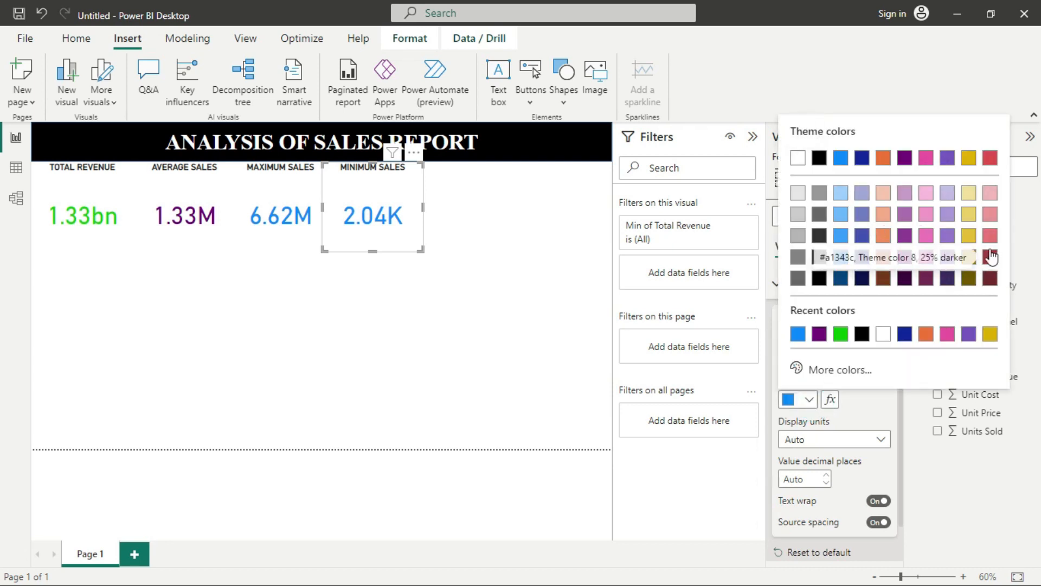
{"action": "left_click", "coordinate": [825, 370]}
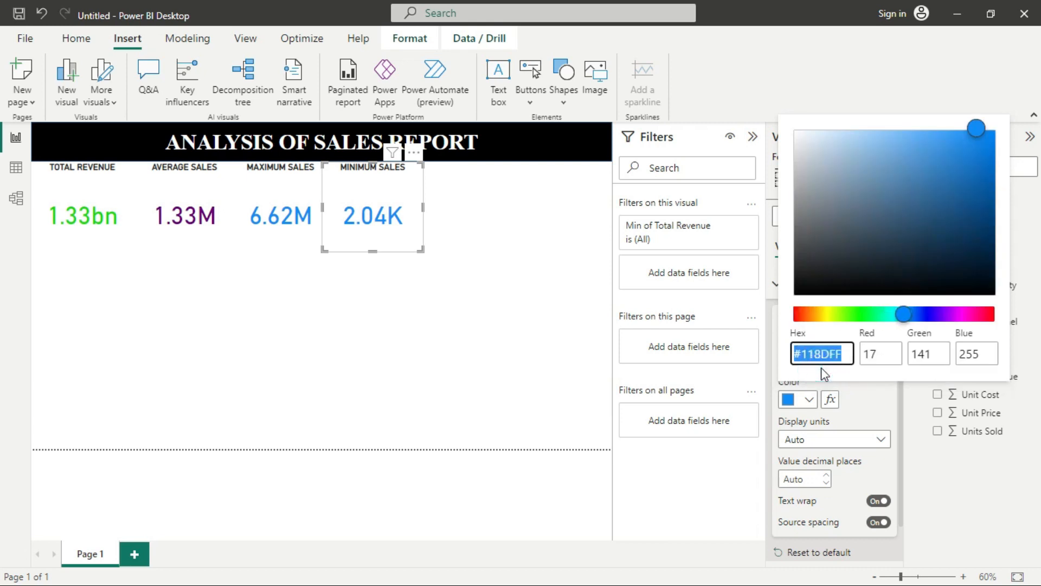
{"action": "left_click", "coordinate": [798, 316]}
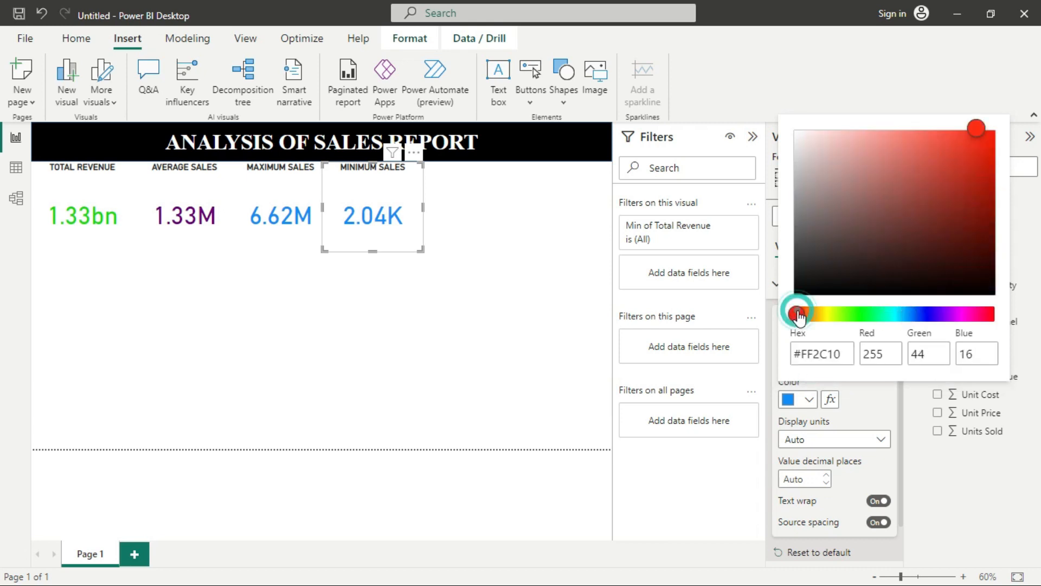
{"action": "left_click", "coordinate": [989, 137]}
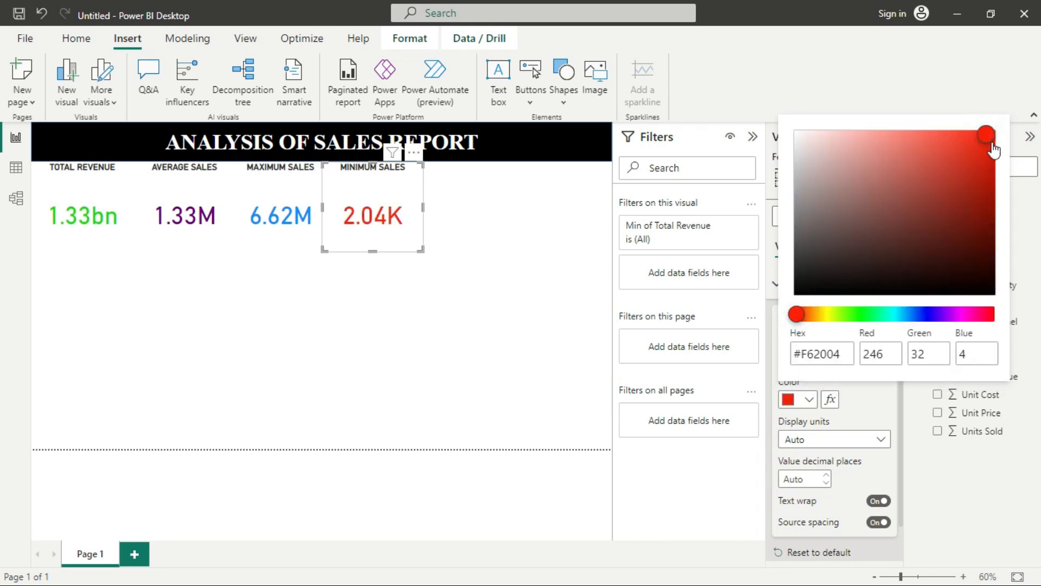
{"action": "left_click", "coordinate": [989, 137]}
{"action": "left_click_drag", "start_coordinate": [988, 139], "coordinate": [993, 141]}
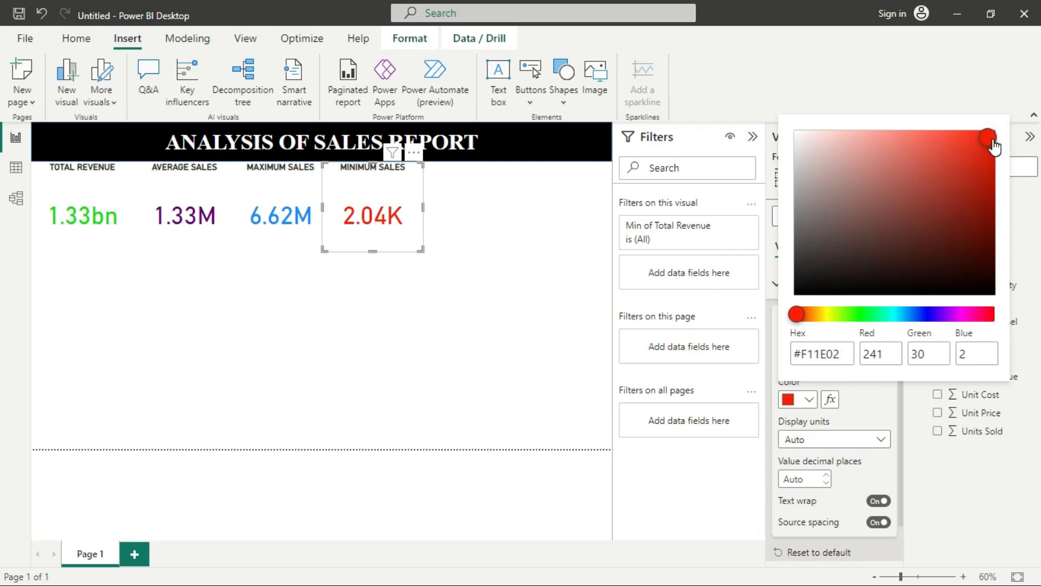
{"action": "left_click", "coordinate": [469, 231]}
{"action": "left_click", "coordinate": [442, 249]}
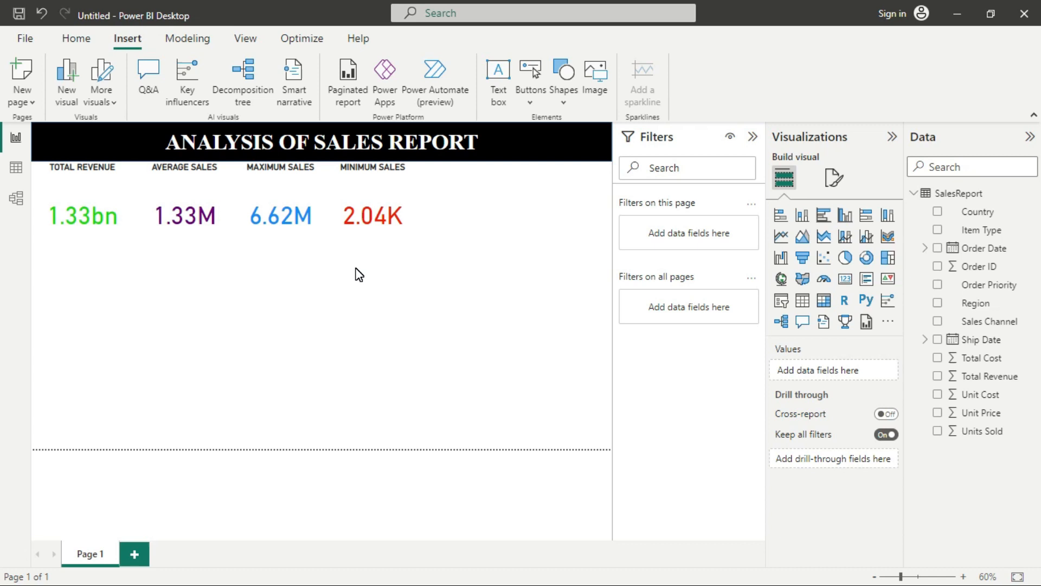
Try a light gray background color on the TOTAL REVENUE card.
{"action": "left_click", "coordinate": [98, 193]}
{"action": "left_click", "coordinate": [834, 184]}
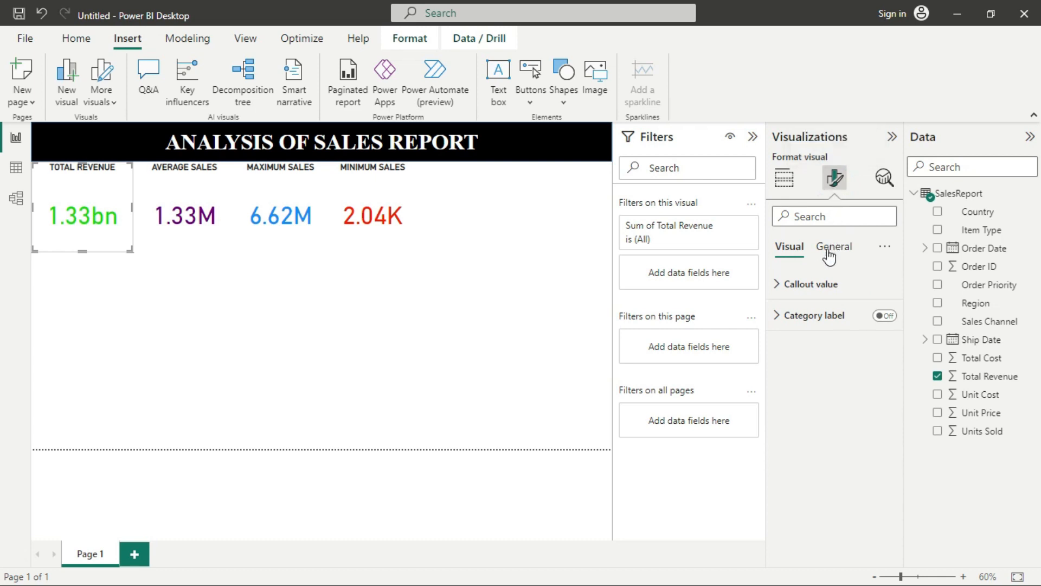
{"action": "left_click", "coordinate": [832, 251]}
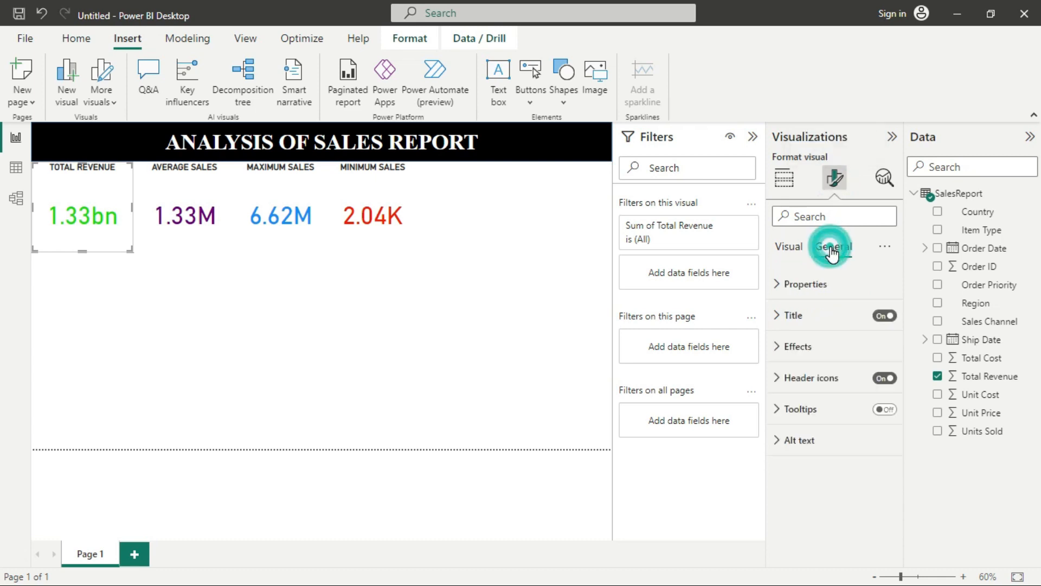
{"action": "left_click", "coordinate": [816, 347]}
{"action": "scroll", "coordinate": [841, 443], "scroll_direction": "down", "scroll_amount": 3}
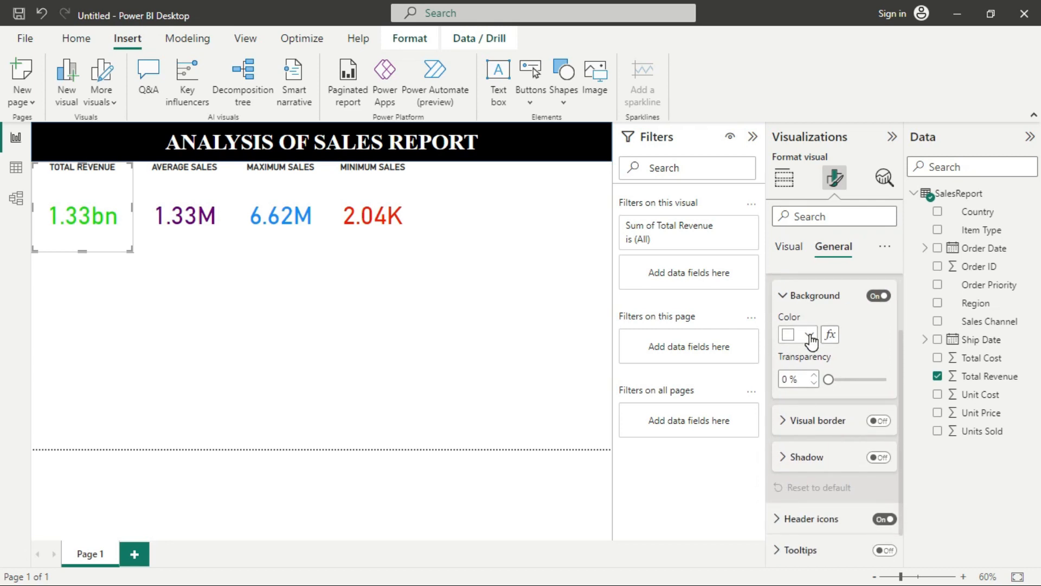
{"action": "left_click", "coordinate": [809, 335]}
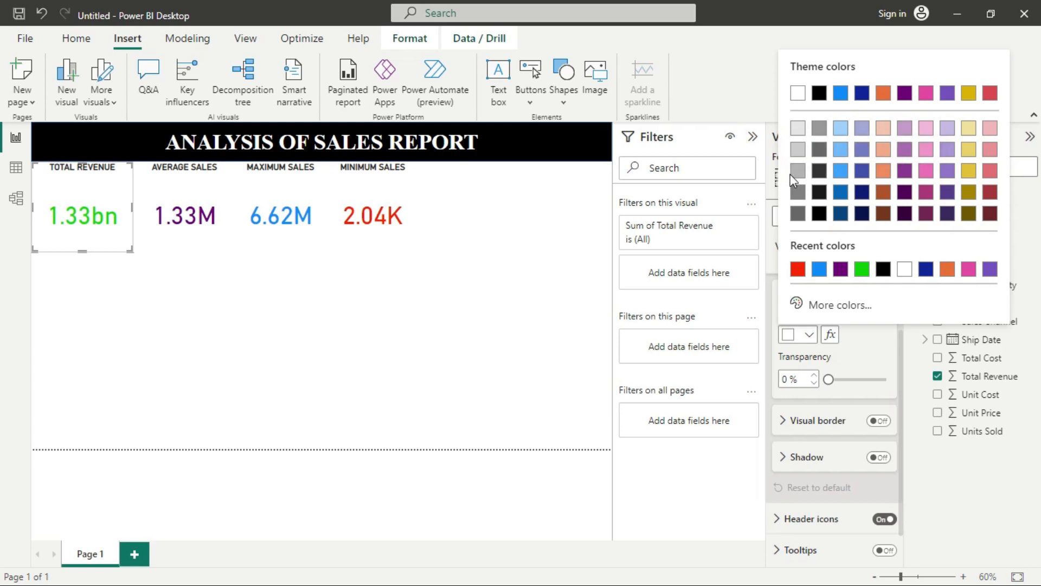
{"action": "left_click", "coordinate": [800, 128]}
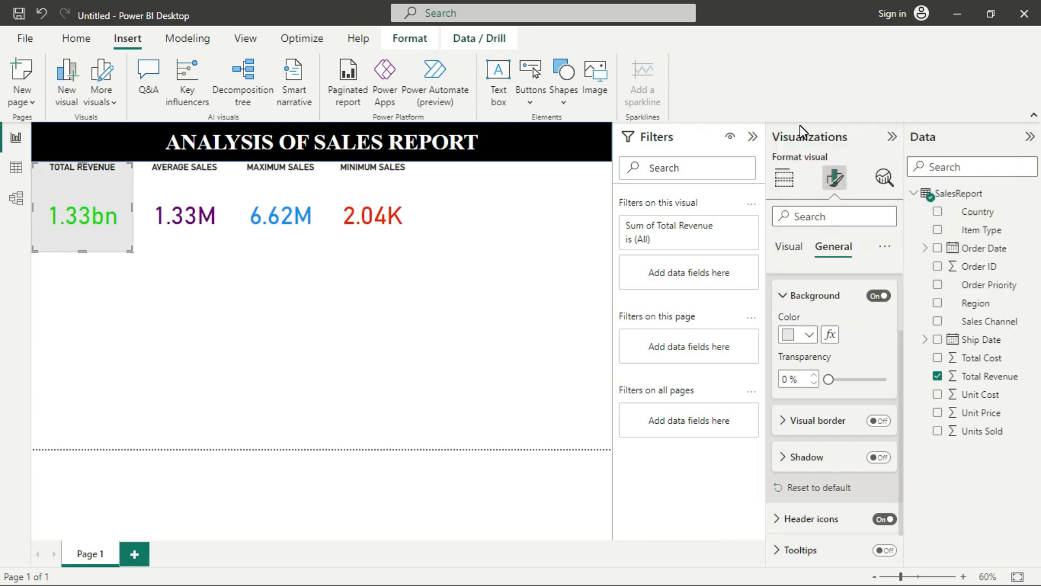
Set the TOTAL REVENUE card's background color back to white.
{"action": "left_click", "coordinate": [810, 336]}
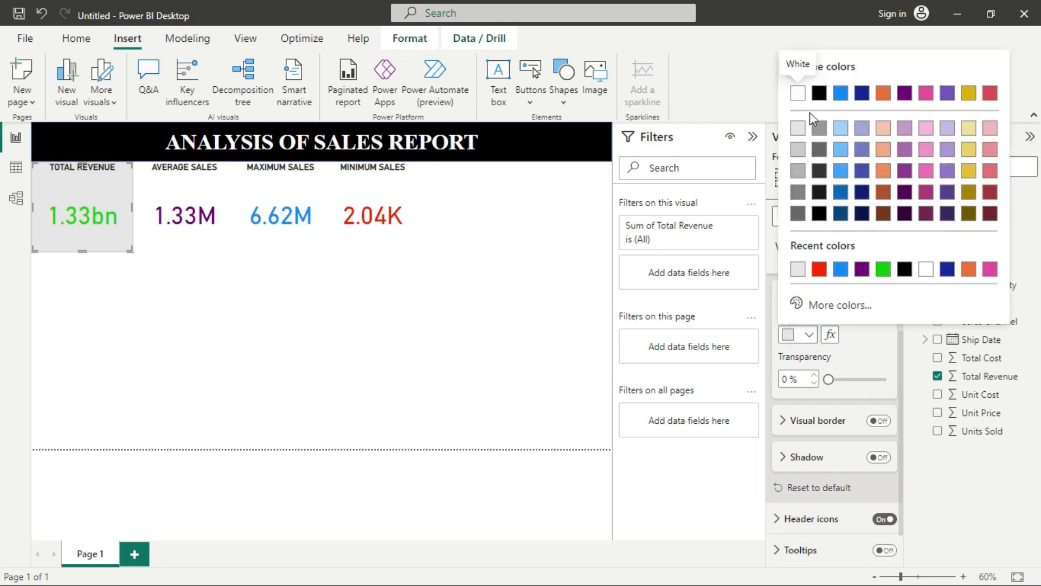
{"action": "left_click", "coordinate": [798, 93]}
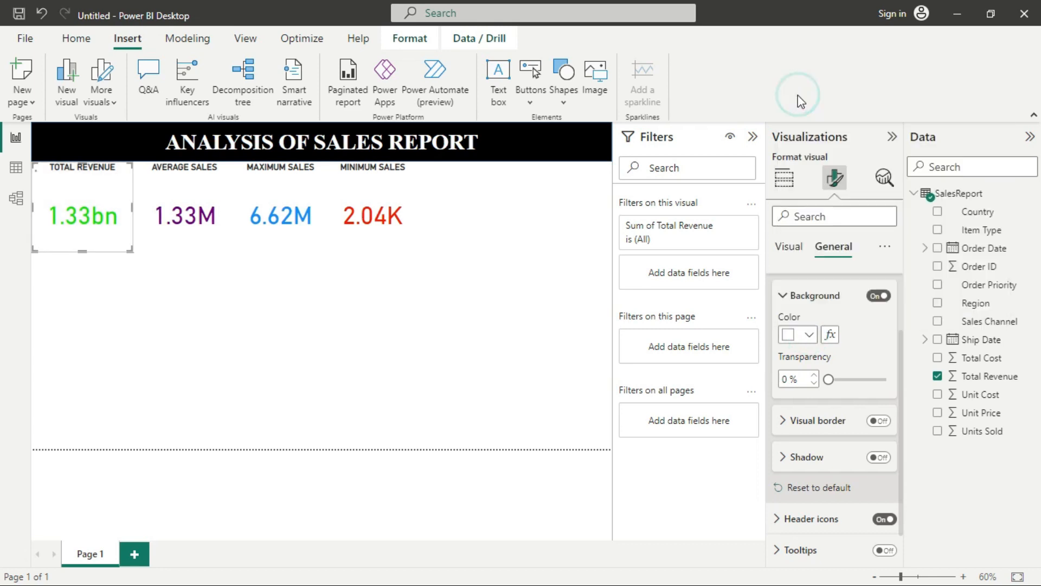
{"action": "left_click", "coordinate": [381, 276]}
{"action": "left_click", "coordinate": [95, 269]}
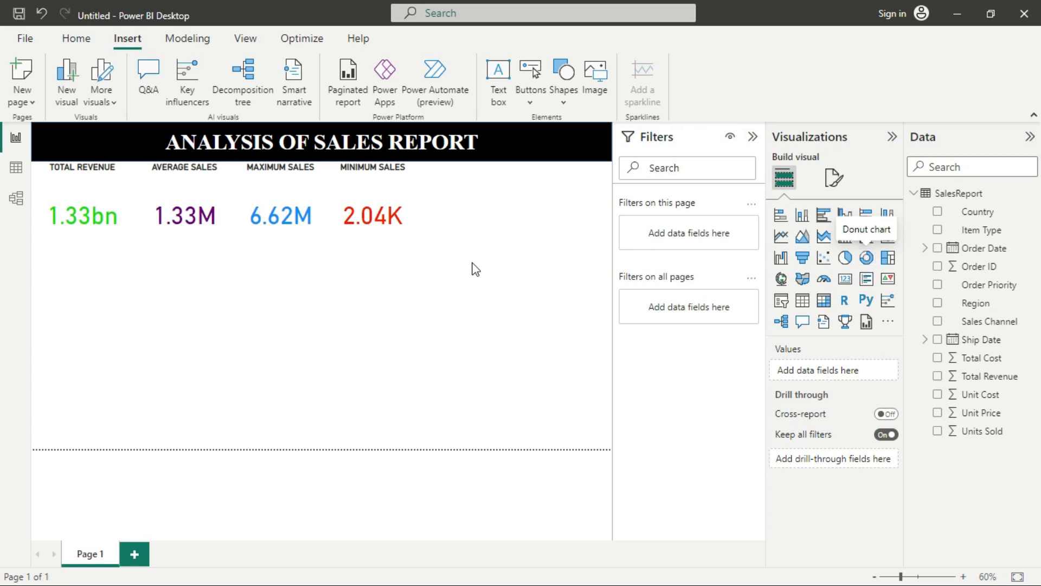
{"action": "left_click", "coordinate": [399, 194]}
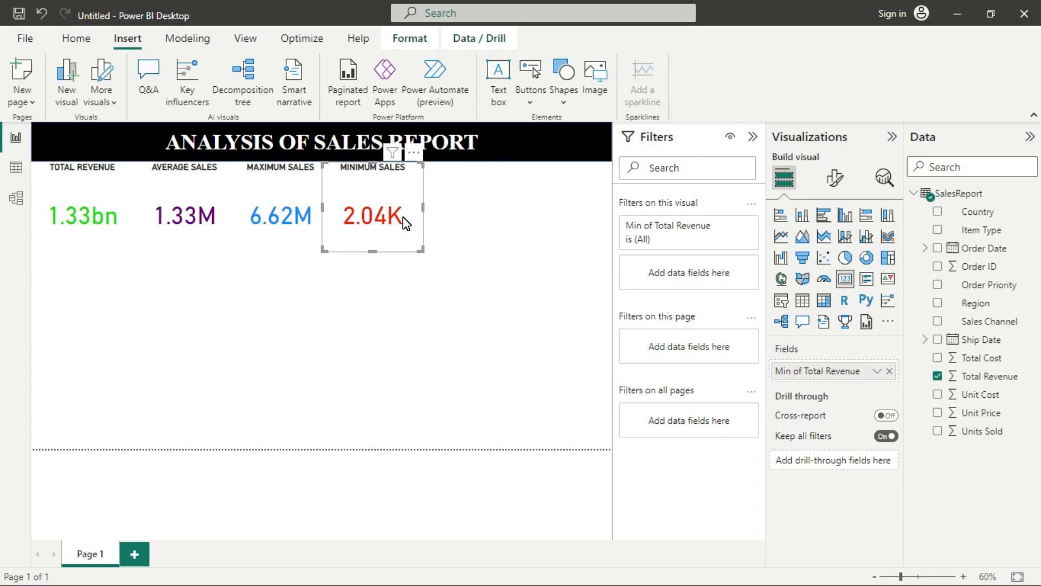
{"action": "left_click", "coordinate": [466, 215]}
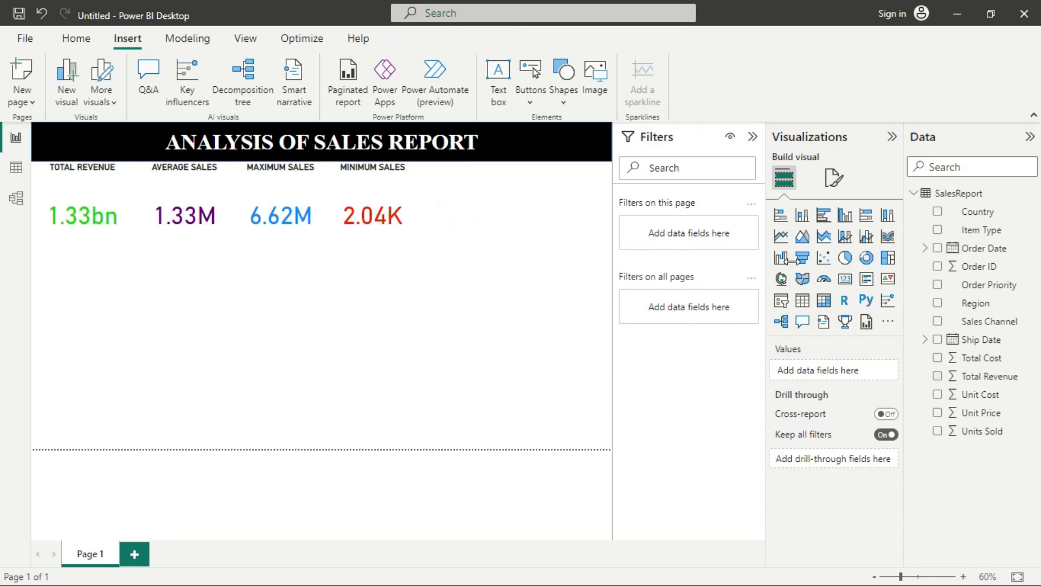
Insert a donut chart with Sales Channel as the legend and the sum of Total Revenue as the values.
{"action": "left_click", "coordinate": [868, 259]}
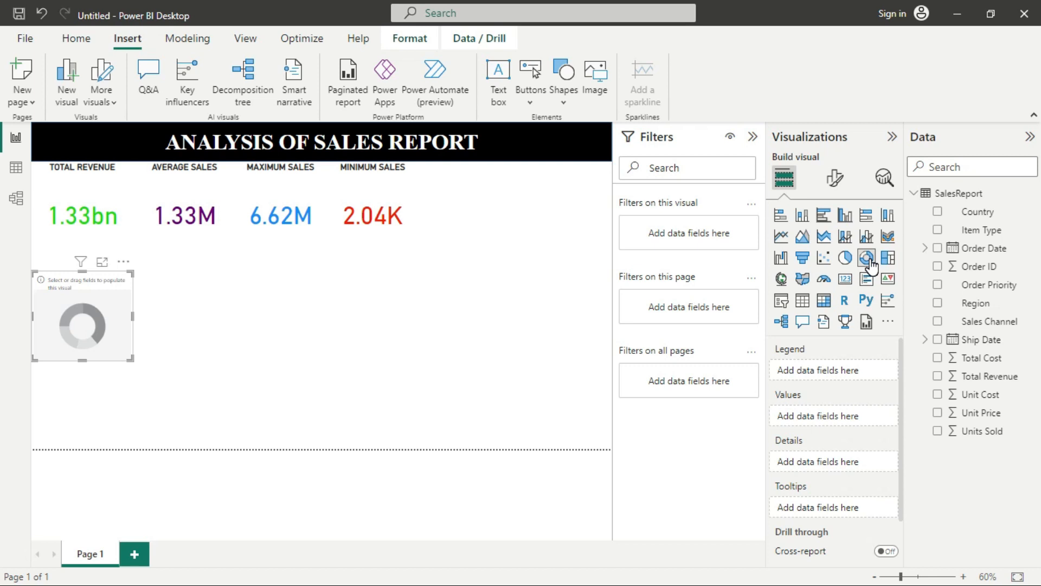
{"action": "left_click", "coordinate": [937, 321]}
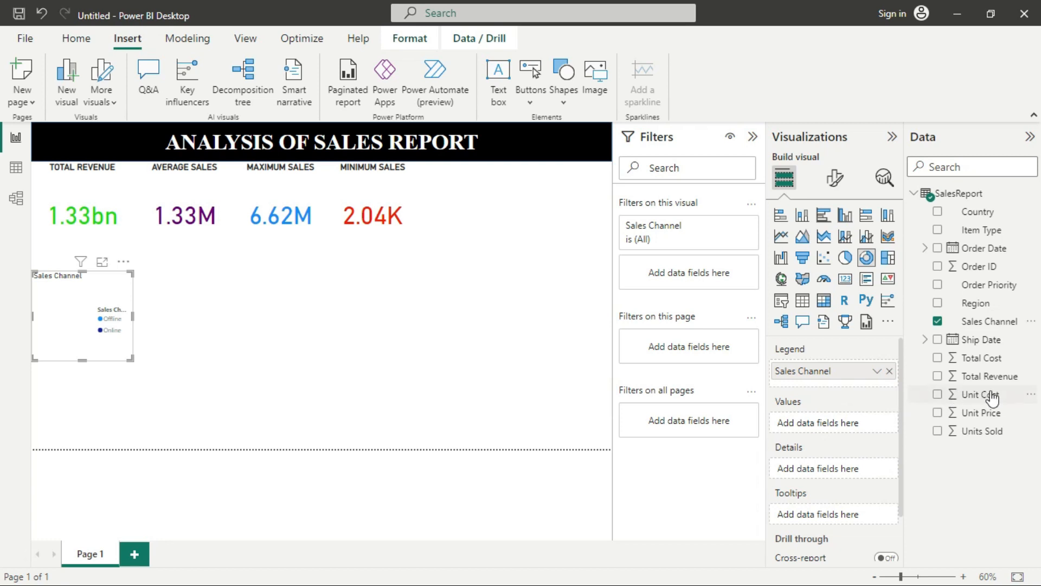
{"action": "left_click", "coordinate": [938, 376]}
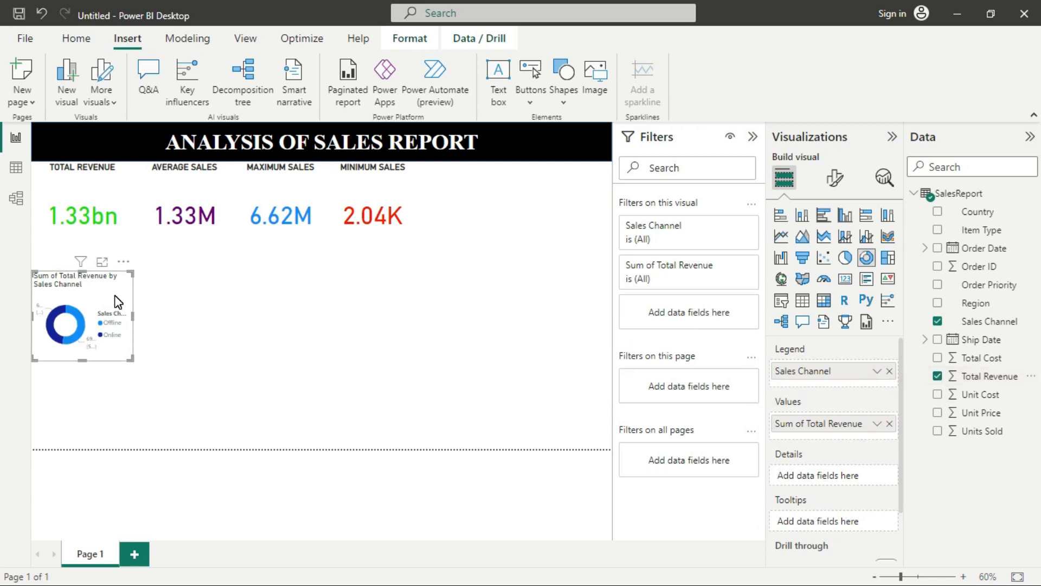
Move the donut chart beside the MINIMUM SALES card under the header and enlarge it to fill the remaining width.
{"action": "left_click_drag", "start_coordinate": [121, 298], "coordinate": [522, 167]}
{"action": "left_click_drag", "start_coordinate": [525, 250], "coordinate": [588, 302]}
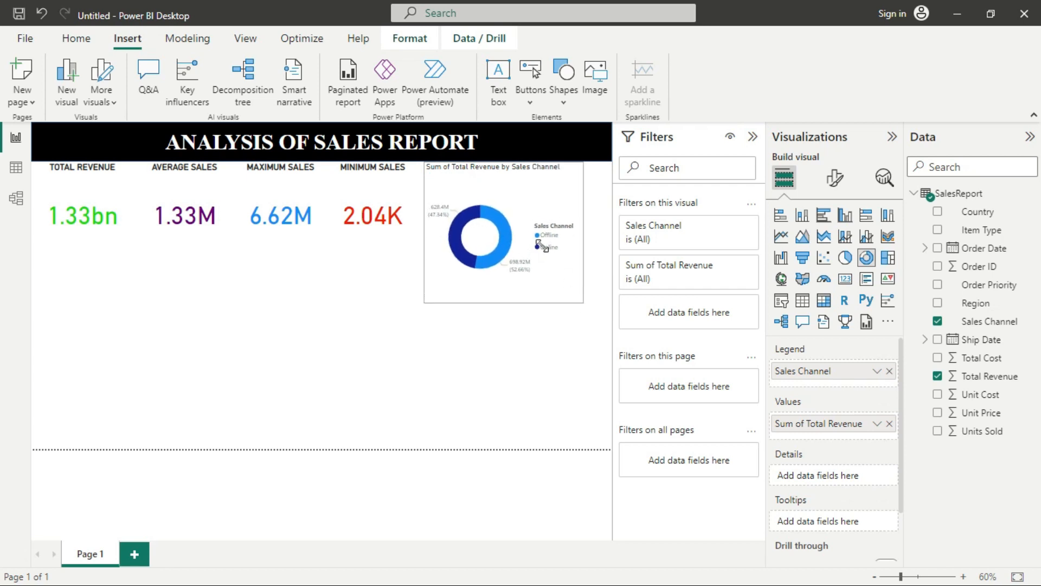
{"action": "left_click", "coordinate": [548, 223]}
{"action": "left_click_drag", "start_coordinate": [547, 223], "coordinate": [543, 220]}
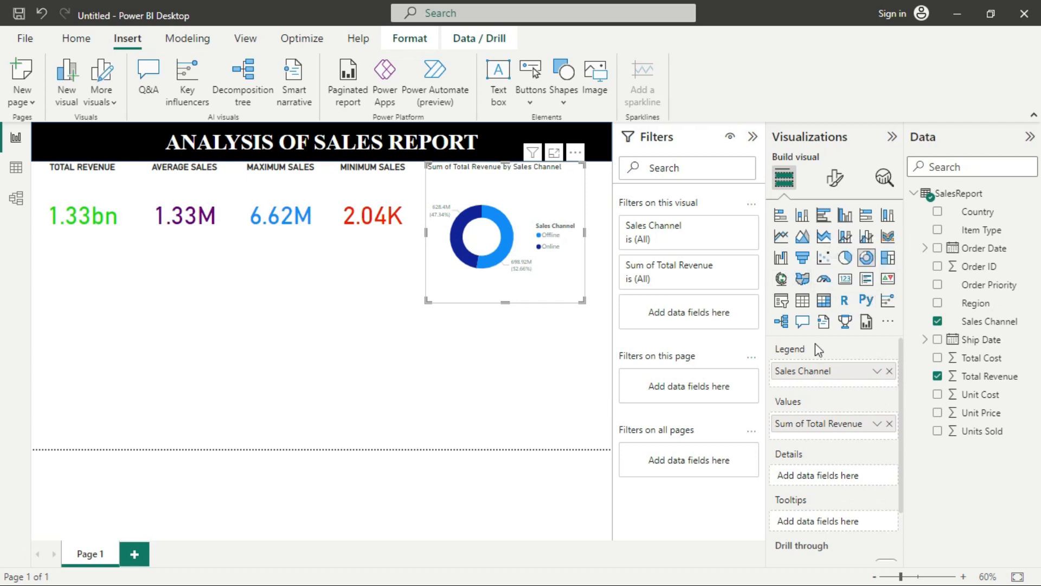
Change the donut chart's title text to "Total Revenue by Sales Channel".
{"action": "left_click", "coordinate": [836, 179]}
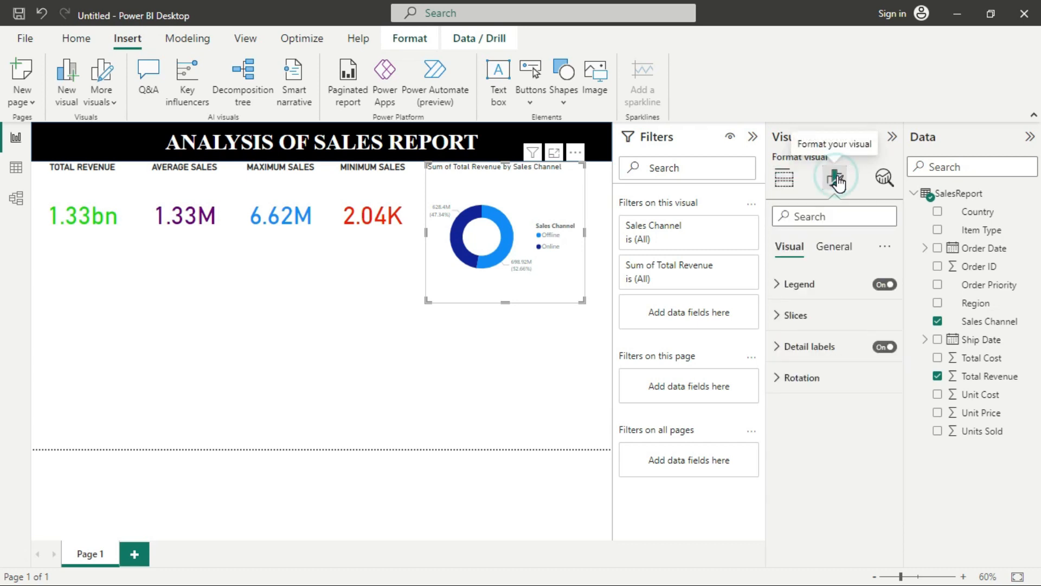
{"action": "left_click", "coordinate": [838, 249]}
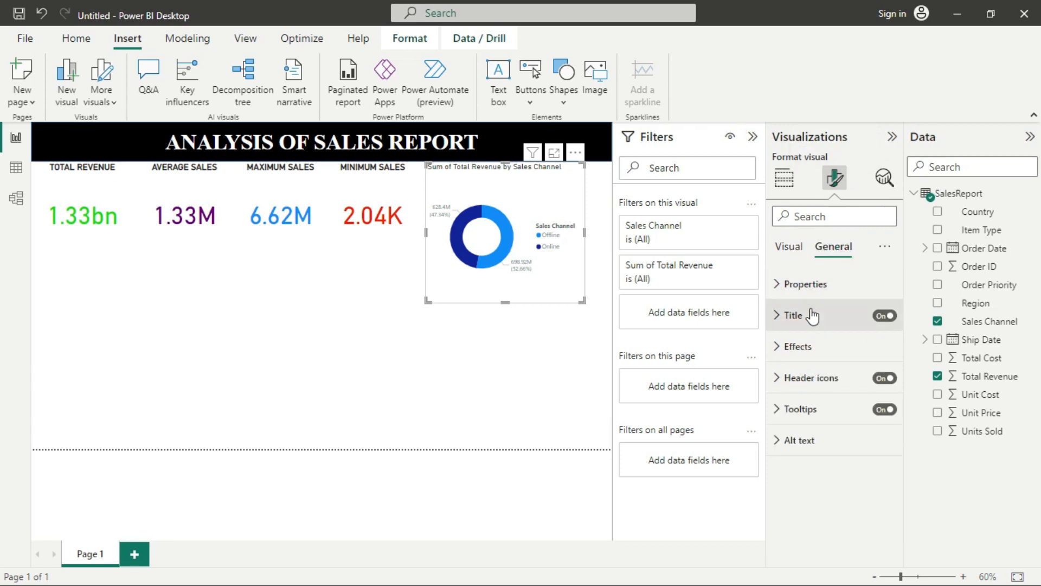
{"action": "left_click", "coordinate": [826, 322]}
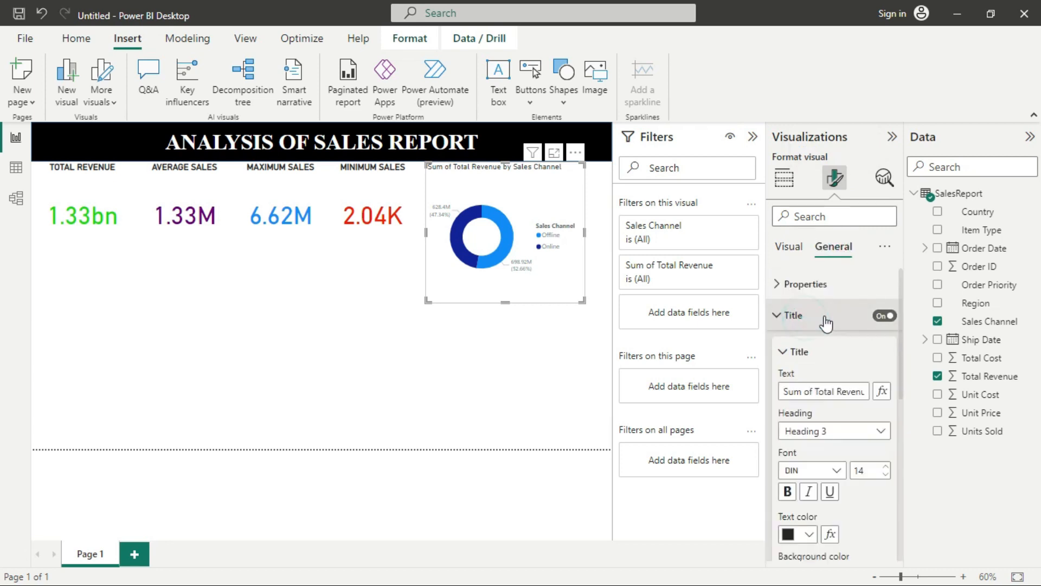
{"action": "left_click", "coordinate": [817, 390]}
{"action": "key", "text": "BackSpace"}
{"action": "key", "text": "BackSpace"}
{"action": "key", "text": "BackSpace"}
{"action": "key", "text": "BackSpace"}
{"action": "key", "text": "BackSpace"}
{"action": "key", "text": "BackSpace"}
{"action": "key", "text": "BackSpace"}
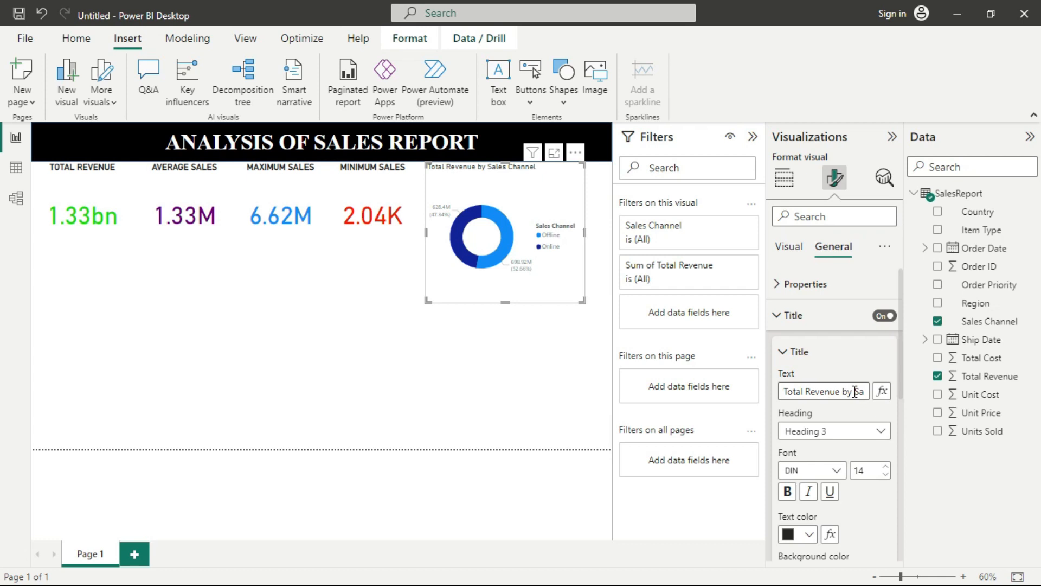
{"action": "left_click", "coordinate": [867, 391]}
Set the donut chart title's heading level to Heading 2 and make it bold.
{"action": "left_click", "coordinate": [833, 430]}
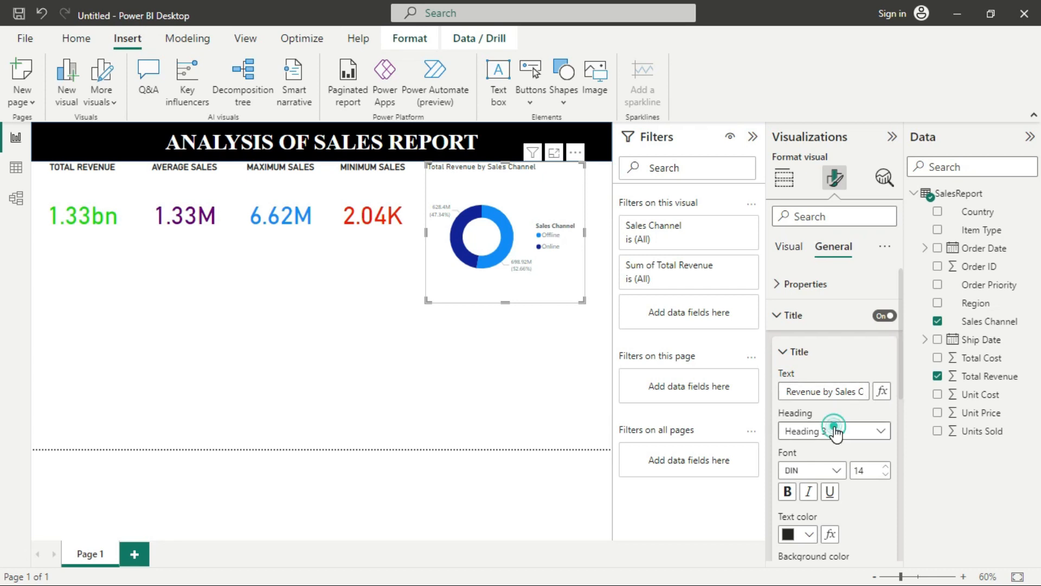
{"action": "left_click", "coordinate": [818, 468]}
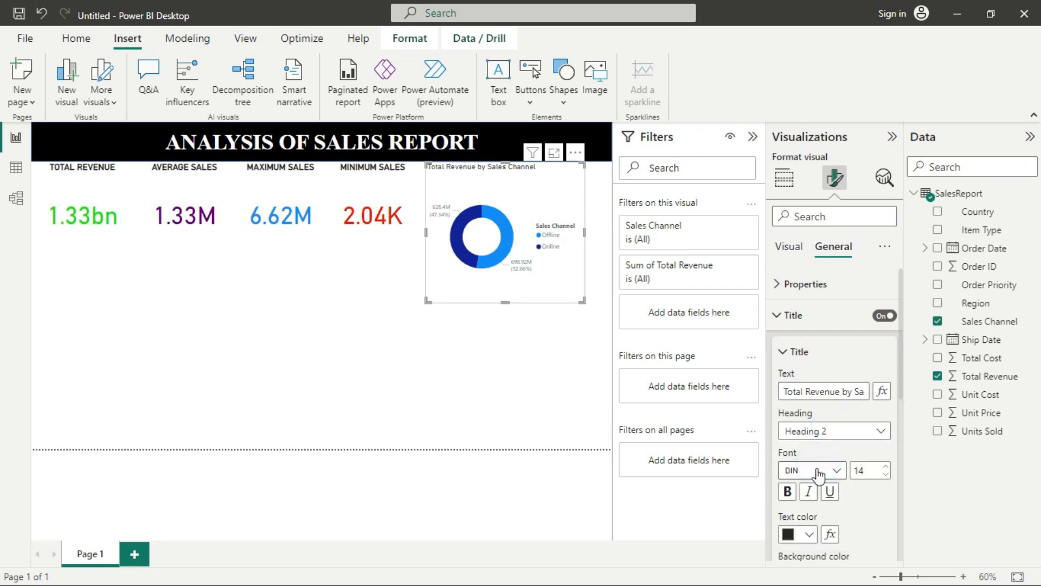
{"action": "left_click", "coordinate": [789, 492]}
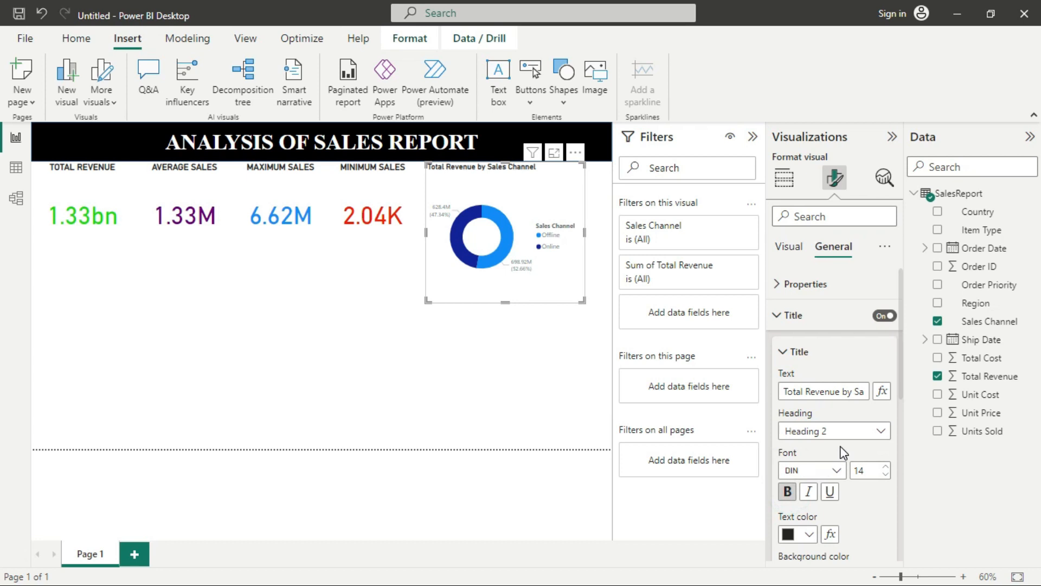
Center the donut chart's title horizontally and set its font size to 16.
{"action": "scroll", "coordinate": [820, 516], "scroll_direction": "down", "scroll_amount": 2}
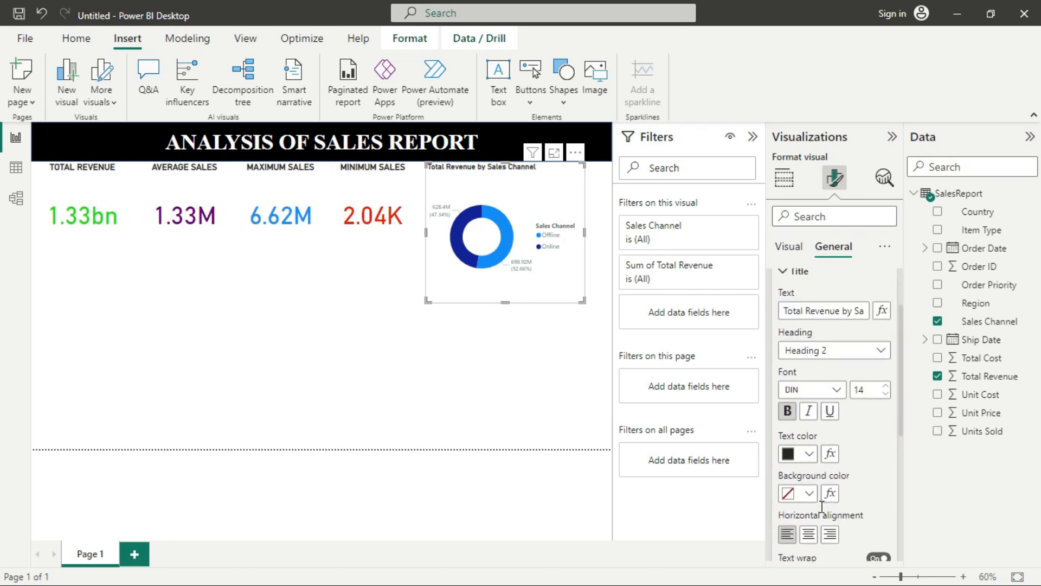
{"action": "left_click", "coordinate": [810, 522]}
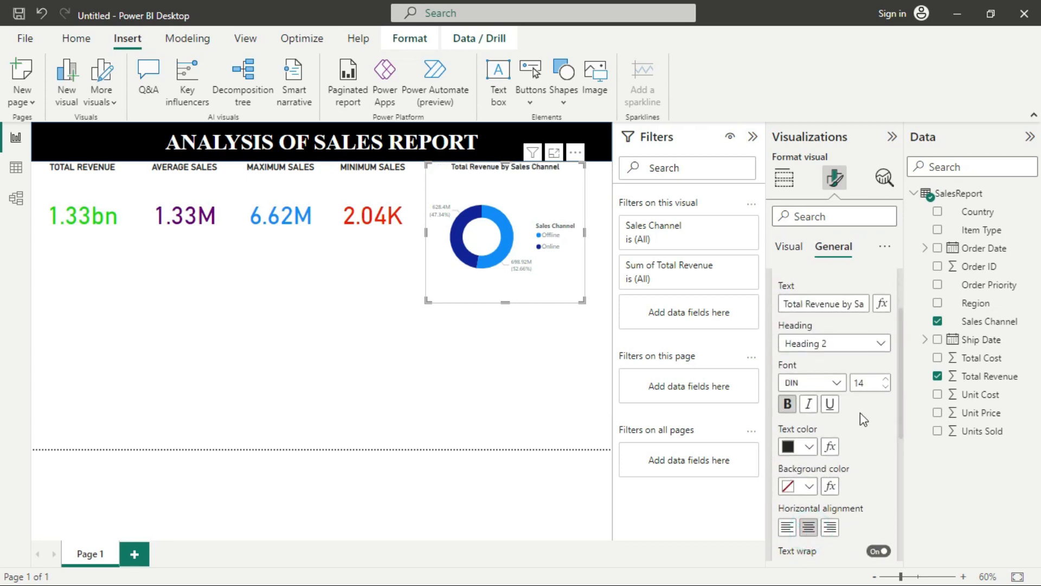
{"action": "left_click", "coordinate": [885, 379]}
{"action": "left_click", "coordinate": [886, 379]}
{"action": "left_click", "coordinate": [886, 379]}
{"action": "left_click", "coordinate": [885, 386]}
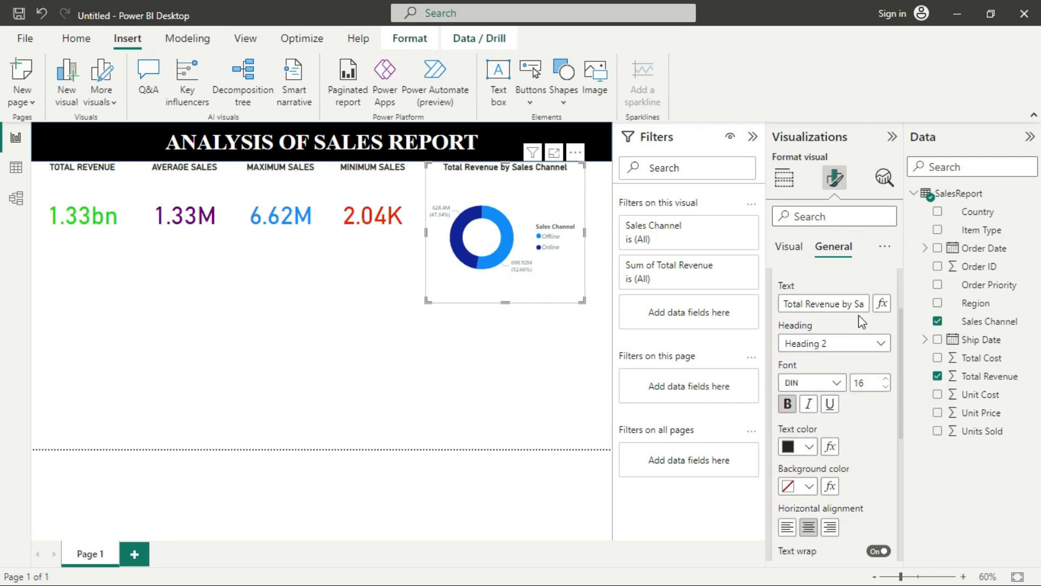
Color the donut chart's Offline slice bright green and its Online slice red.
{"action": "left_click", "coordinate": [790, 248]}
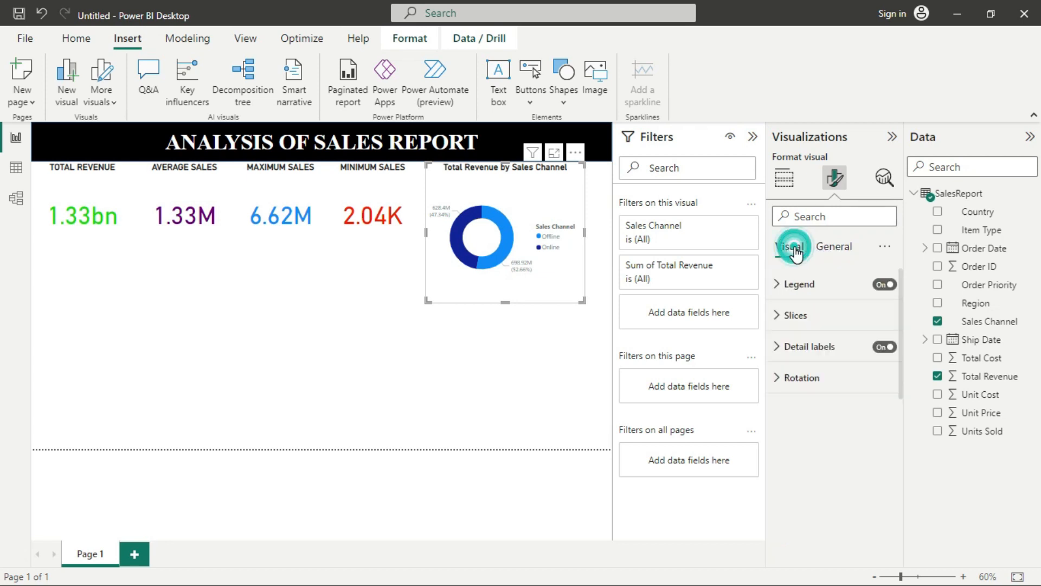
{"action": "left_click", "coordinate": [808, 318]}
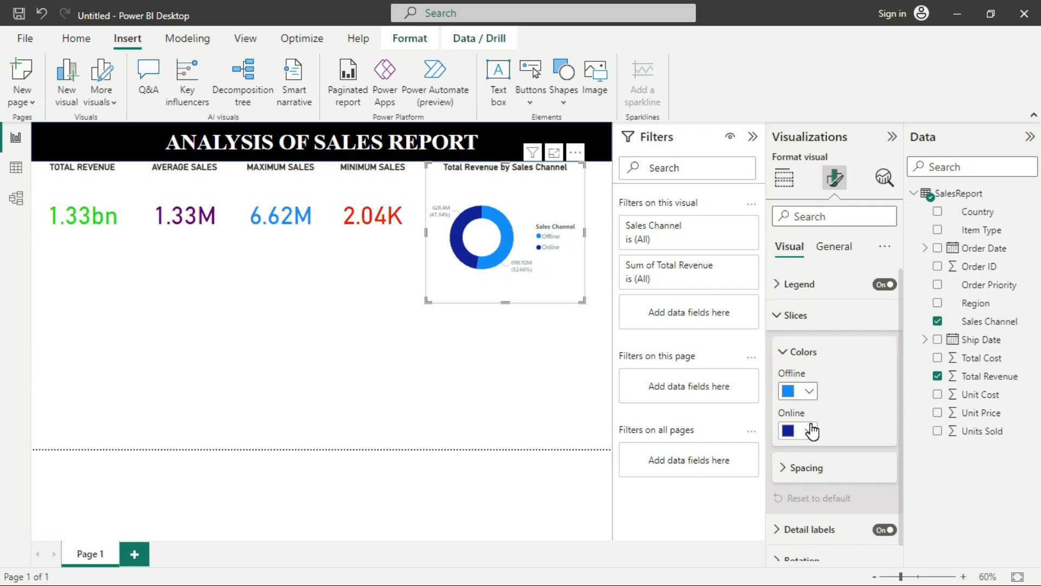
{"action": "left_click", "coordinate": [811, 393]}
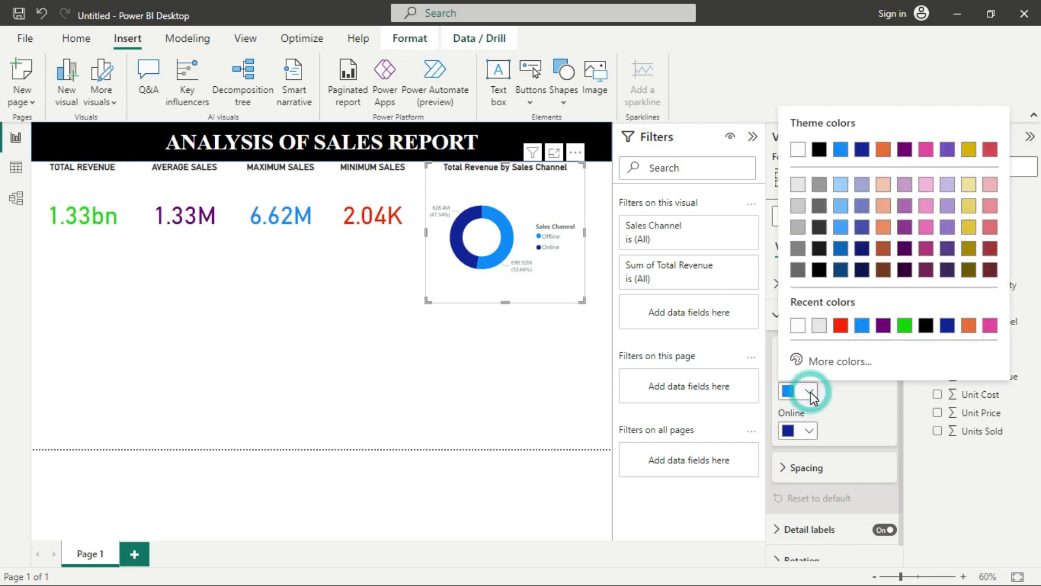
{"action": "left_click", "coordinate": [904, 325]}
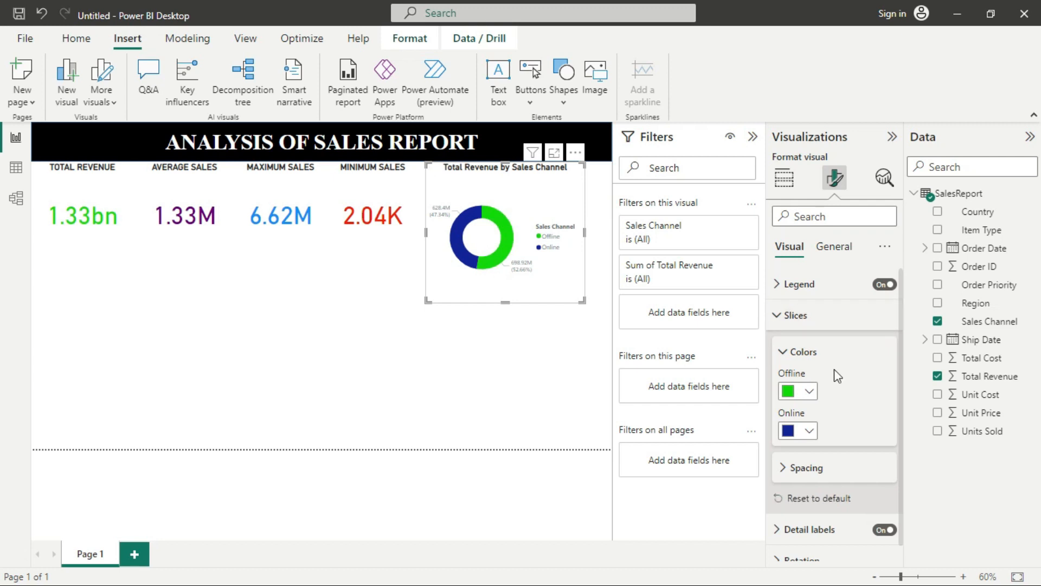
{"action": "left_click", "coordinate": [809, 430]}
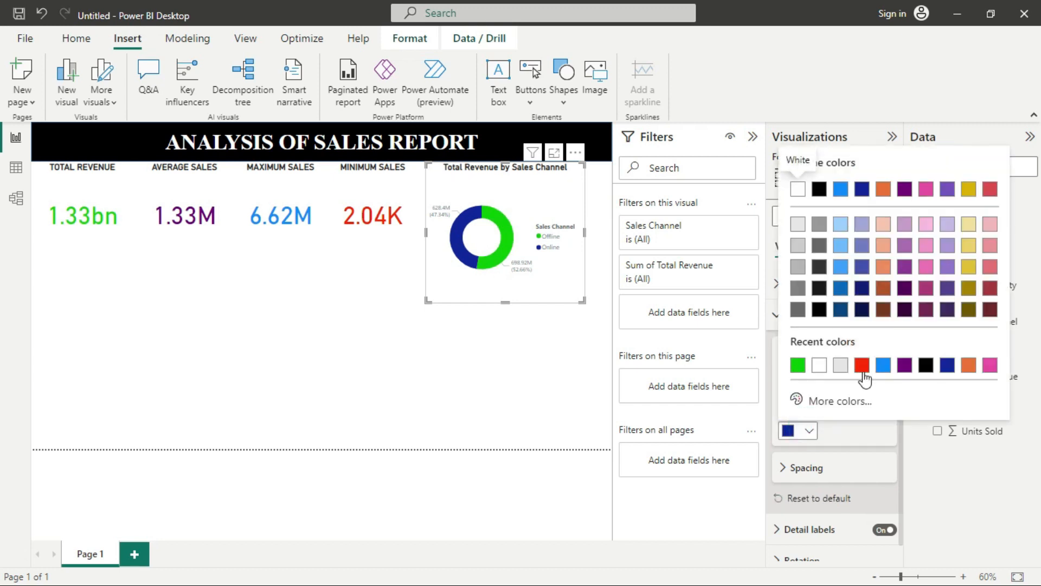
{"action": "left_click", "coordinate": [862, 368]}
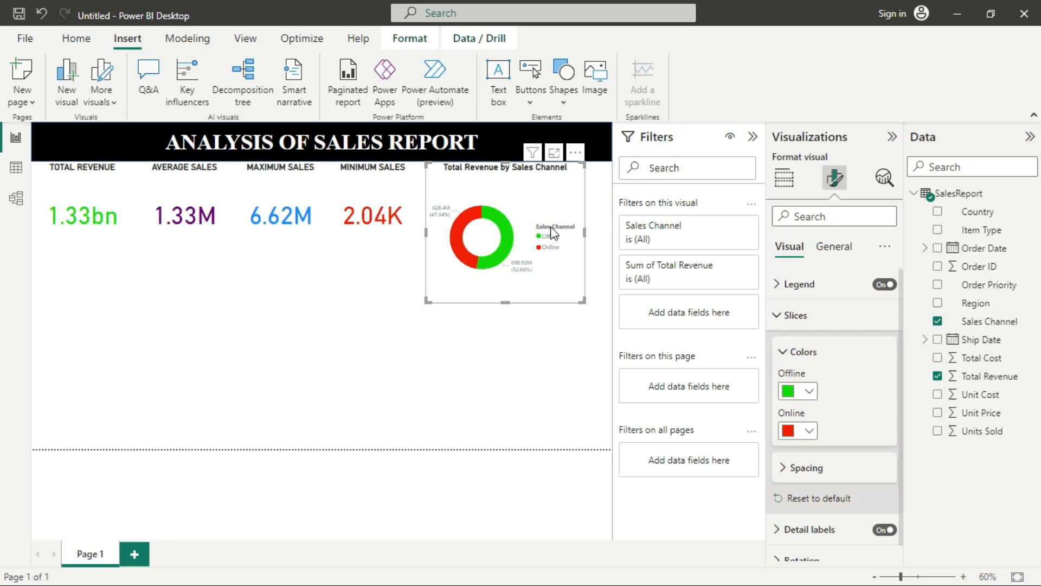
{"action": "left_click", "coordinate": [787, 352]}
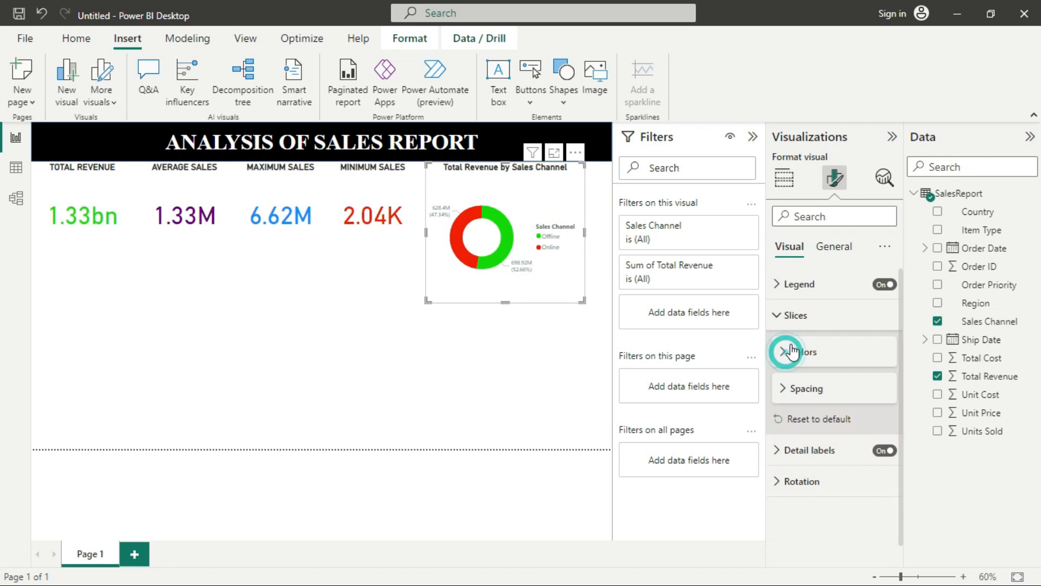
Position the donut chart's legend at Top center and turn off the legend title.
{"action": "left_click", "coordinate": [817, 284]}
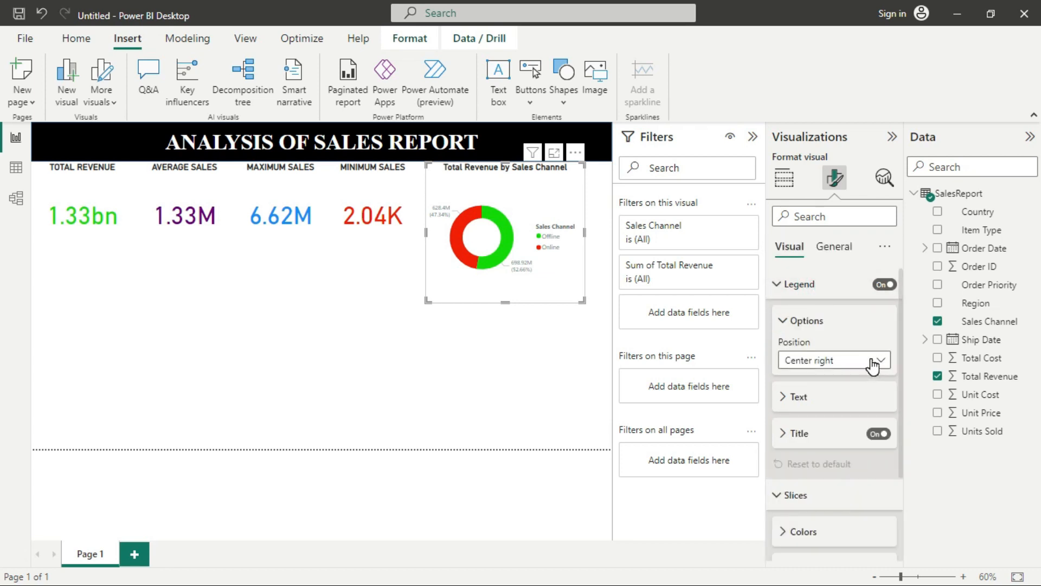
{"action": "left_click", "coordinate": [873, 366]}
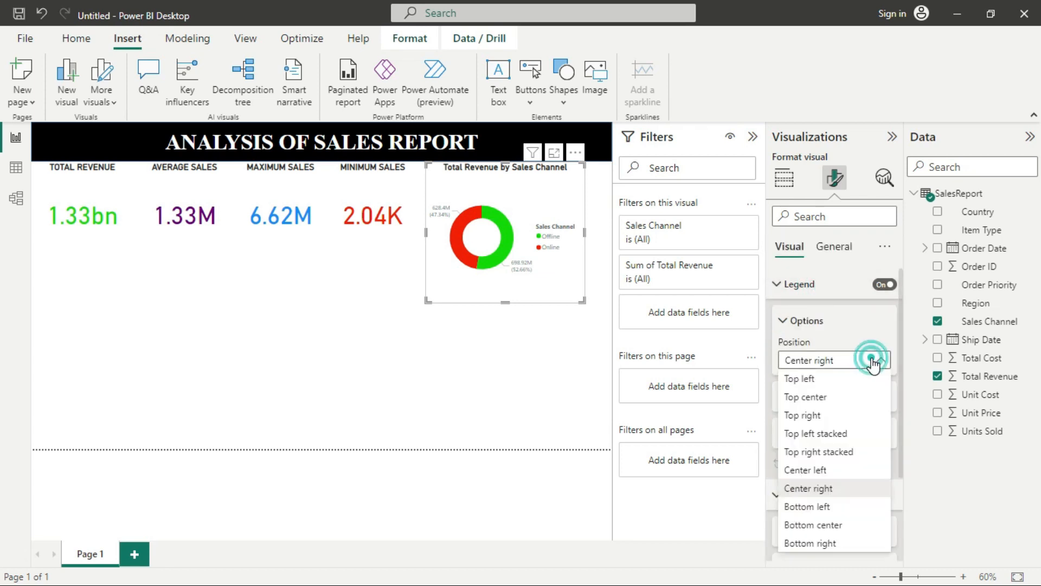
{"action": "left_click", "coordinate": [818, 402]}
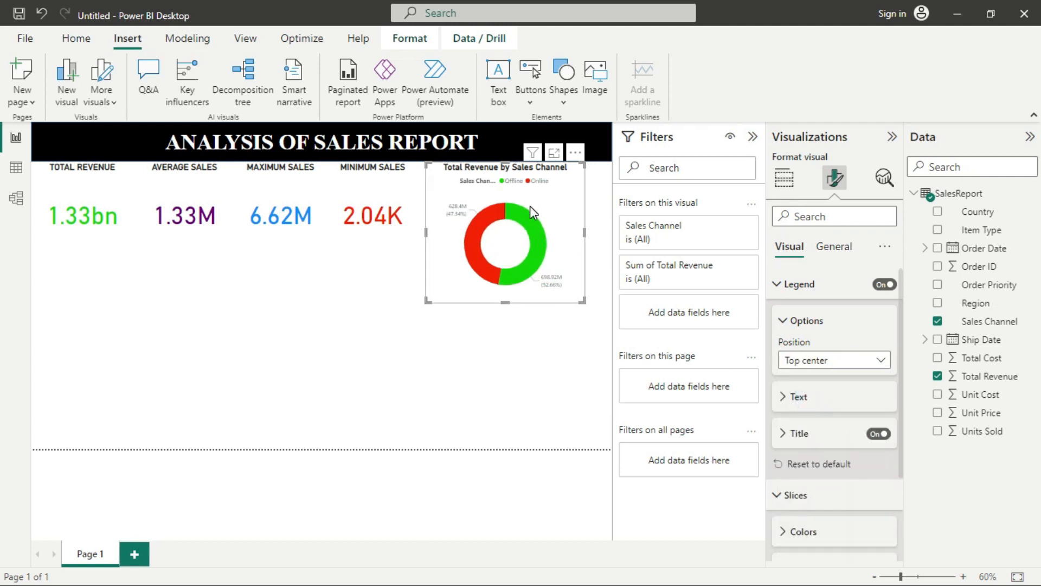
{"action": "left_click", "coordinate": [879, 437]}
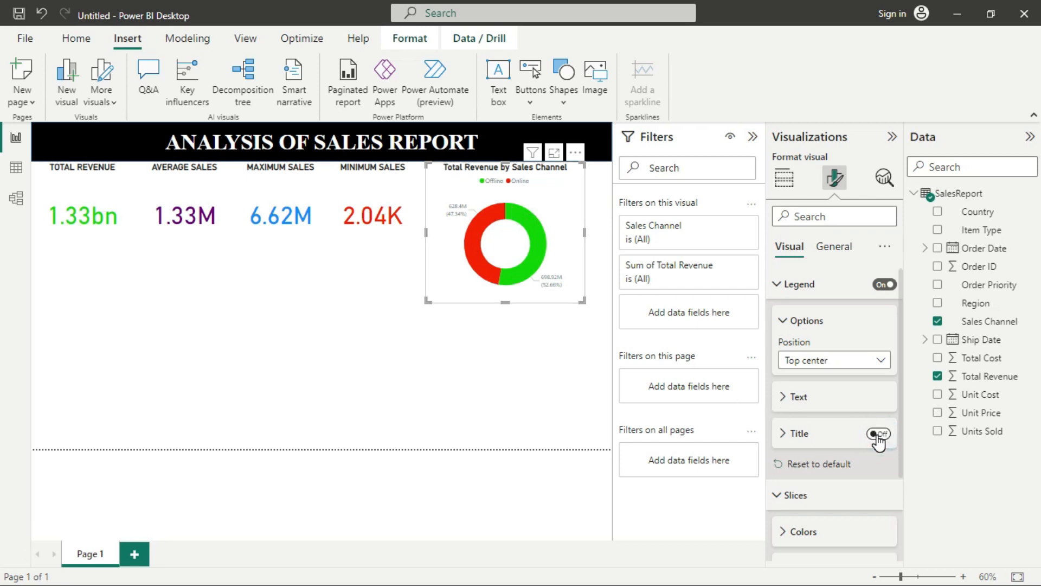
{"action": "left_click", "coordinate": [879, 435]}
{"action": "left_click", "coordinate": [876, 436]}
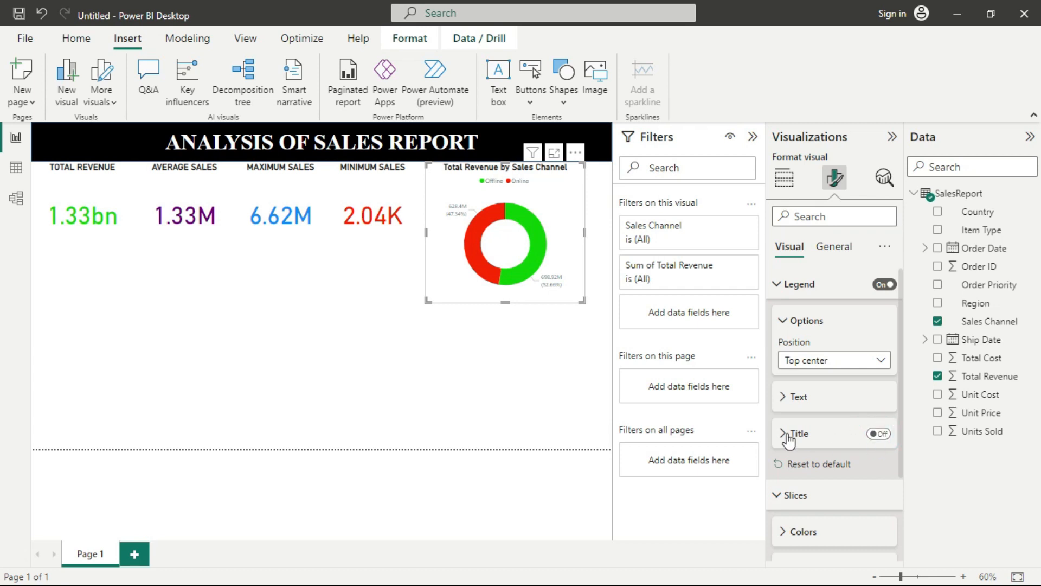
Format the donut chart's legend text as bold, black, size 12.
{"action": "left_click", "coordinate": [799, 398]}
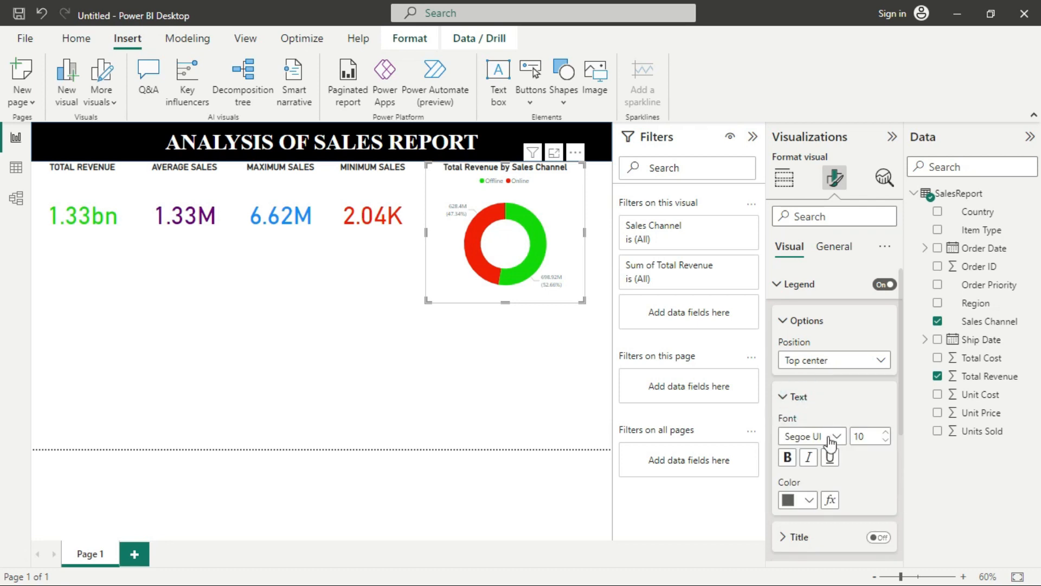
{"action": "left_click", "coordinate": [885, 434]}
{"action": "left_click", "coordinate": [886, 434]}
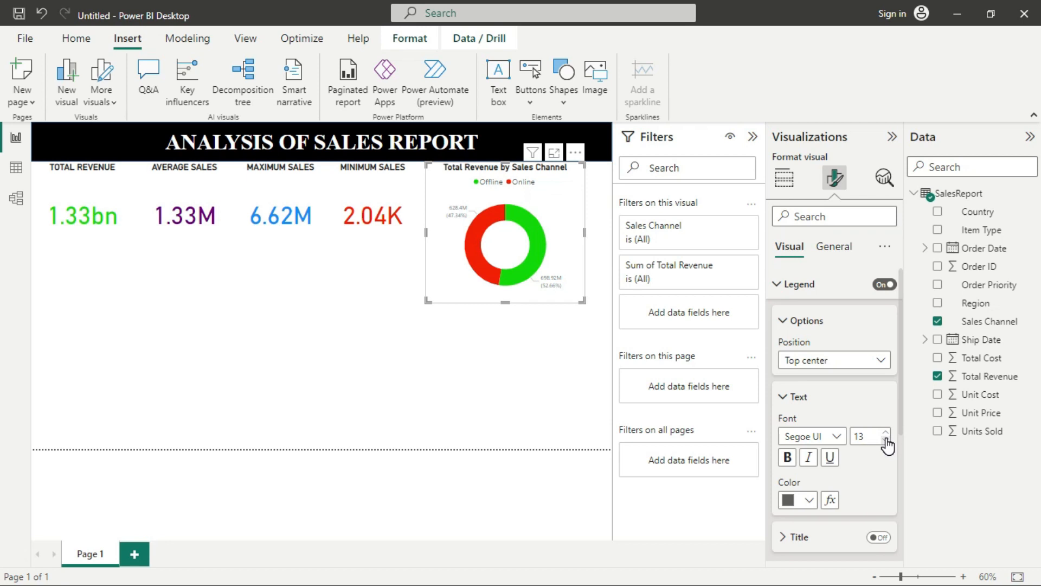
{"action": "left_click", "coordinate": [885, 441]}
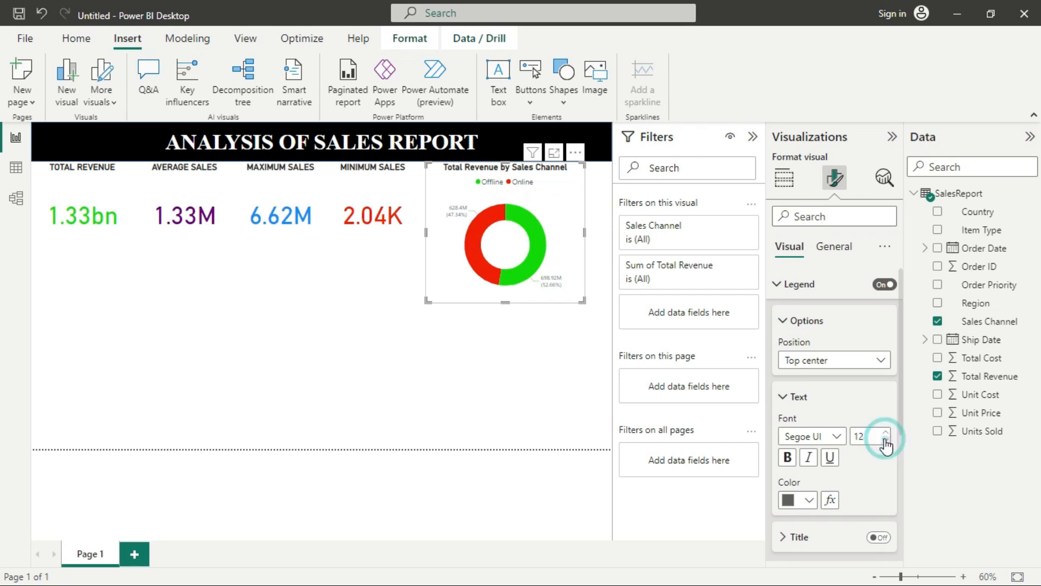
{"action": "left_click", "coordinate": [781, 461]}
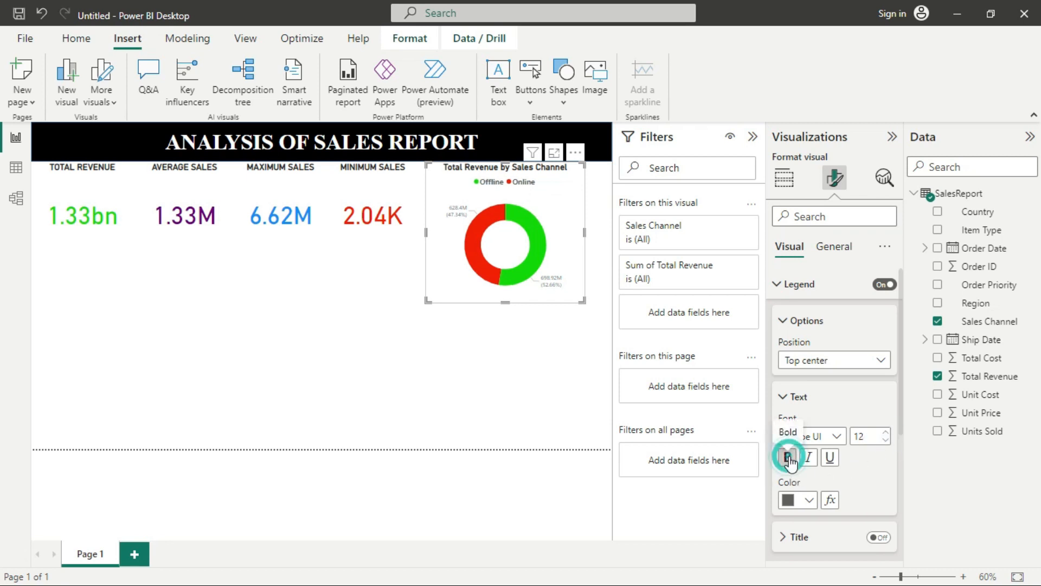
{"action": "left_click", "coordinate": [809, 500]}
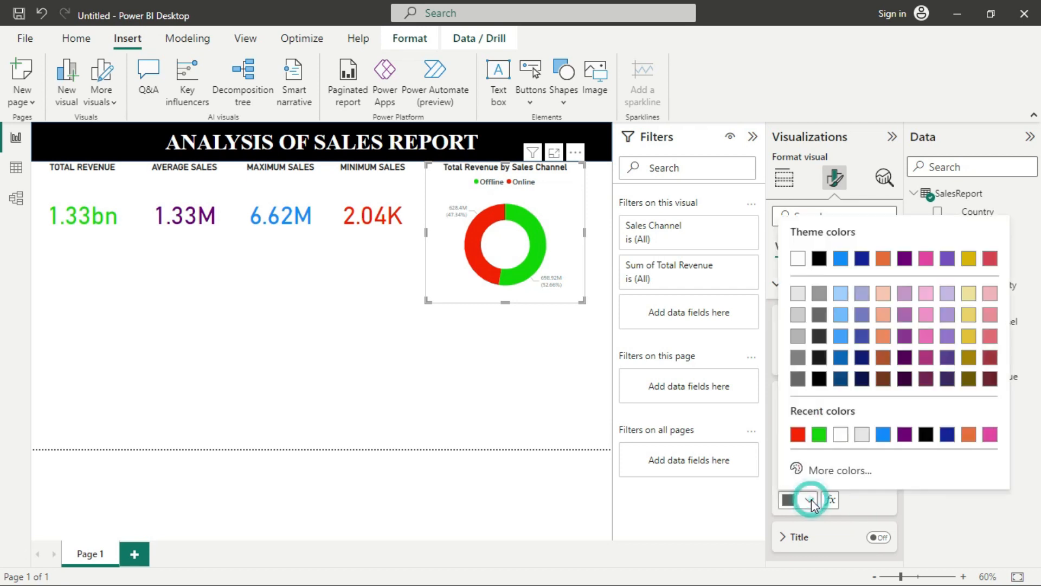
{"action": "left_click", "coordinate": [819, 259]}
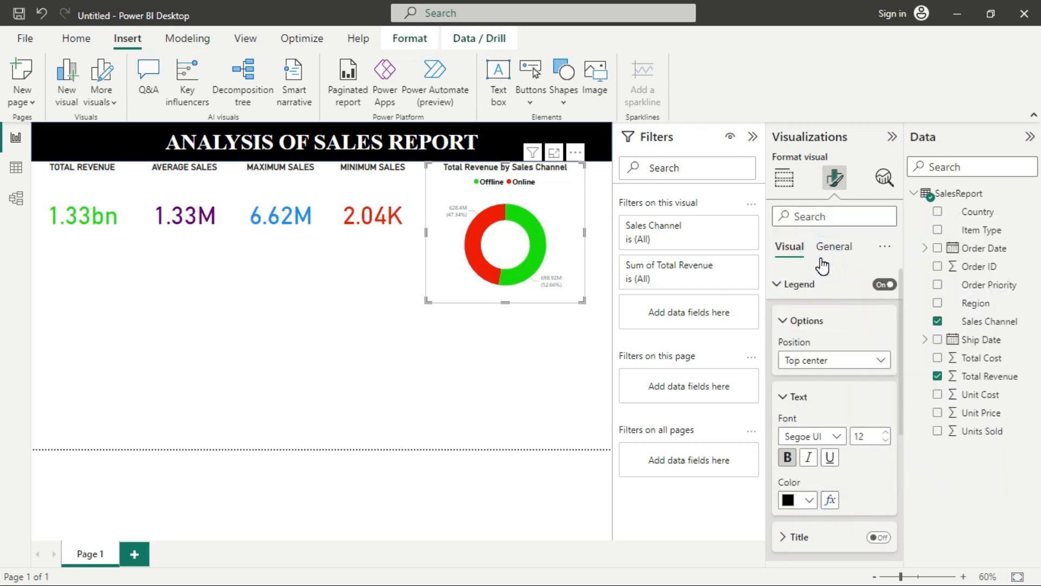
{"action": "left_click", "coordinate": [801, 323]}
{"action": "left_click", "coordinate": [798, 284]}
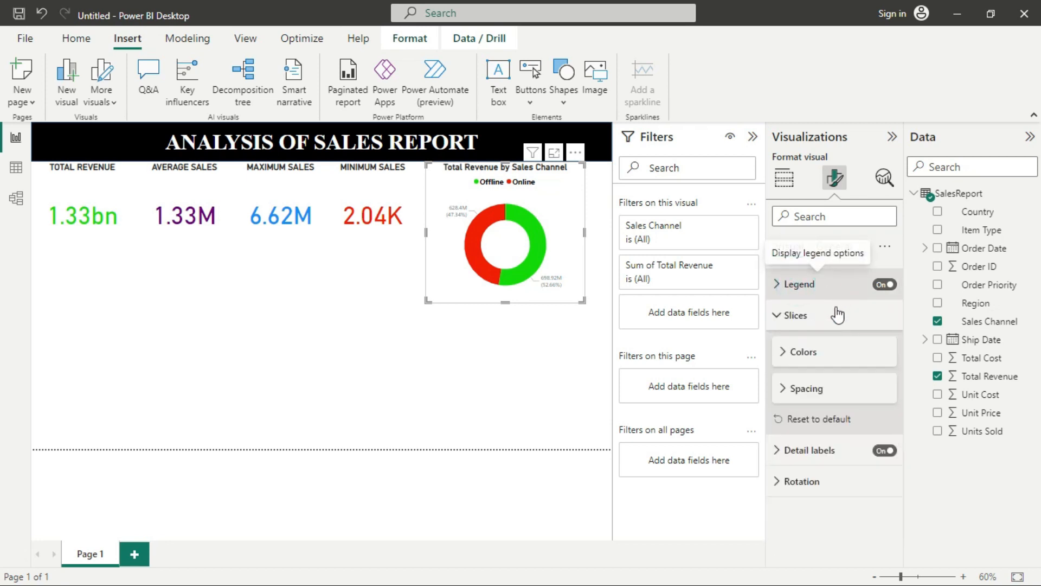
Set the font size of the donut chart's detail label values to 14.
{"action": "left_click", "coordinate": [801, 319]}
{"action": "left_click", "coordinate": [806, 353]}
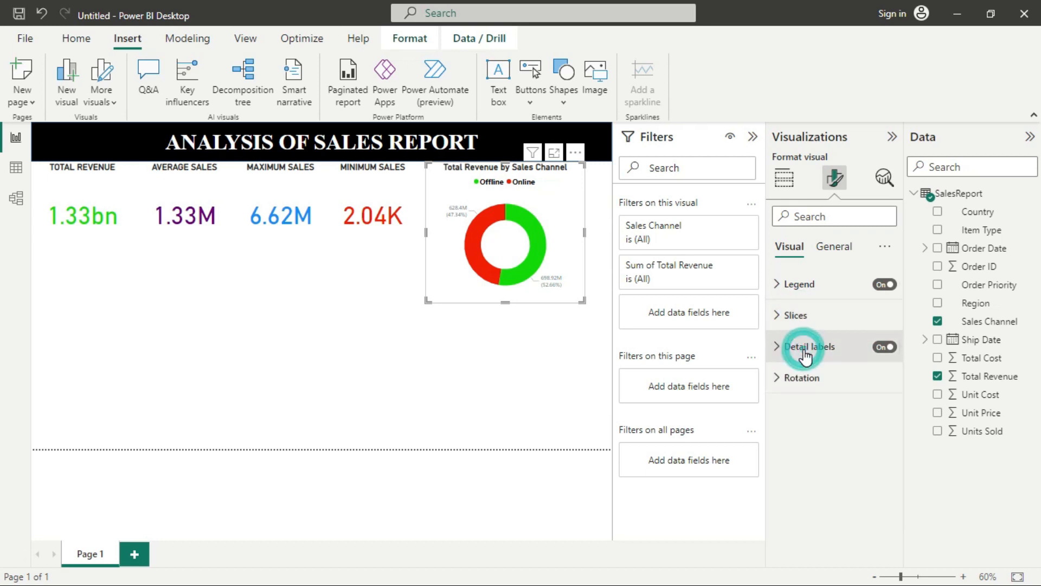
{"action": "left_click", "coordinate": [805, 520]}
{"action": "scroll", "coordinate": [822, 463], "scroll_direction": "down", "scroll_amount": 3}
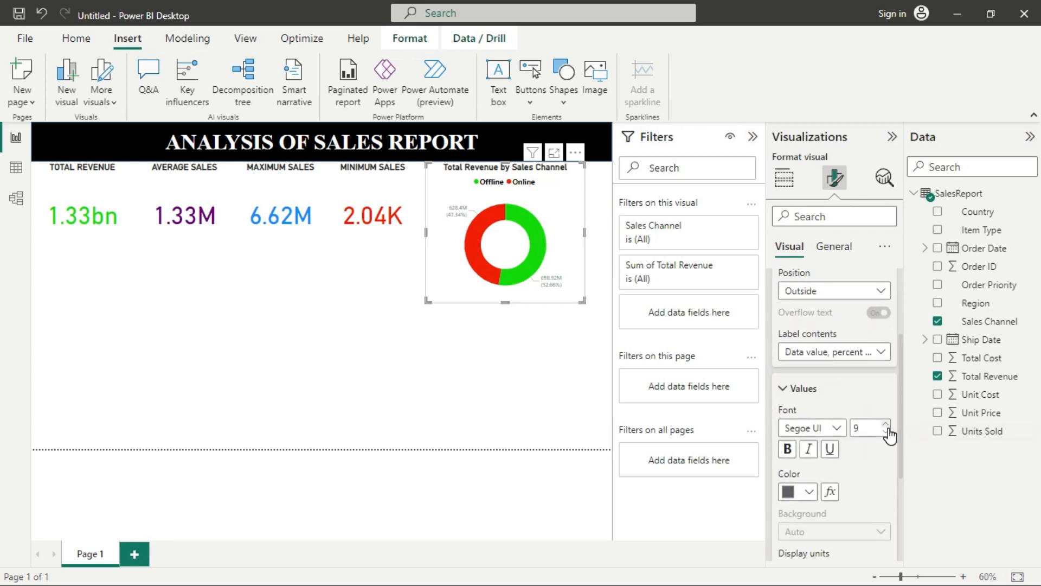
{"action": "left_click", "coordinate": [885, 425]}
{"action": "left_click", "coordinate": [885, 426]}
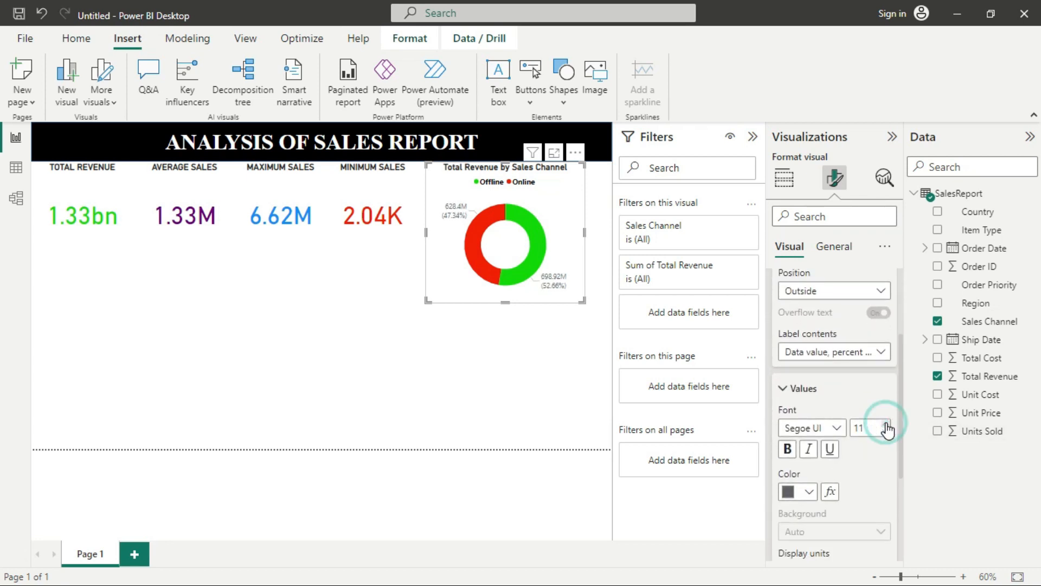
{"action": "left_click", "coordinate": [886, 425]}
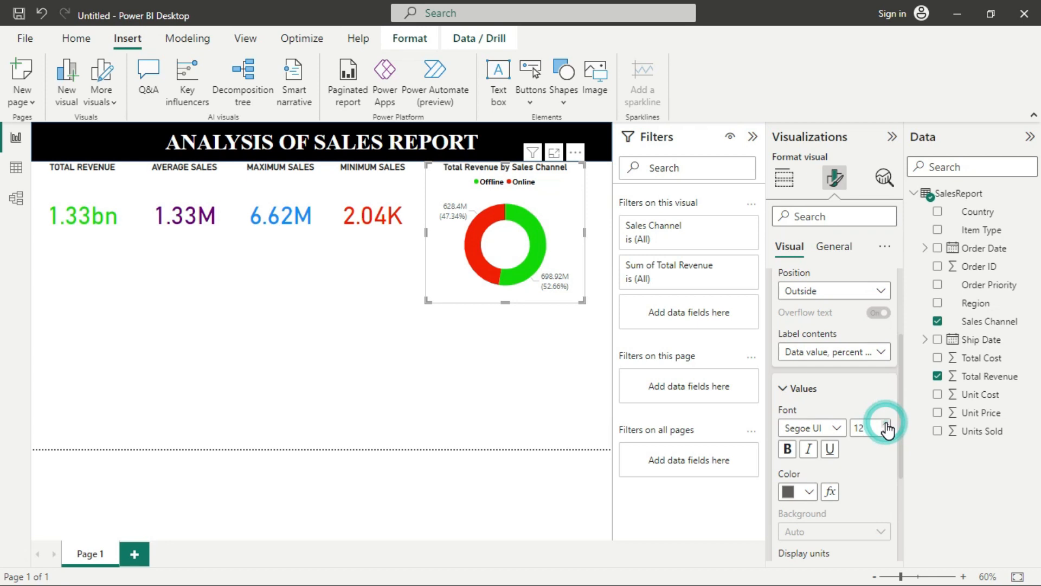
{"action": "left_click", "coordinate": [885, 425]}
{"action": "left_click", "coordinate": [886, 425]}
{"action": "left_click", "coordinate": [886, 425]}
{"action": "left_click", "coordinate": [886, 425]}
{"action": "left_click", "coordinate": [886, 432]}
{"action": "left_click", "coordinate": [886, 432]}
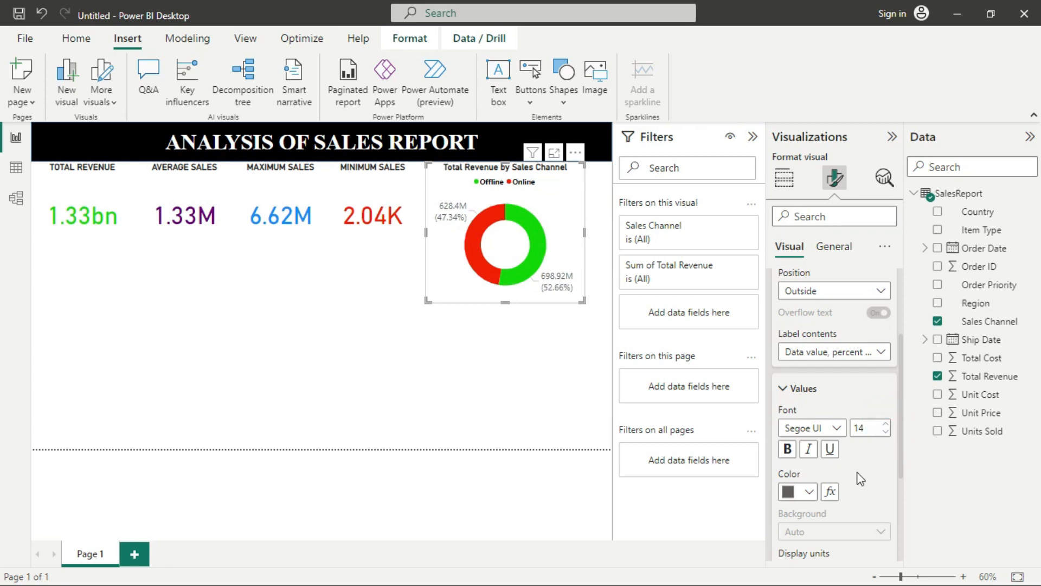
Make the donut chart's detail label values black and bold.
{"action": "left_click", "coordinate": [809, 491]}
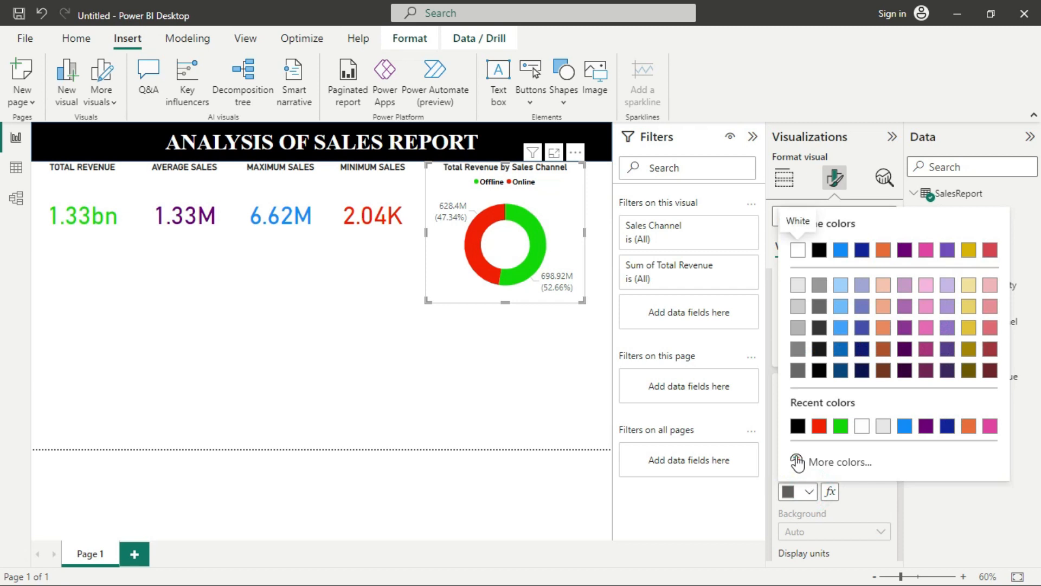
{"action": "left_click", "coordinate": [798, 426]}
{"action": "left_click", "coordinate": [788, 449]}
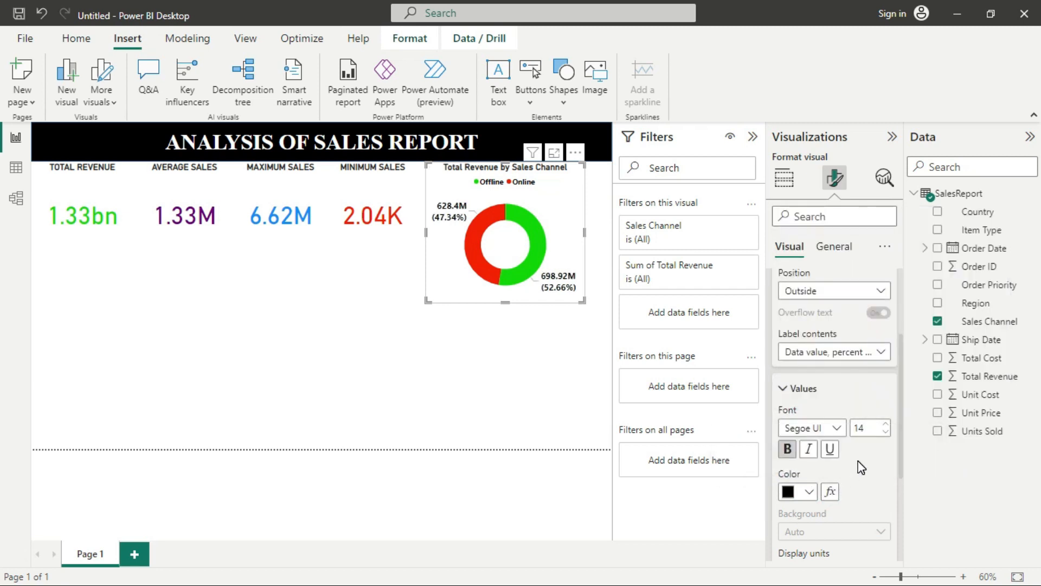
Set the label contents of the donut chart's detail labels to Percent of total.
{"action": "left_click", "coordinate": [794, 392]}
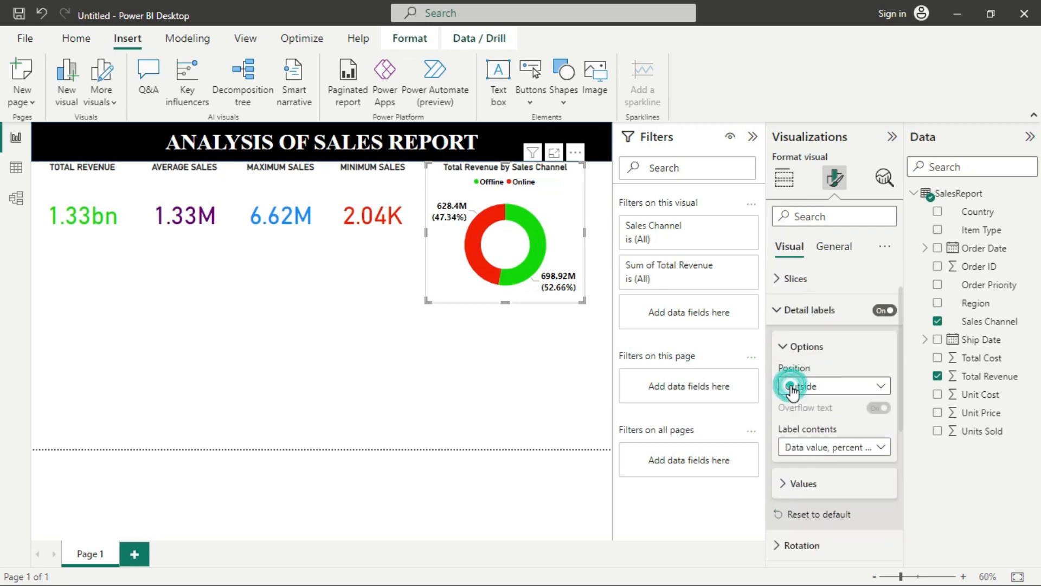
{"action": "left_click", "coordinate": [808, 483]}
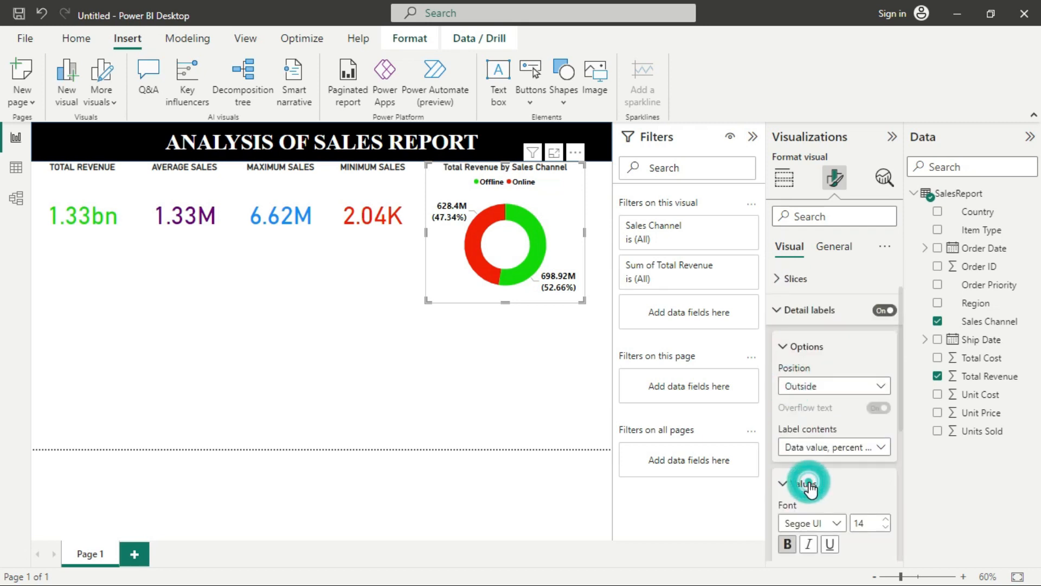
{"action": "scroll", "coordinate": [811, 487], "scroll_direction": "down", "scroll_amount": 2}
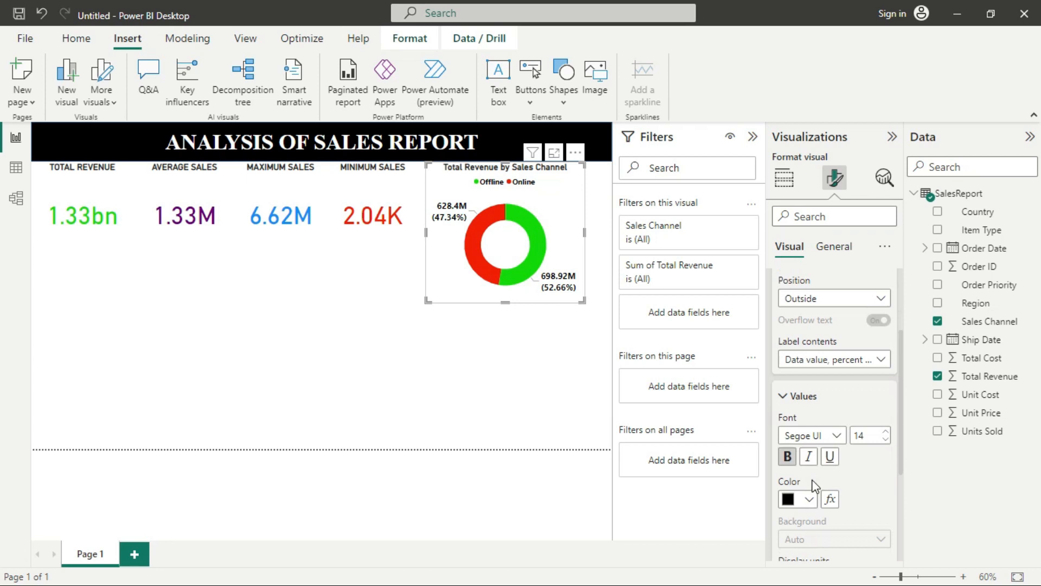
{"action": "scroll", "coordinate": [814, 485], "scroll_direction": "down", "scroll_amount": 3}
{"action": "scroll", "coordinate": [814, 480], "scroll_direction": "down", "scroll_amount": 1}
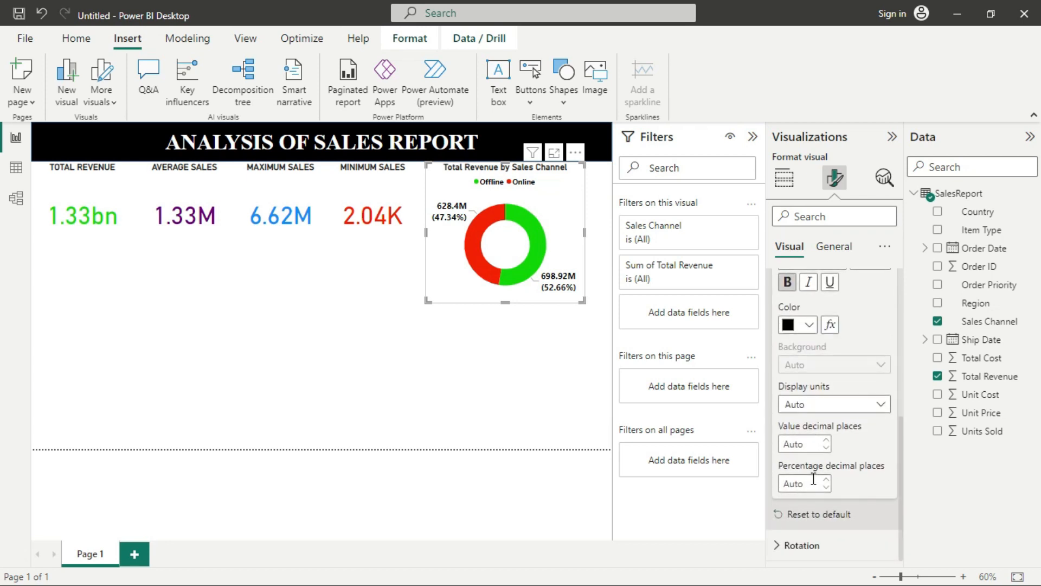
{"action": "scroll", "coordinate": [814, 479], "scroll_direction": "up", "scroll_amount": 4}
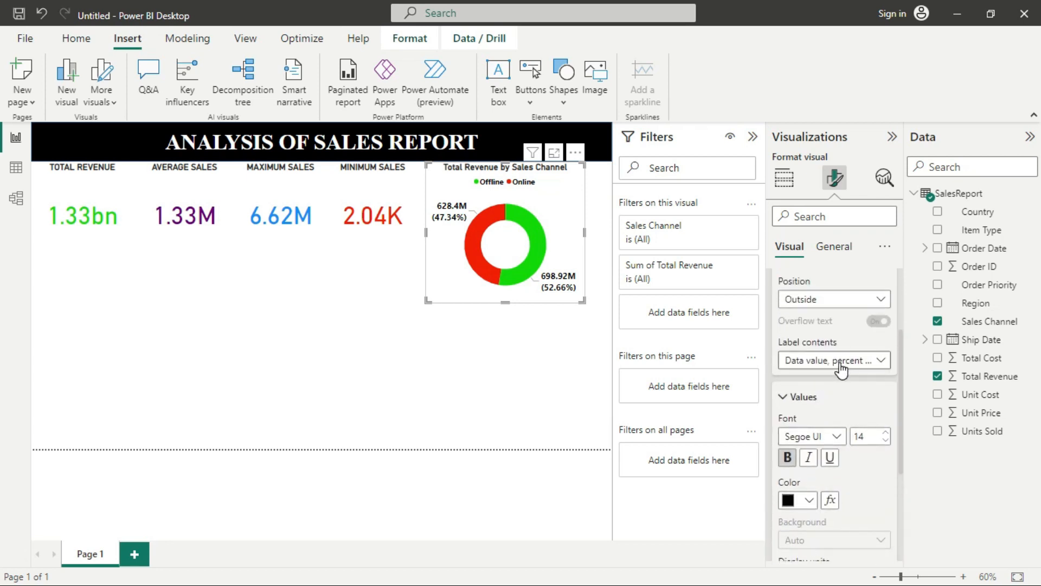
{"action": "left_click", "coordinate": [784, 399]}
{"action": "left_click", "coordinate": [847, 446]}
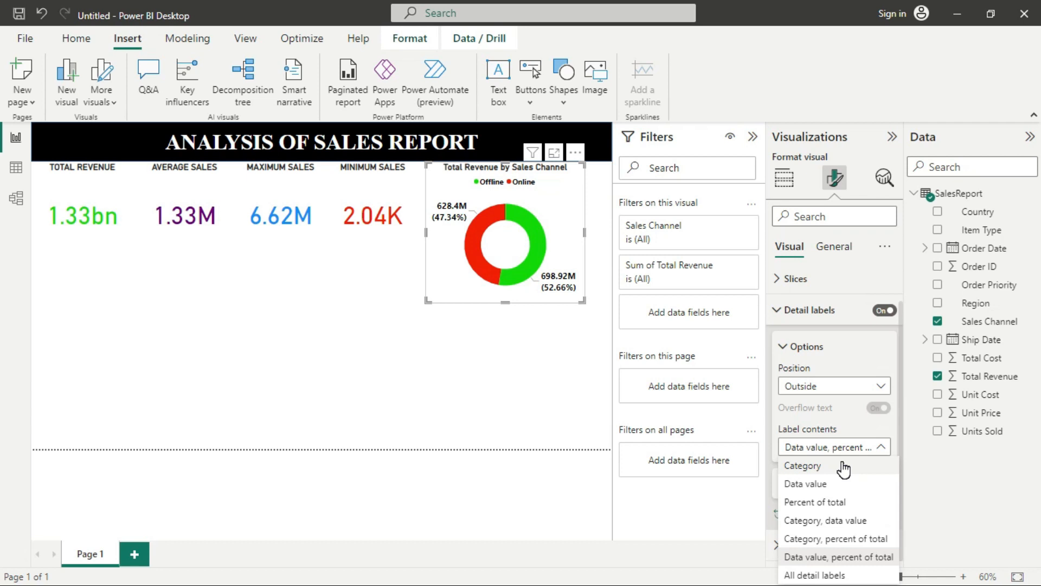
{"action": "left_click", "coordinate": [827, 503]}
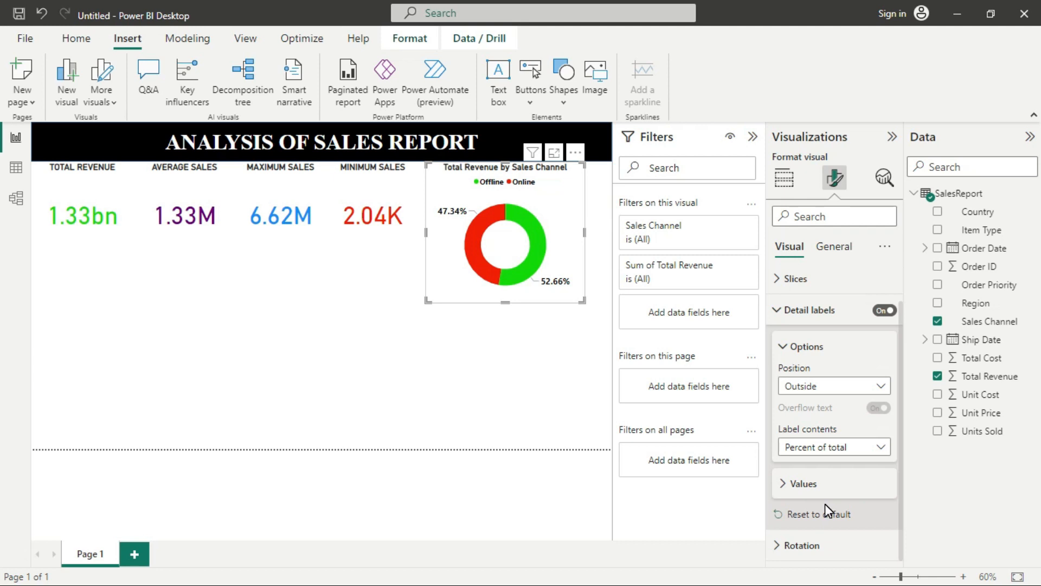
Try Data value as the donut chart's label contents and return to Percent of total.
{"action": "left_click", "coordinate": [849, 458]}
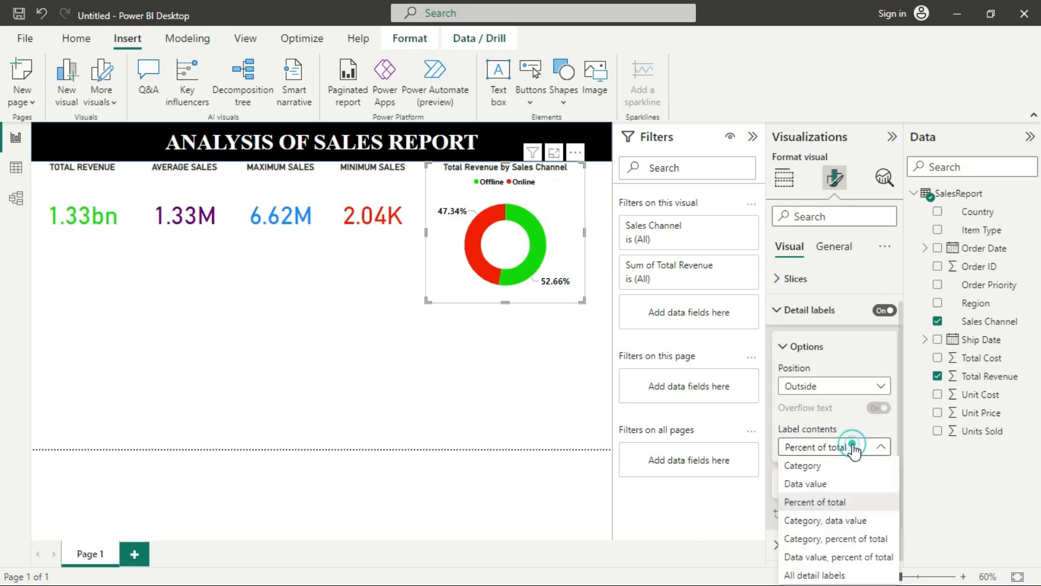
{"action": "left_click", "coordinate": [816, 483]}
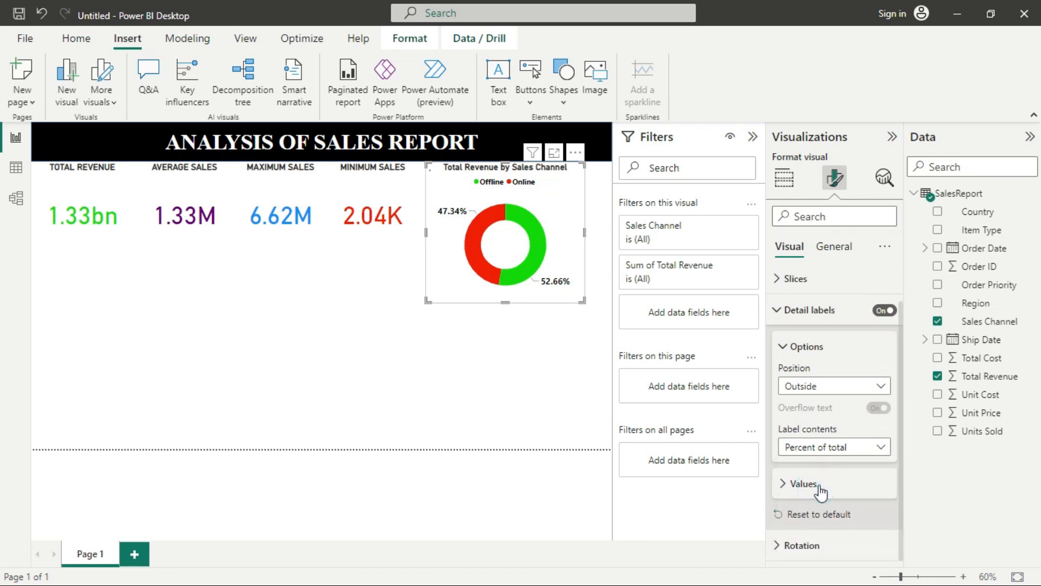
{"action": "left_click", "coordinate": [849, 450]}
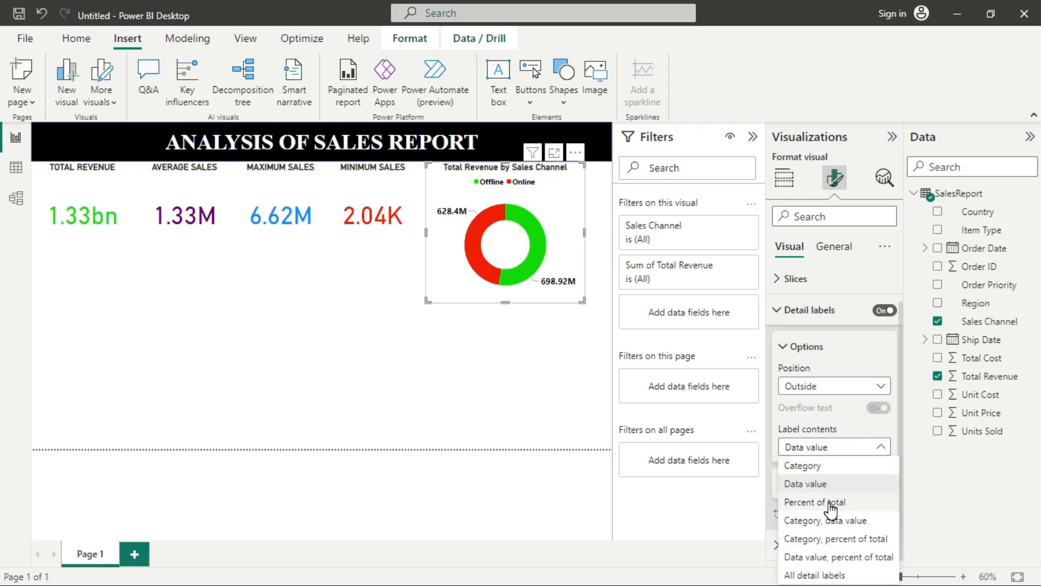
{"action": "left_click", "coordinate": [829, 503]}
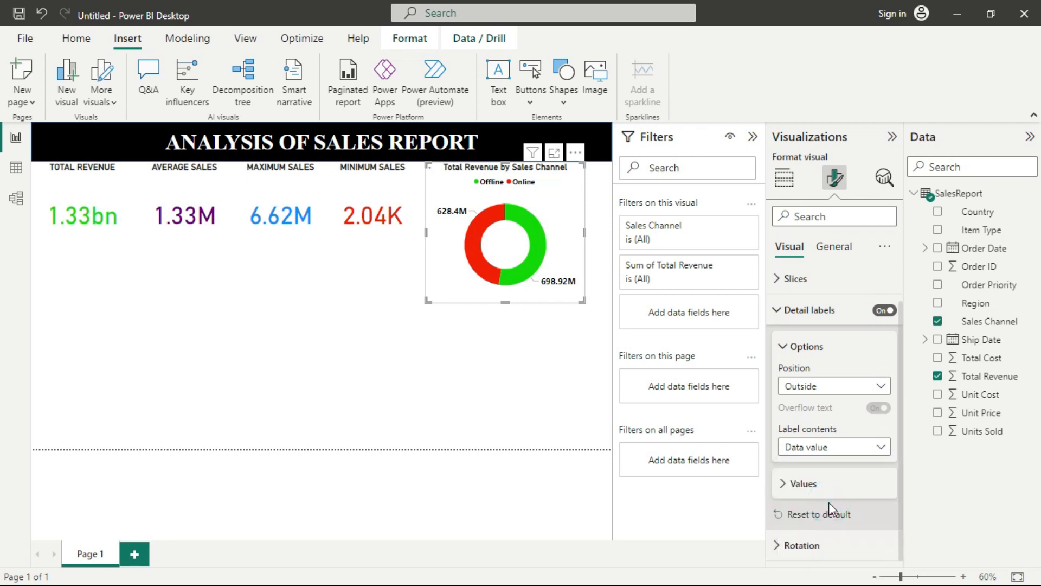
Try the donut chart's detail labels in the Inside and Outside positions, ending with Inside.
{"action": "left_click", "coordinate": [815, 387]}
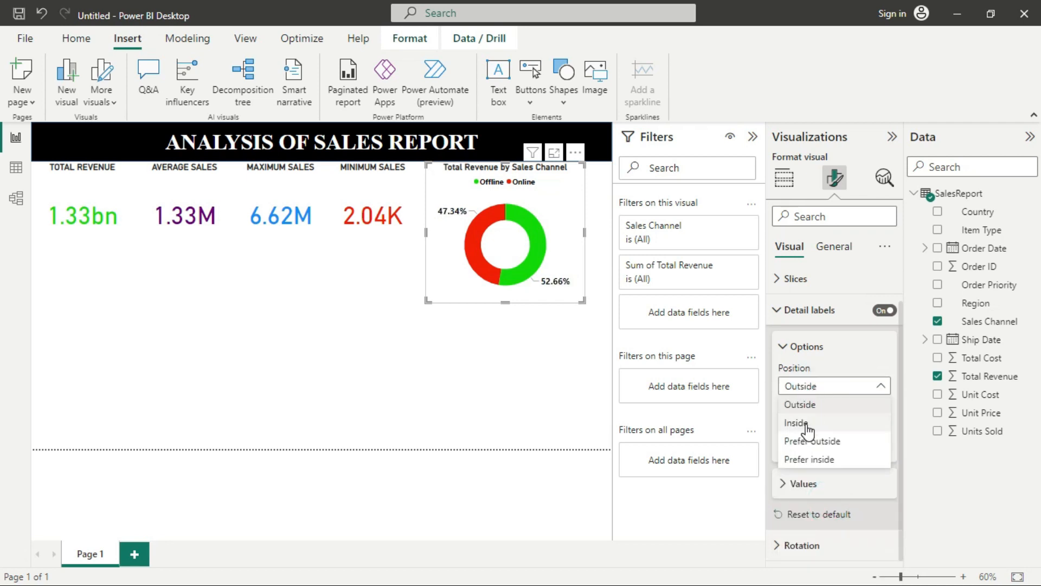
{"action": "left_click", "coordinate": [806, 426]}
{"action": "left_click", "coordinate": [835, 387]}
{"action": "left_click", "coordinate": [819, 405]}
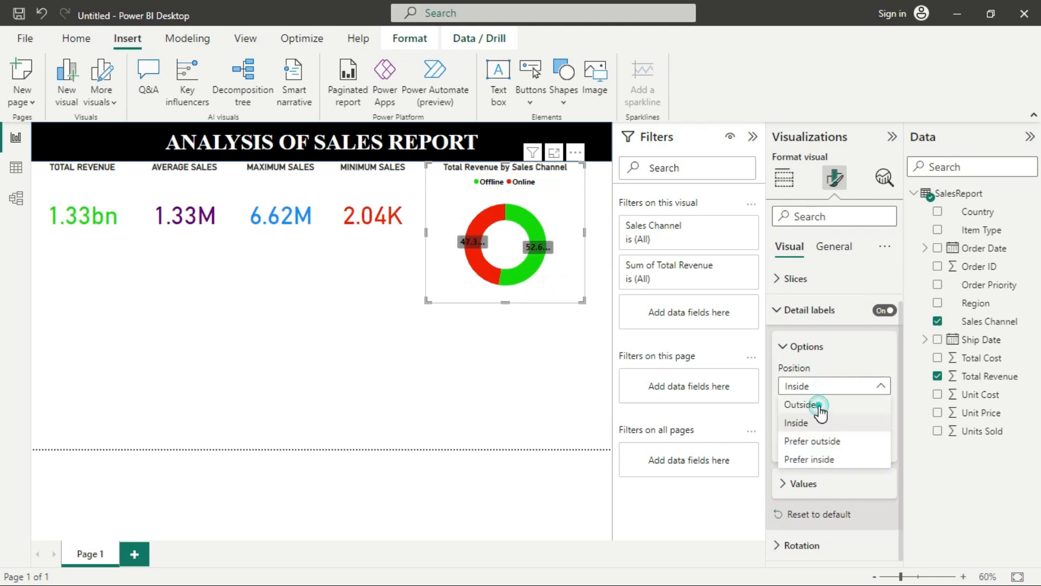
{"action": "left_click", "coordinate": [835, 387]}
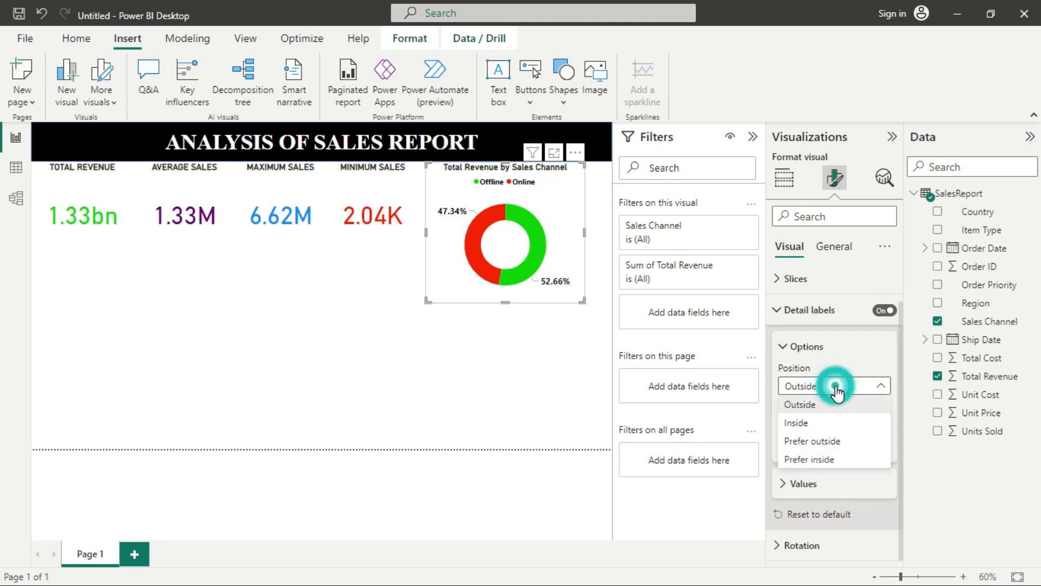
{"action": "left_click", "coordinate": [808, 424]}
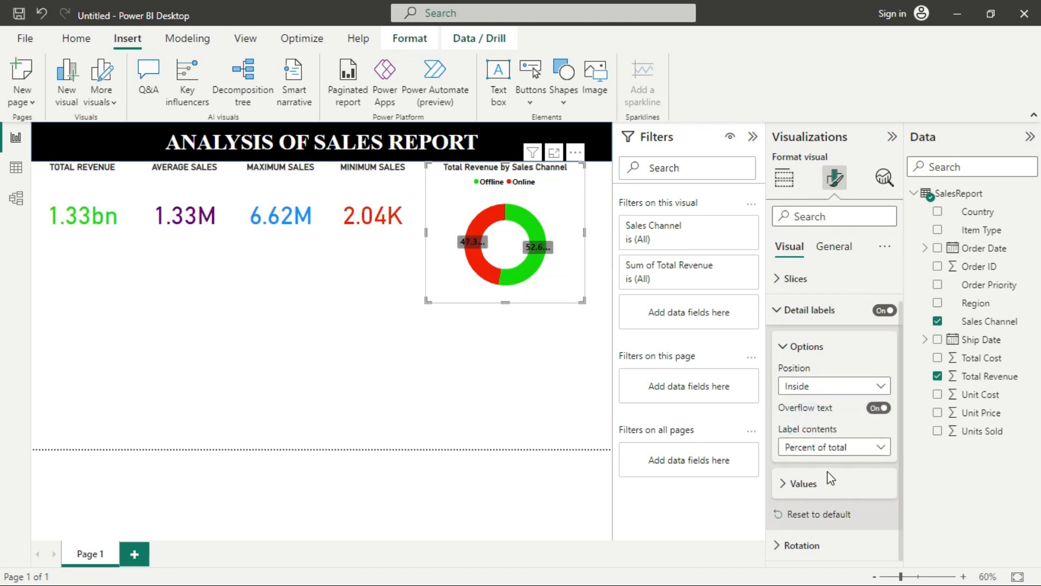
Change the color of the donut chart's detail label values to white.
{"action": "left_click", "coordinate": [806, 347]}
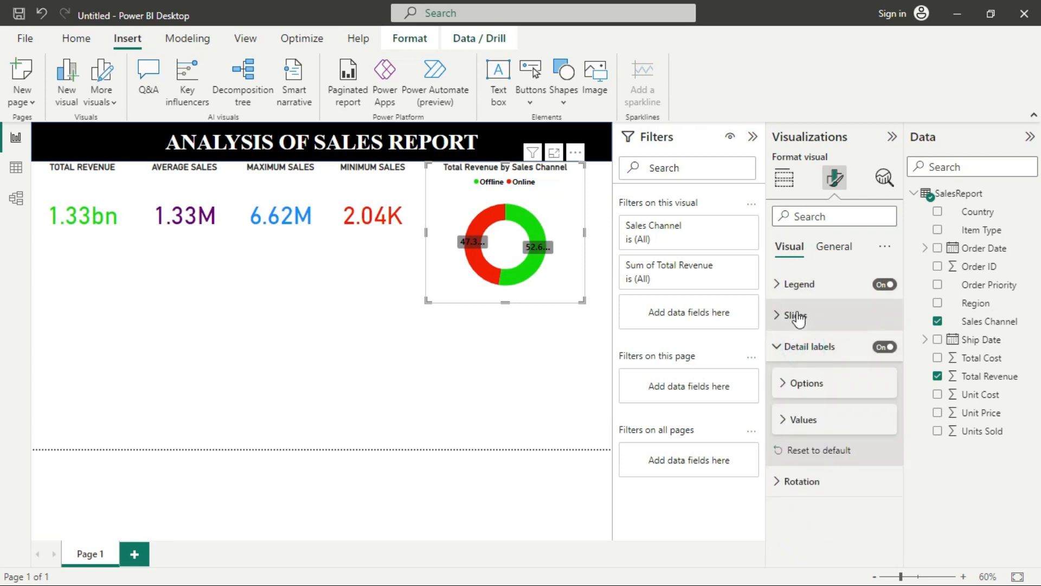
{"action": "left_click", "coordinate": [802, 420]}
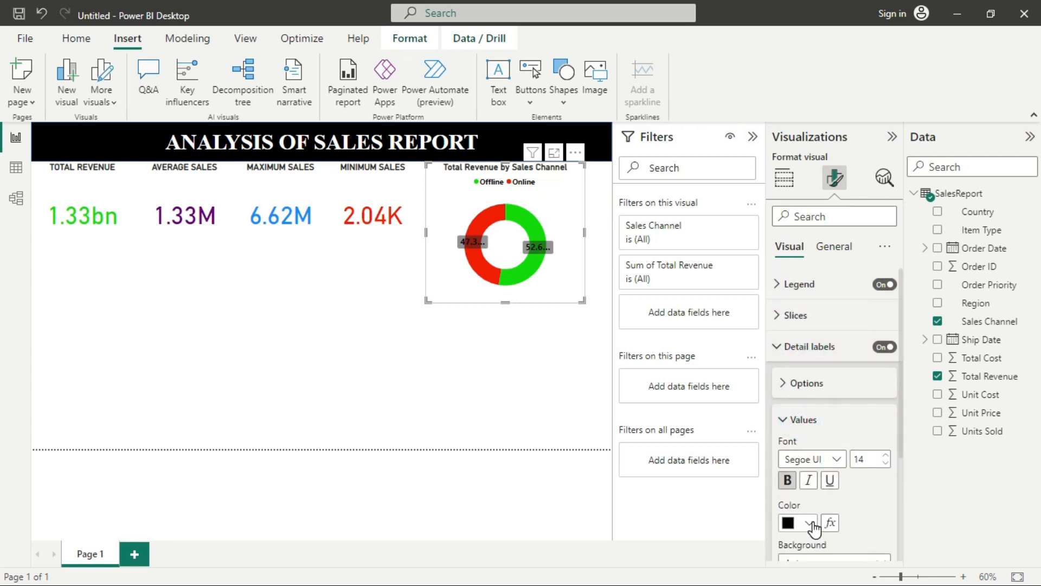
{"action": "left_click", "coordinate": [810, 523]}
{"action": "left_click", "coordinate": [797, 281]}
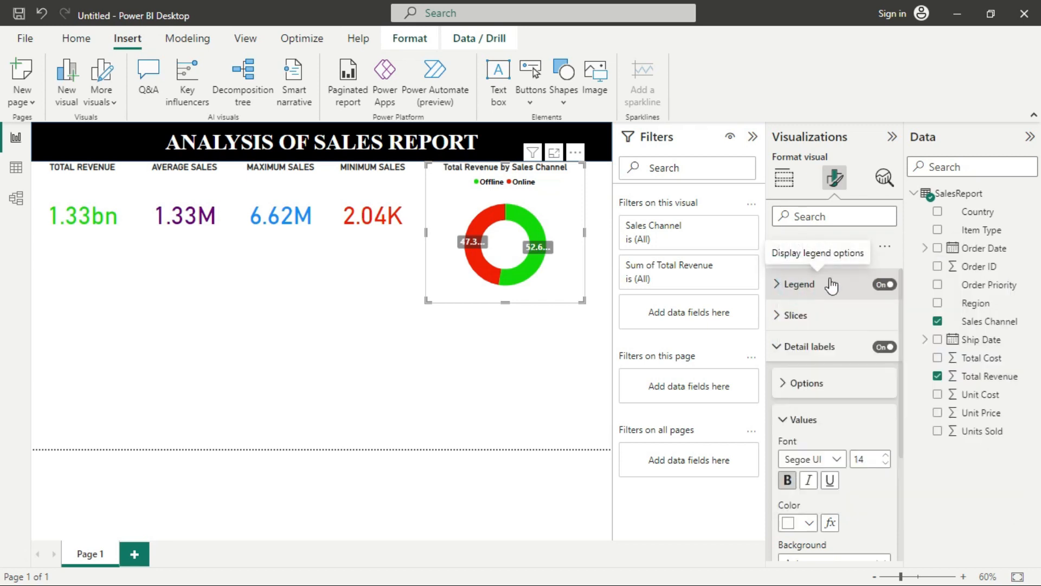
Set the position of the donut chart's detail labels back to Outside.
{"action": "left_click", "coordinate": [536, 335]}
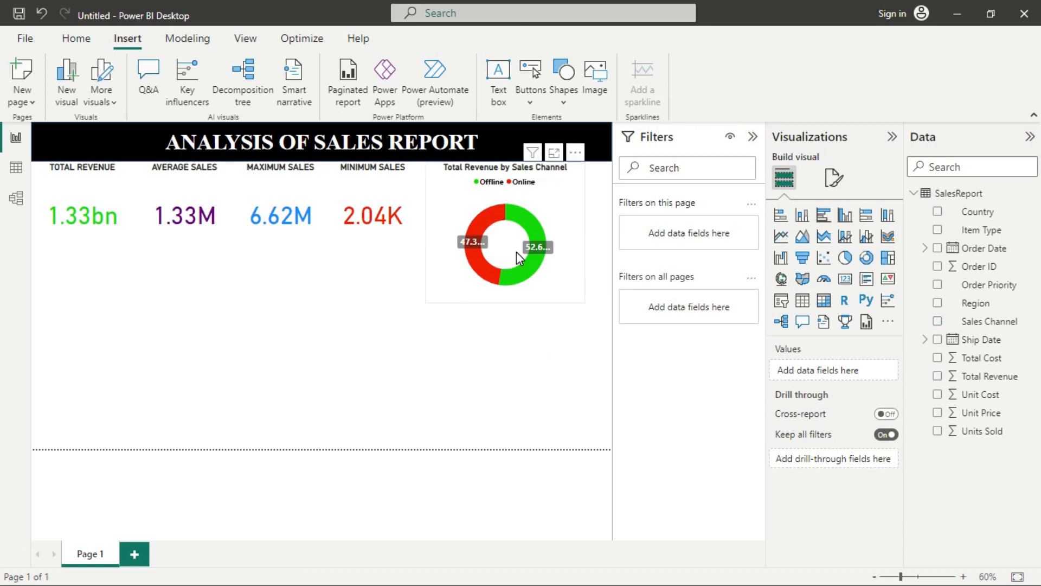
{"action": "left_click", "coordinate": [546, 222]}
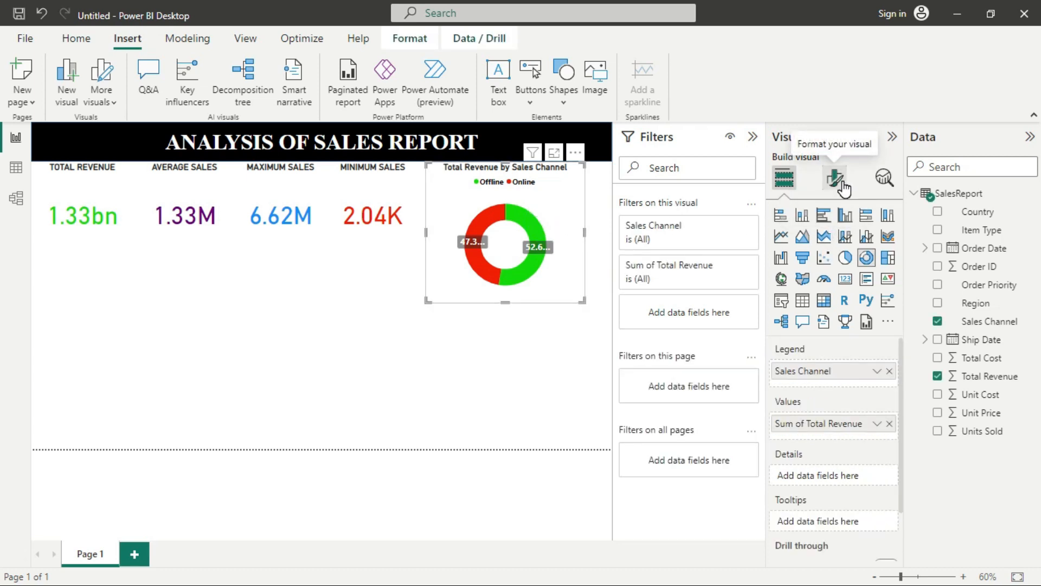
{"action": "left_click", "coordinate": [843, 183]}
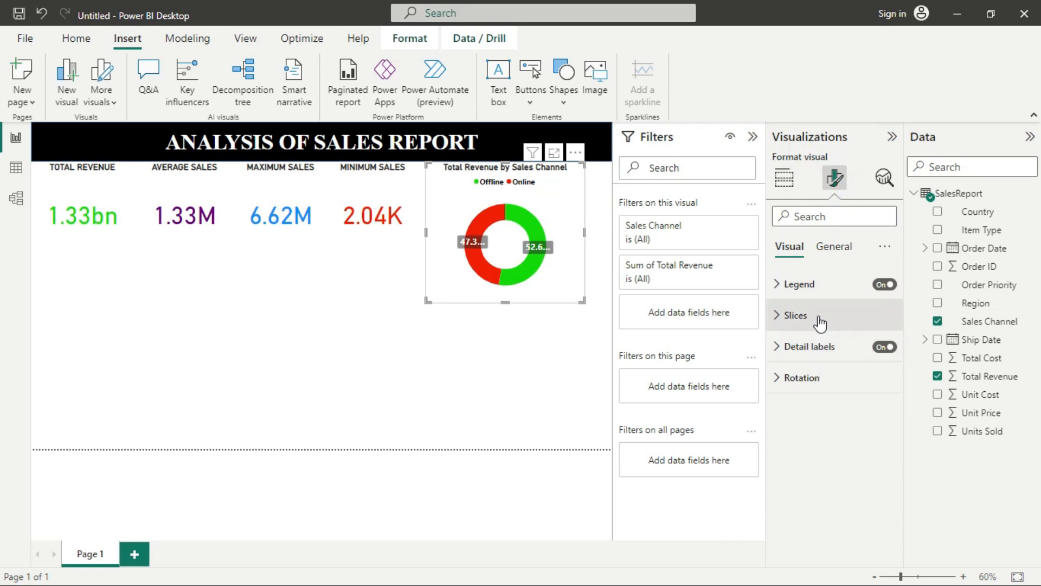
{"action": "left_click", "coordinate": [812, 345]}
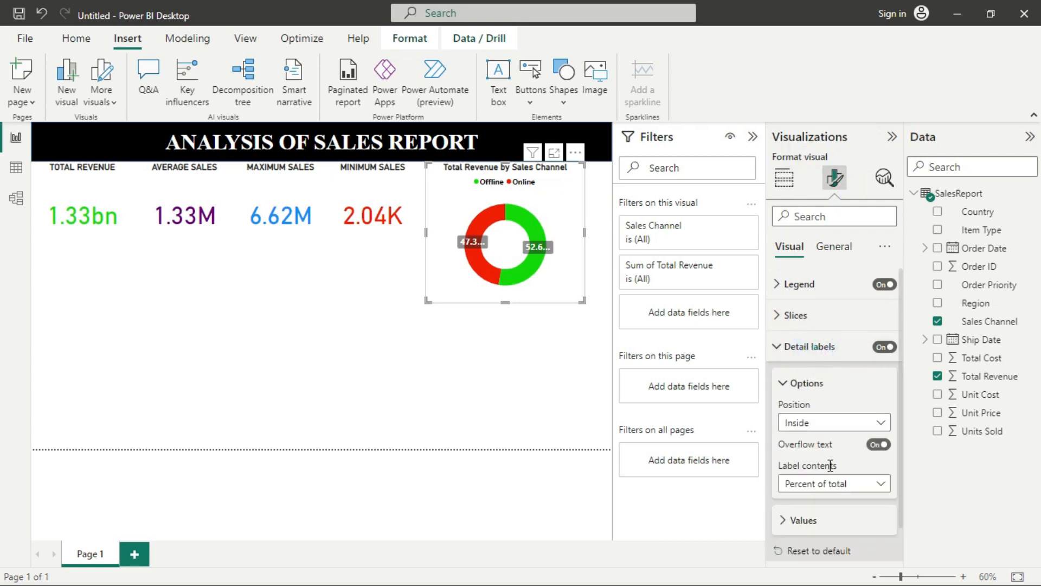
{"action": "scroll", "coordinate": [830, 466], "scroll_direction": "down", "scroll_amount": 1}
{"action": "left_click", "coordinate": [849, 387]}
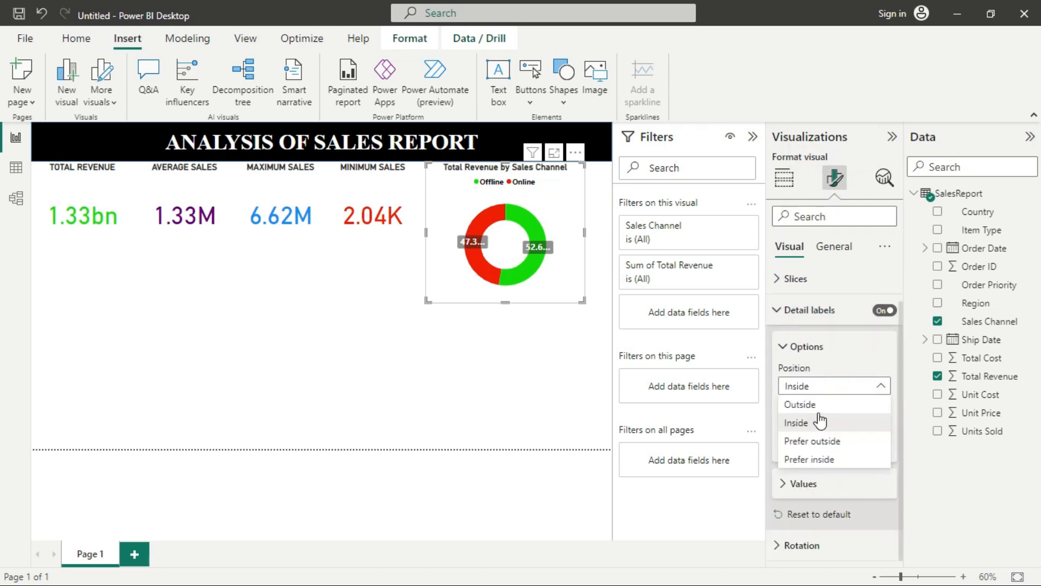
{"action": "left_click", "coordinate": [804, 405]}
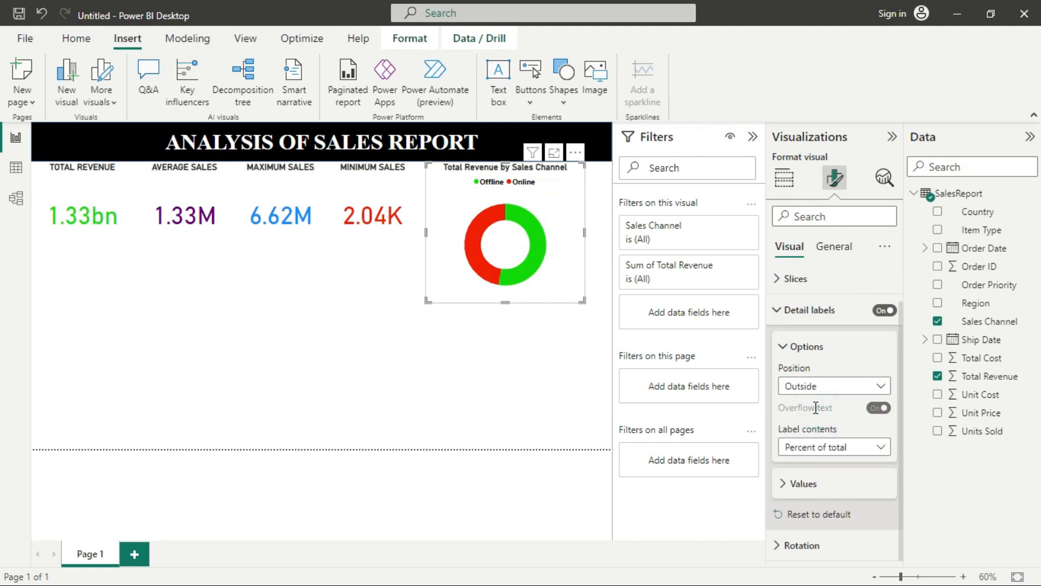
Set the color of the donut chart's detail label values back to black.
{"action": "left_click", "coordinate": [798, 354]}
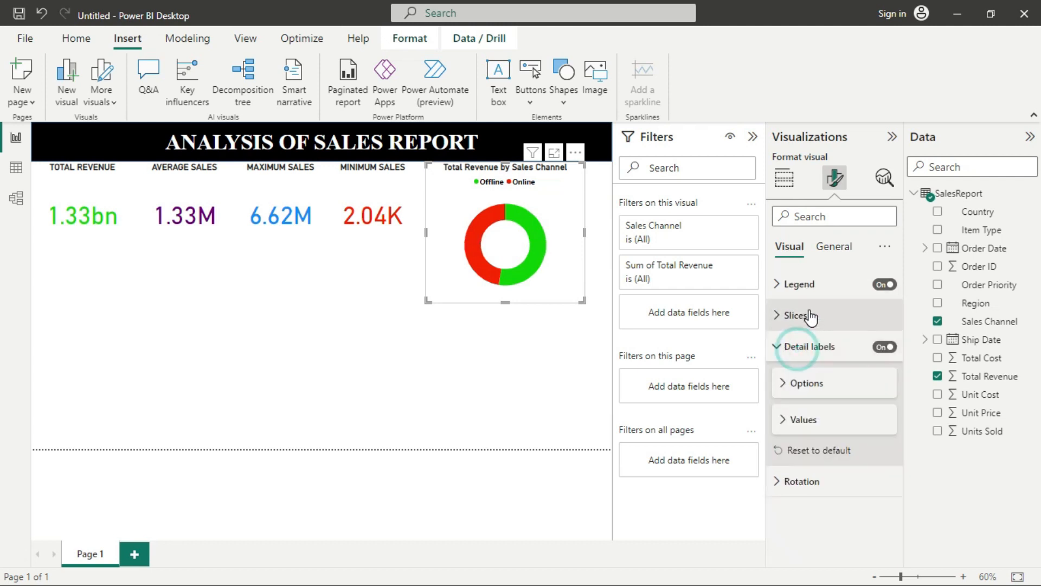
{"action": "left_click", "coordinate": [801, 423]}
{"action": "left_click", "coordinate": [809, 522]}
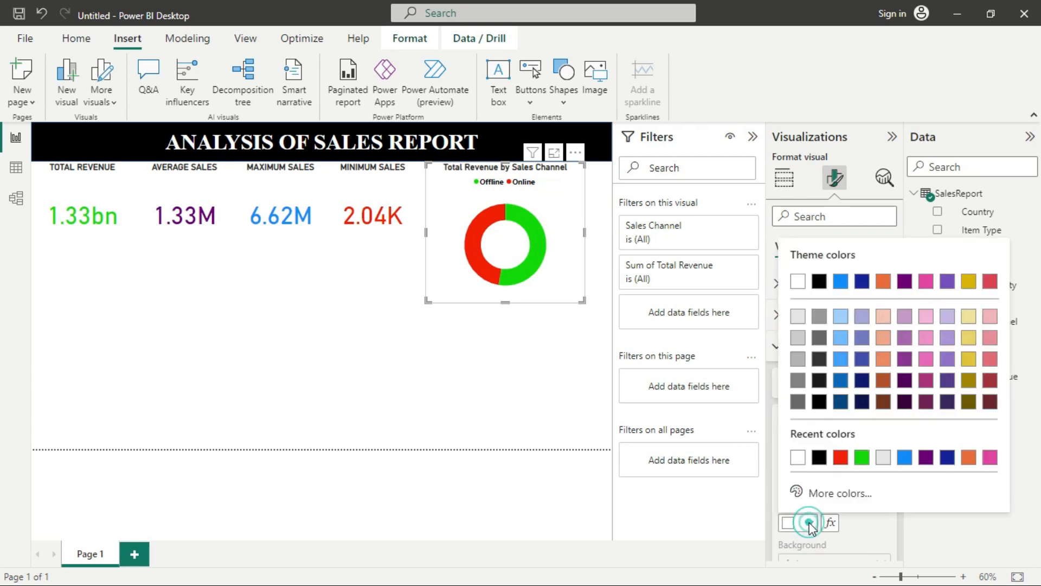
{"action": "left_click", "coordinate": [820, 282]}
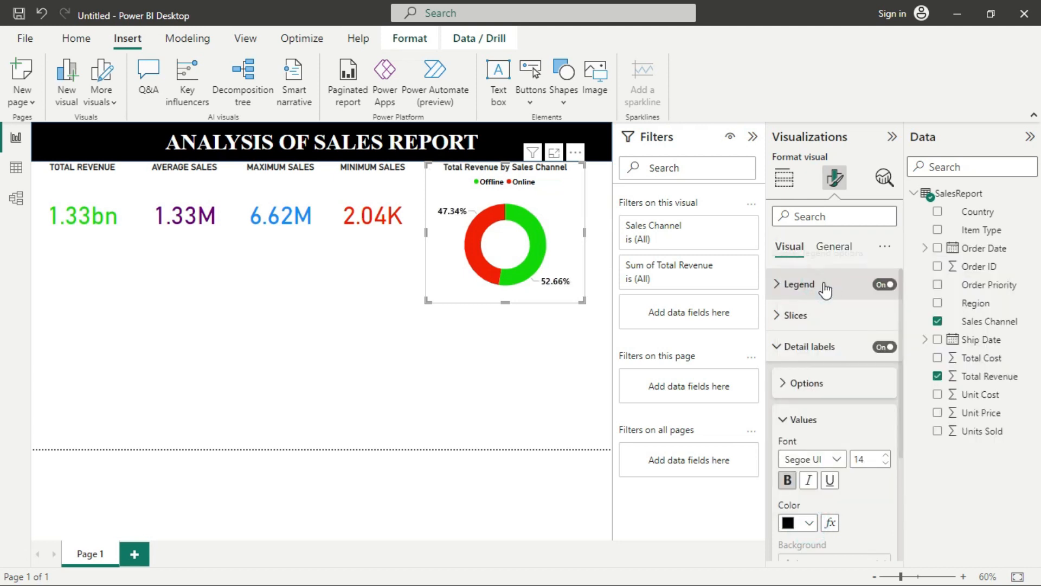
Add a stacked bar chart of Total Revenue by Region and place it, enlarged, beneath the Total Revenue and Average Sales cards.
{"action": "left_click", "coordinate": [345, 299]}
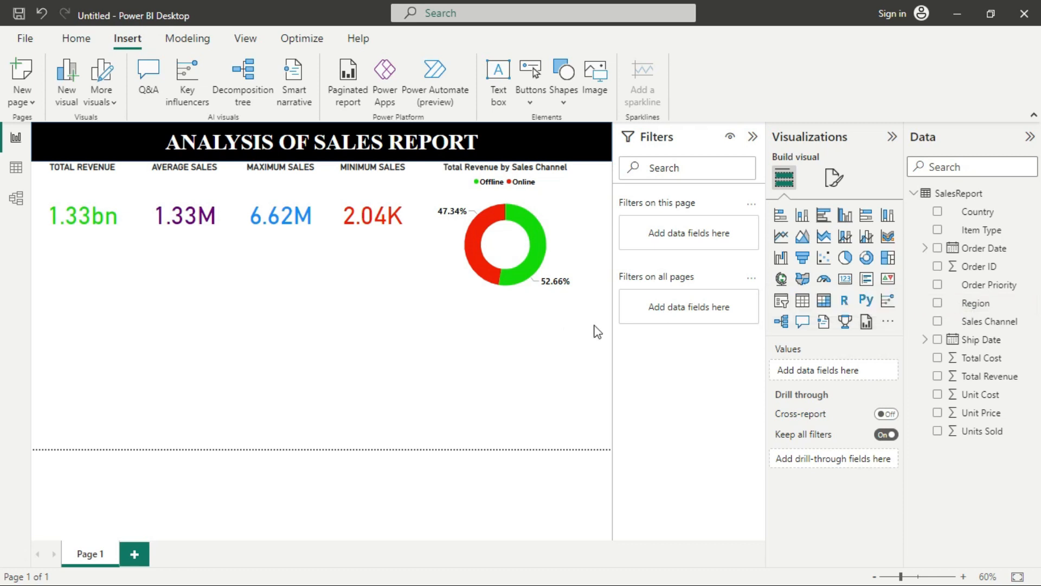
{"action": "left_click", "coordinate": [782, 218]}
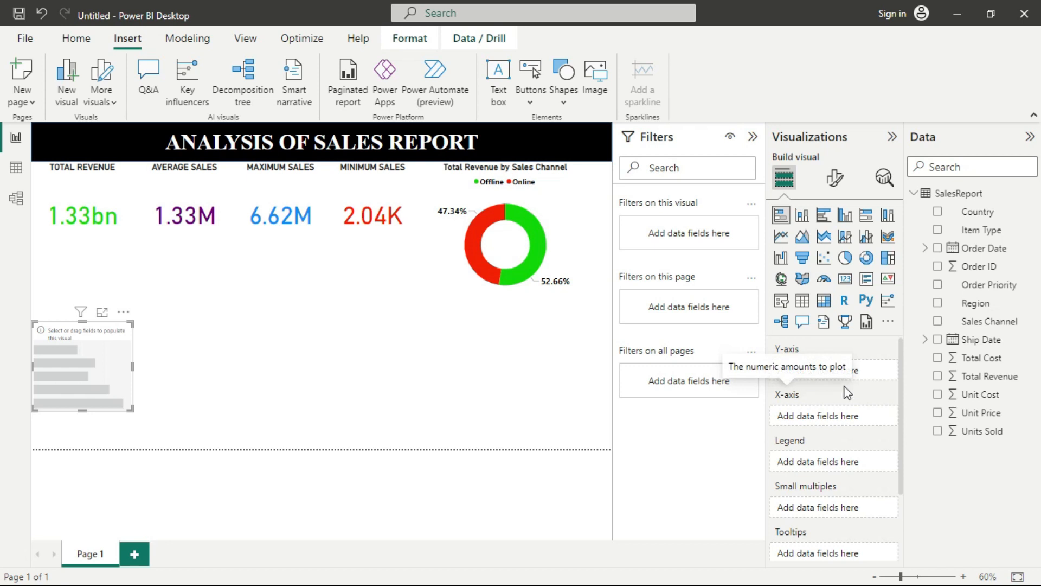
{"action": "left_click", "coordinate": [938, 303]}
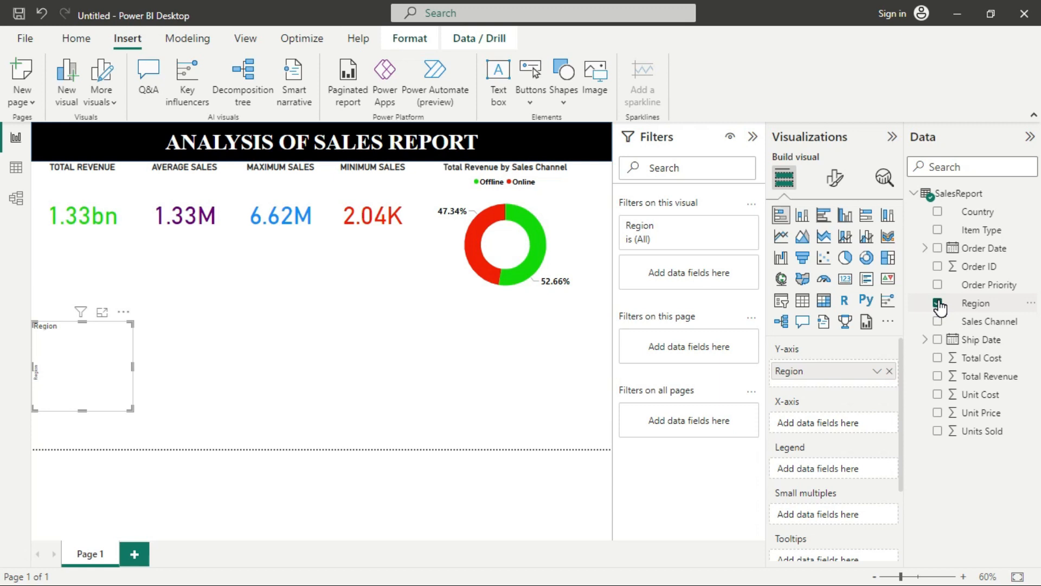
{"action": "left_click", "coordinate": [939, 376]}
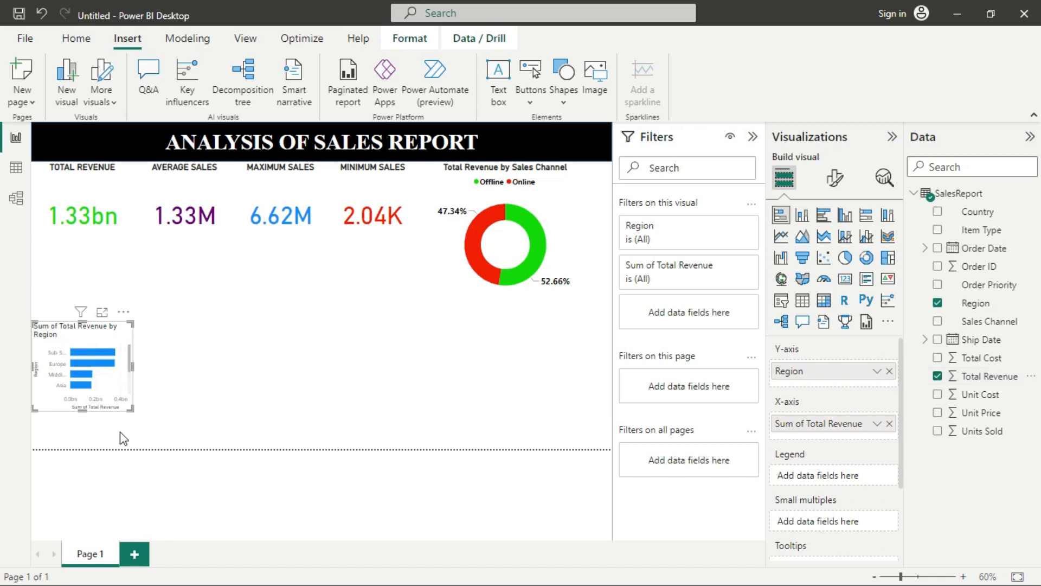
{"action": "left_click_drag", "start_coordinate": [128, 408], "coordinate": [184, 443]}
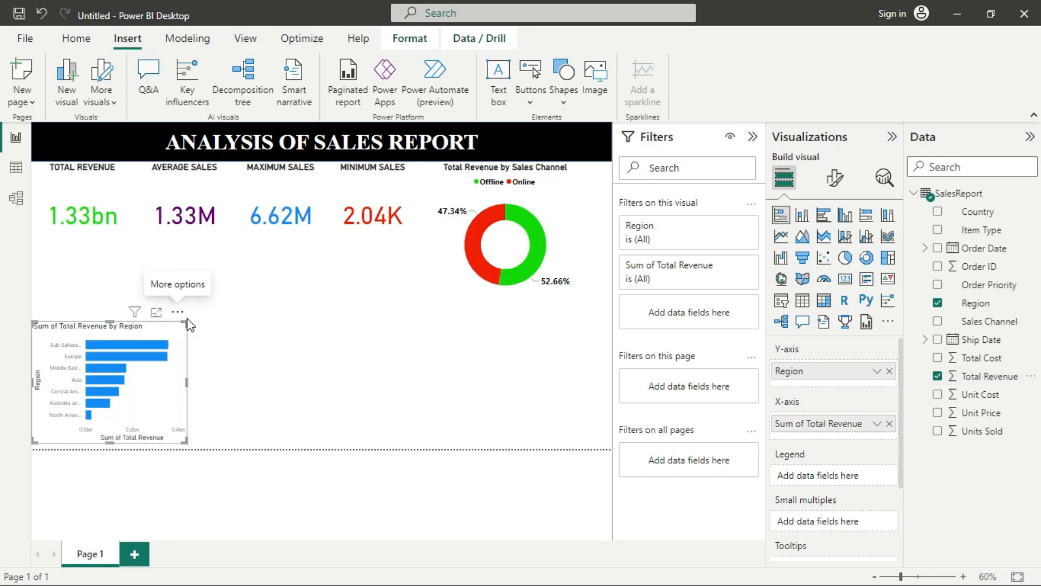
{"action": "left_click_drag", "start_coordinate": [183, 321], "coordinate": [187, 265]}
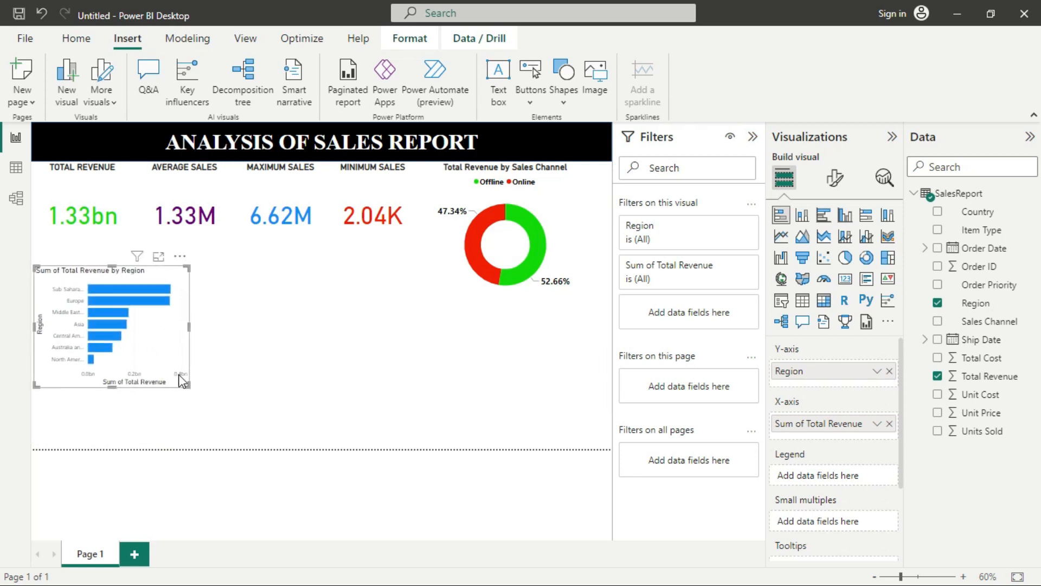
Enlarge the region bar chart toward the page's lower edge and filter Region to the Top 5 by Sum of Total Revenue.
{"action": "left_click_drag", "start_coordinate": [187, 383], "coordinate": [259, 444]}
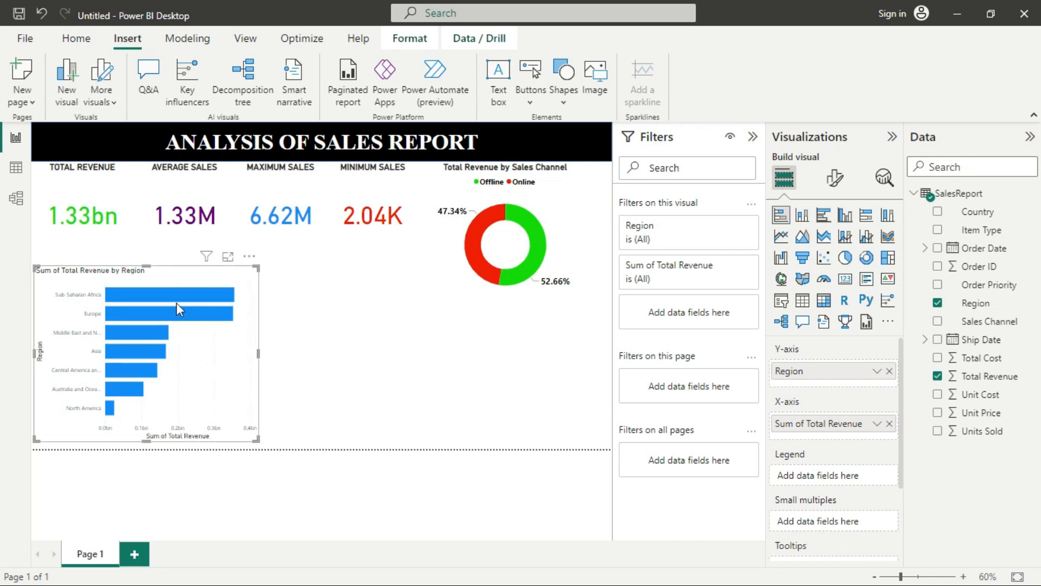
{"action": "mouse_move", "coordinate": [177, 298]}
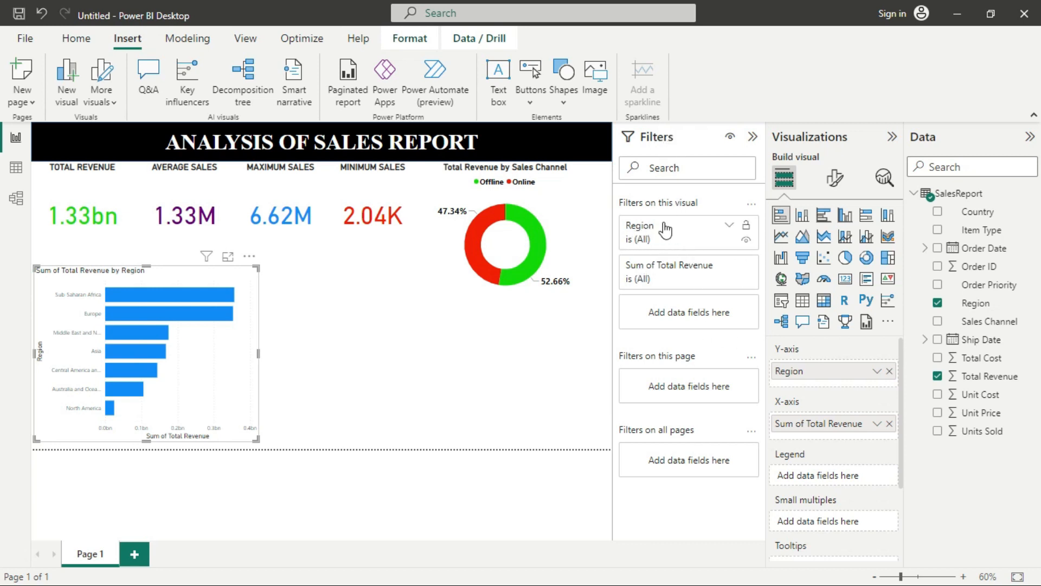
{"action": "left_click", "coordinate": [730, 228]}
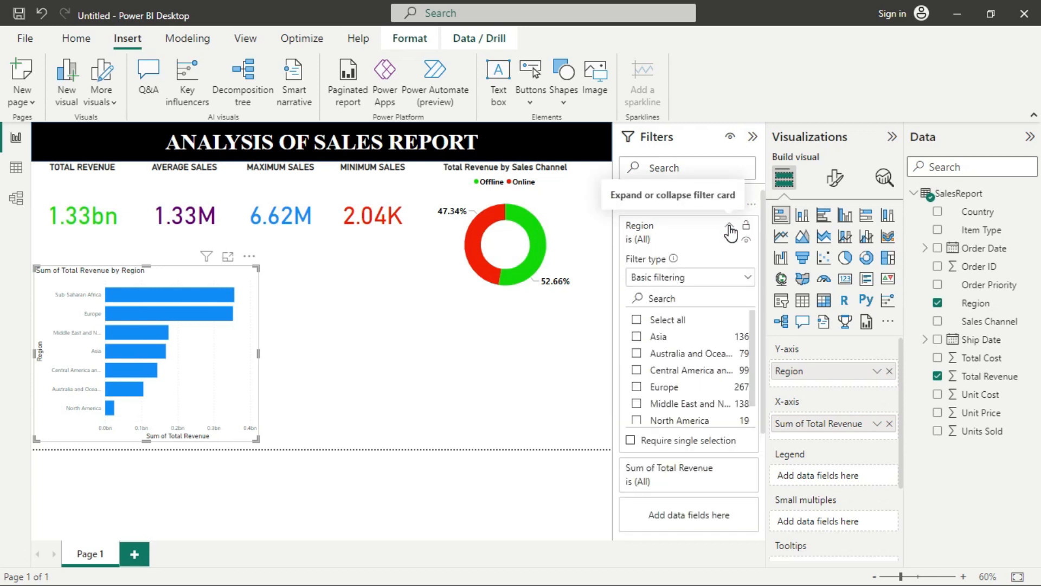
{"action": "left_click", "coordinate": [695, 275]}
{"action": "left_click", "coordinate": [650, 336]}
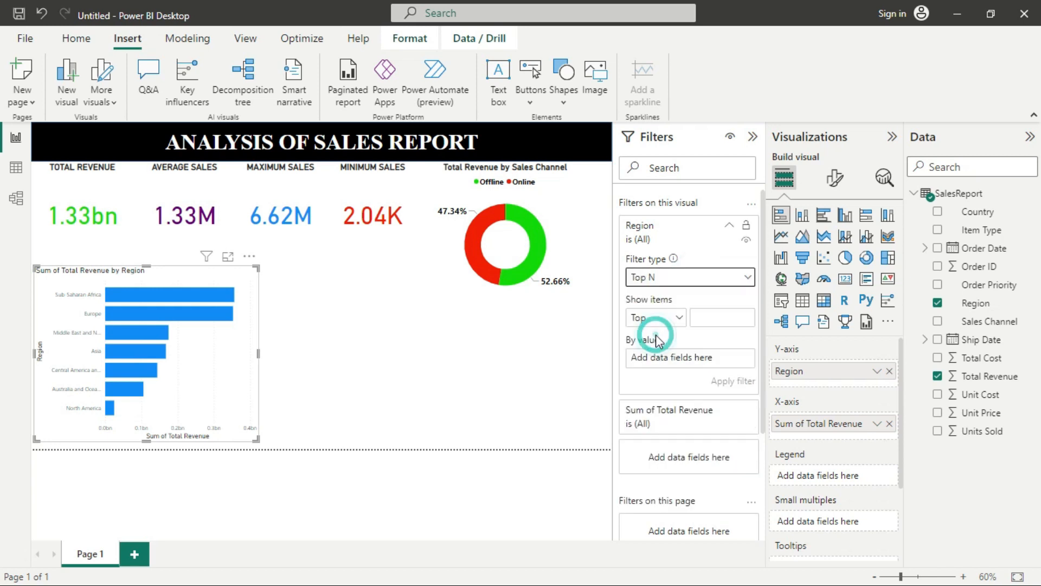
{"action": "left_click", "coordinate": [714, 317]}
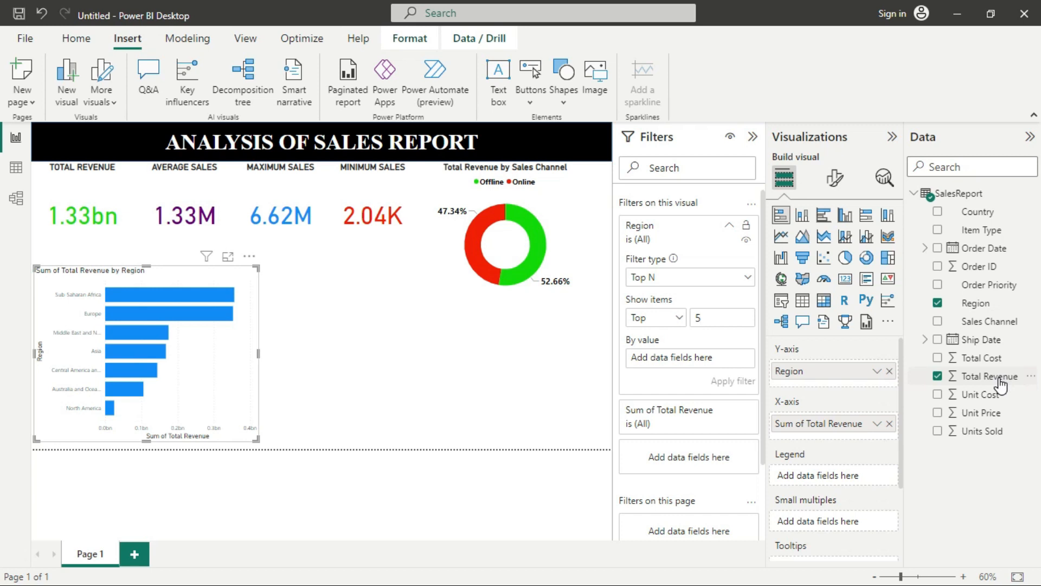
{"action": "left_click_drag", "start_coordinate": [984, 376], "coordinate": [695, 359]}
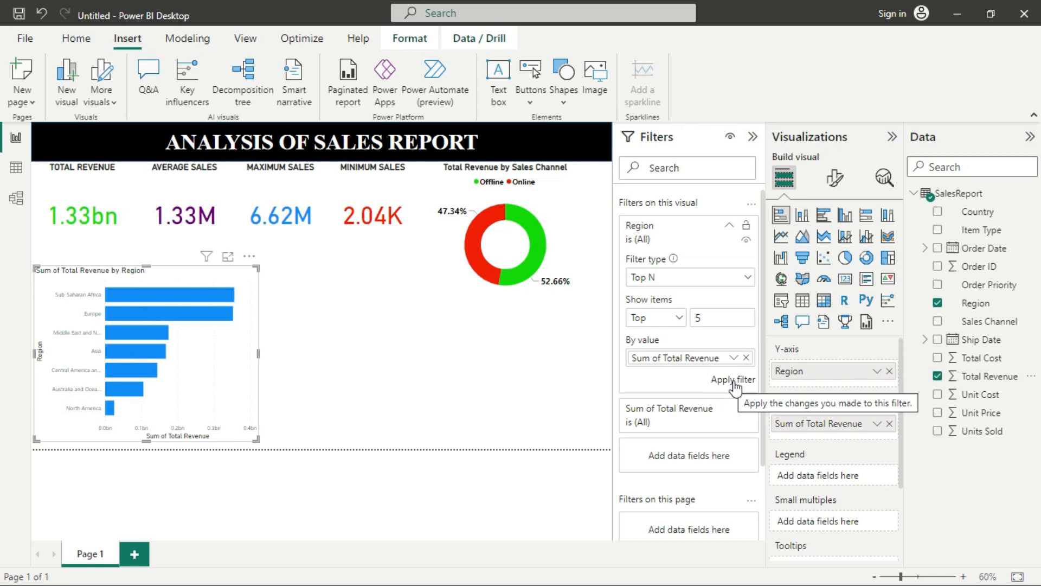
{"action": "left_click", "coordinate": [735, 381]}
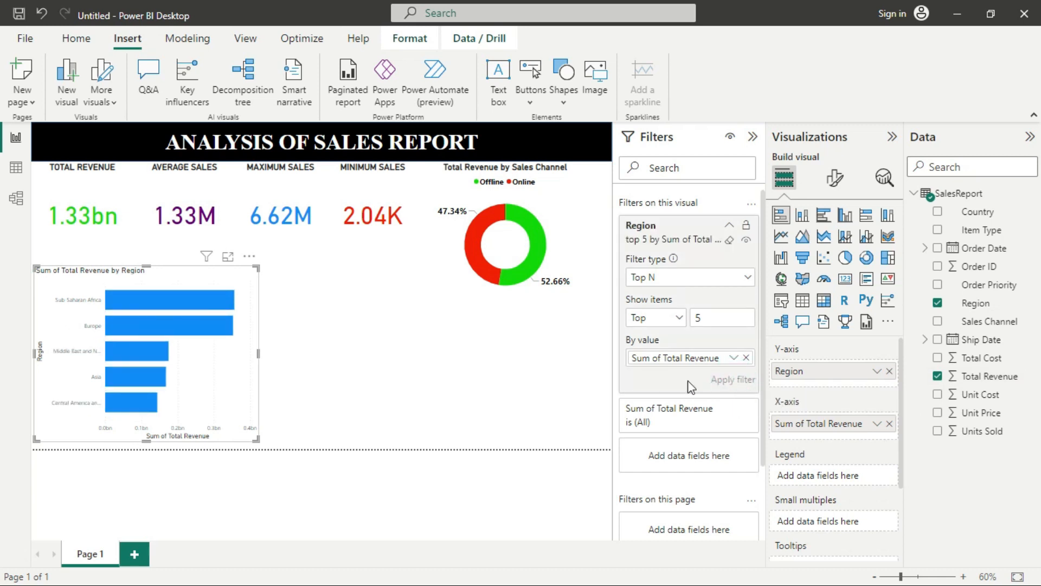
Enlarge the filtered region bar chart slightly and check the revenue values of its bars.
{"action": "left_click_drag", "start_coordinate": [255, 437], "coordinate": [267, 440]}
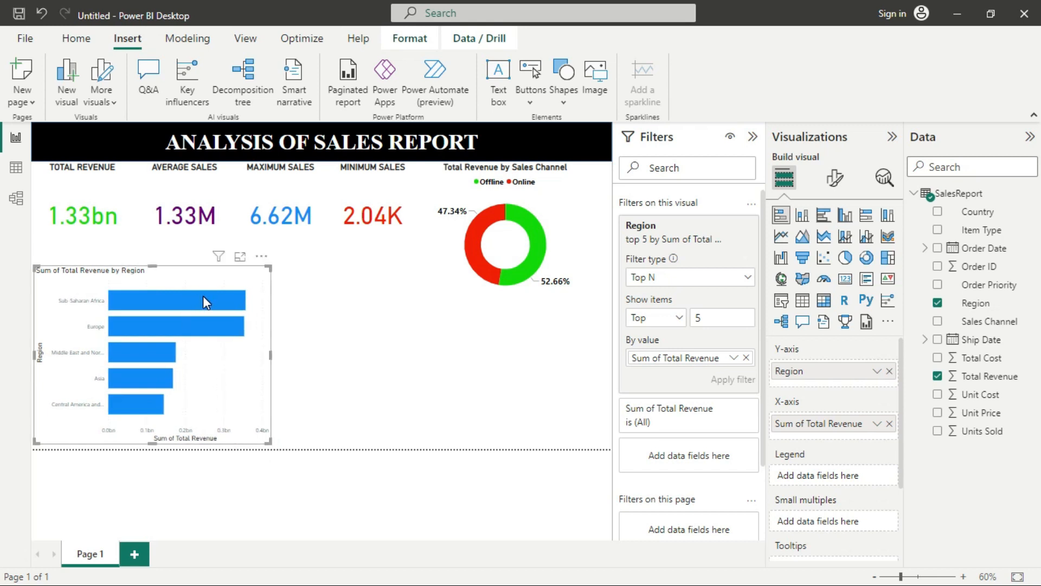
{"action": "mouse_move", "coordinate": [202, 296]}
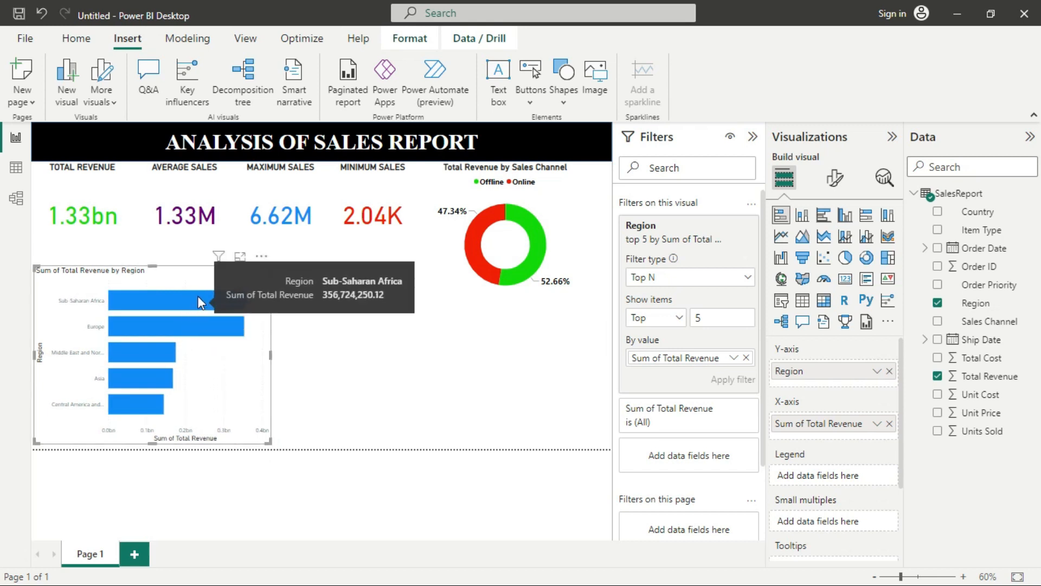
{"action": "mouse_move", "coordinate": [151, 413]}
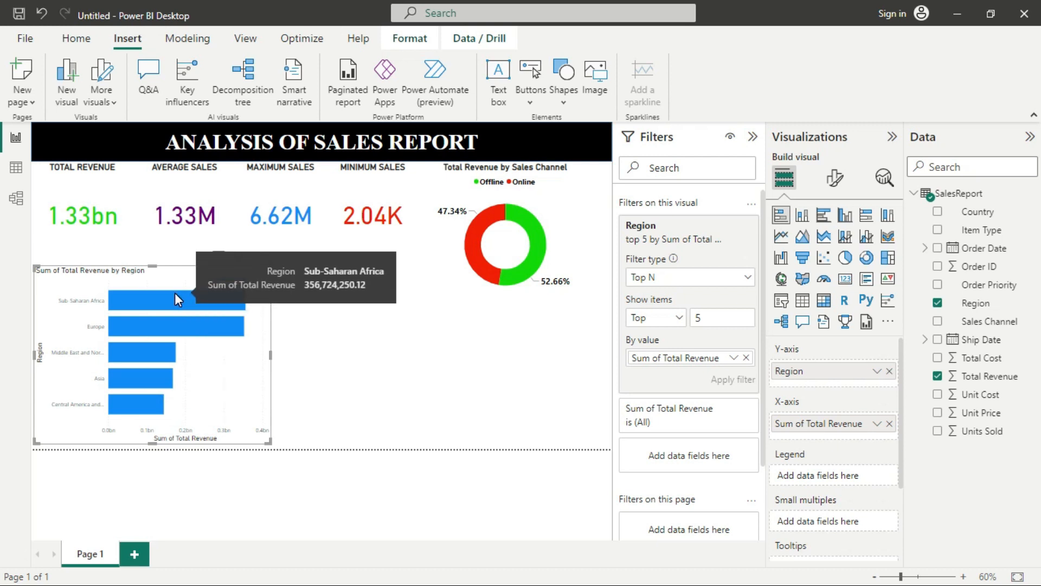
{"action": "mouse_move", "coordinate": [160, 381]}
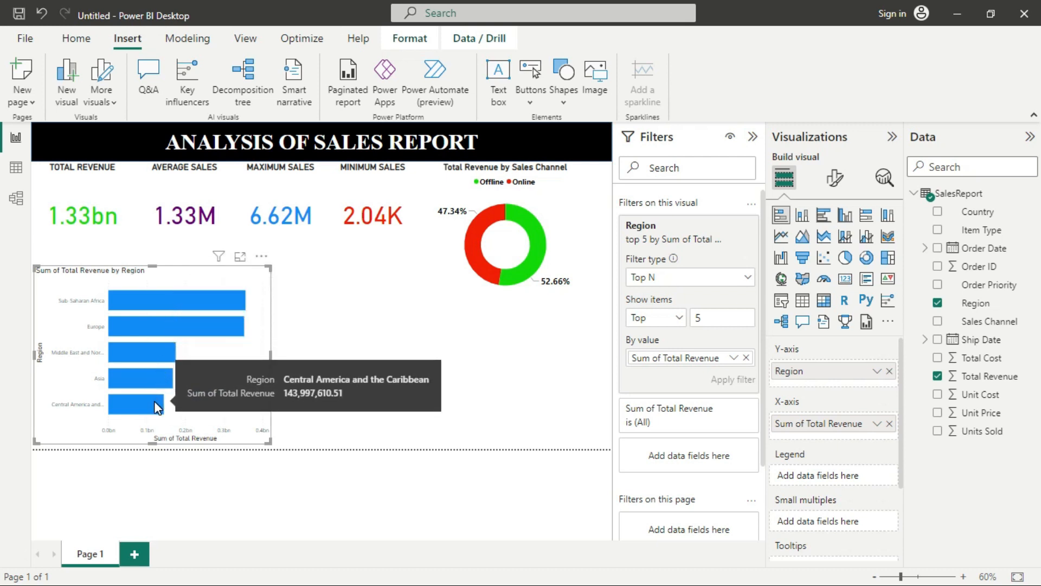
{"action": "mouse_move", "coordinate": [177, 314]}
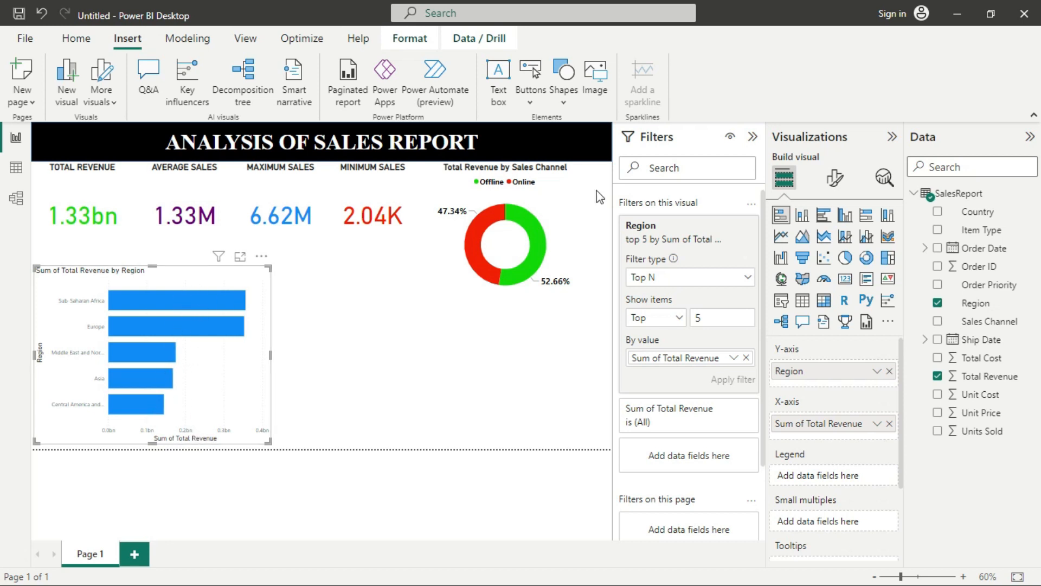
Enable Show all for the bar chart's bar colors so each region has its own color setting.
{"action": "left_click", "coordinate": [836, 185]}
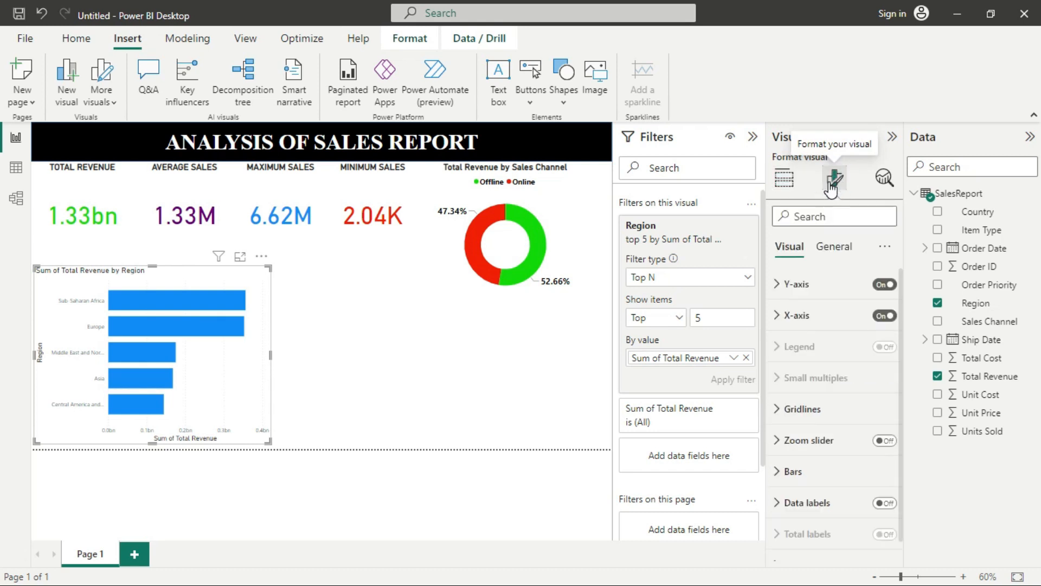
{"action": "left_click", "coordinate": [787, 187]}
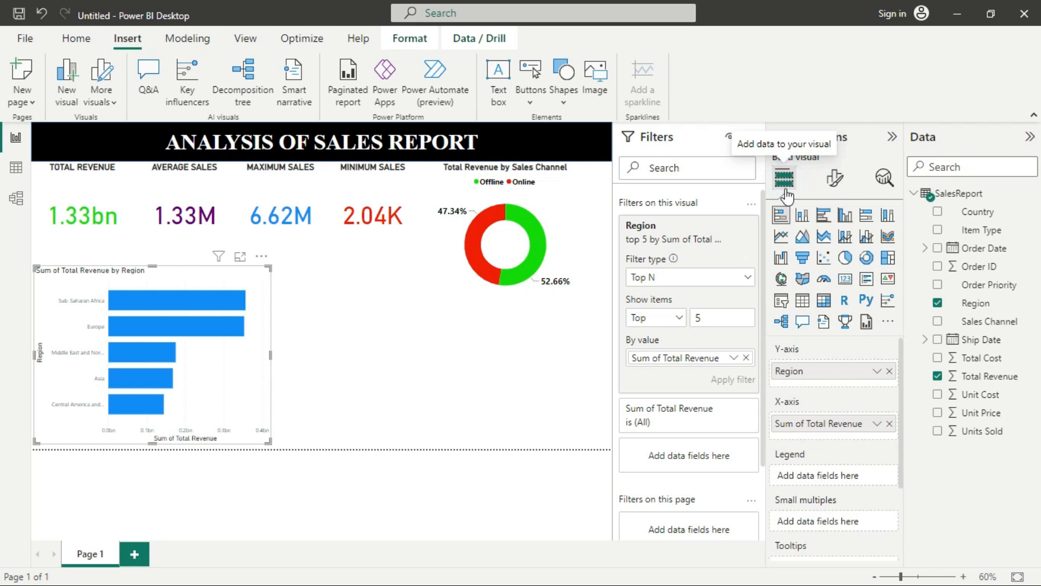
{"action": "left_click", "coordinate": [838, 184]}
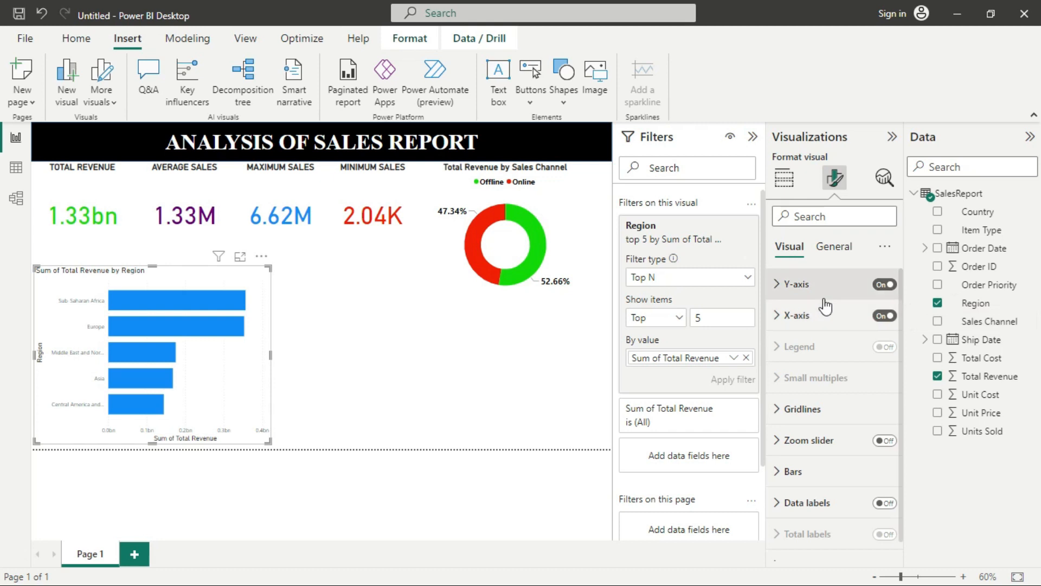
{"action": "left_click", "coordinate": [834, 470]}
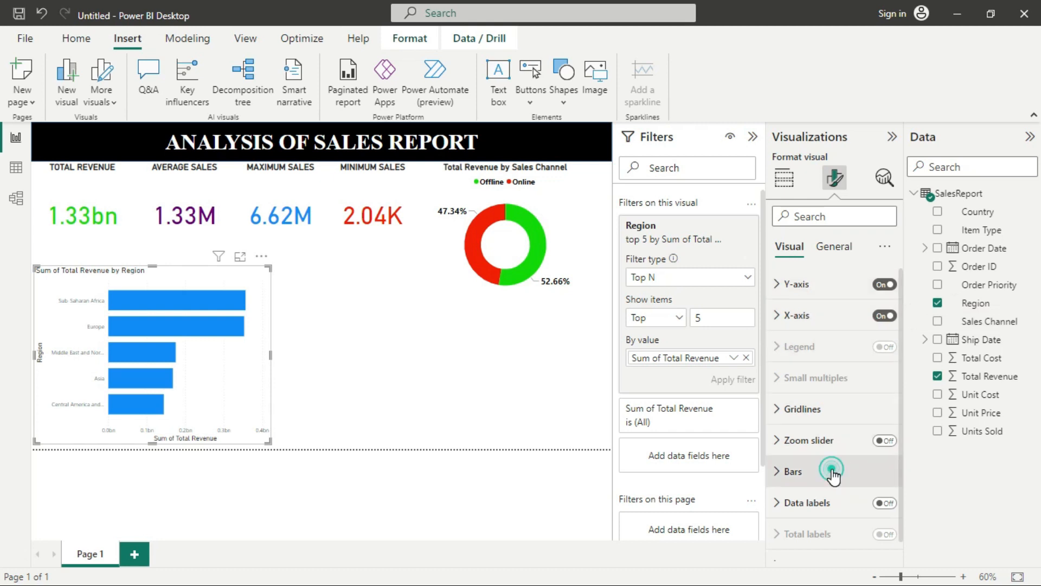
{"action": "scroll", "coordinate": [836, 470], "scroll_direction": "down", "scroll_amount": 2}
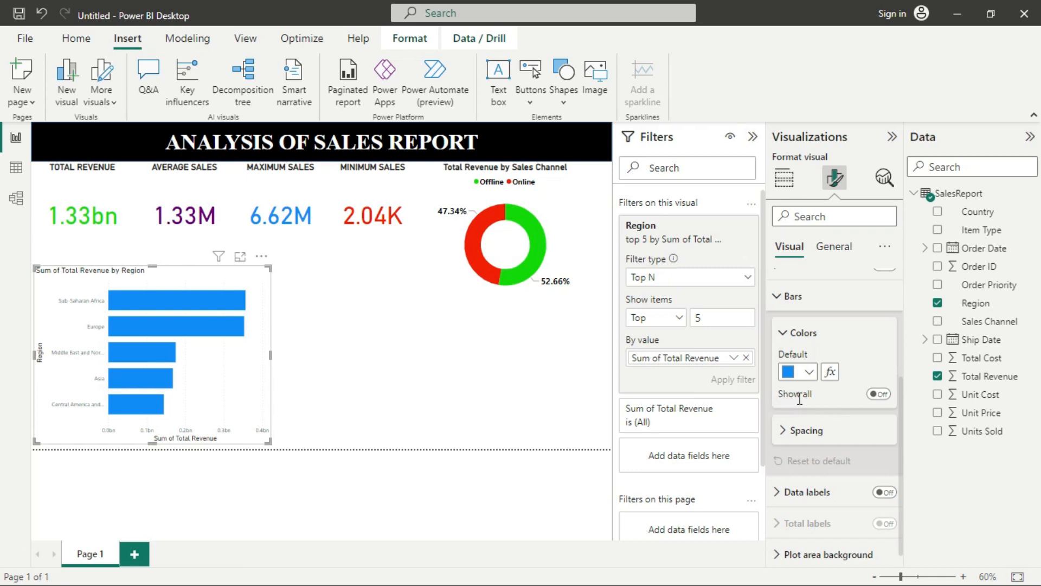
{"action": "left_click", "coordinate": [879, 395]}
{"action": "scroll", "coordinate": [844, 443], "scroll_direction": "down", "scroll_amount": 1}
{"action": "scroll", "coordinate": [844, 442], "scroll_direction": "down", "scroll_amount": 2}
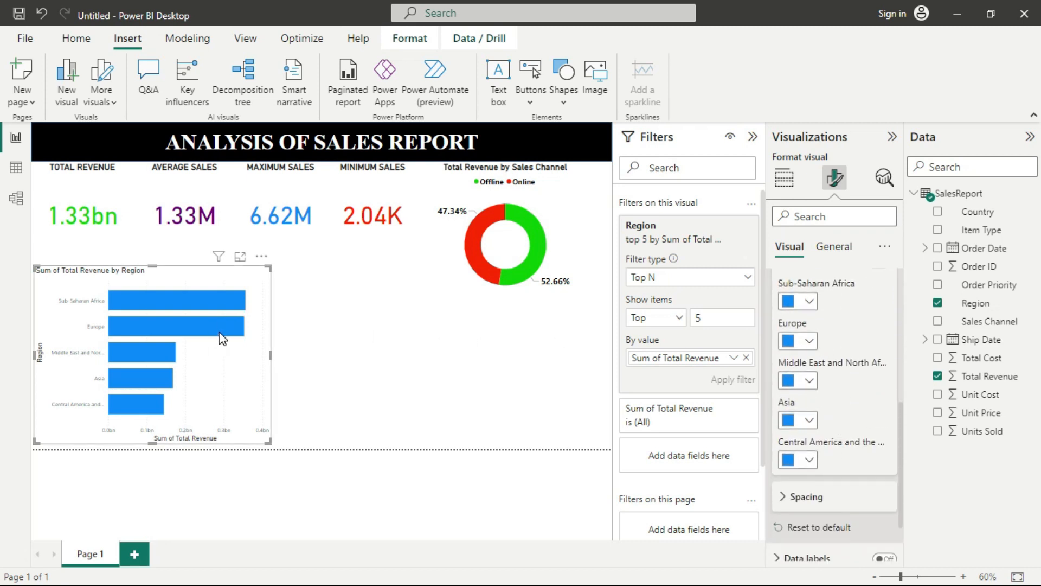
Color the bars green for Sub-Saharan Africa, purple for Europe, dark blue for Asia and red for Central America and the Caribbean.
{"action": "left_click", "coordinate": [810, 301]}
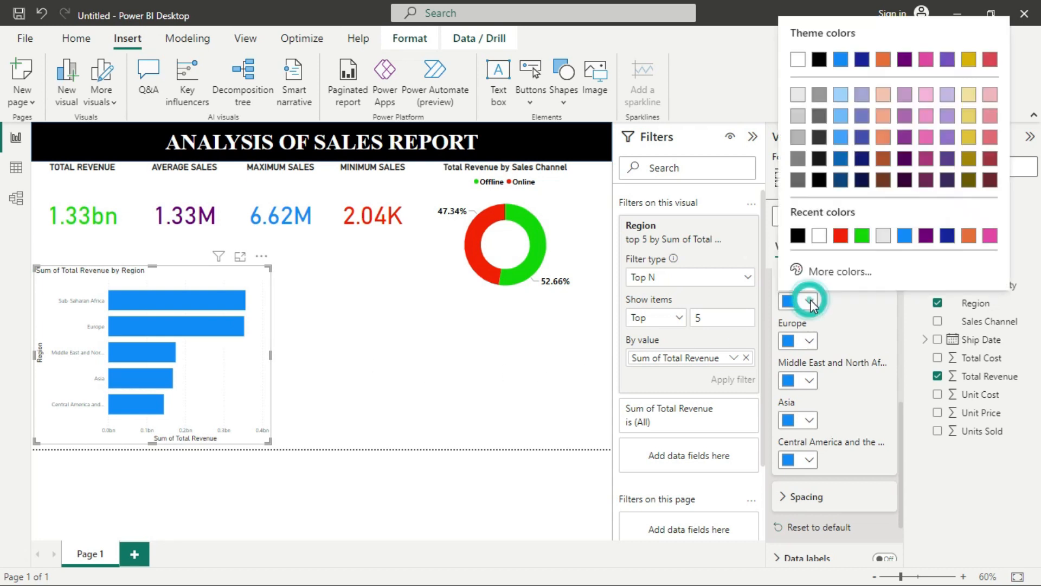
{"action": "left_click", "coordinate": [863, 236]}
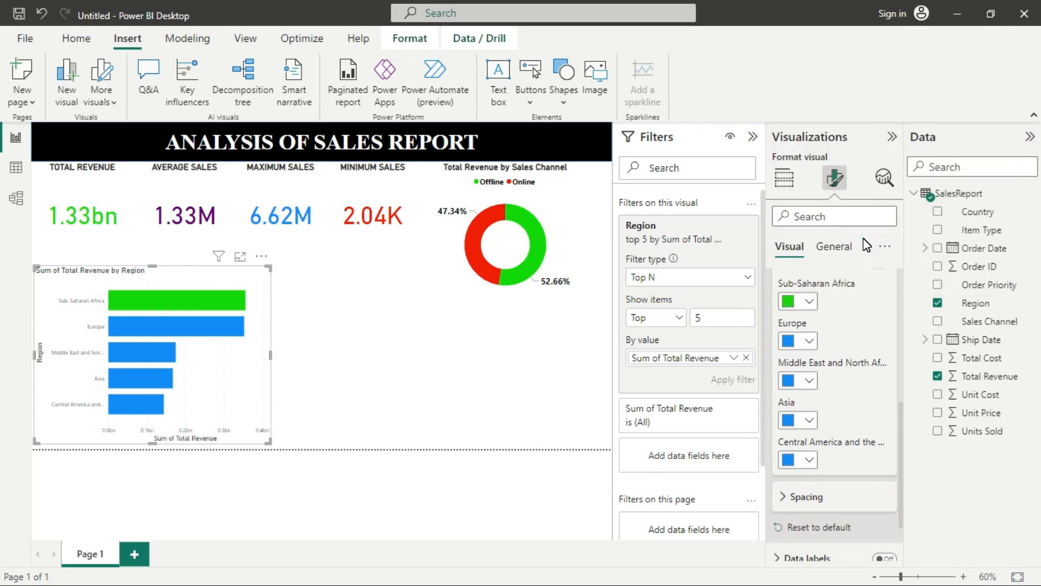
{"action": "left_click", "coordinate": [810, 342]}
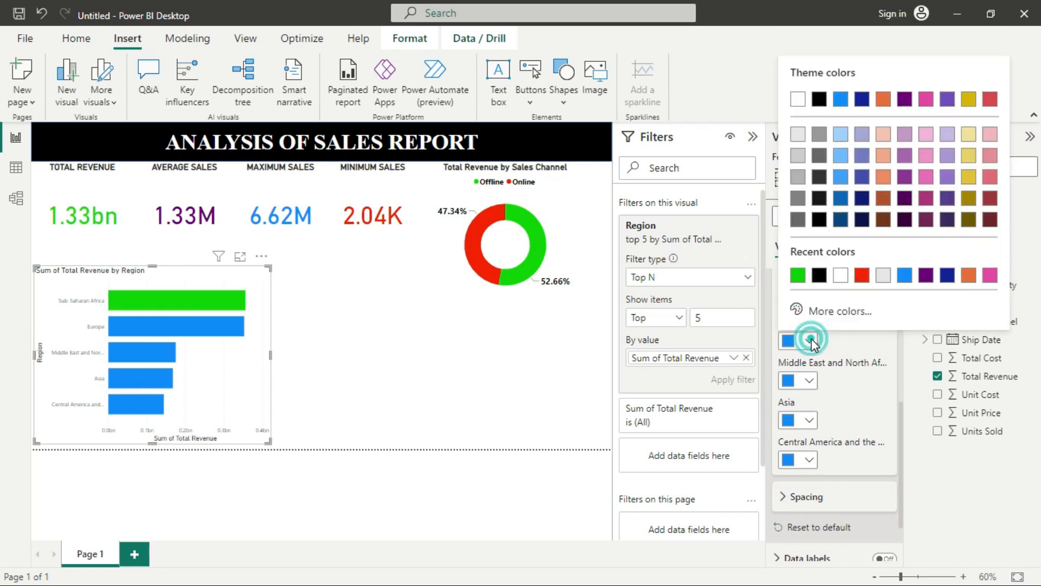
{"action": "left_click", "coordinate": [924, 276]}
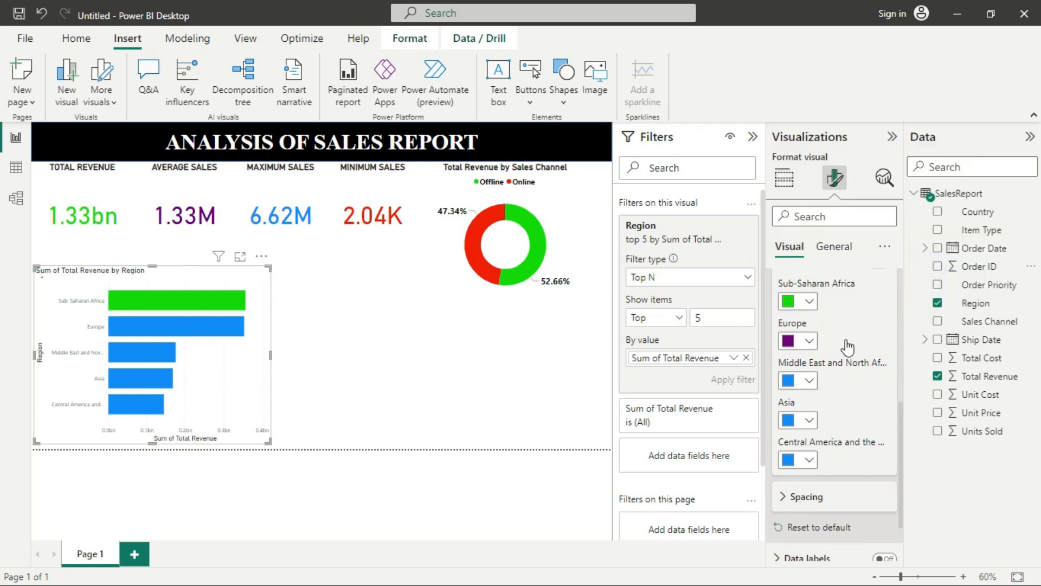
{"action": "left_click", "coordinate": [810, 421]}
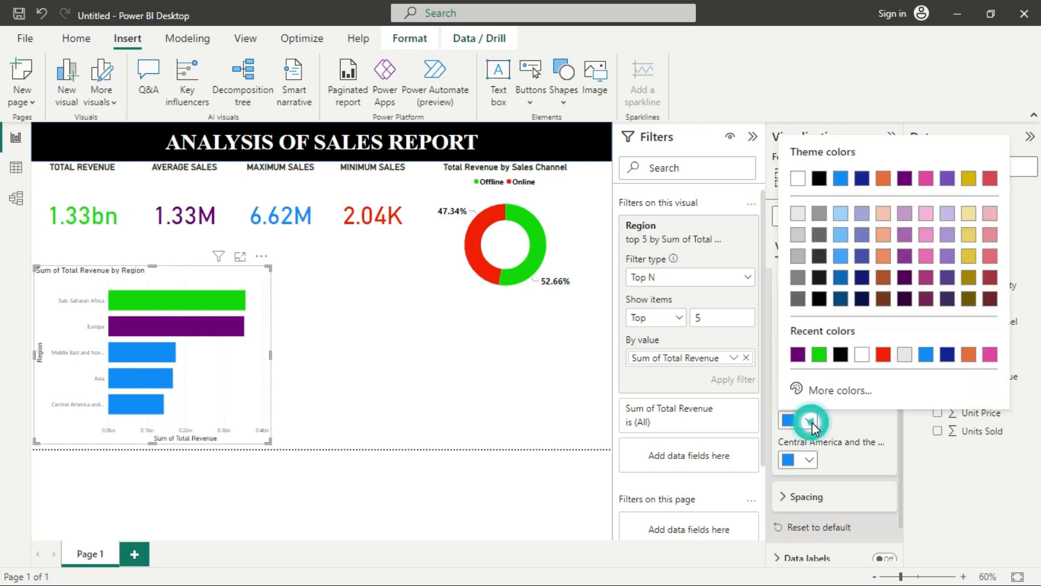
{"action": "left_click", "coordinate": [949, 355]}
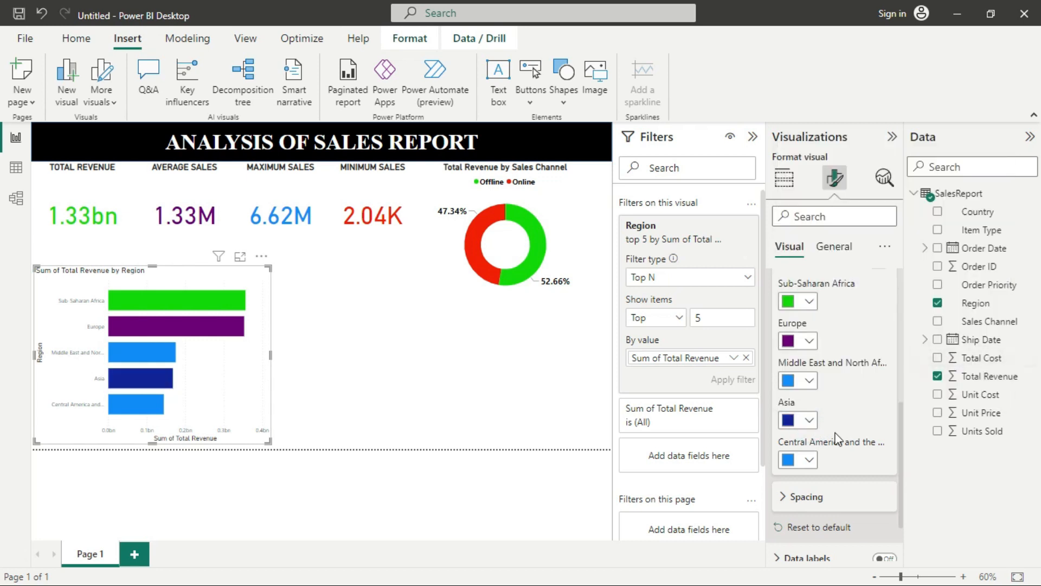
{"action": "left_click", "coordinate": [810, 459]}
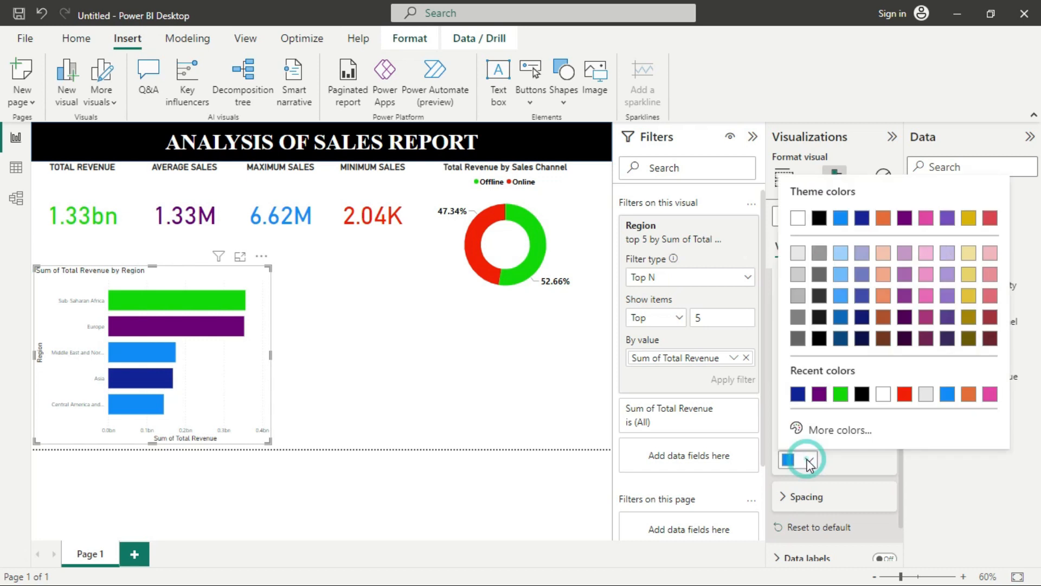
{"action": "left_click", "coordinate": [904, 395]}
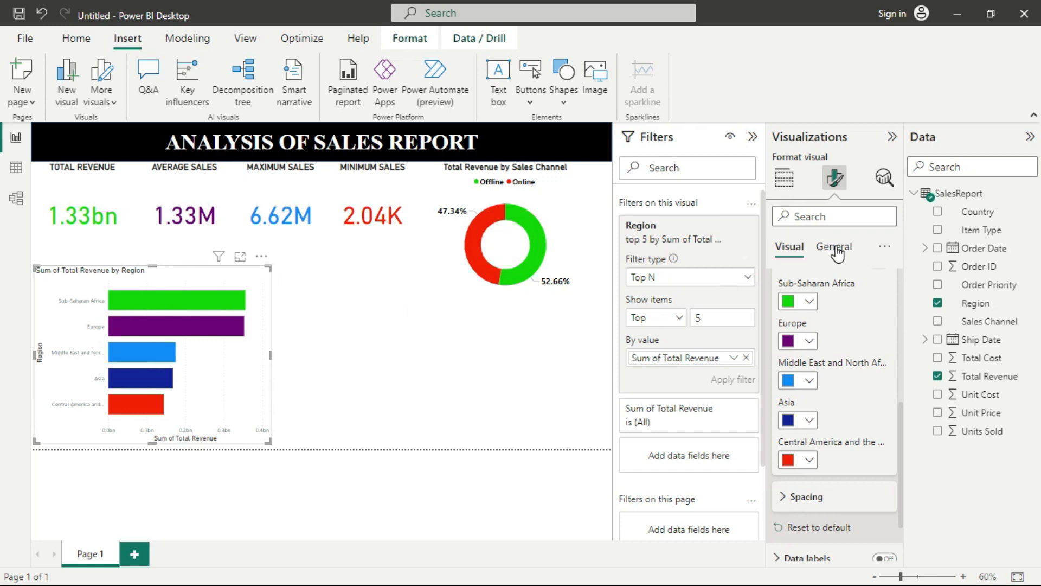
{"action": "left_click", "coordinate": [791, 251]}
{"action": "scroll", "coordinate": [830, 327], "scroll_direction": "up", "scroll_amount": 4}
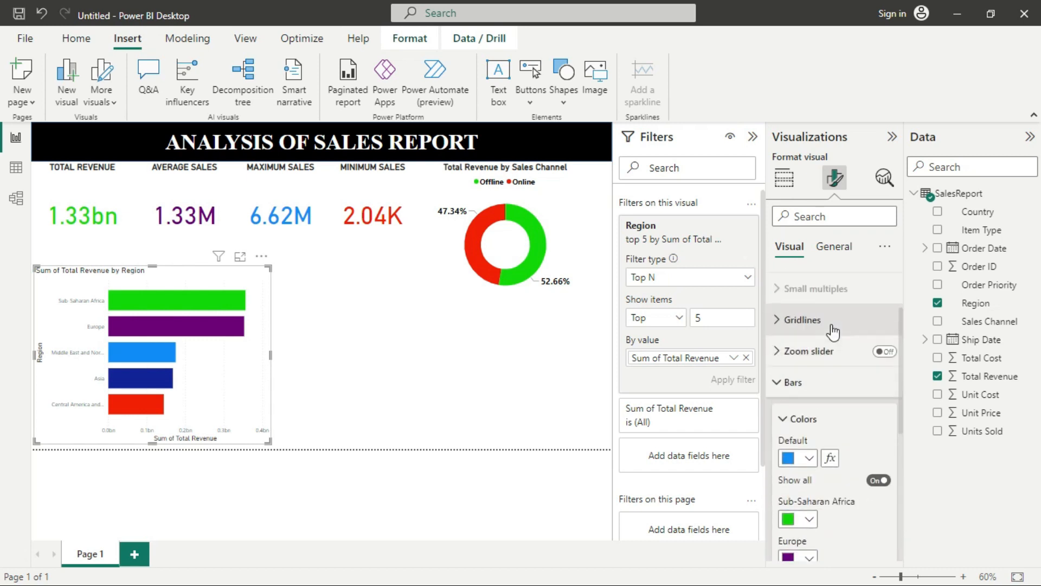
{"action": "left_click", "coordinate": [801, 380]}
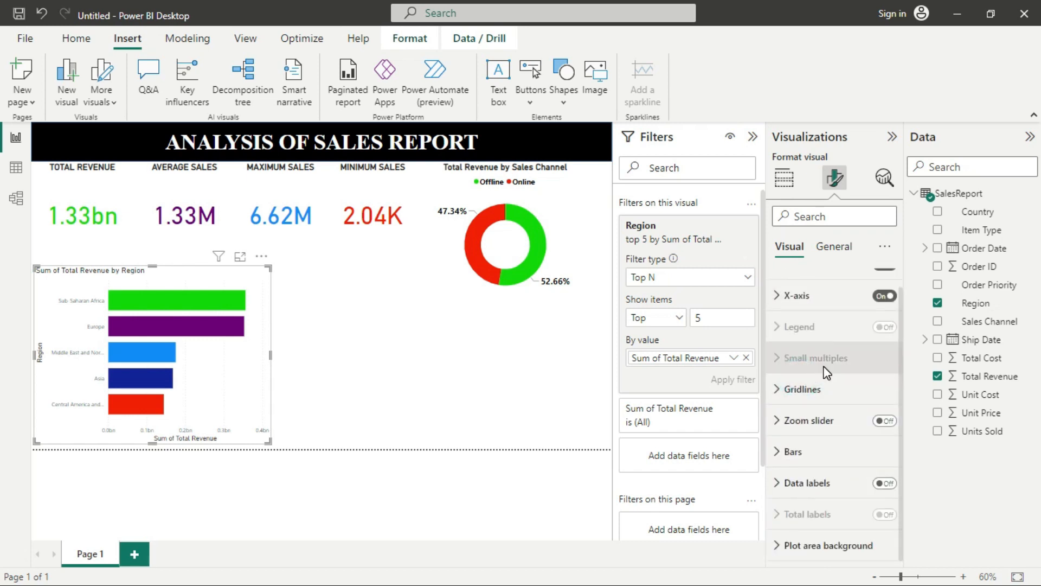
Format the bar chart's X-axis values in bold black at font size 14.
{"action": "scroll", "coordinate": [827, 373], "scroll_direction": "up", "scroll_amount": 1}
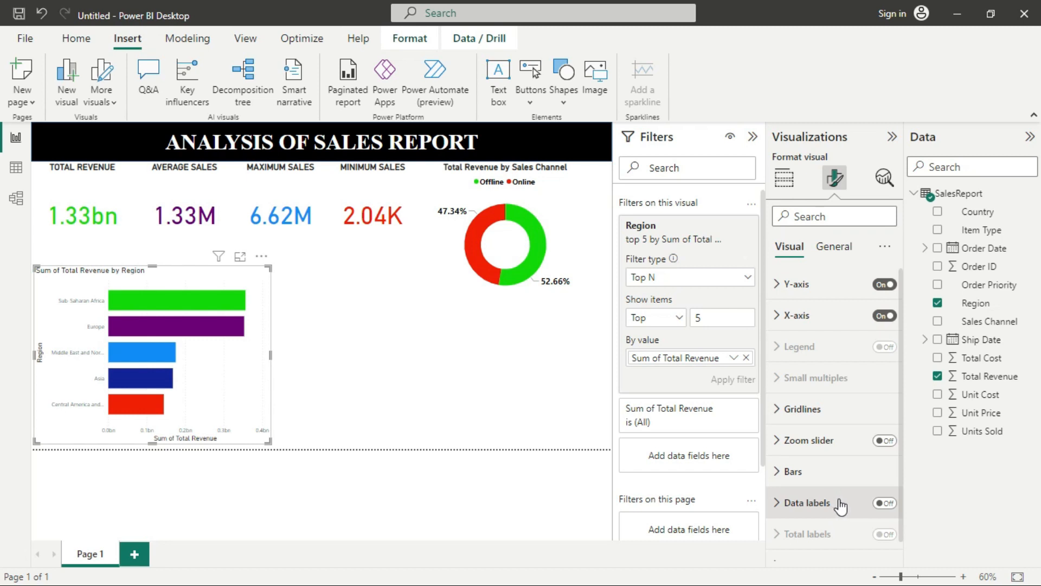
{"action": "left_click", "coordinate": [813, 312]}
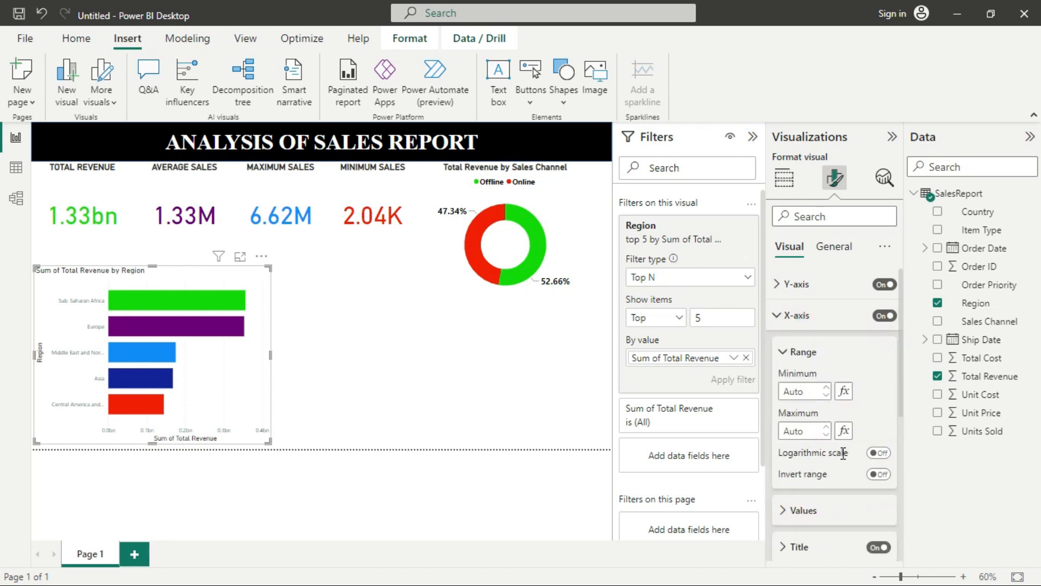
{"action": "scroll", "coordinate": [843, 456], "scroll_direction": "down", "scroll_amount": 2}
{"action": "left_click", "coordinate": [802, 423]}
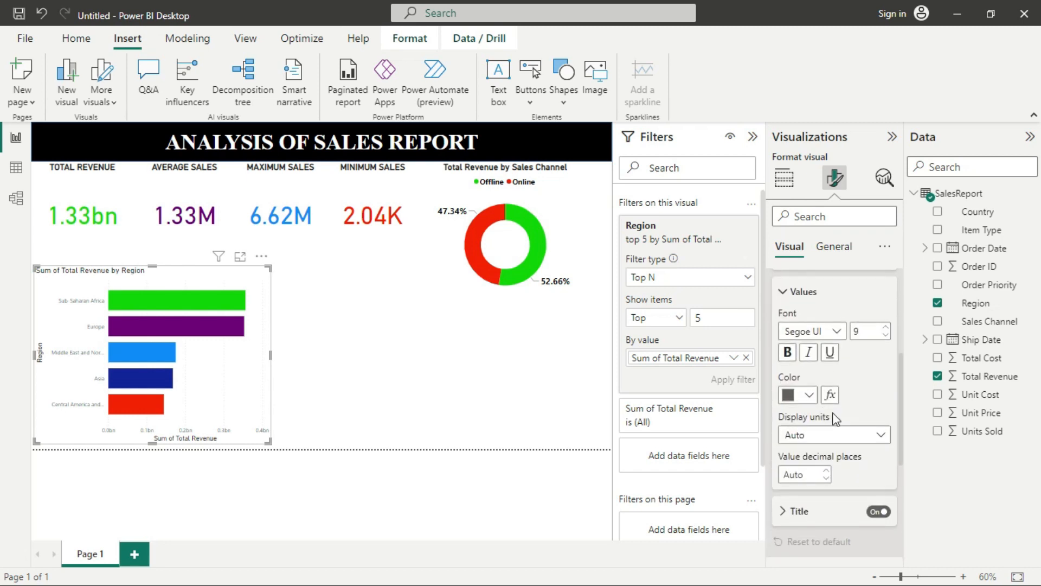
{"action": "left_click", "coordinate": [886, 327]}
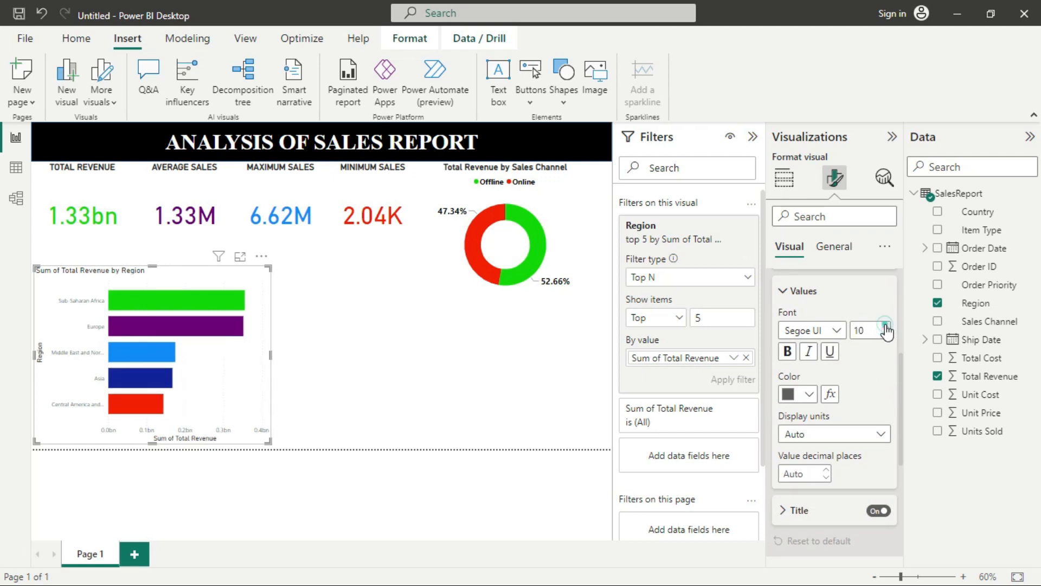
{"action": "left_click", "coordinate": [886, 327]}
{"action": "left_click", "coordinate": [886, 327]}
{"action": "left_click", "coordinate": [886, 327]}
{"action": "left_click", "coordinate": [885, 327]}
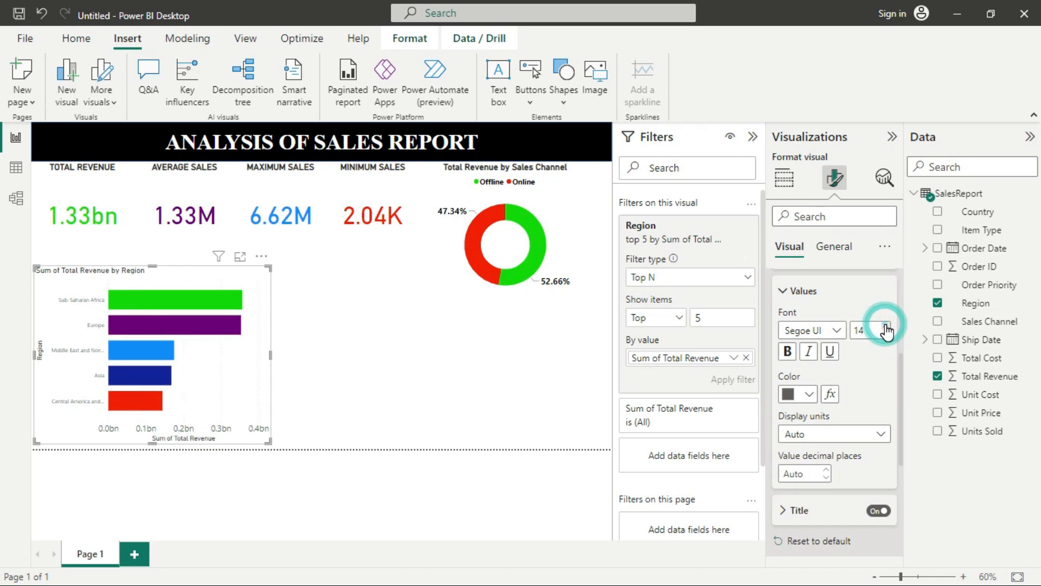
{"action": "left_click", "coordinate": [809, 394]}
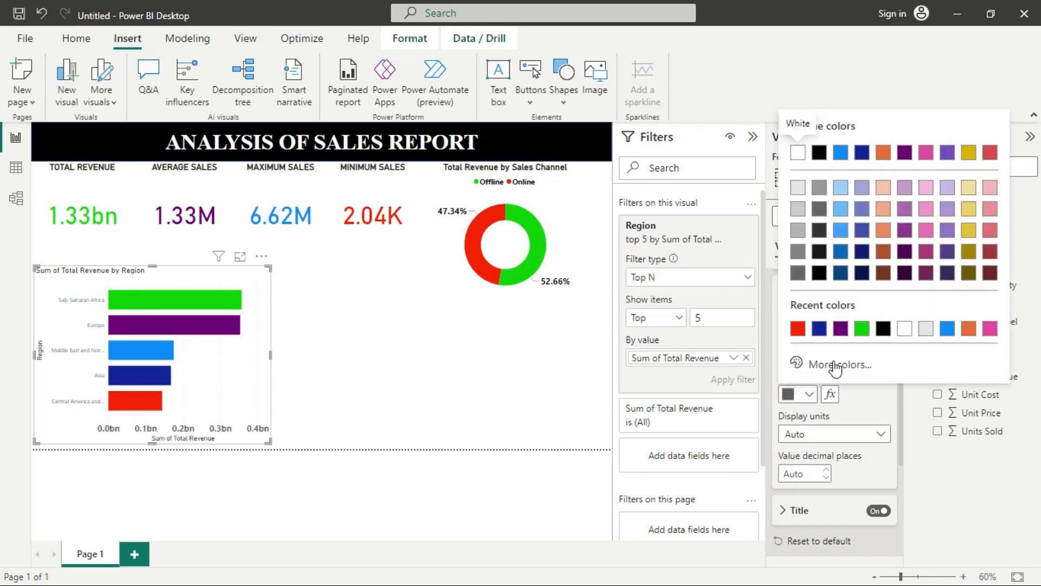
{"action": "left_click", "coordinate": [884, 329]}
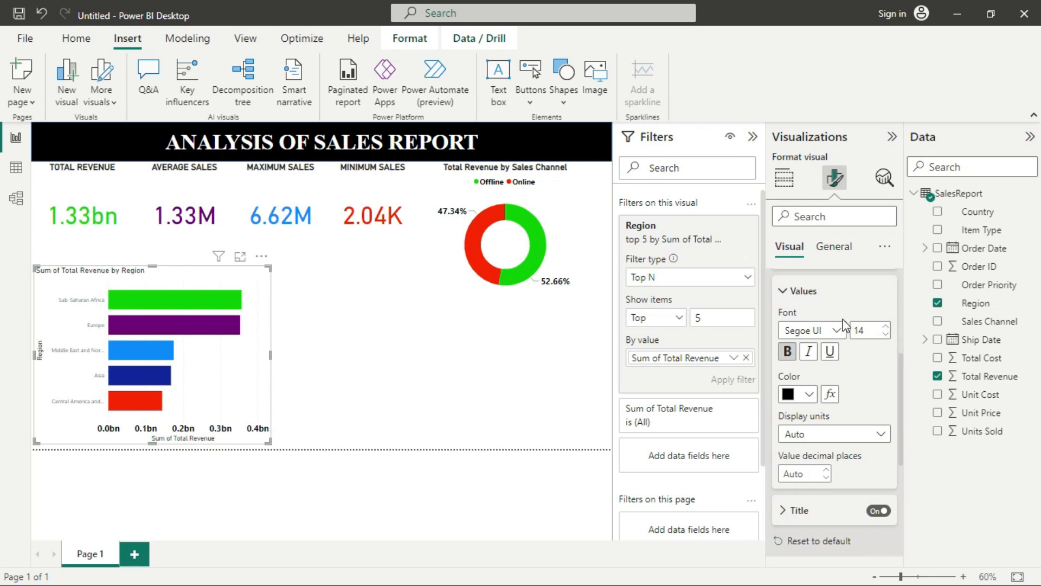
Format the bar chart's Y-axis values in bold black at font size 14, and widen the chart to give the region labels more room.
{"action": "left_click", "coordinate": [797, 293]}
{"action": "scroll", "coordinate": [841, 315], "scroll_direction": "up", "scroll_amount": 2}
{"action": "scroll", "coordinate": [840, 313], "scroll_direction": "up", "scroll_amount": 3}
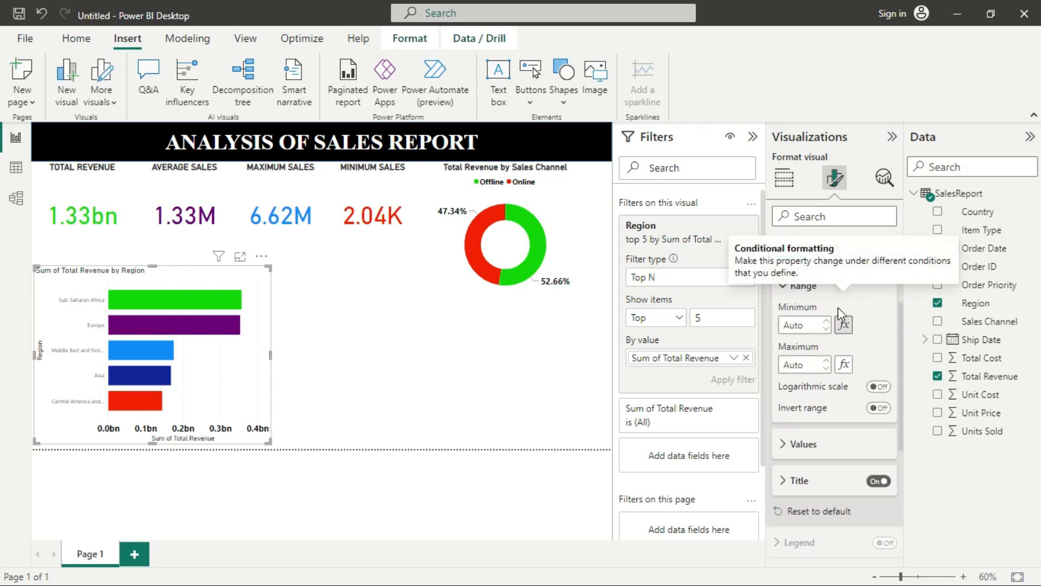
{"action": "left_click", "coordinate": [841, 304]}
{"action": "left_click", "coordinate": [840, 288]}
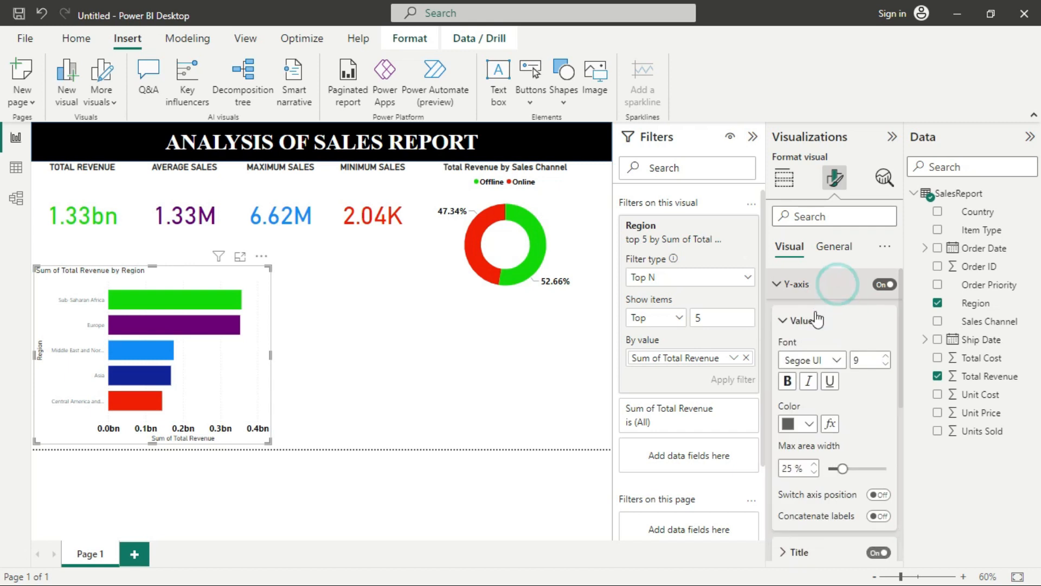
{"action": "left_click", "coordinate": [808, 423]}
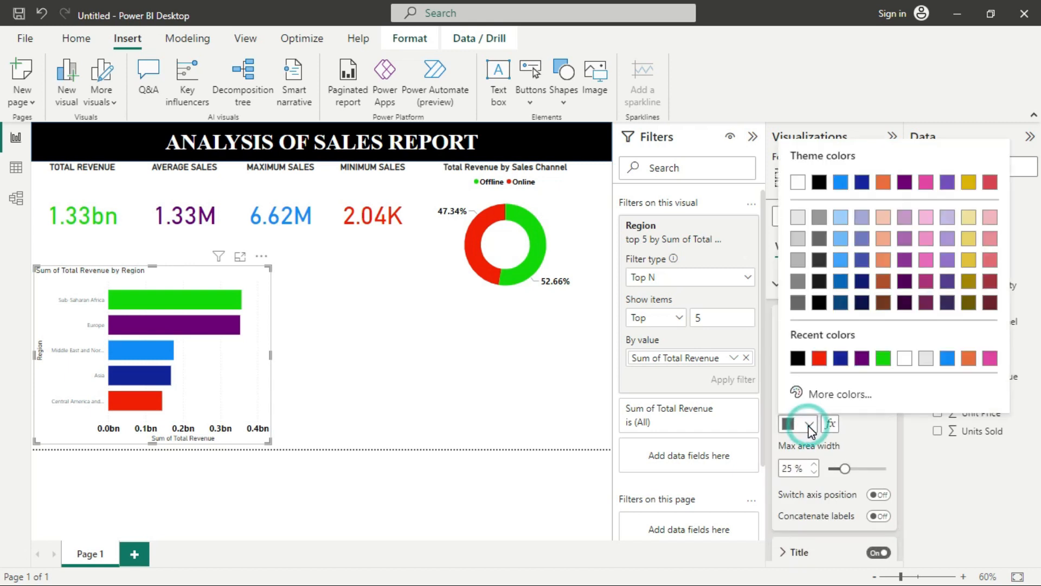
{"action": "left_click", "coordinate": [797, 359]}
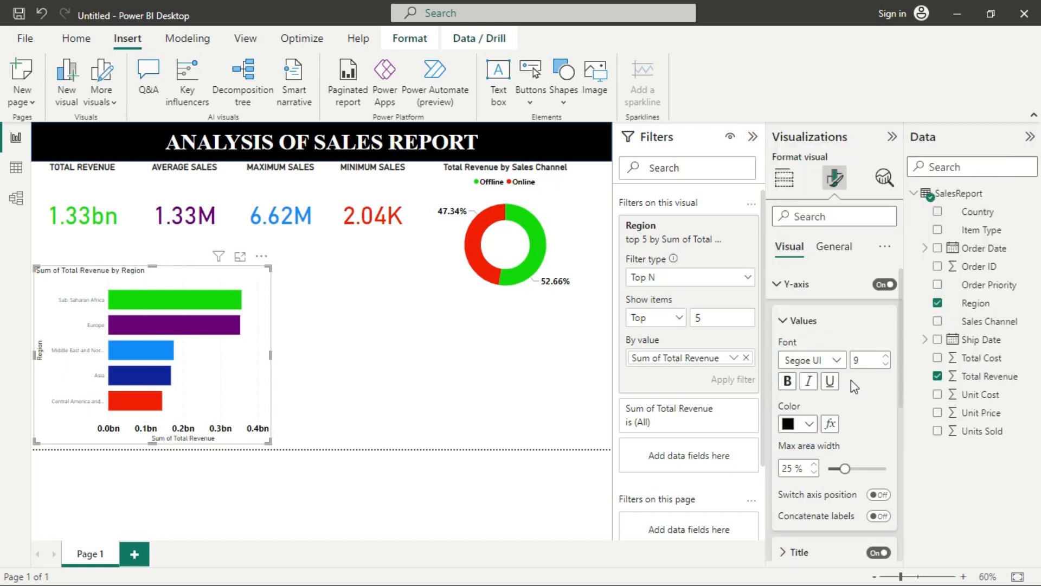
{"action": "left_click", "coordinate": [886, 358]}
{"action": "left_click", "coordinate": [885, 358]}
{"action": "left_click", "coordinate": [886, 358]}
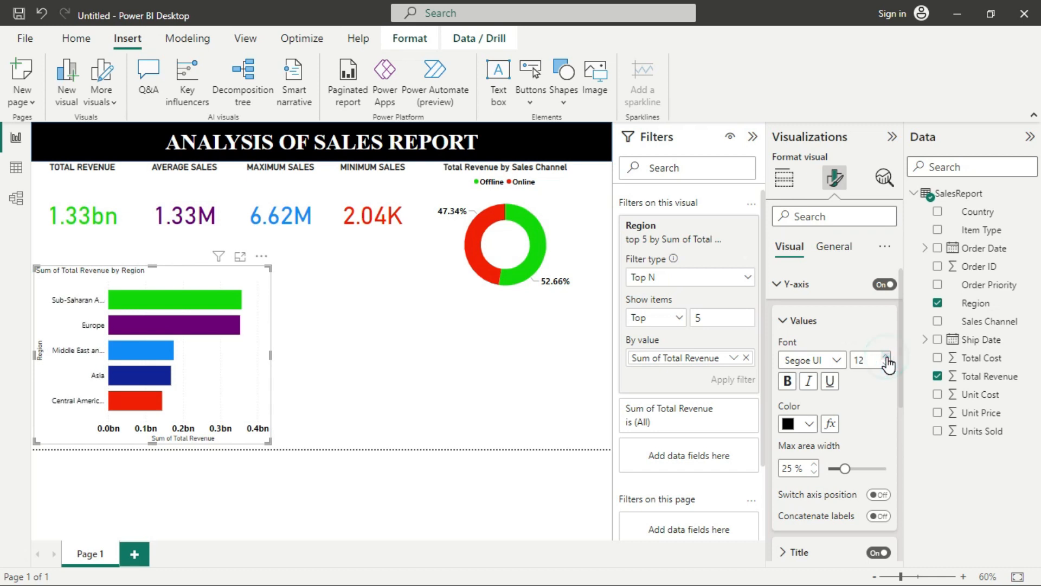
{"action": "left_click", "coordinate": [886, 358]}
{"action": "left_click", "coordinate": [886, 358]}
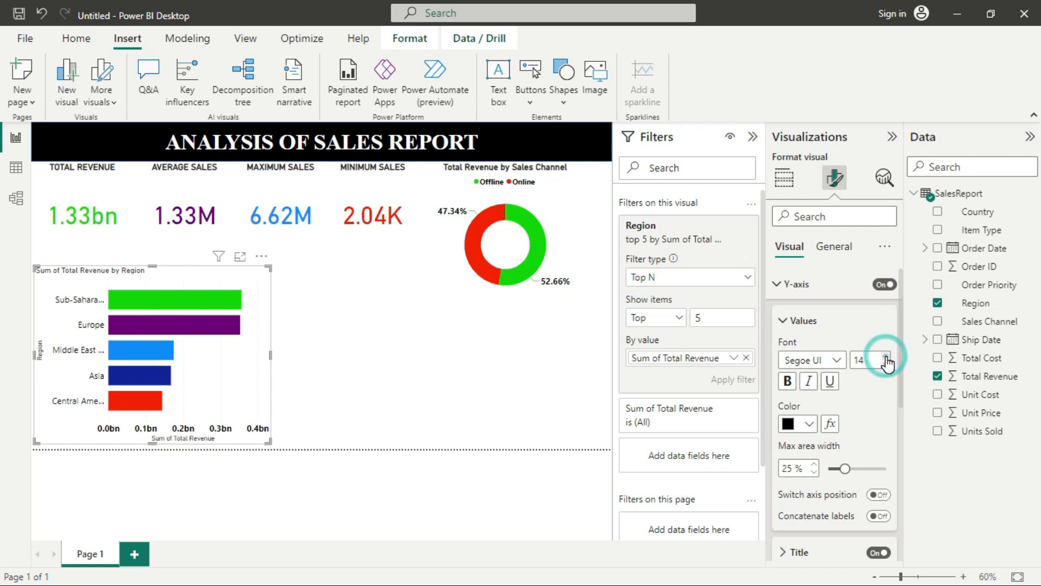
{"action": "left_click", "coordinate": [787, 381]}
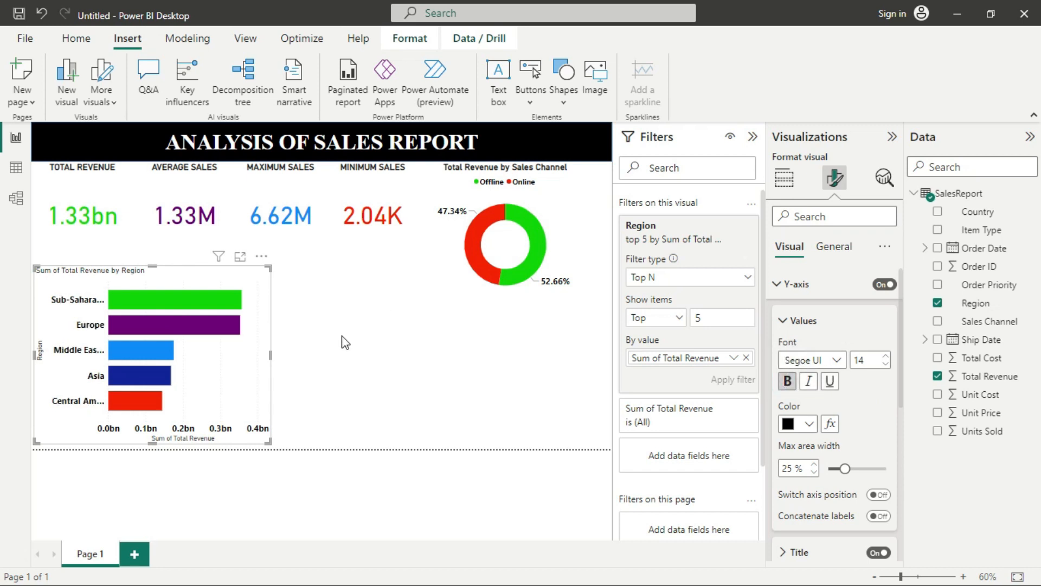
{"action": "left_click_drag", "start_coordinate": [270, 356], "coordinate": [344, 357]}
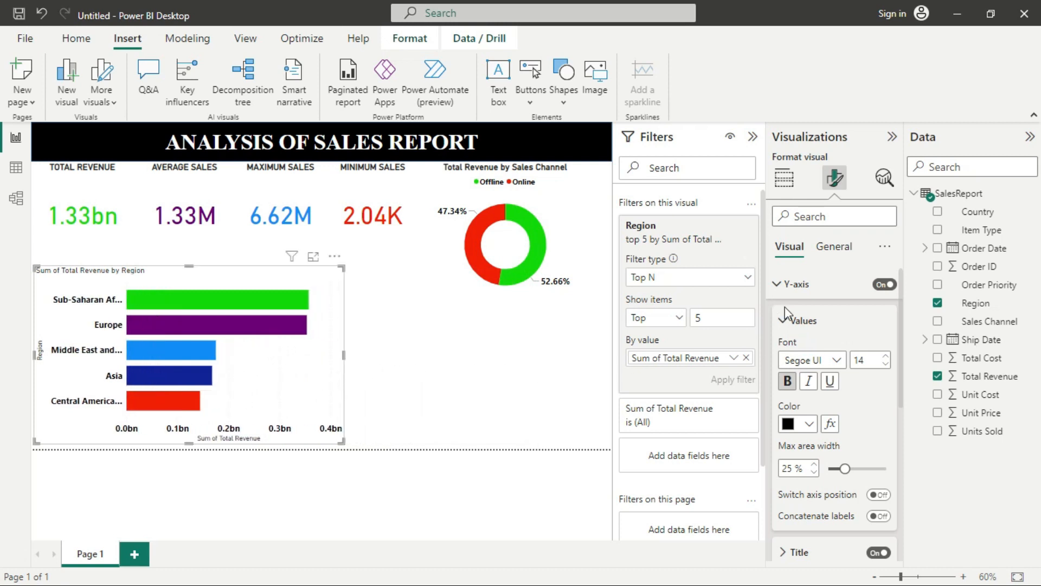
Turn off both the Y-axis title and the X-axis title of the bar chart.
{"action": "left_click", "coordinate": [792, 320]}
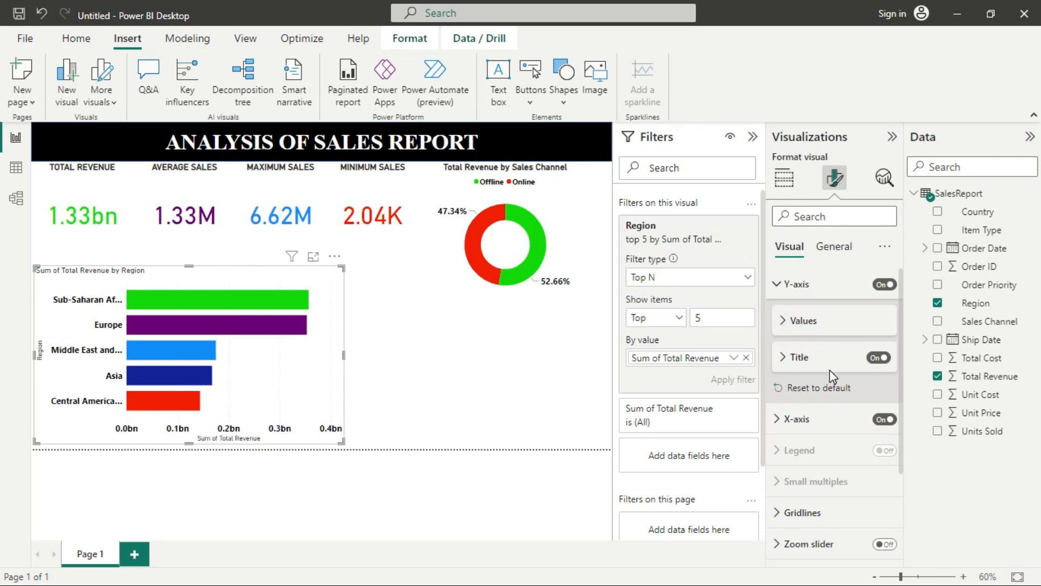
{"action": "left_click", "coordinate": [873, 358]}
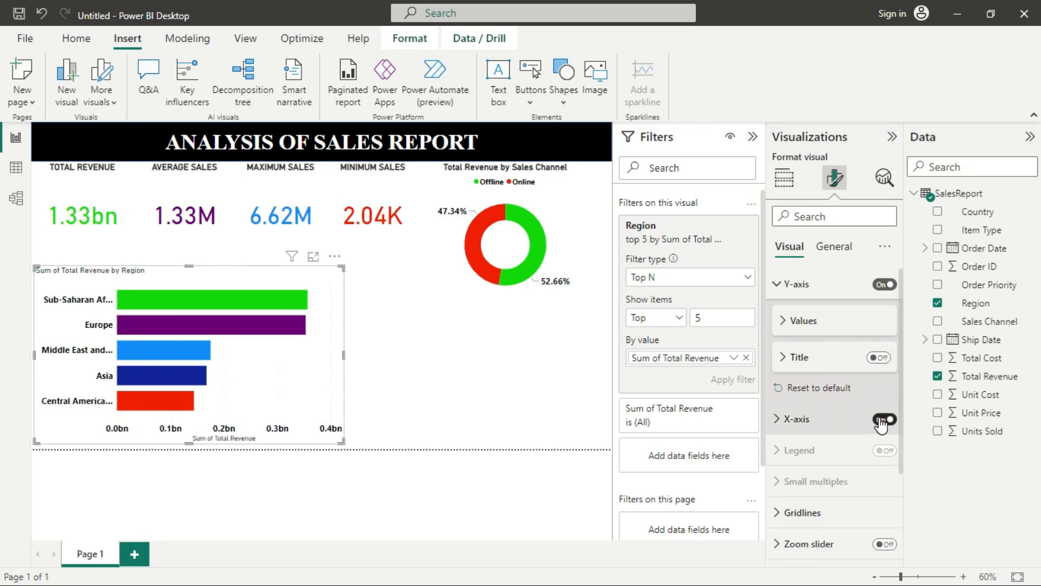
{"action": "left_click", "coordinate": [820, 415]}
{"action": "scroll", "coordinate": [820, 415], "scroll_direction": "down", "scroll_amount": 4}
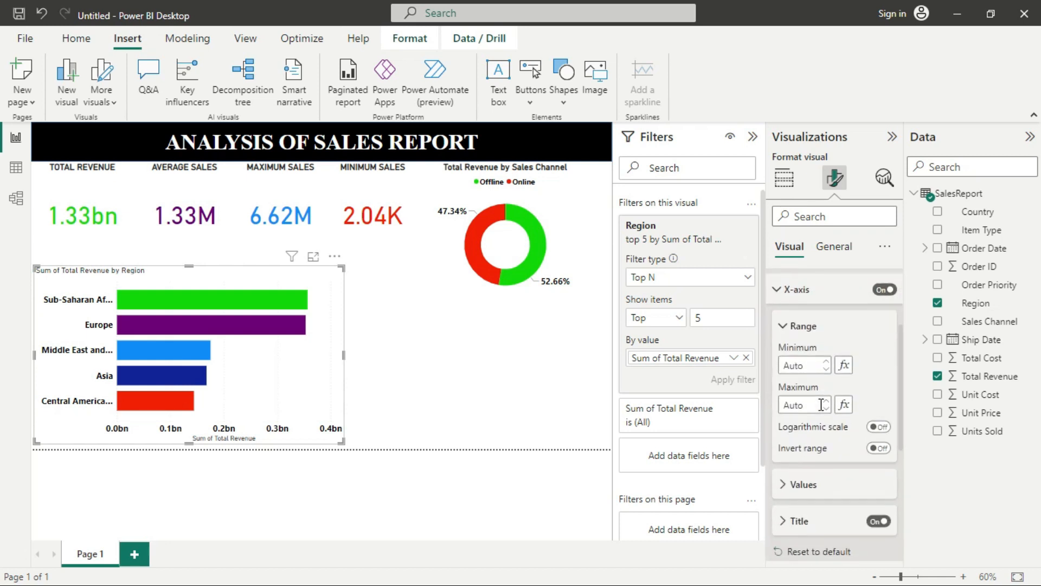
{"action": "left_click", "coordinate": [877, 430]}
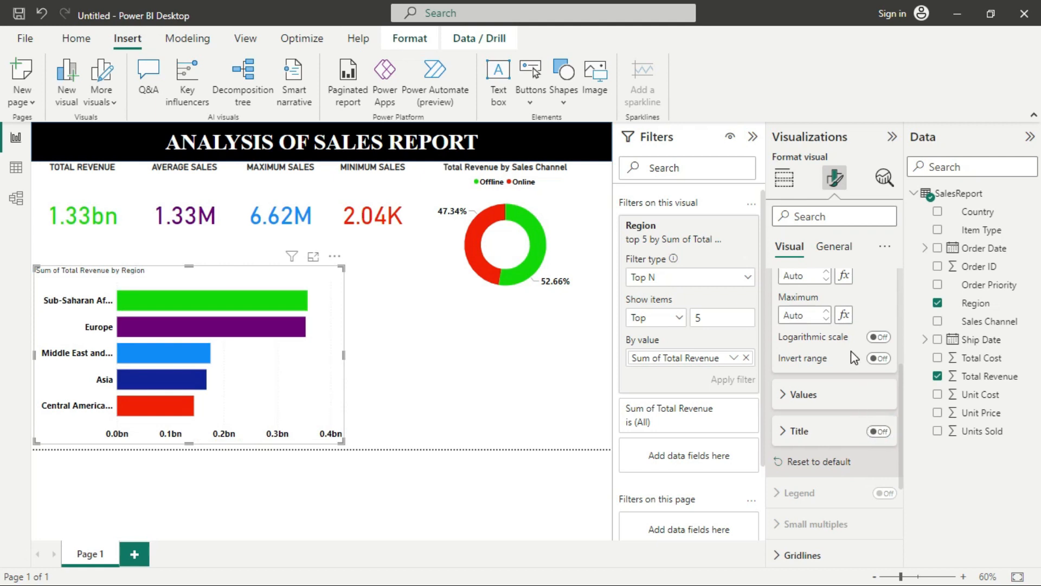
{"action": "scroll", "coordinate": [857, 319], "scroll_direction": "up", "scroll_amount": 4}
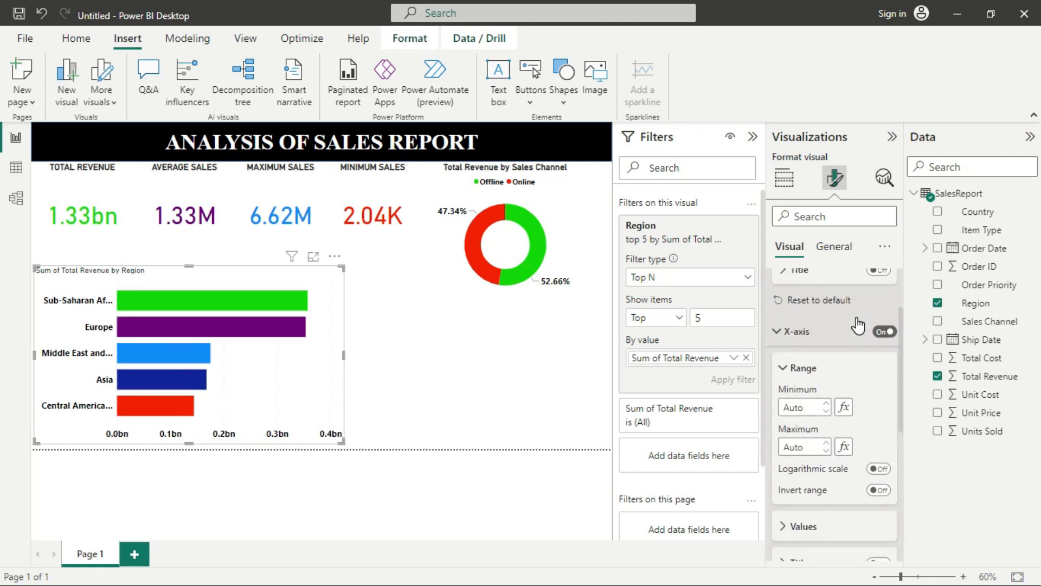
{"action": "left_click", "coordinate": [793, 420]}
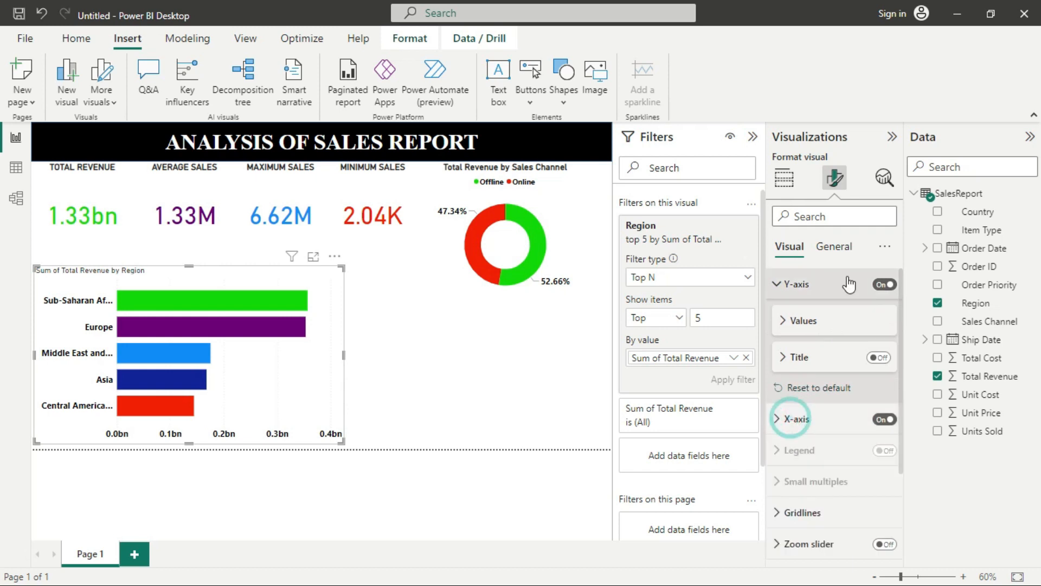
Change the bar chart's title text to "Total Revenue by Top Regions".
{"action": "left_click", "coordinate": [834, 252]}
{"action": "left_click", "coordinate": [823, 315]}
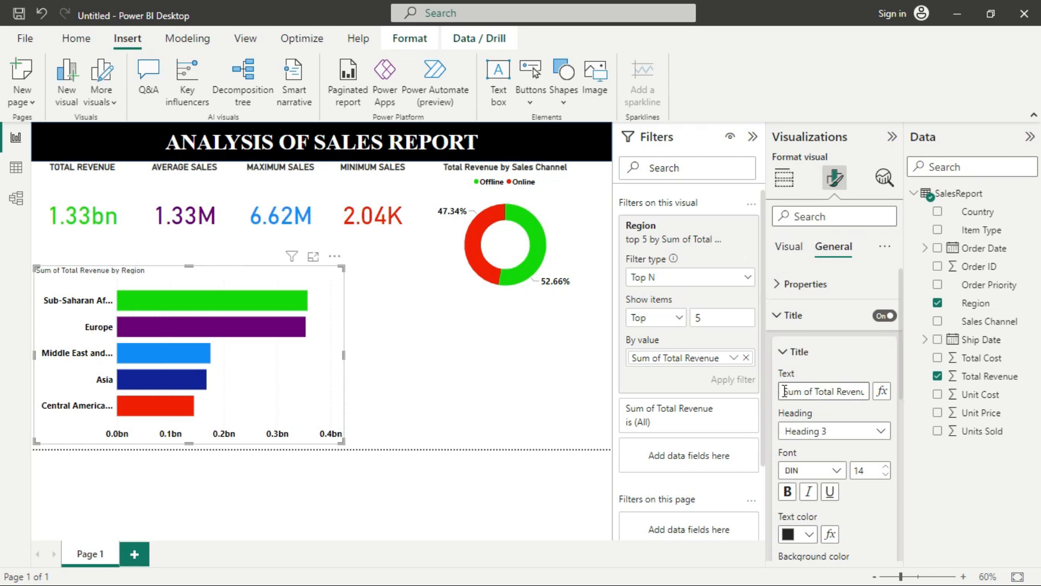
{"action": "left_click_drag", "start_coordinate": [783, 391], "coordinate": [817, 392]}
{"action": "key", "text": "BackSpace"}
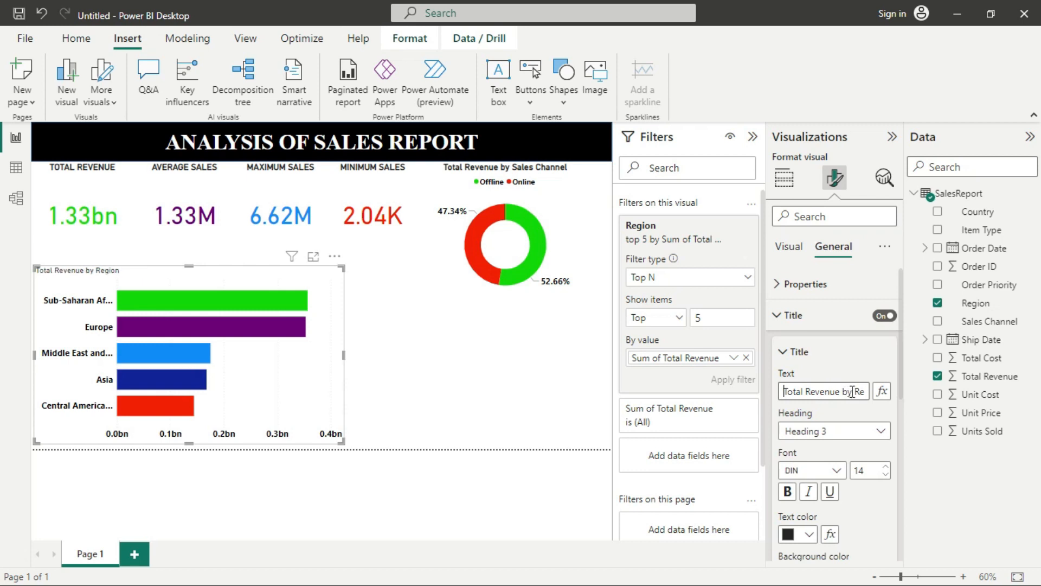
{"action": "left_click", "coordinate": [855, 391]}
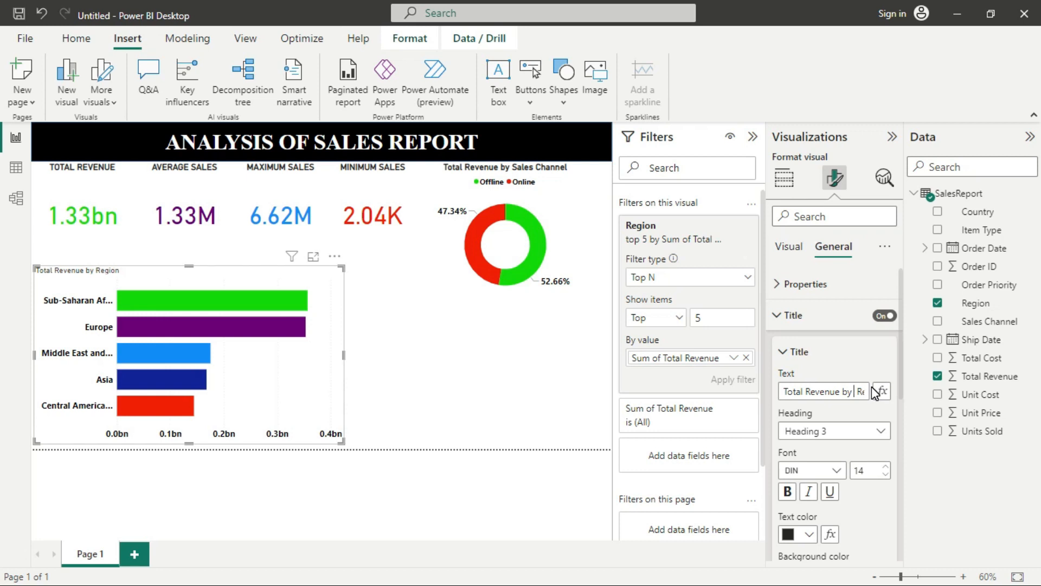
{"action": "type", "text": "Top"}
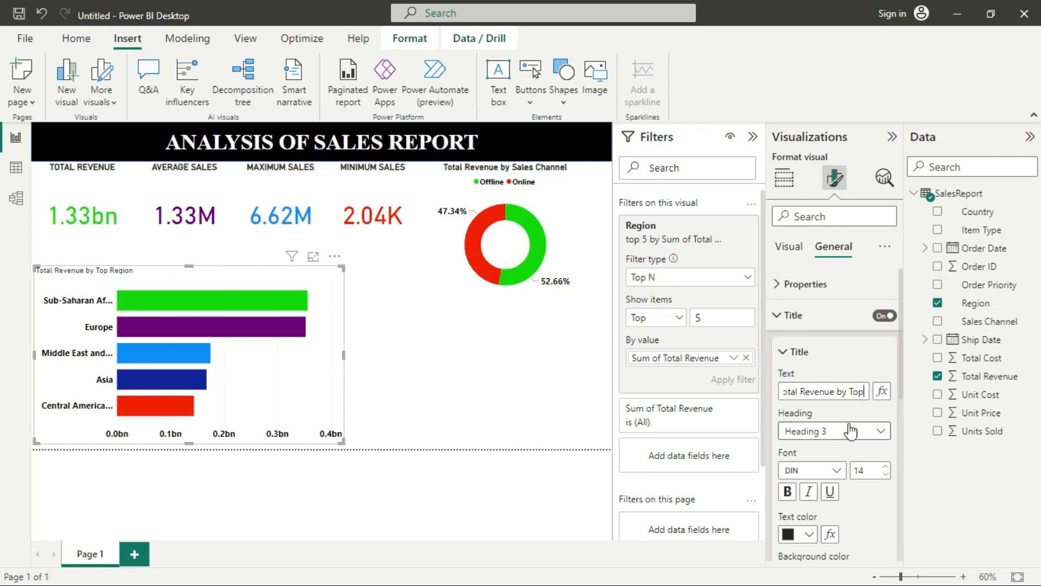
{"action": "key", "text": "Right"}
{"action": "key", "text": "Right"}
{"action": "key", "text": "Right"}
{"action": "key", "text": "Right"}
{"action": "key", "text": "Right"}
{"action": "key", "text": "Right"}
{"action": "key", "text": "Right"}
{"action": "type", "text": "s"}
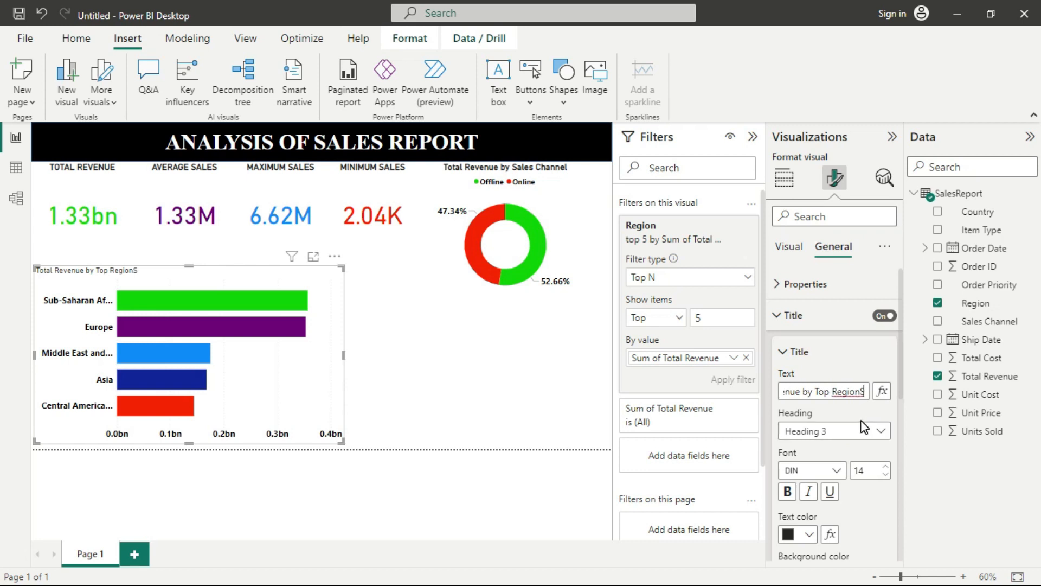
{"action": "key", "text": "BackSpace"}
{"action": "type", "text": "s"}
Format the bar chart's title as Heading 2 in bold black, centered, at font size 16.
{"action": "left_click", "coordinate": [876, 435]}
{"action": "left_click", "coordinate": [834, 466]}
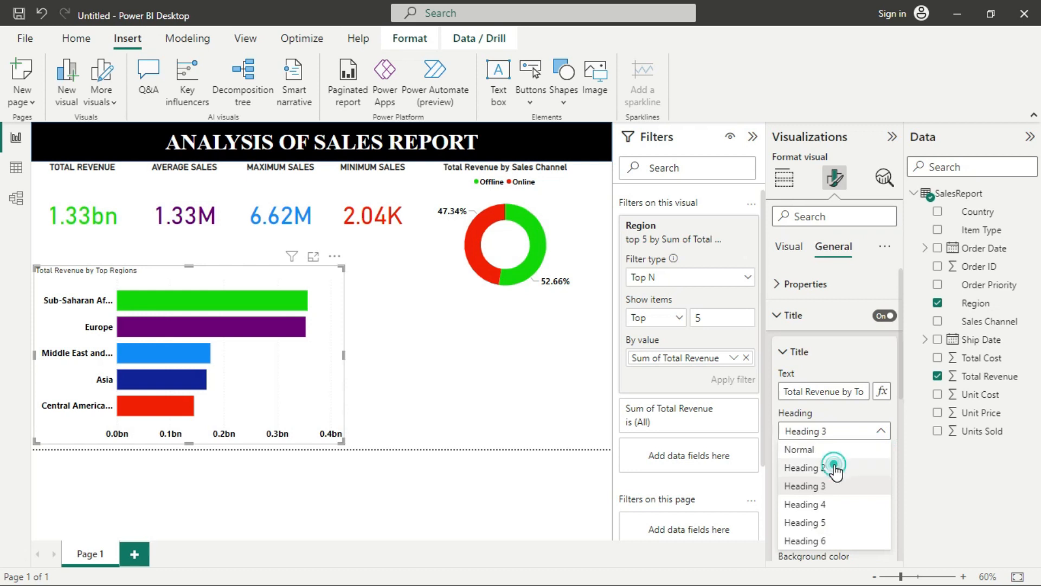
{"action": "left_click", "coordinate": [788, 491]}
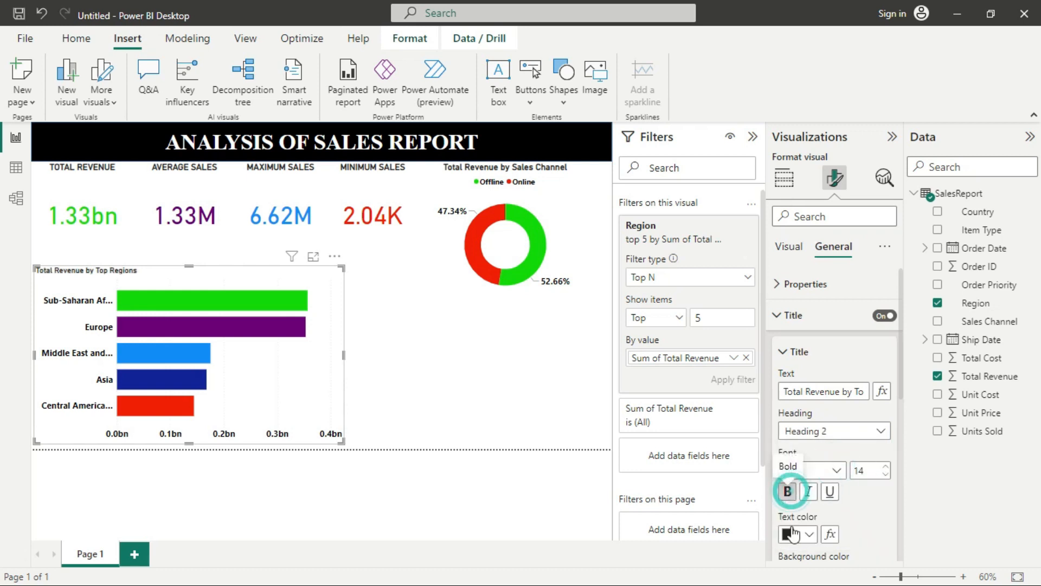
{"action": "left_click", "coordinate": [808, 536]}
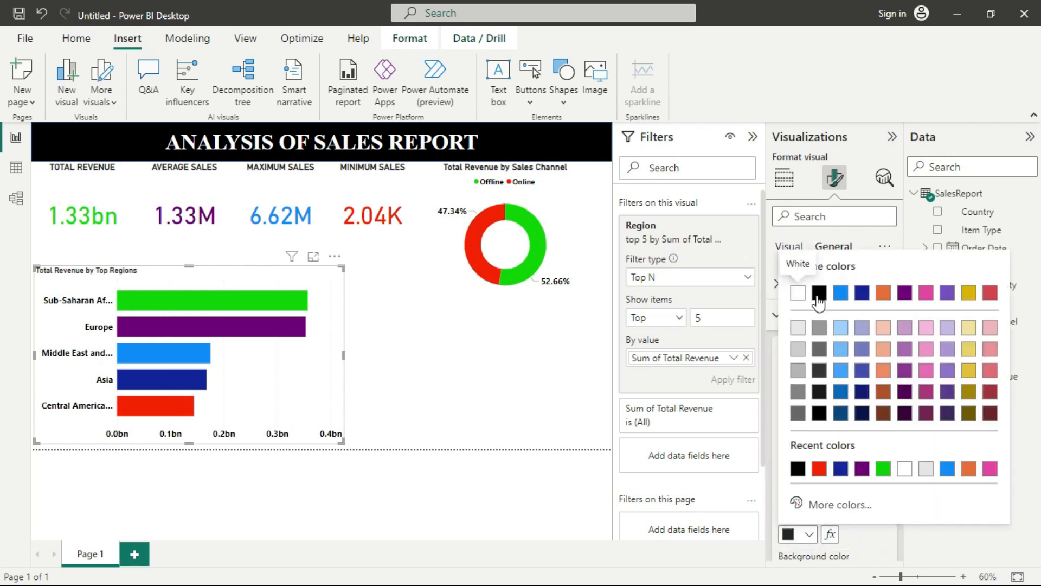
{"action": "left_click", "coordinate": [818, 298]}
{"action": "scroll", "coordinate": [831, 507], "scroll_direction": "down", "scroll_amount": 2}
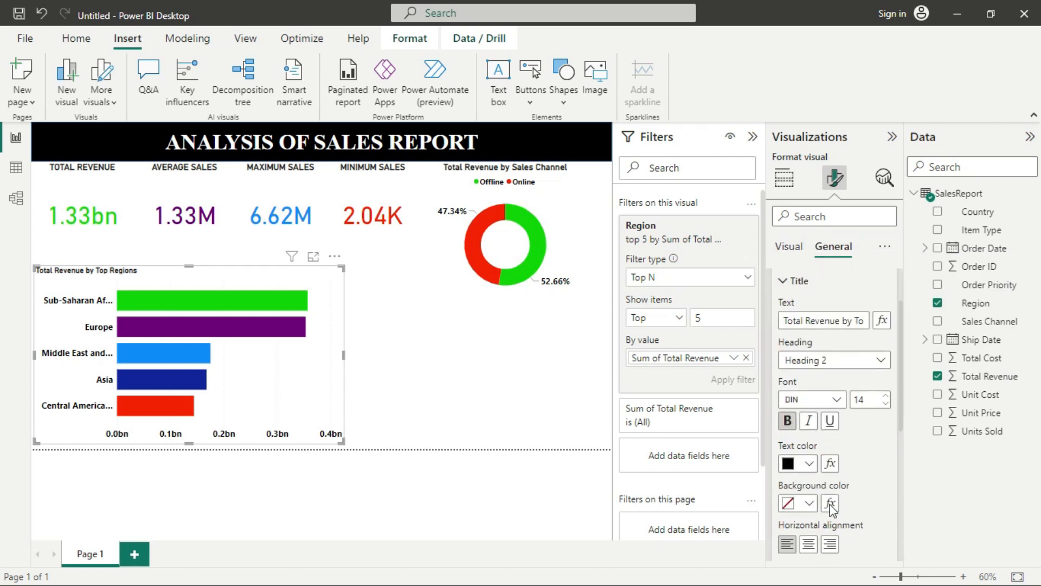
{"action": "scroll", "coordinate": [831, 507], "scroll_direction": "down", "scroll_amount": 1}
{"action": "left_click", "coordinate": [809, 527]}
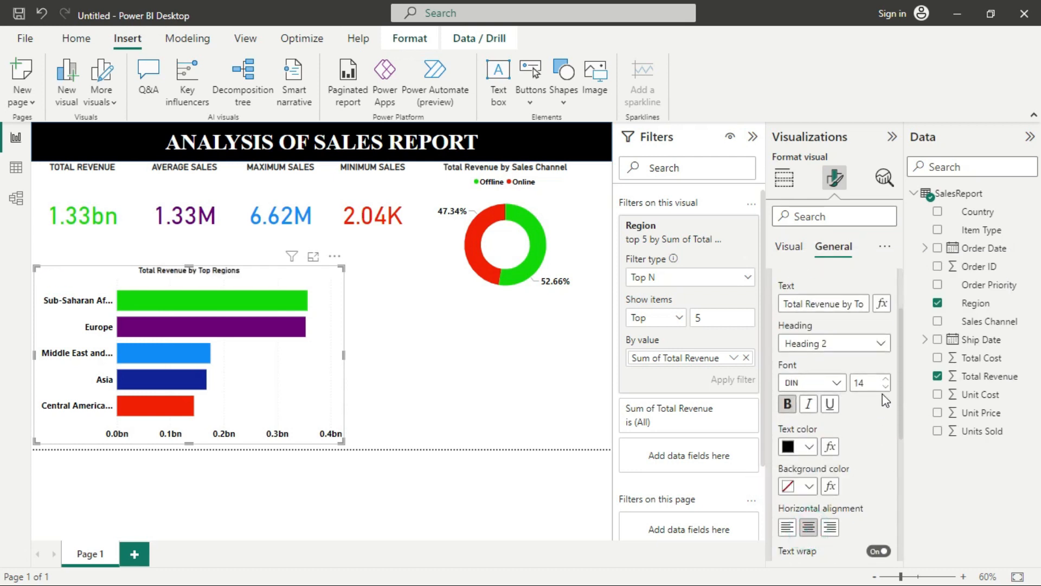
{"action": "left_click", "coordinate": [885, 381]}
{"action": "left_click", "coordinate": [885, 381]}
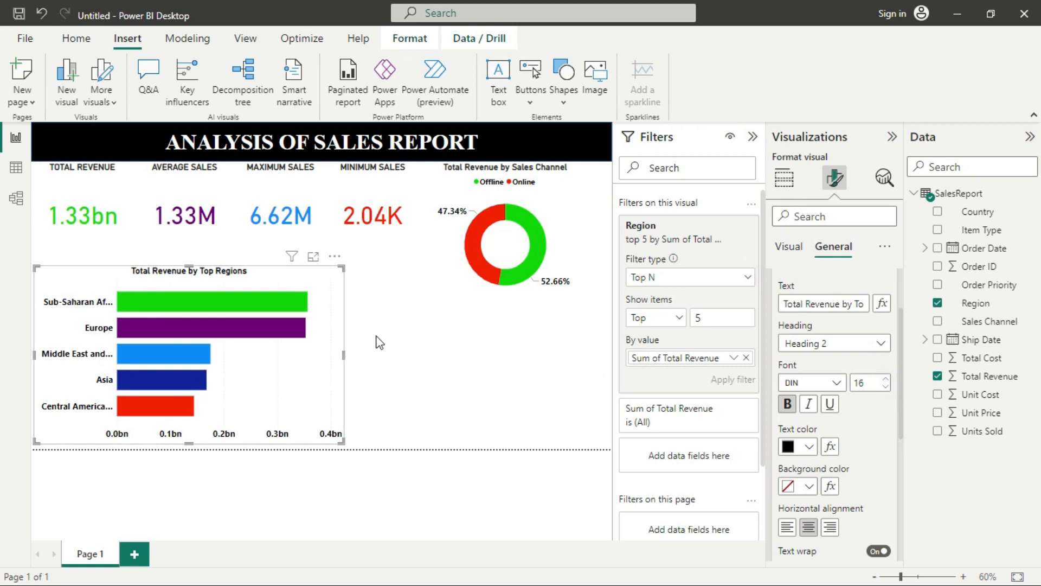
Add a line chart to the page with Order Date on the X-axis and Total Revenue on the Y-axis.
{"action": "left_click", "coordinate": [401, 321]}
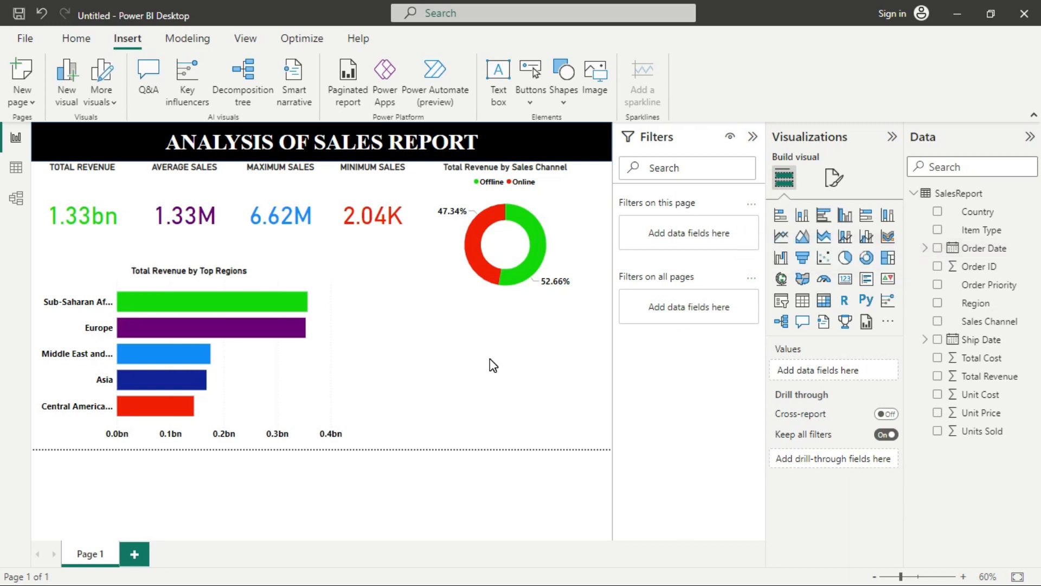
{"action": "left_click", "coordinate": [785, 242]}
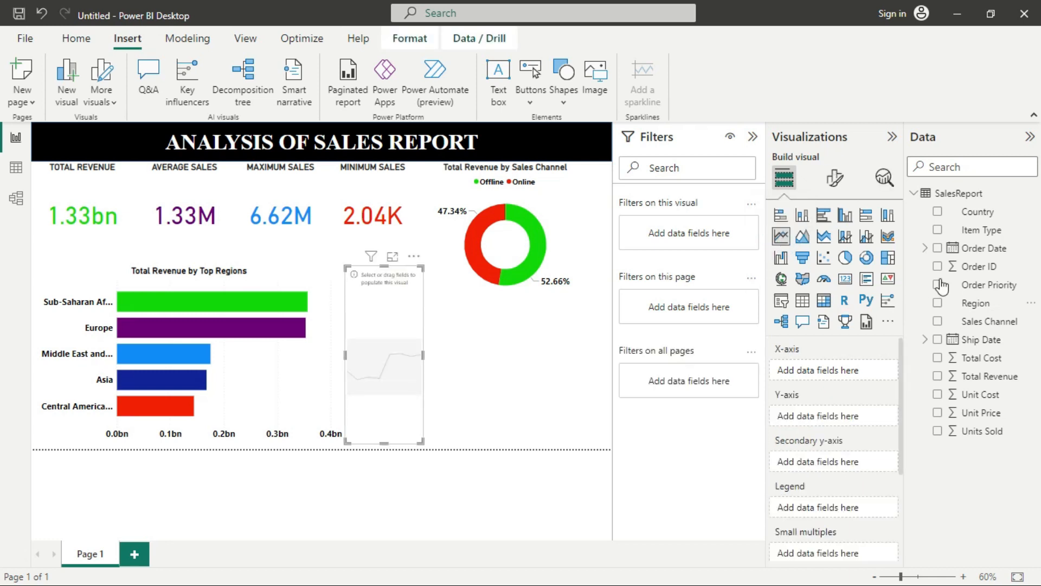
{"action": "left_click", "coordinate": [938, 250]}
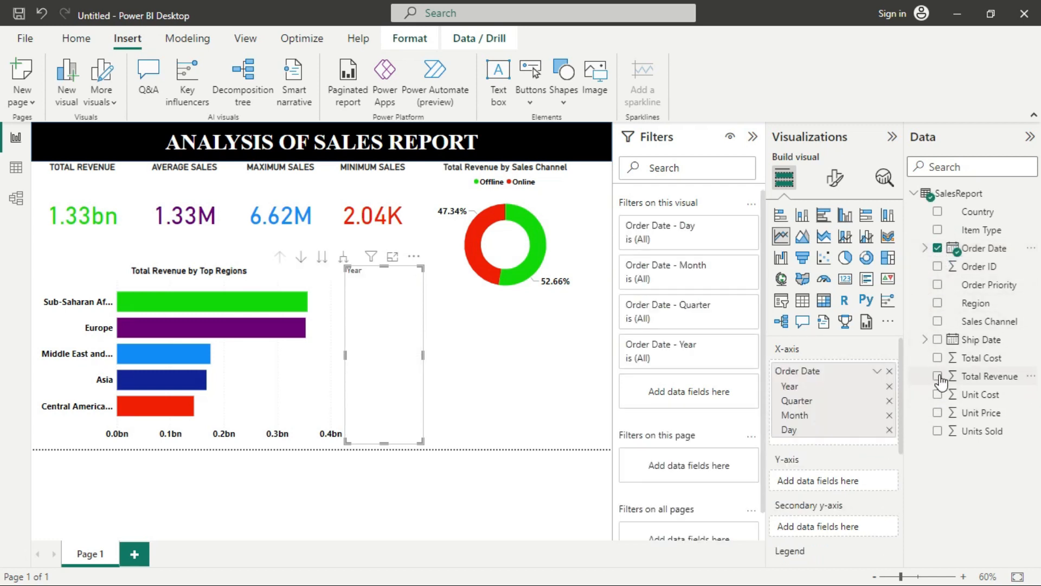
{"action": "left_click", "coordinate": [938, 376]}
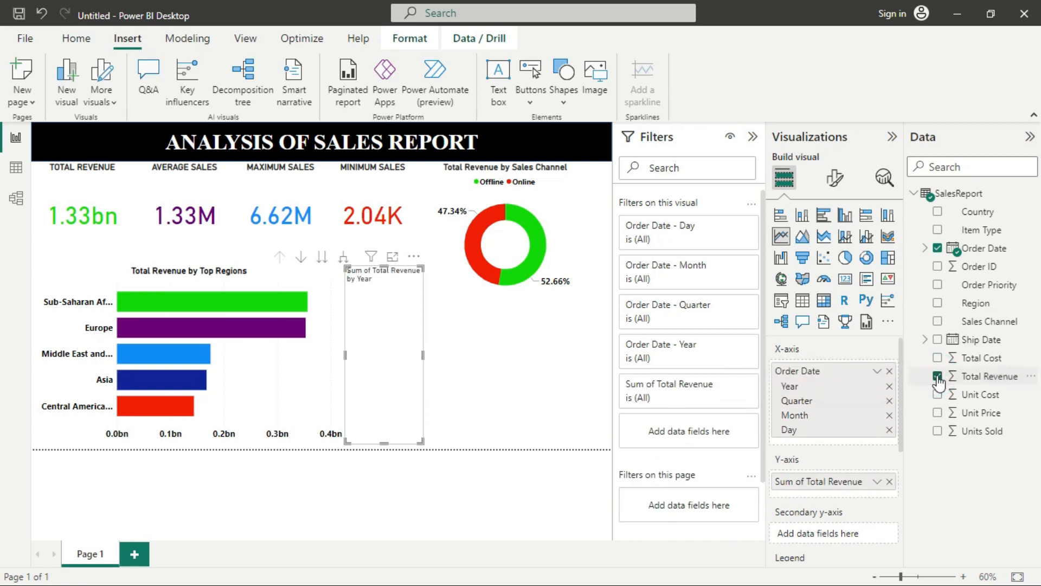
Resize the line chart to fill the space beside the bar chart, below the sales channel donut.
{"action": "left_click", "coordinate": [424, 354]}
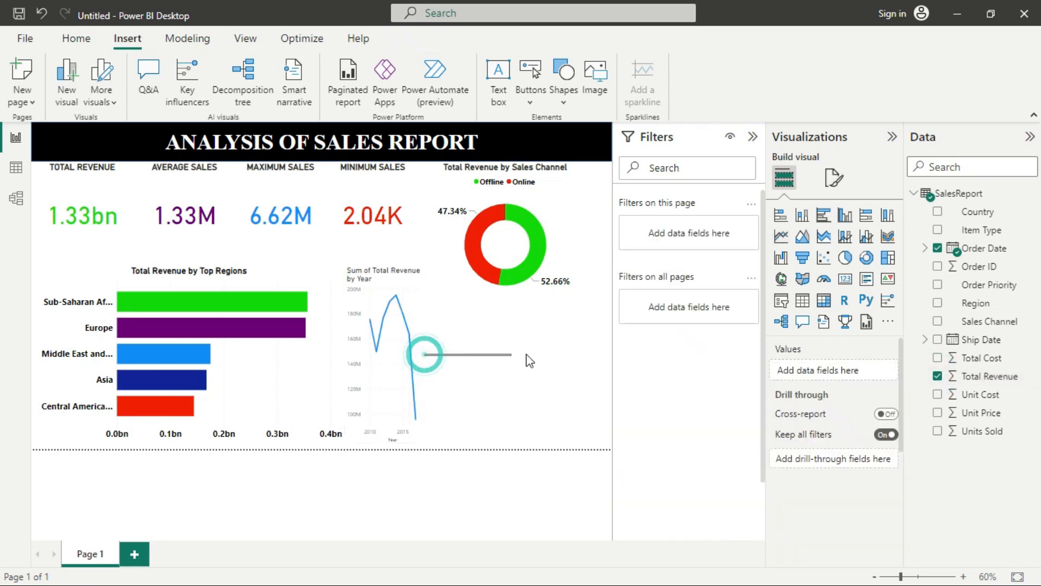
{"action": "left_click", "coordinate": [397, 345]}
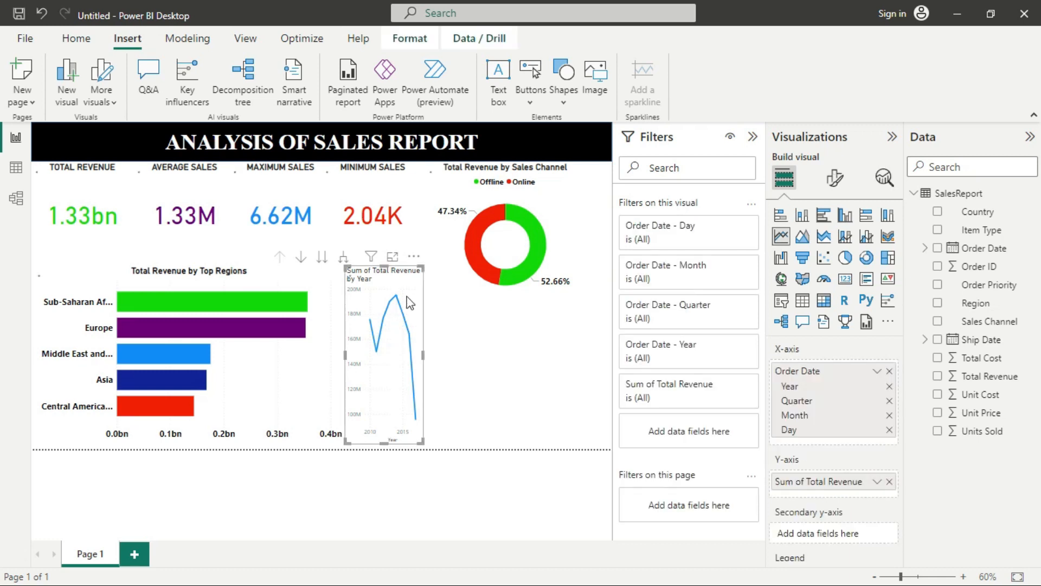
{"action": "left_click_drag", "start_coordinate": [422, 265], "coordinate": [604, 301]}
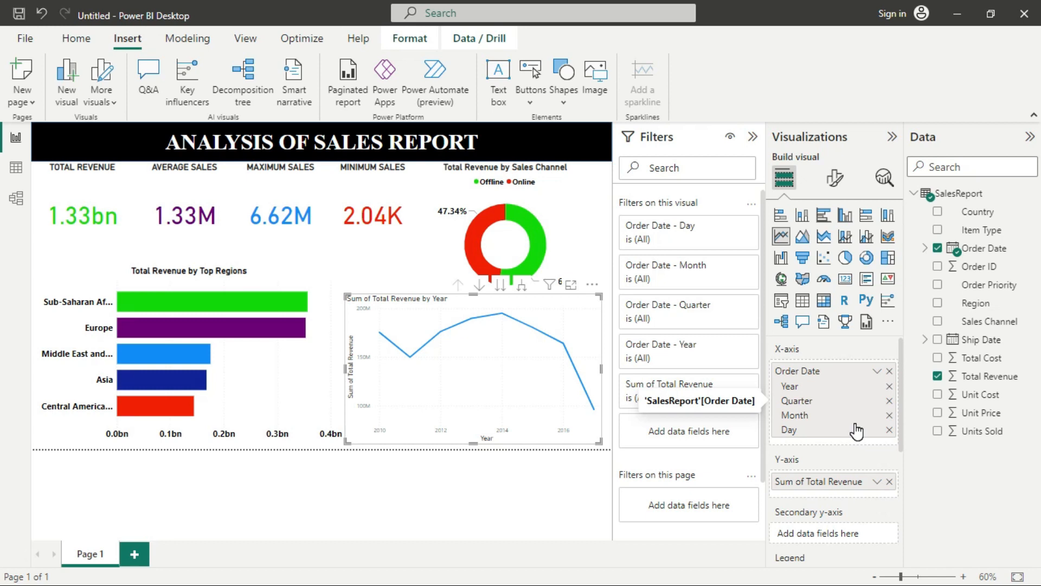
Remove Day, Month and Quarter from the line chart's Order Date hierarchy, leaving only Year, and open the chart's formatting options.
{"action": "left_click", "coordinate": [889, 431]}
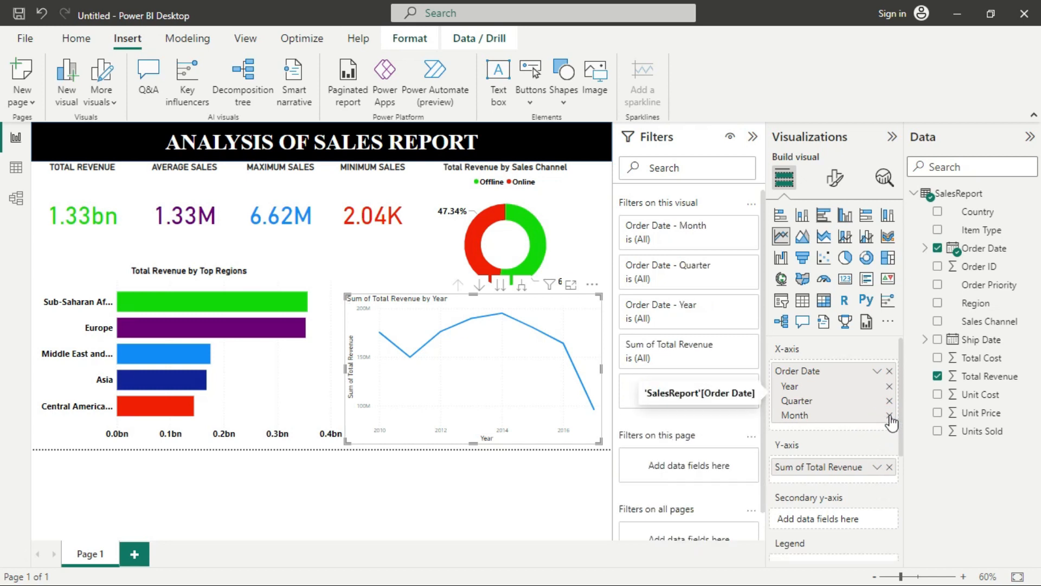
{"action": "left_click", "coordinate": [889, 415]}
{"action": "left_click", "coordinate": [889, 400]}
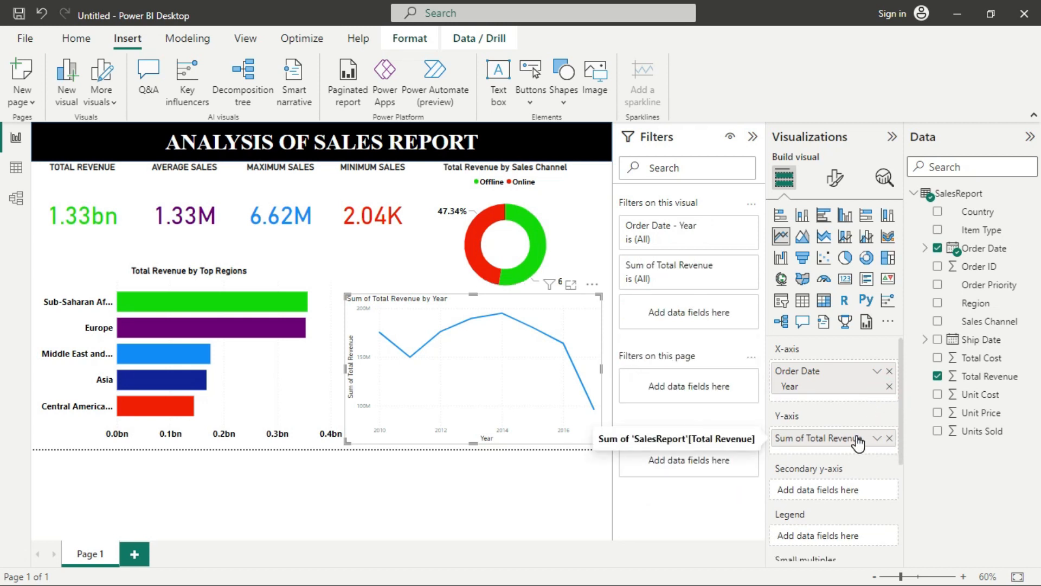
{"action": "left_click", "coordinate": [840, 182]}
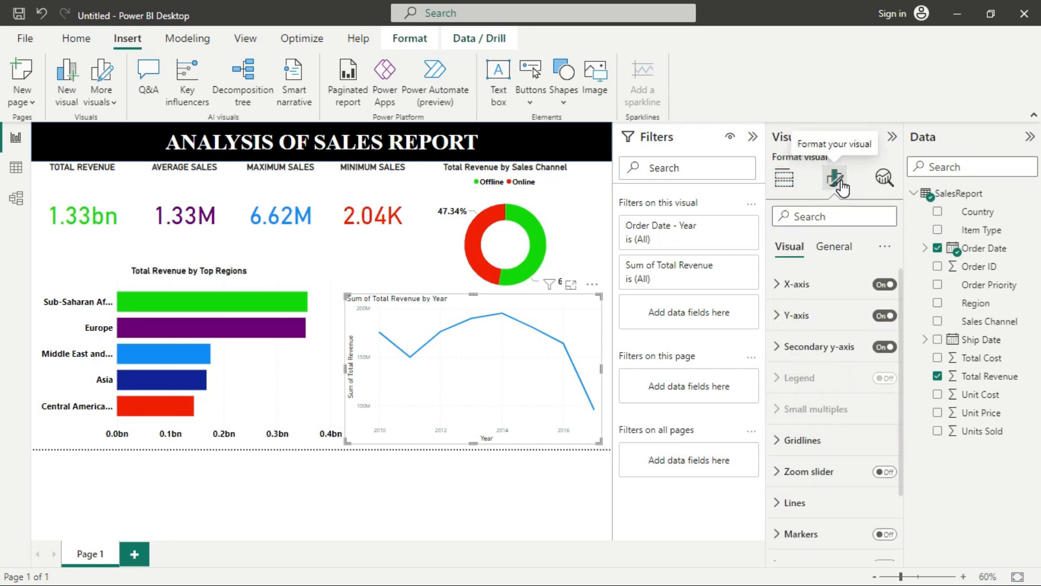
Change the line chart's title text to "Total Revenue by Year".
{"action": "left_click", "coordinate": [833, 248]}
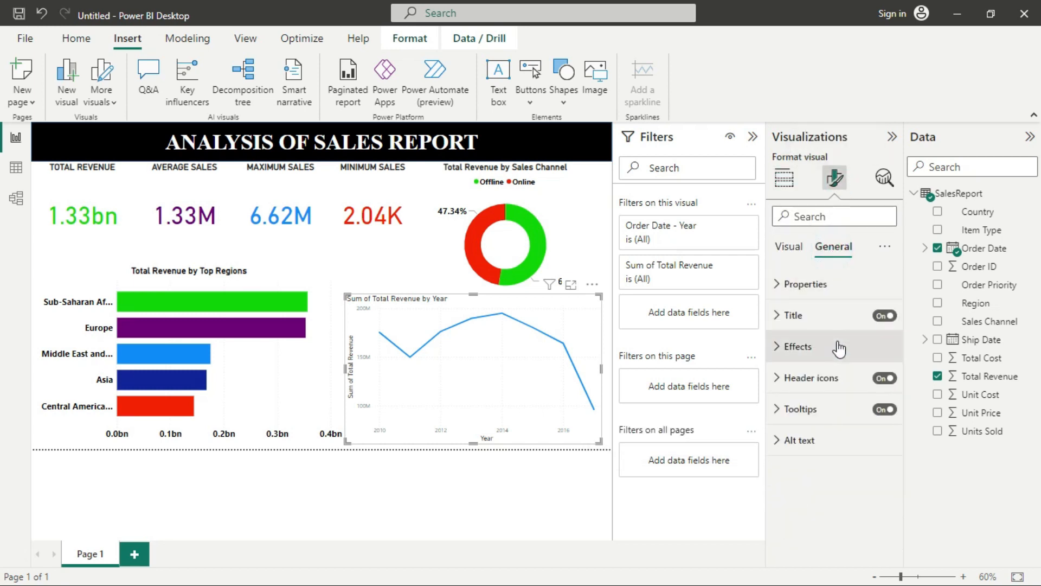
{"action": "left_click", "coordinate": [808, 316]}
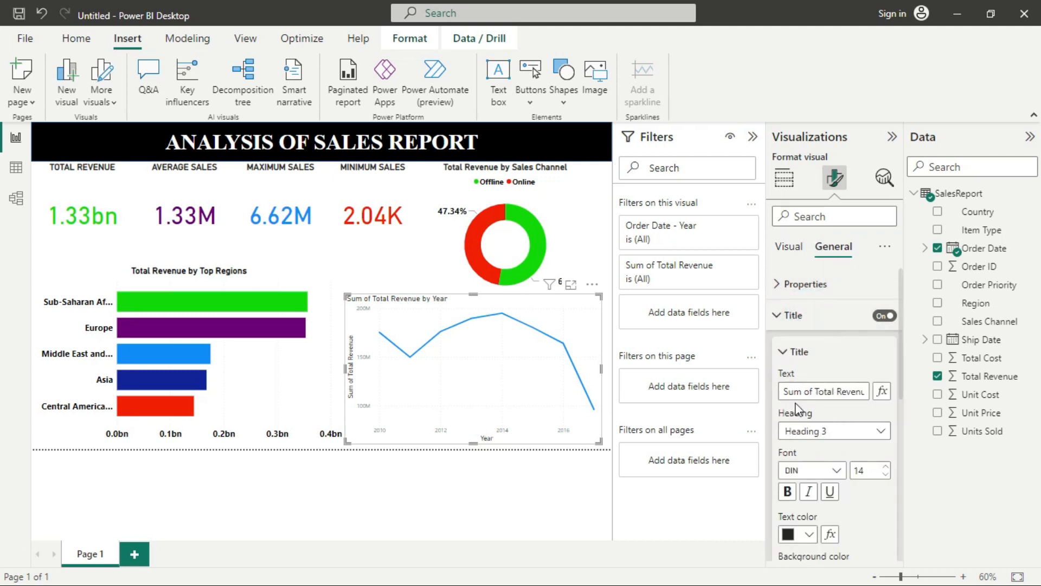
{"action": "left_click", "coordinate": [819, 386]}
{"action": "key", "text": "BackSpace"}
{"action": "key", "text": "BackSpace"}
{"action": "key", "text": "BackSpace"}
{"action": "key", "text": "BackSpace"}
{"action": "key", "text": "BackSpace"}
{"action": "key", "text": "BackSpace"}
{"action": "key", "text": "BackSpace"}
Format the line chart's title as bold black text at font size 16, centered horizontally.
{"action": "left_click", "coordinate": [787, 492]}
{"action": "left_click", "coordinate": [875, 471]}
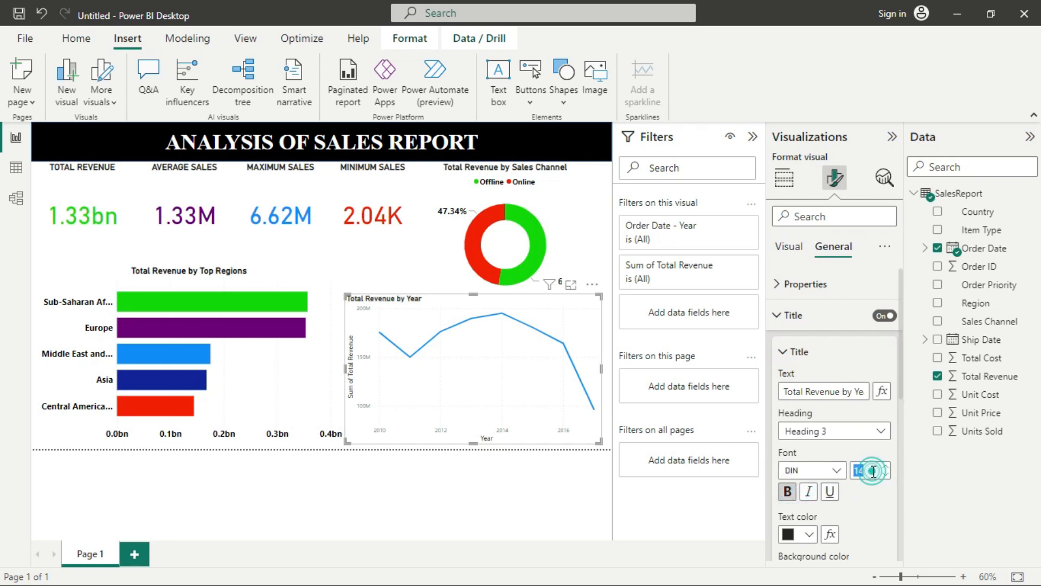
{"action": "key", "text": "BackSpace"}
{"action": "type", "text": "6"}
{"action": "scroll", "coordinate": [834, 516], "scroll_direction": "down", "scroll_amount": 2}
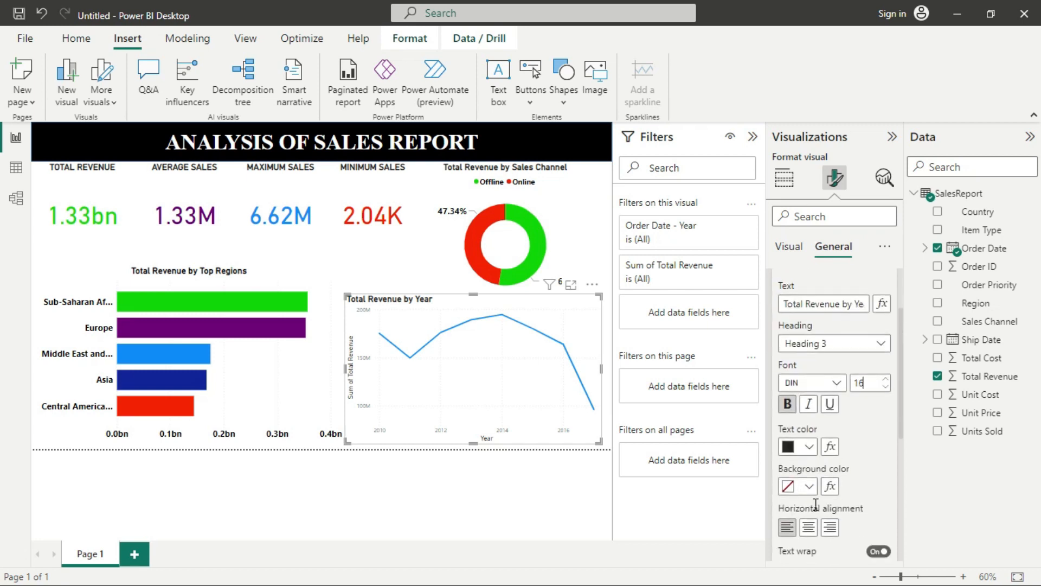
{"action": "left_click", "coordinate": [809, 447]}
{"action": "left_click", "coordinate": [796, 384]}
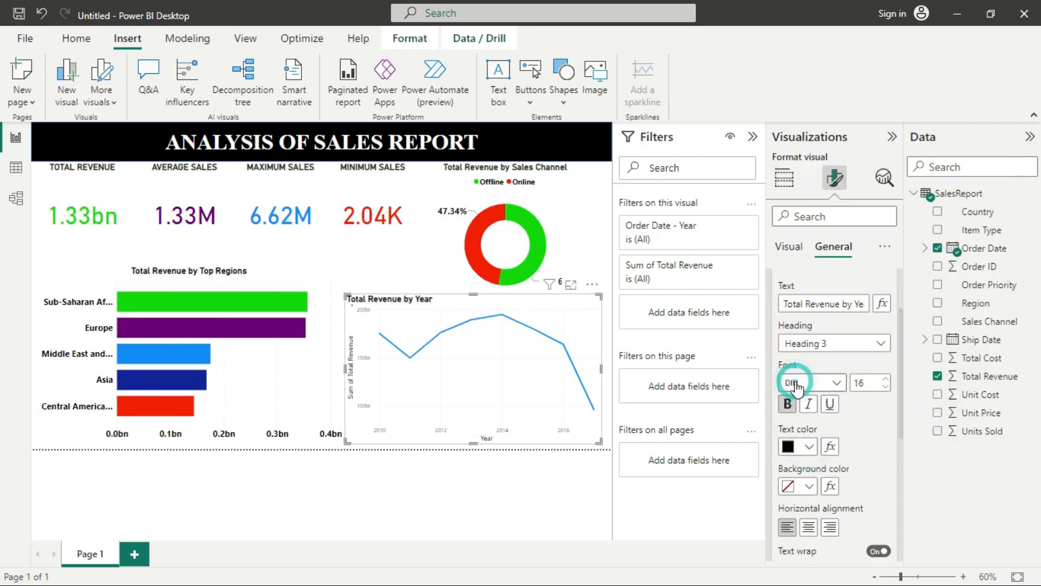
{"action": "left_click", "coordinate": [808, 526]}
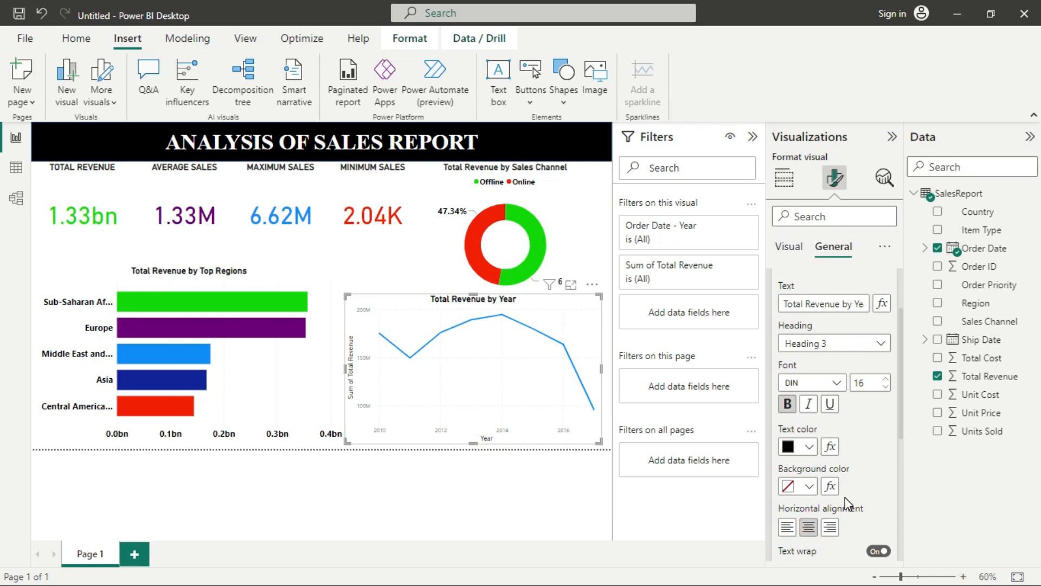
{"action": "scroll", "coordinate": [824, 342], "scroll_direction": "up", "scroll_amount": 2}
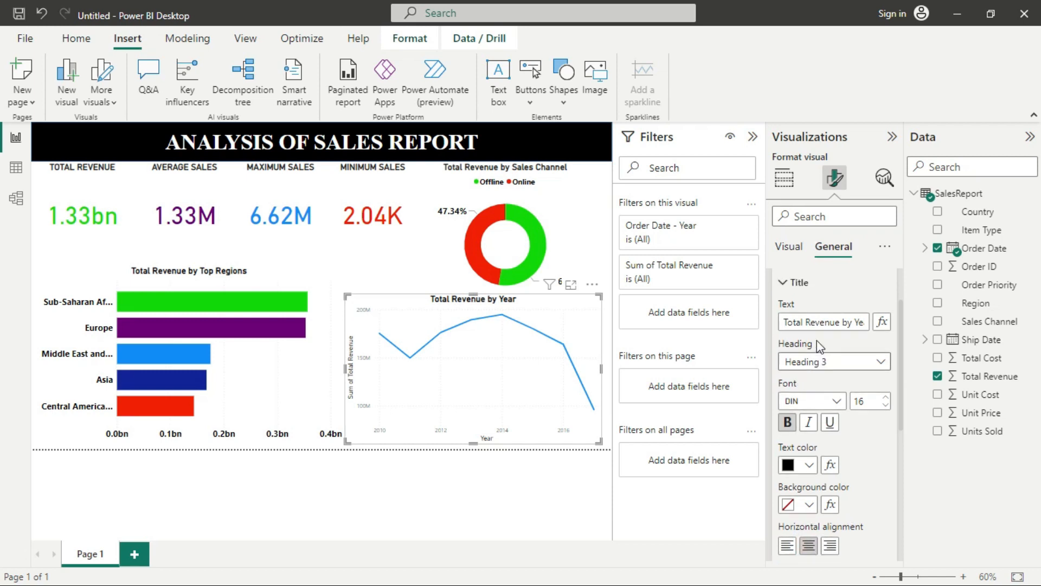
{"action": "left_click", "coordinate": [797, 351]}
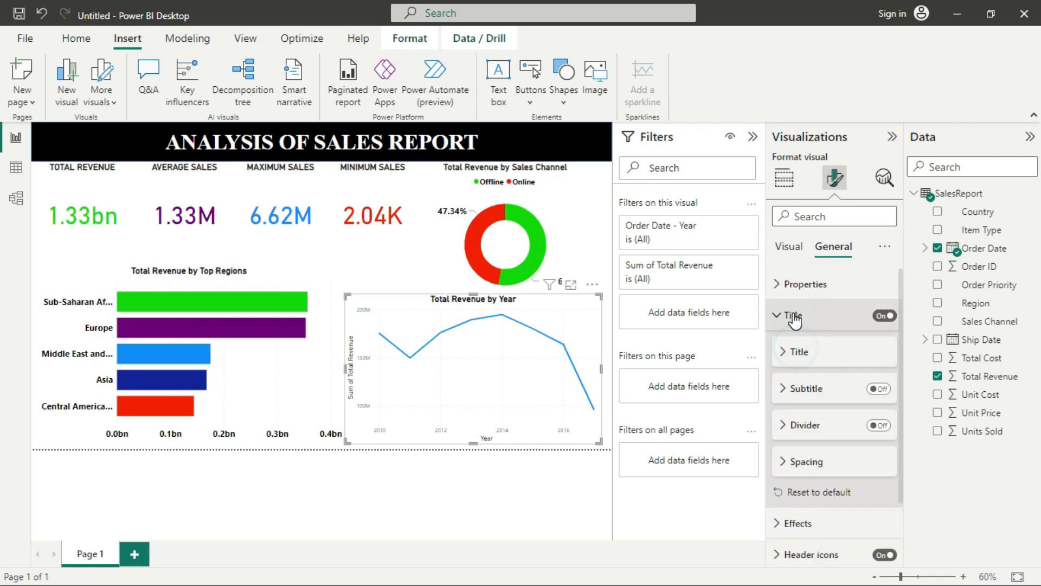
{"action": "left_click", "coordinate": [796, 317]}
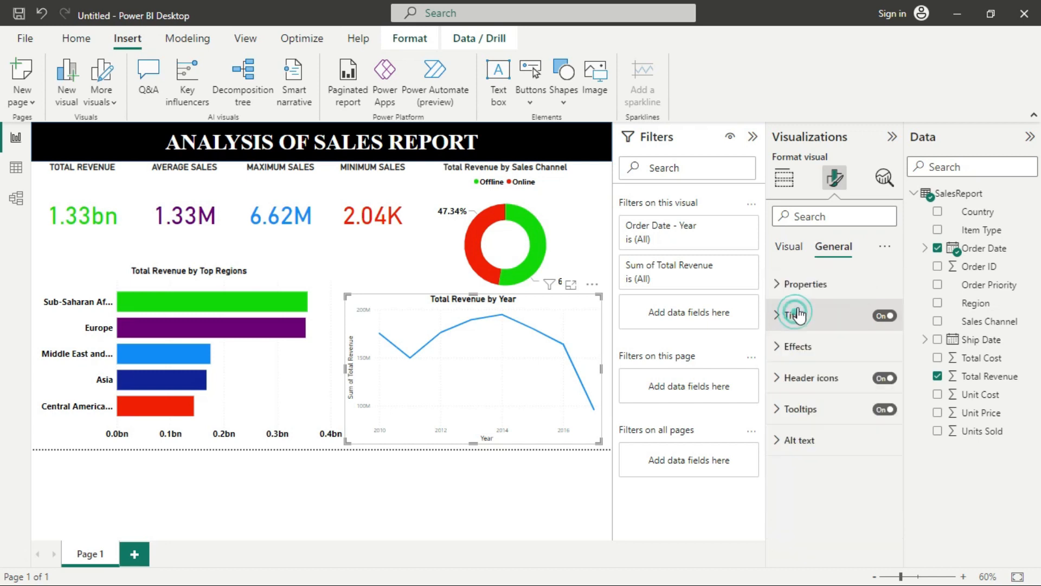
Set the line chart's Sum of Total Revenue line color to the recently used bright green.
{"action": "left_click", "coordinate": [791, 250]}
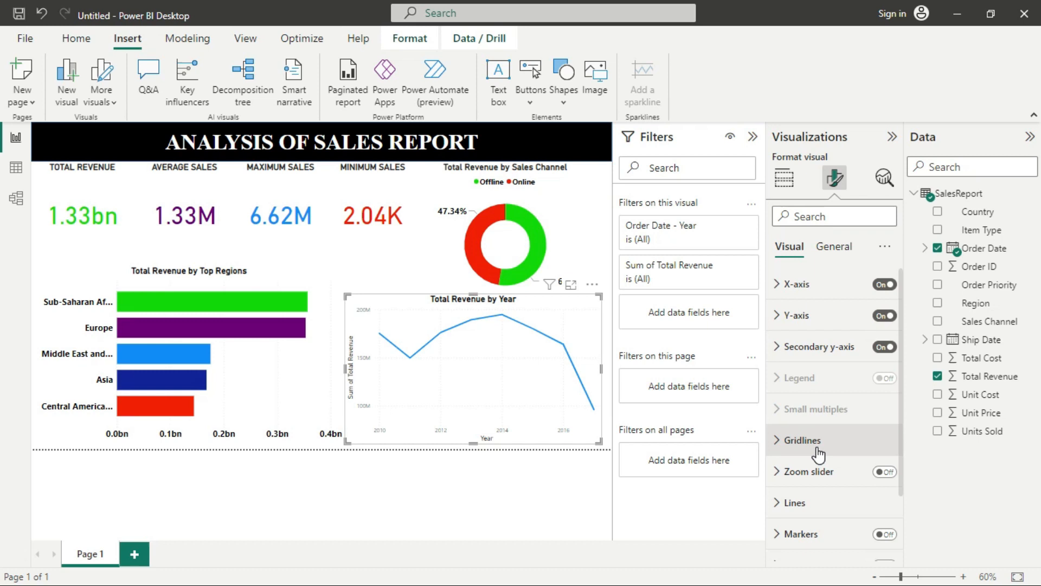
{"action": "left_click", "coordinate": [817, 503]}
{"action": "scroll", "coordinate": [838, 475], "scroll_direction": "down", "scroll_amount": 4}
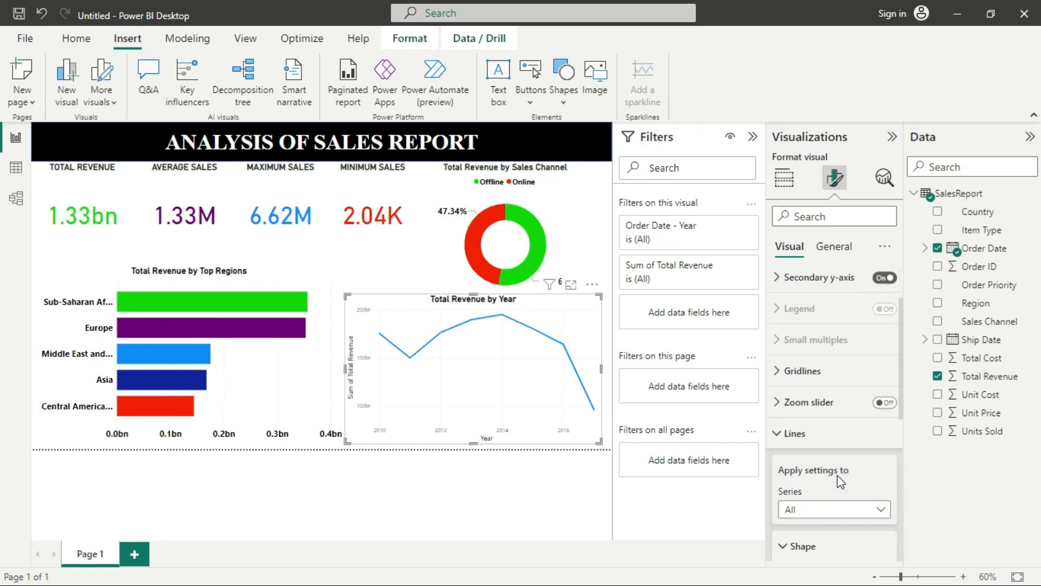
{"action": "scroll", "coordinate": [835, 477], "scroll_direction": "down", "scroll_amount": 3}
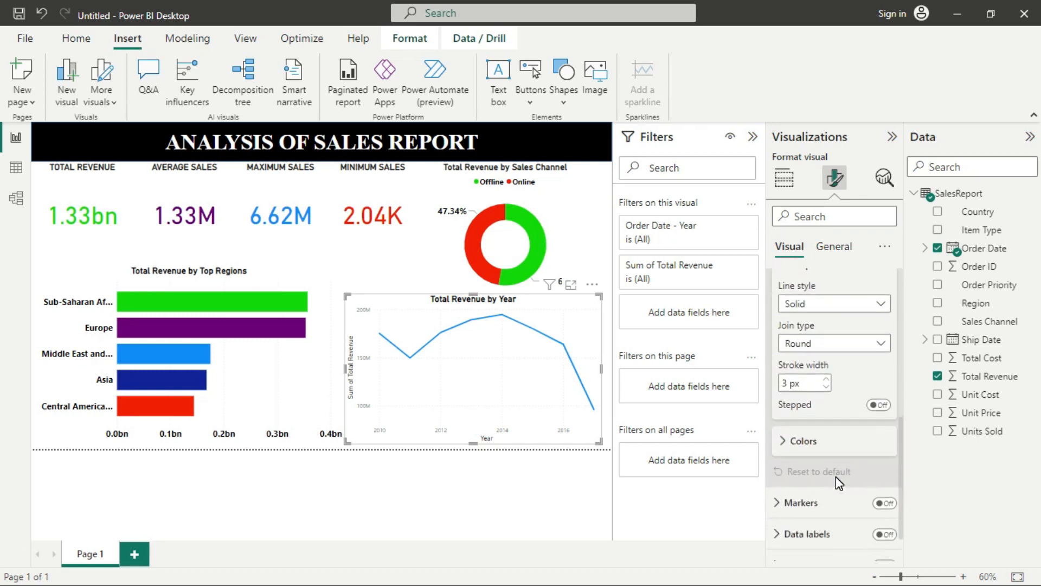
{"action": "left_click", "coordinate": [802, 389]}
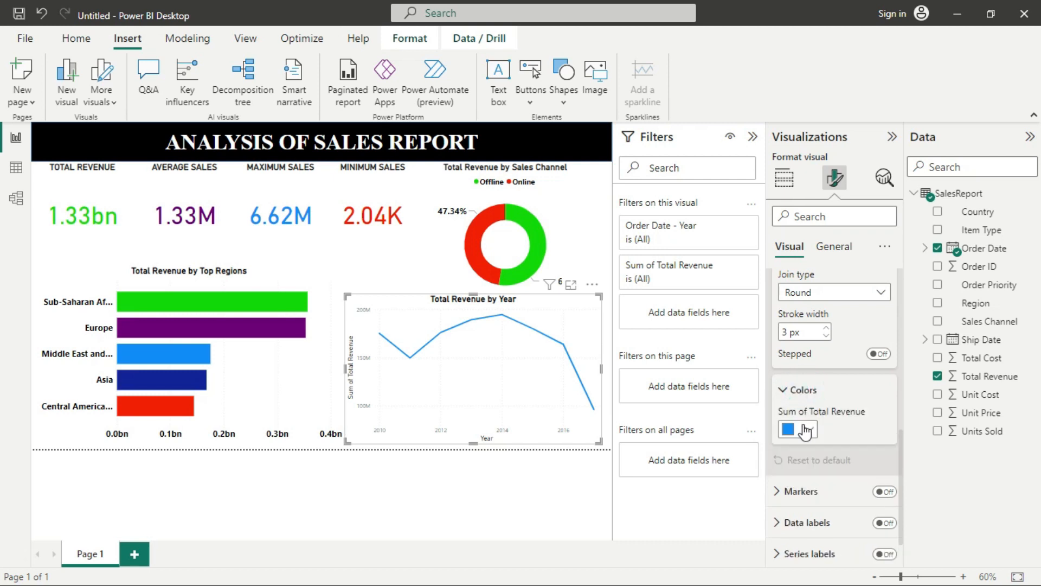
{"action": "left_click", "coordinate": [797, 429]}
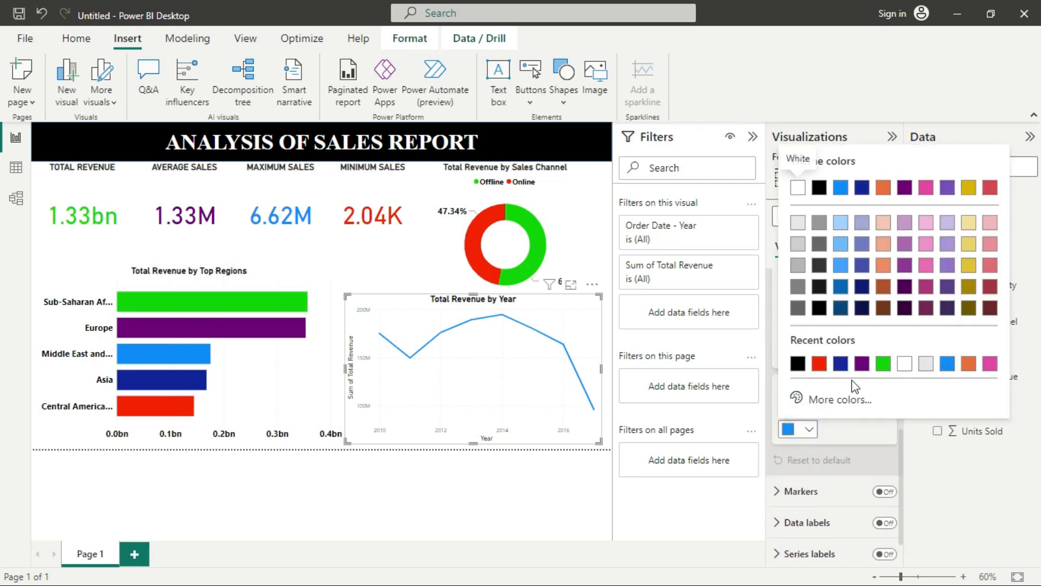
{"action": "left_click", "coordinate": [884, 364]}
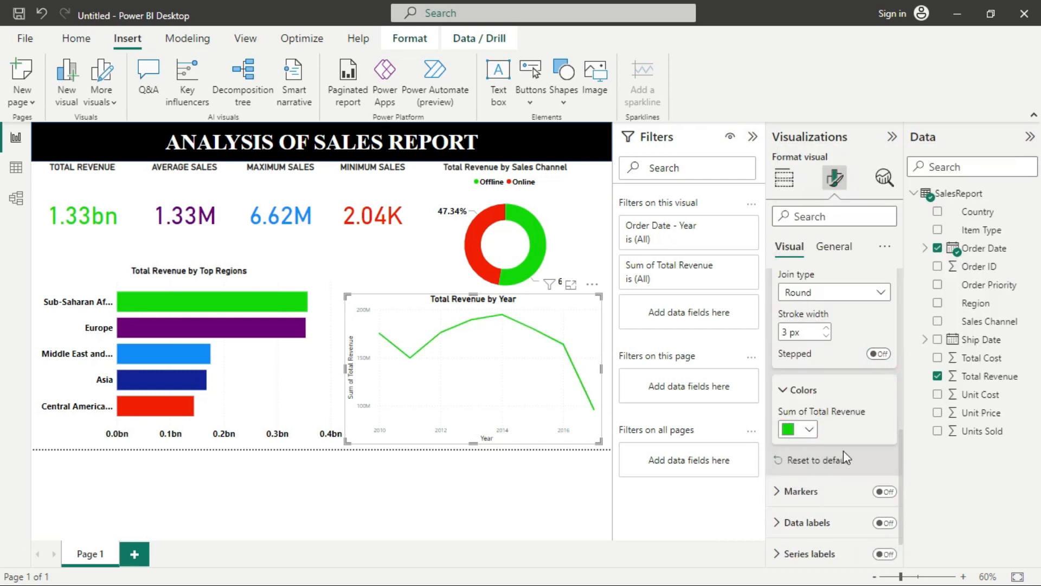
{"action": "left_click", "coordinate": [802, 390]}
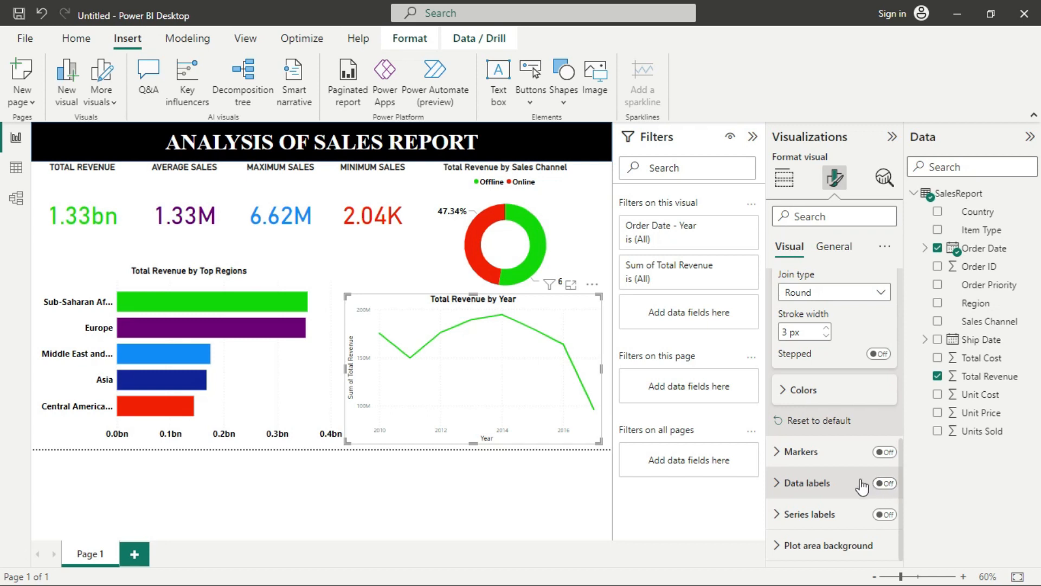
Turn off the Y-axis and X-axis titles of the line chart.
{"action": "scroll", "coordinate": [835, 434], "scroll_direction": "up", "scroll_amount": 5}
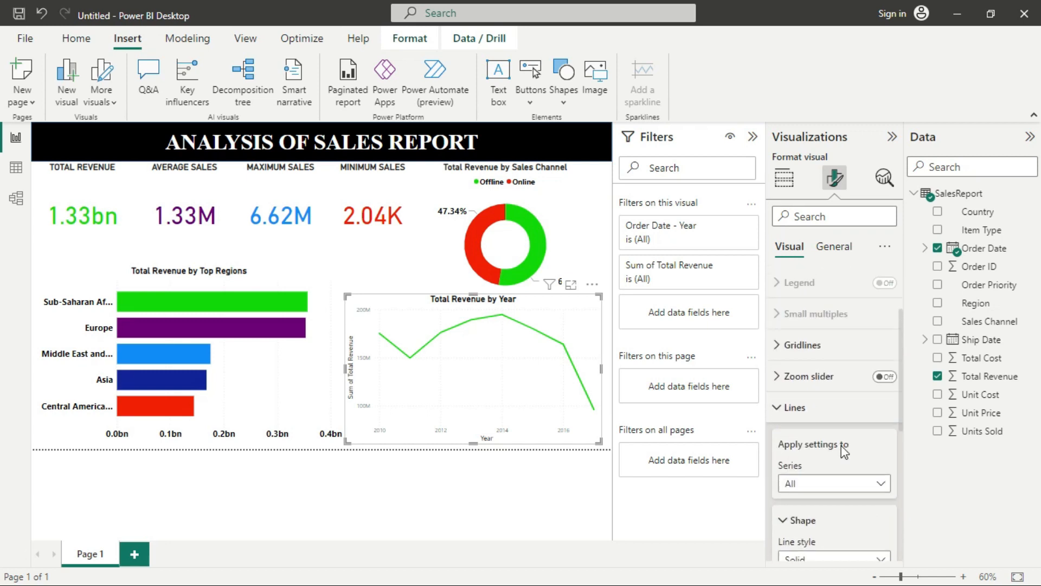
{"action": "scroll", "coordinate": [809, 405], "scroll_direction": "up", "scroll_amount": 3}
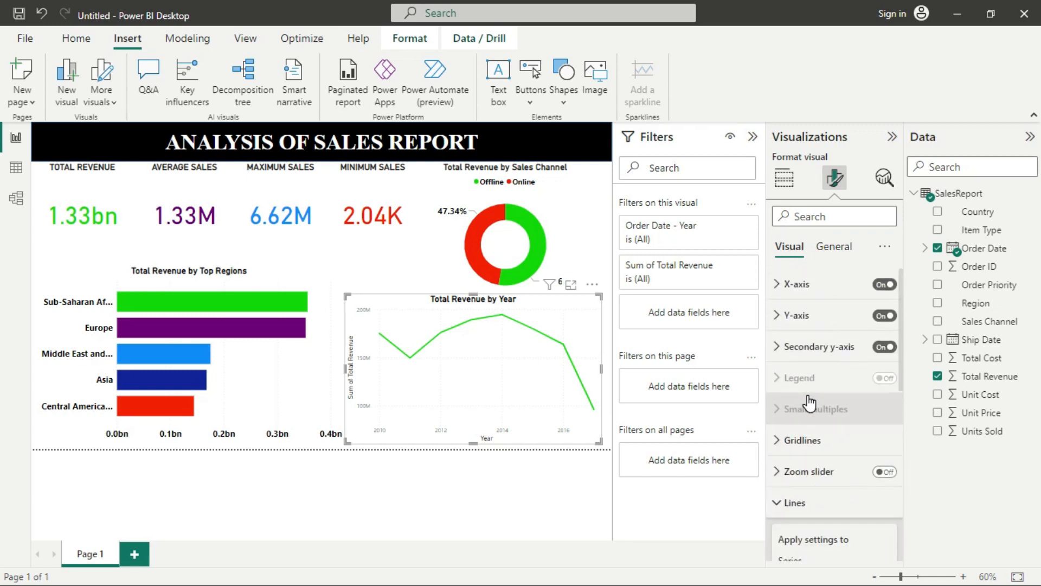
{"action": "left_click", "coordinate": [802, 315]}
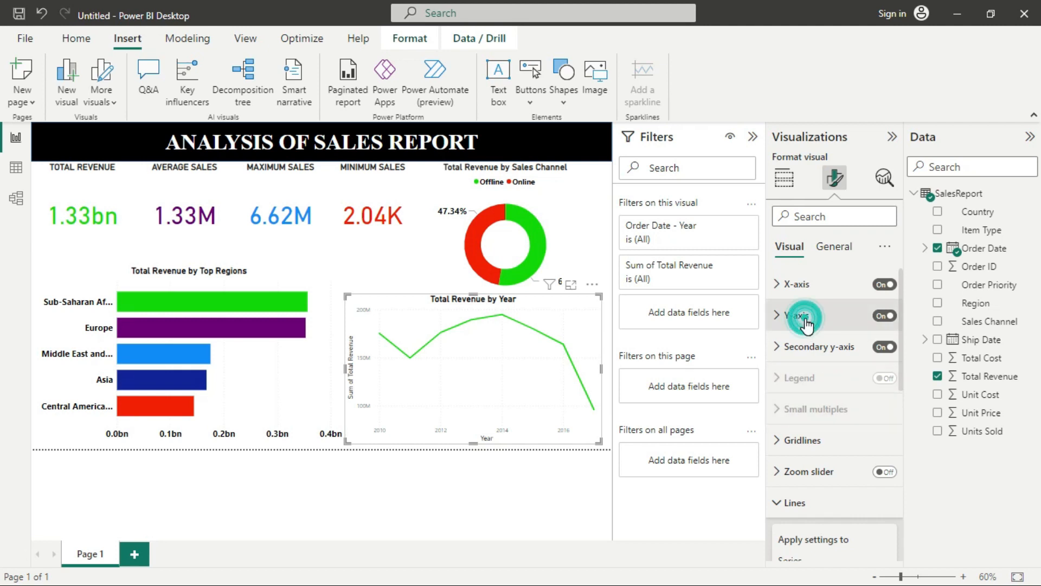
{"action": "left_click", "coordinate": [809, 357]}
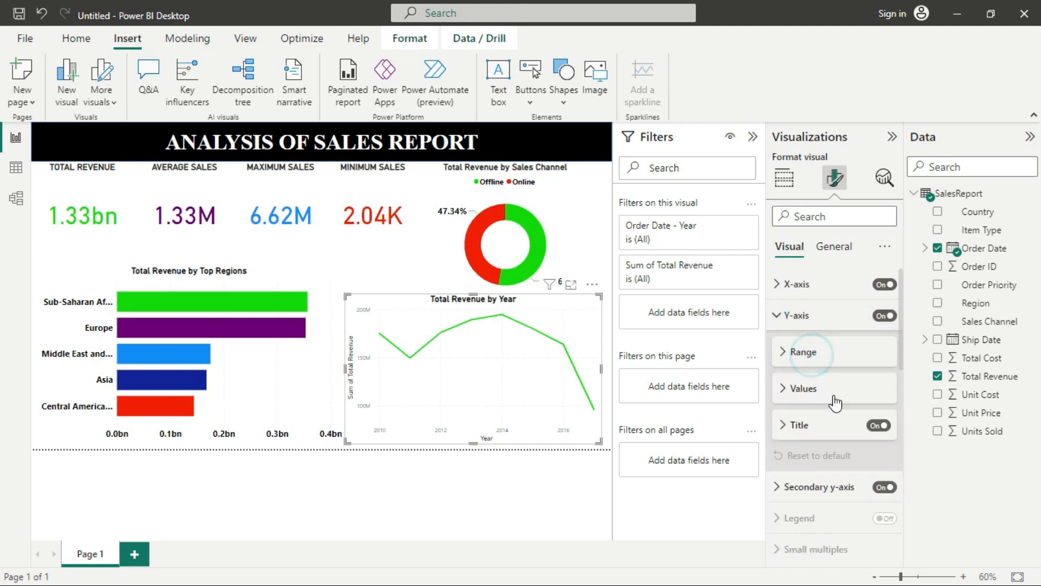
{"action": "left_click", "coordinate": [878, 427]}
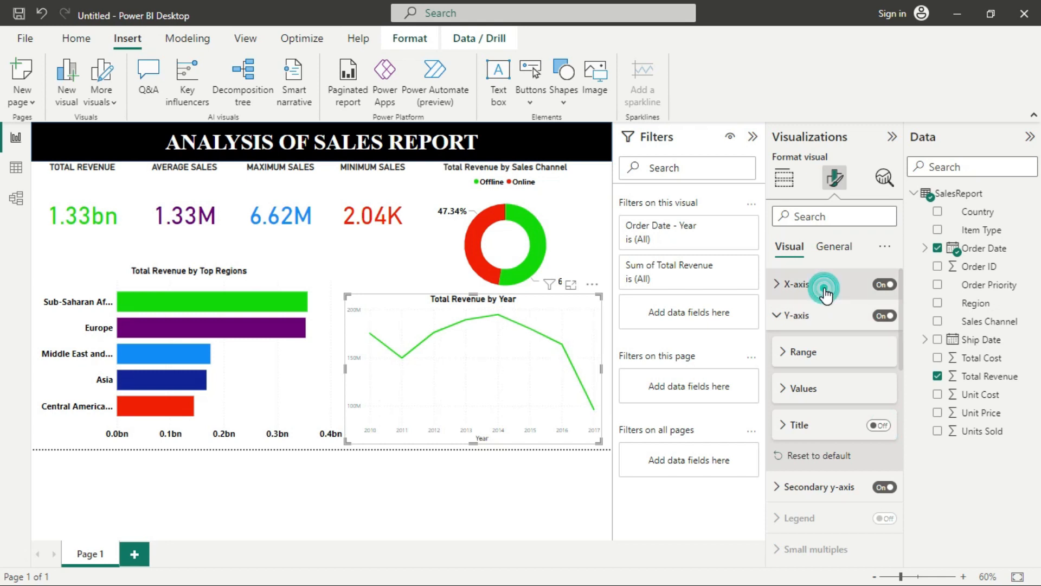
{"action": "left_click", "coordinate": [825, 288]}
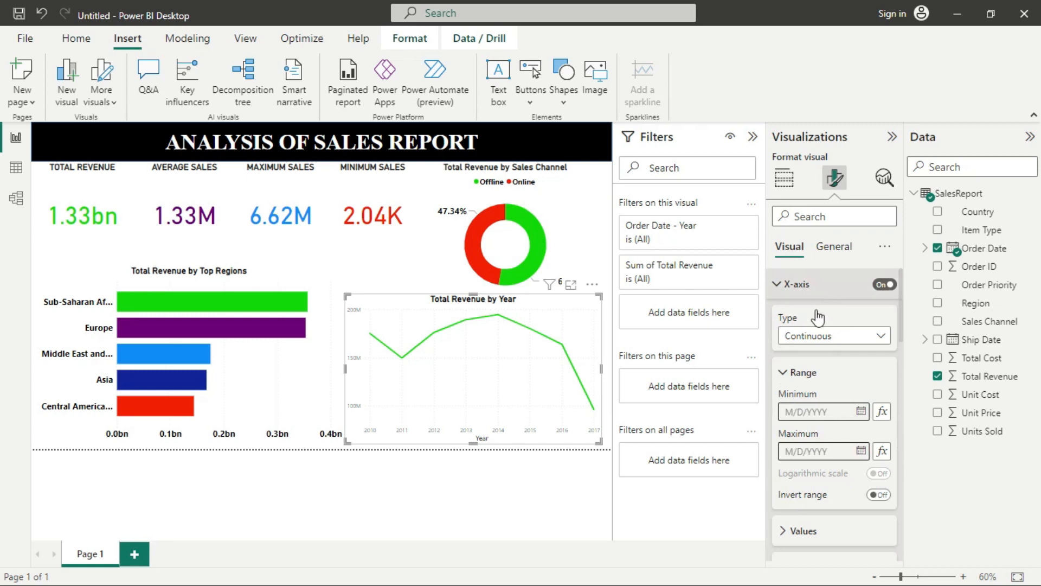
{"action": "left_click", "coordinate": [783, 373]}
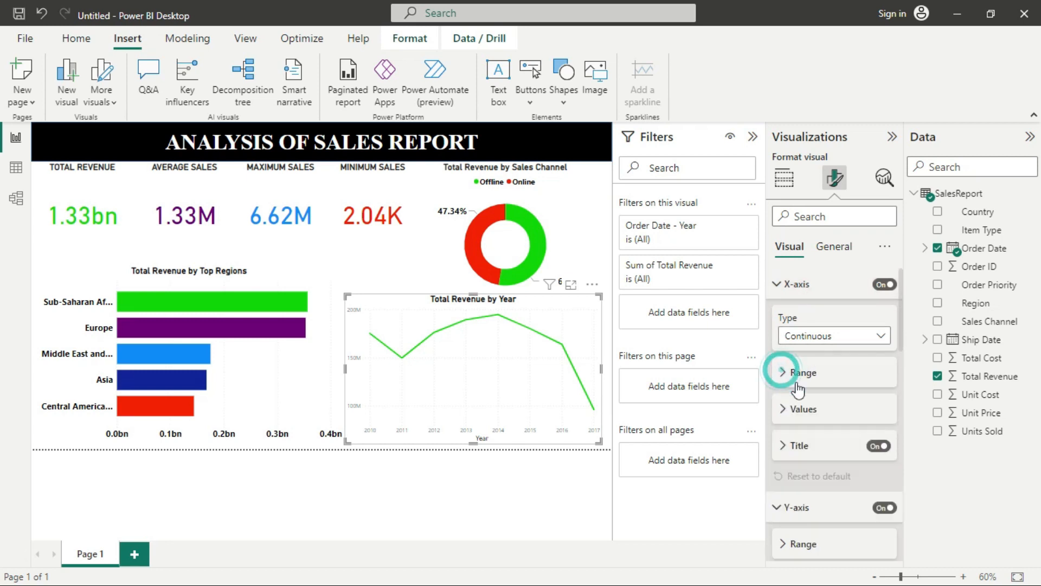
{"action": "left_click", "coordinate": [878, 447]}
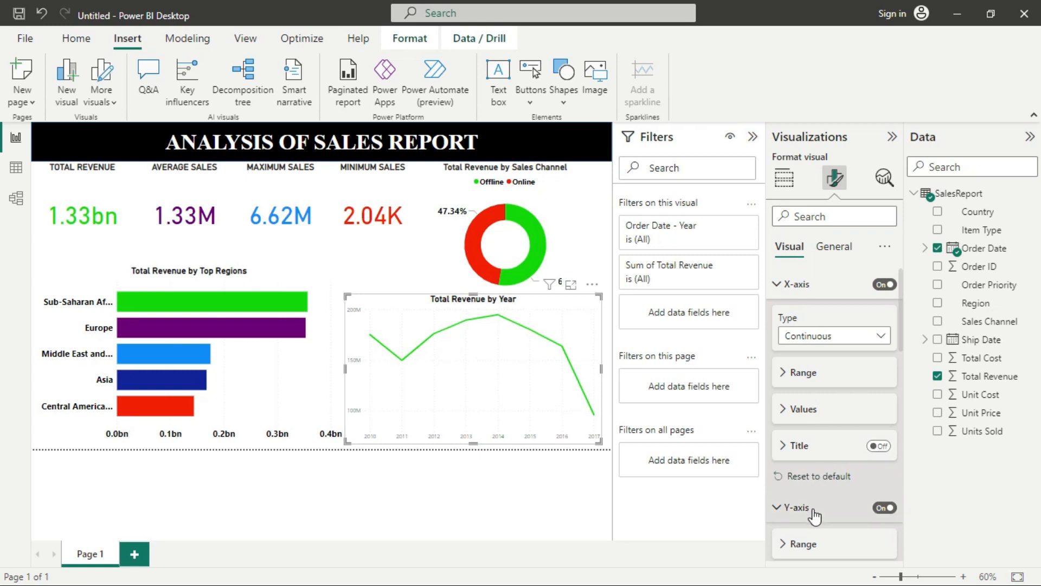
Format the line chart's X-axis values as bold black text at font size 12.
{"action": "left_click", "coordinate": [816, 410]}
{"action": "double_click", "coordinate": [871, 449]}
{"action": "type", "text": "12"}
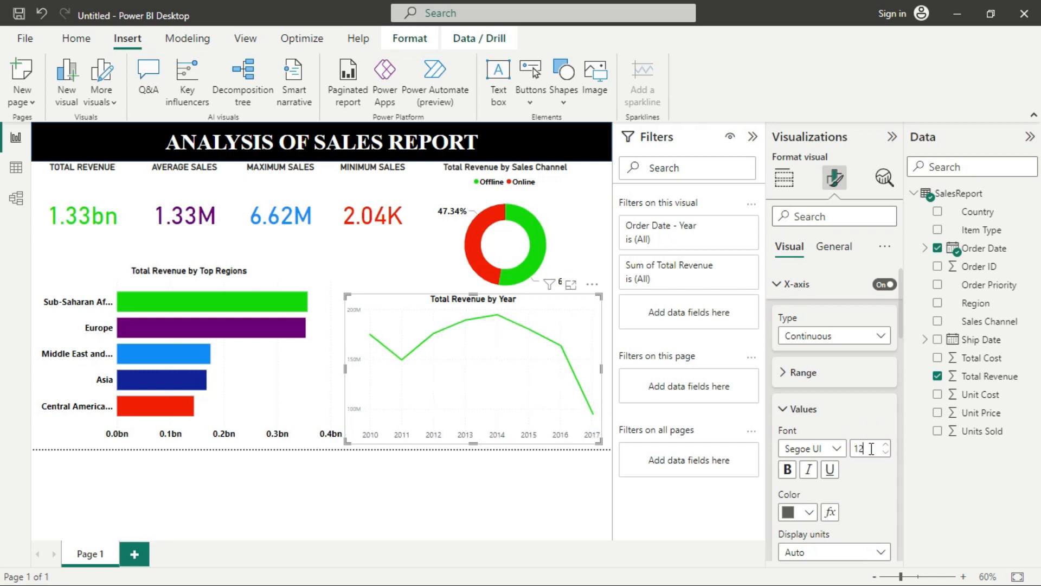
{"action": "left_click", "coordinate": [788, 470]}
{"action": "left_click", "coordinate": [809, 513]}
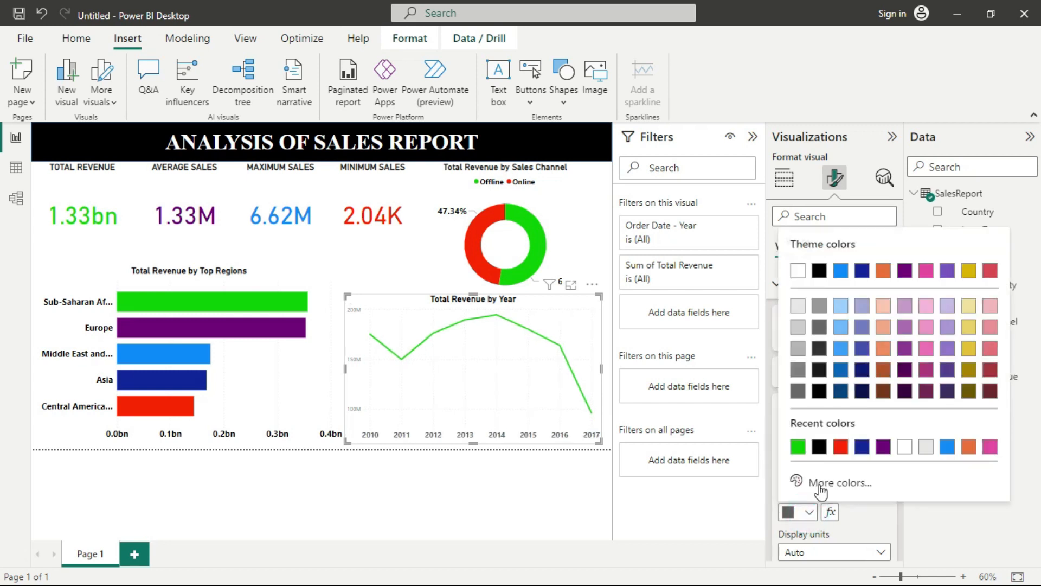
{"action": "left_click", "coordinate": [821, 444]}
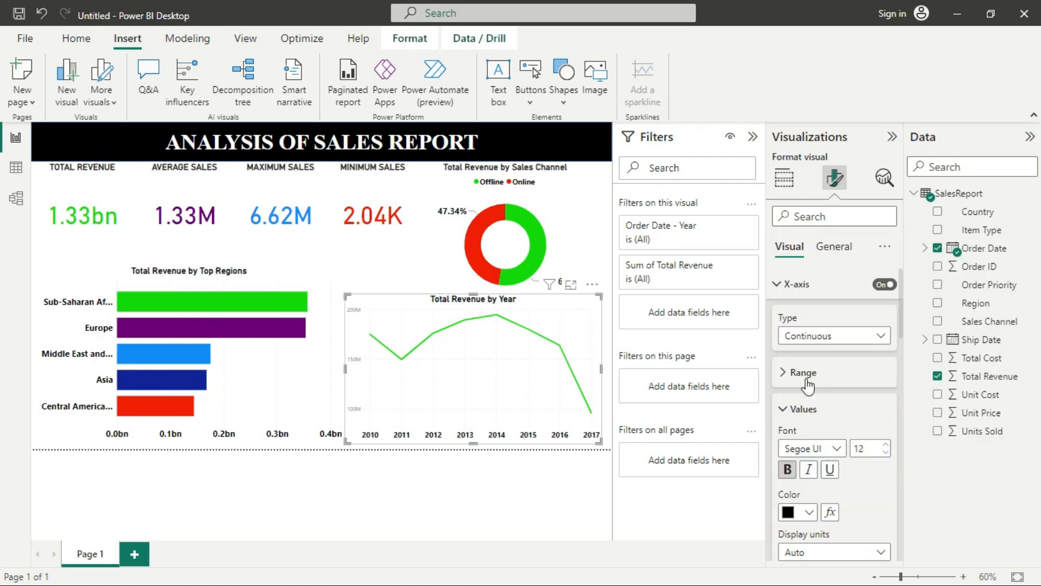
{"action": "left_click", "coordinate": [808, 410]}
{"action": "left_click", "coordinate": [811, 286]}
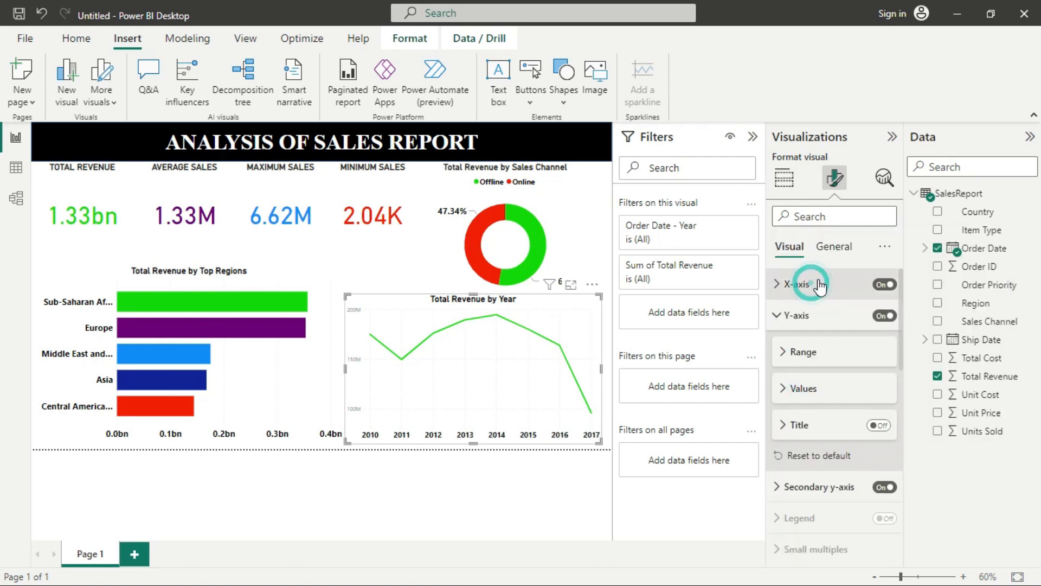
Format the line chart's Y-axis values as bold black text at font size 12.
{"action": "left_click", "coordinate": [796, 317]}
{"action": "left_click", "coordinate": [814, 387]}
{"action": "double_click", "coordinate": [869, 430]}
{"action": "type", "text": "12"}
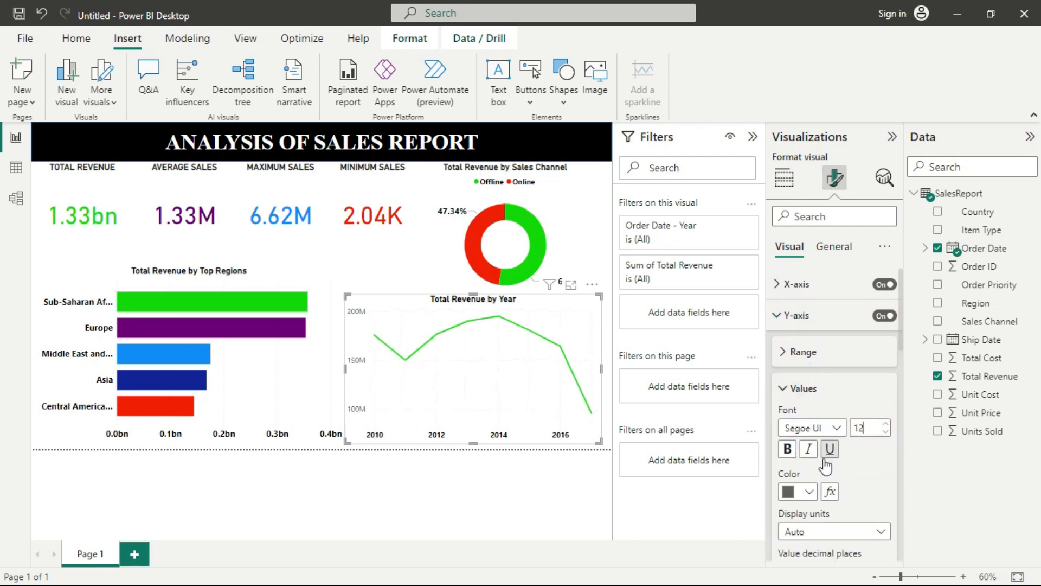
{"action": "left_click", "coordinate": [808, 492]}
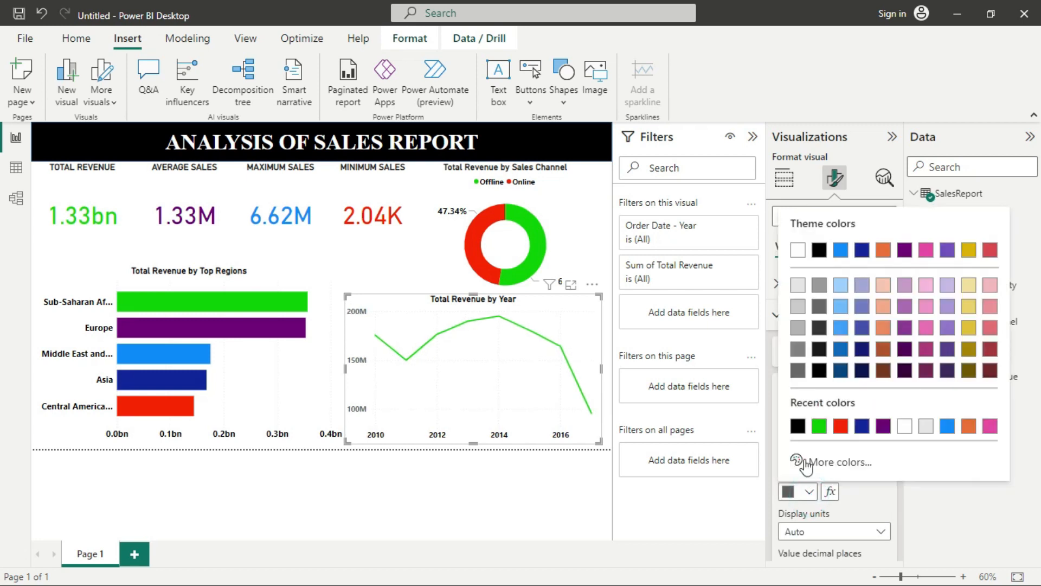
{"action": "left_click", "coordinate": [797, 426]}
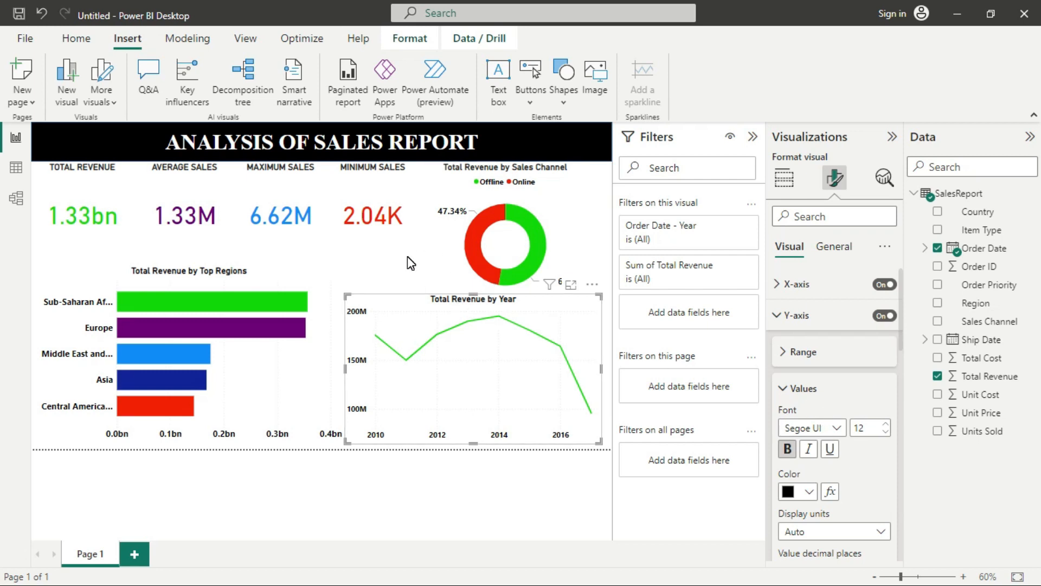
{"action": "left_click", "coordinate": [788, 319]}
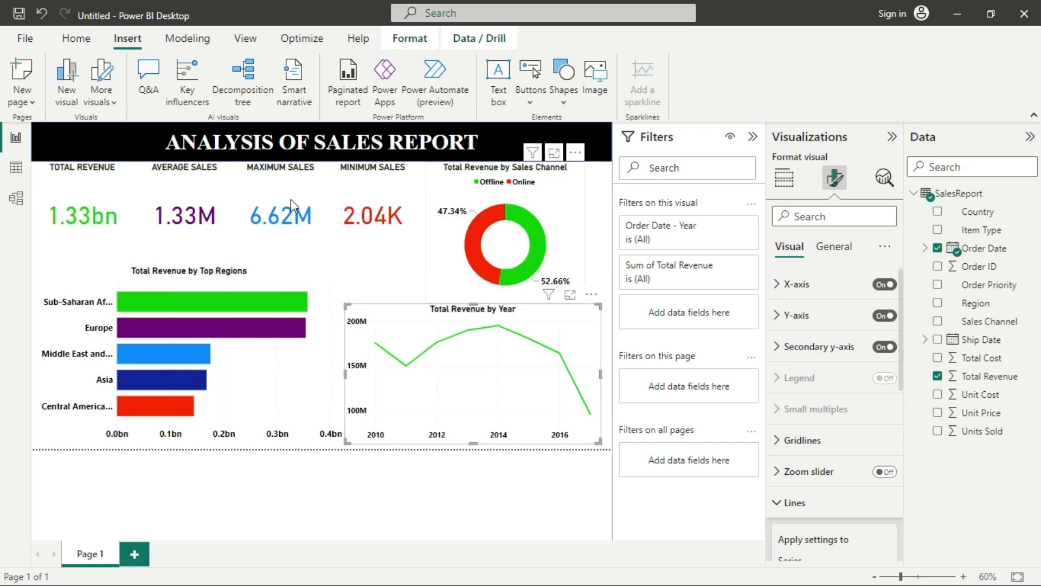
Export the finished report page to PDF.
{"action": "left_click", "coordinate": [25, 39]}
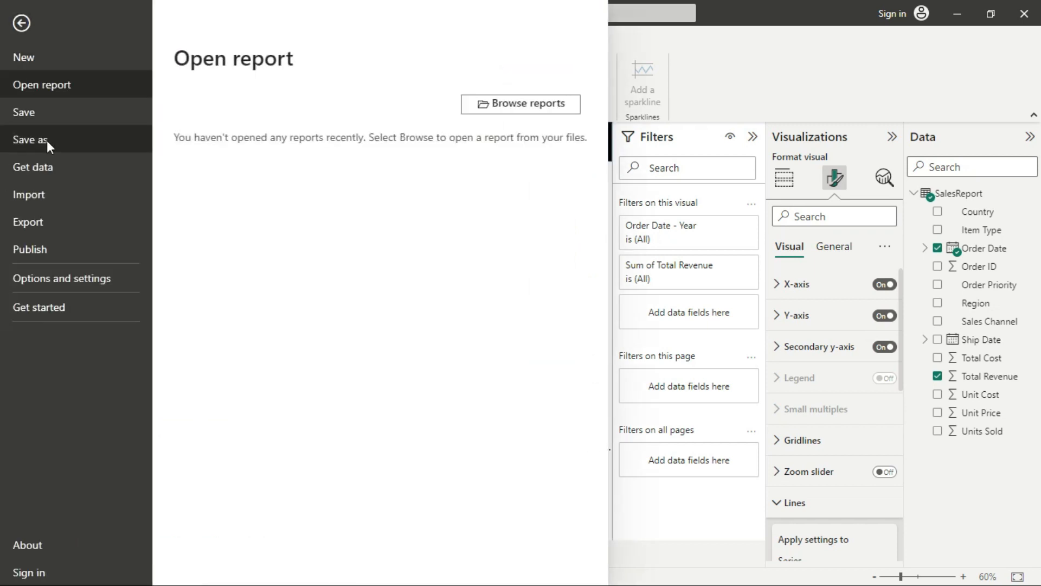
{"action": "left_click", "coordinate": [32, 220]}
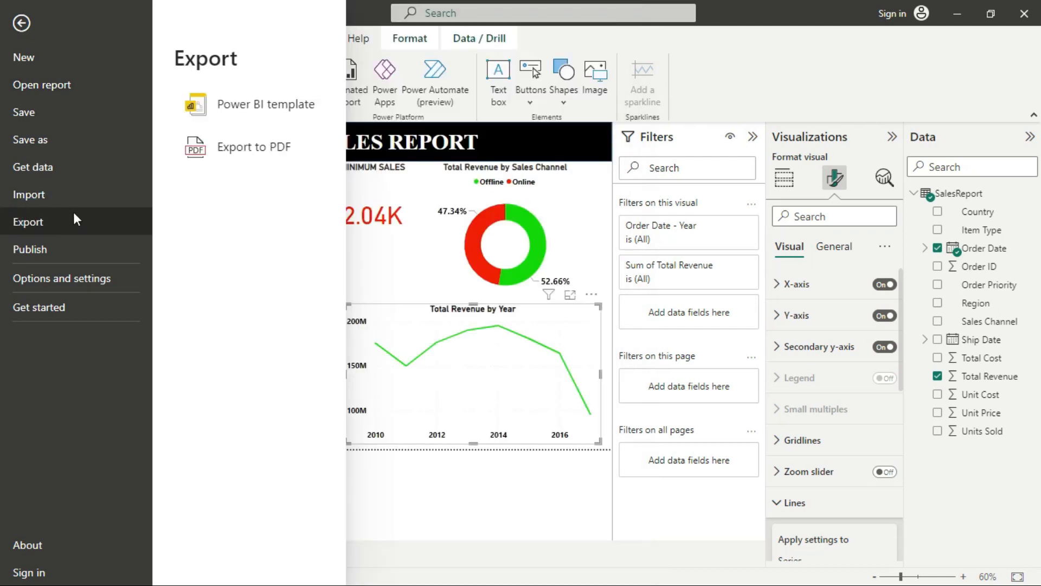
{"action": "left_click", "coordinate": [237, 152]}
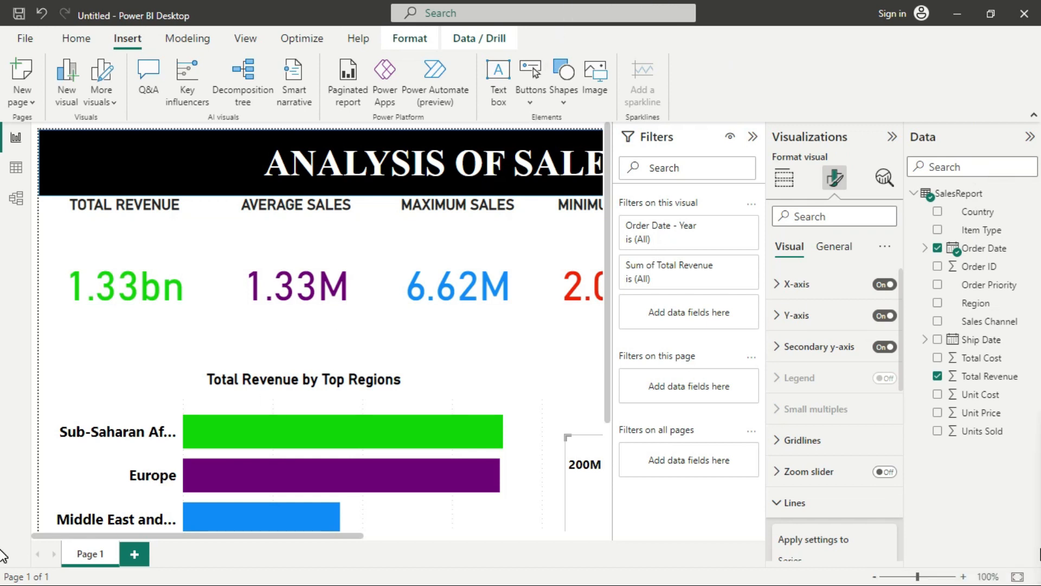
Switch to Foxit PDF Reader and examine the exported Untitled.pdf report page.
{"action": "left_click_drag", "start_coordinate": [3, 531], "coordinate": [460, 60]}
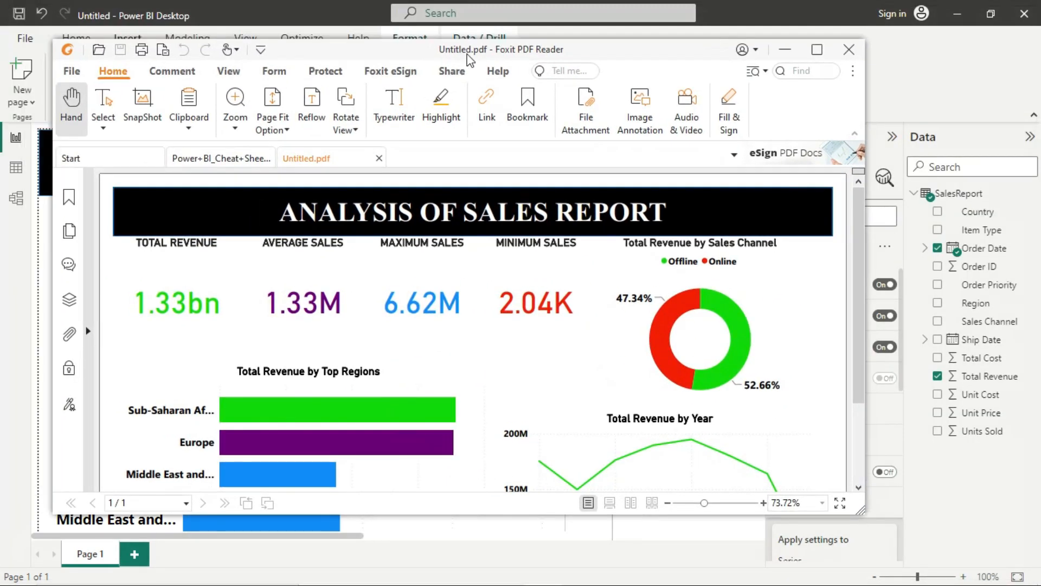
{"action": "double_click", "coordinate": [470, 59]}
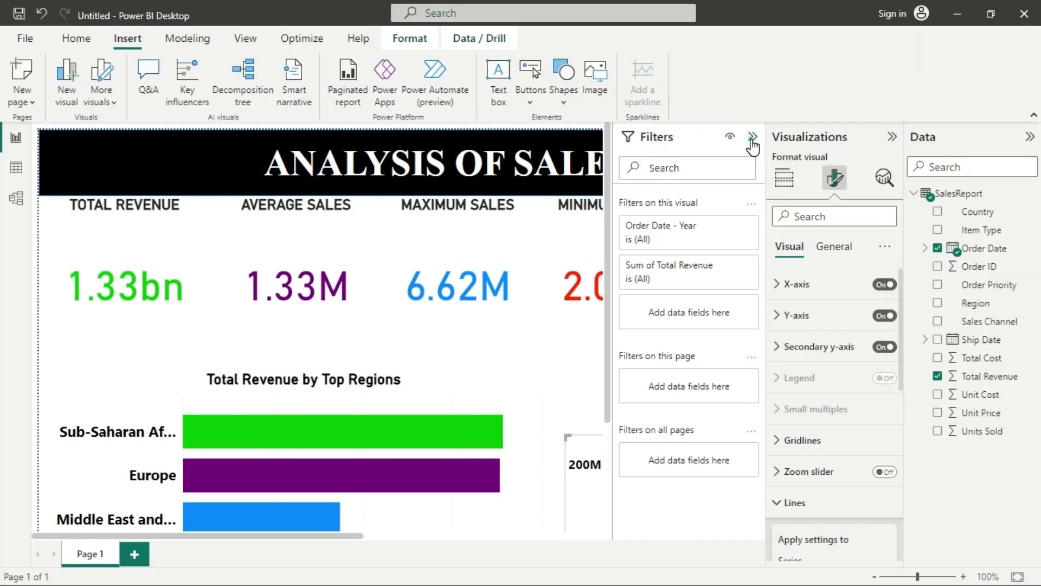
Collapse the Filters, Visualizations and Data panes to give the report page more room.
{"action": "left_click", "coordinate": [753, 139]}
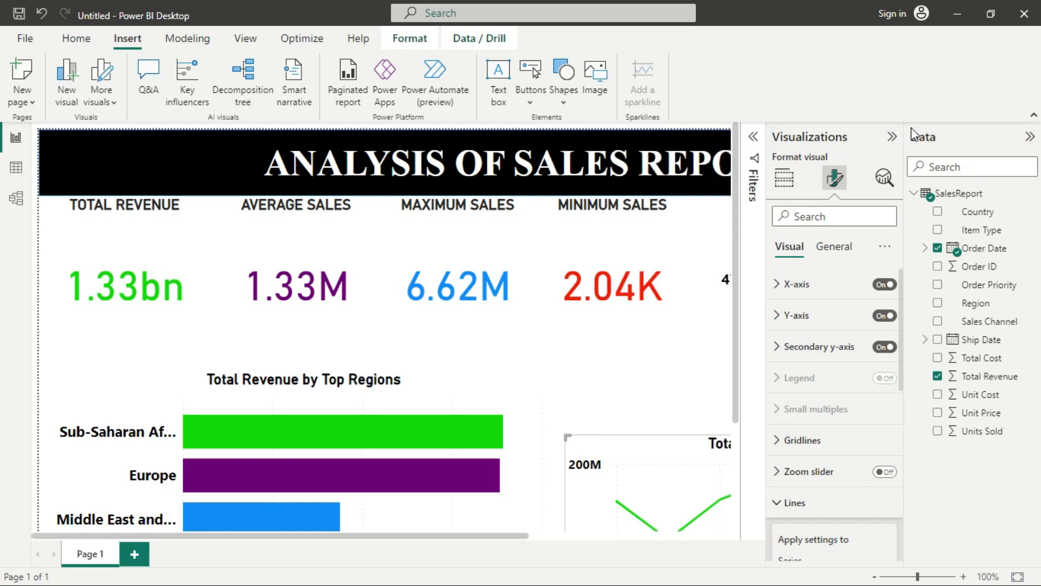
{"action": "left_click", "coordinate": [892, 136]}
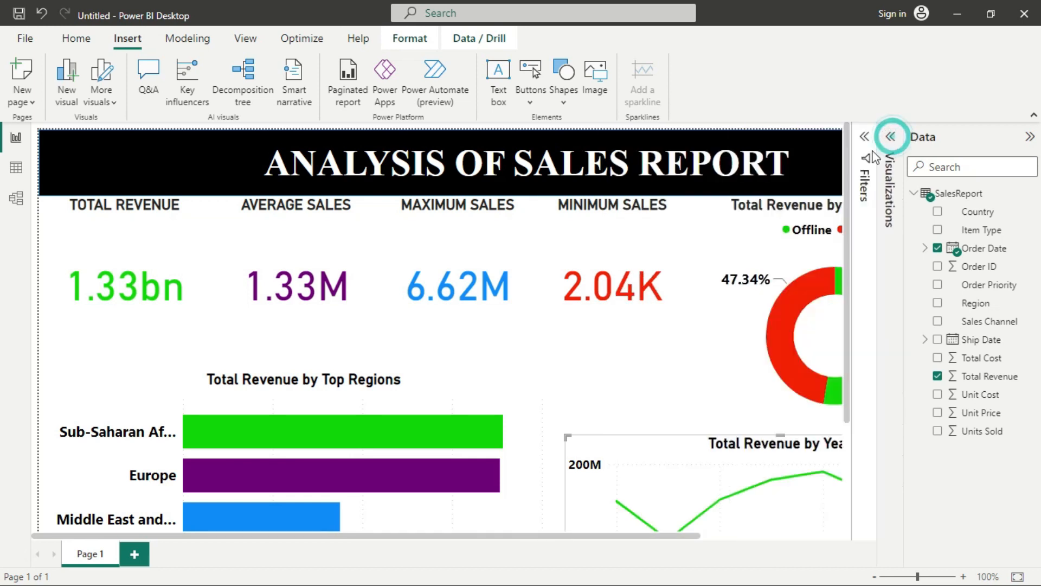
{"action": "left_click", "coordinate": [1029, 138]}
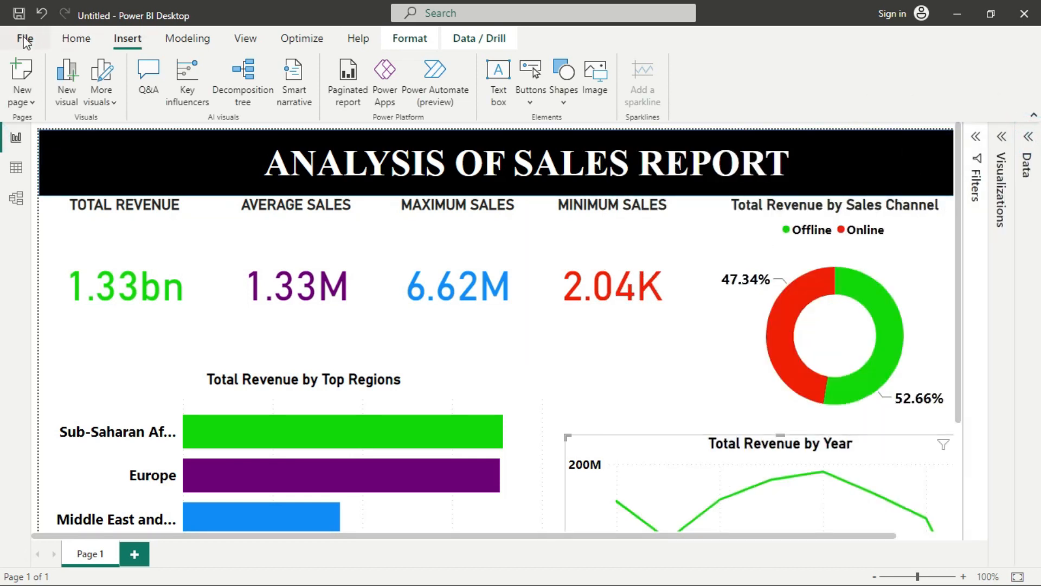
Save the report as a Power BI file named SALES REPORT in the Data folder.
{"action": "left_click", "coordinate": [25, 39]}
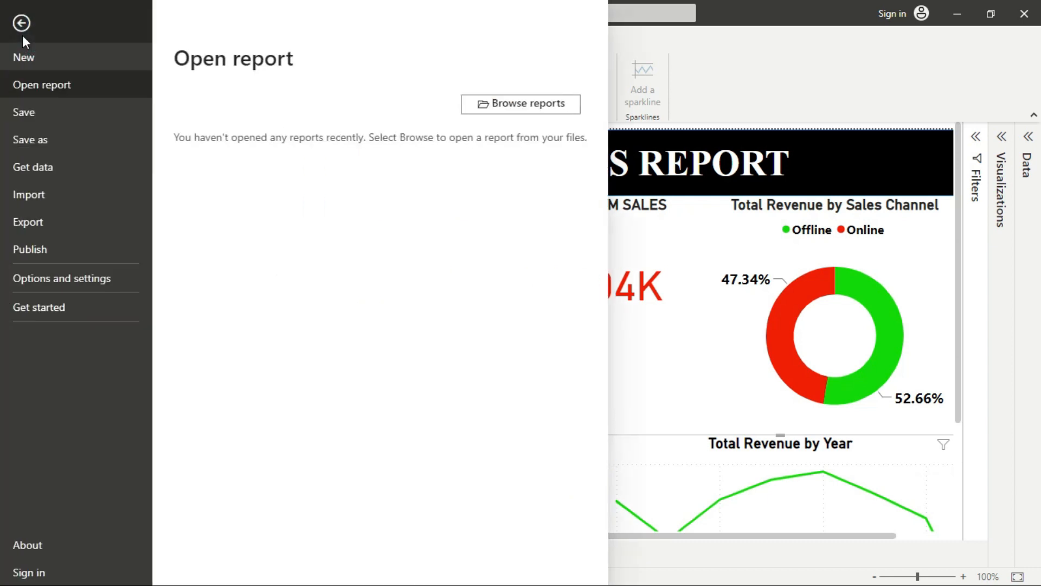
{"action": "key", "text": "Escape"}
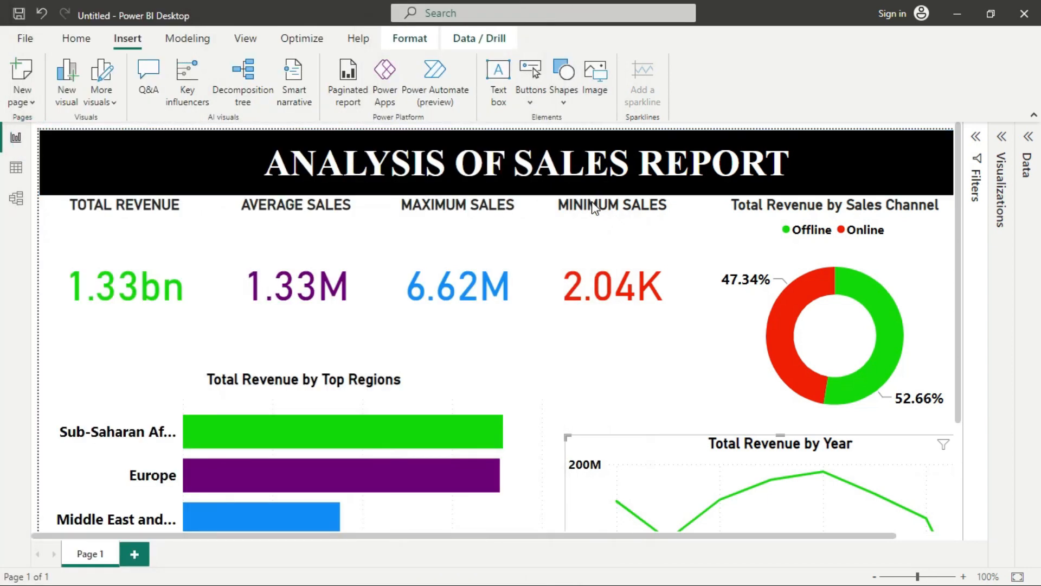
{"action": "left_click_drag", "start_coordinate": [316, 20], "coordinate": [513, 65]}
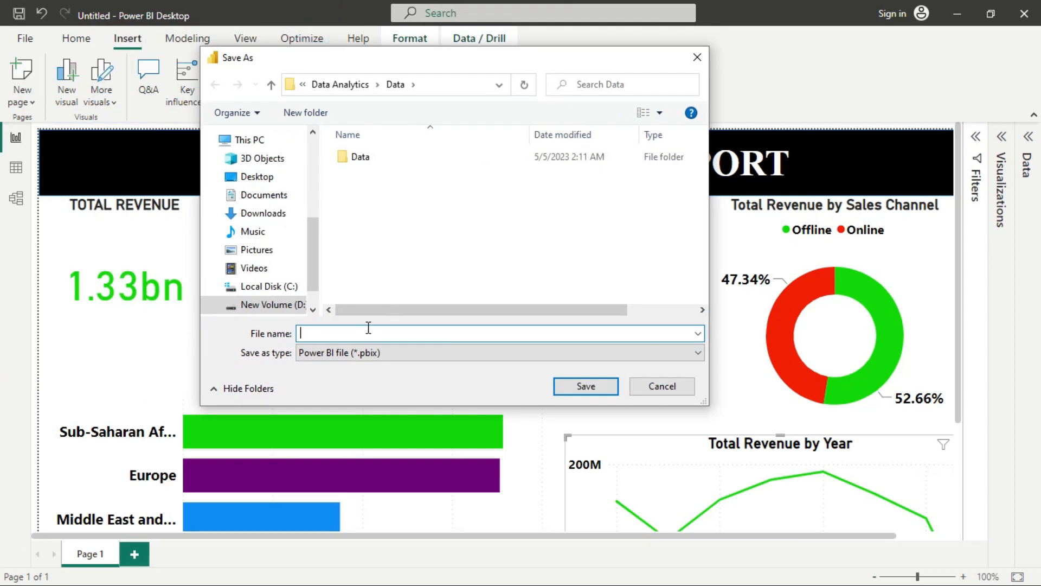
{"action": "type", "text": "SALES REPORT"}
{"action": "left_click", "coordinate": [583, 387]}
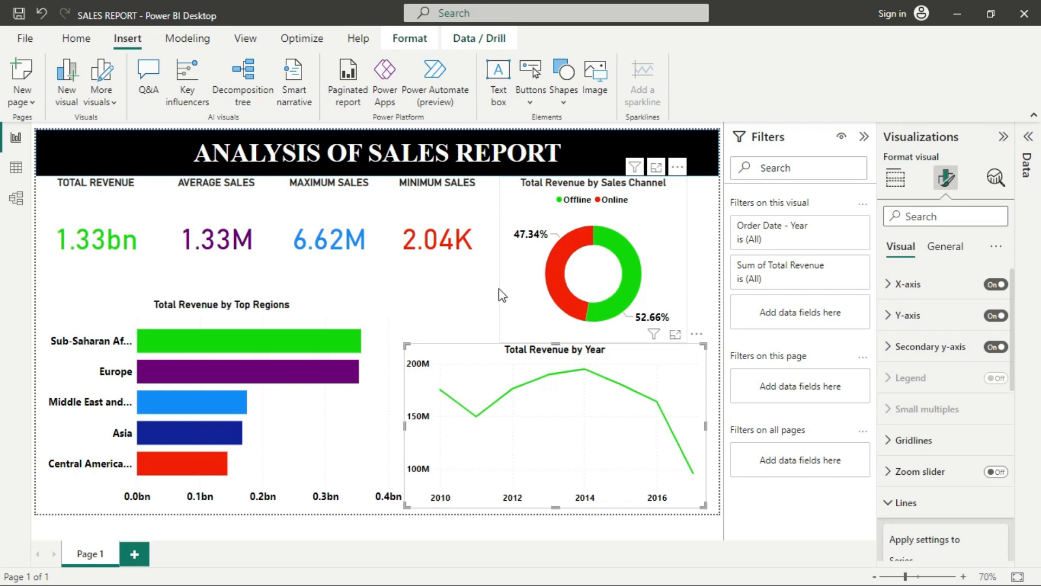
Try to publish the report, saving its changes when asked and dismissing the e-mail sign-in request.
{"action": "left_click", "coordinate": [72, 42]}
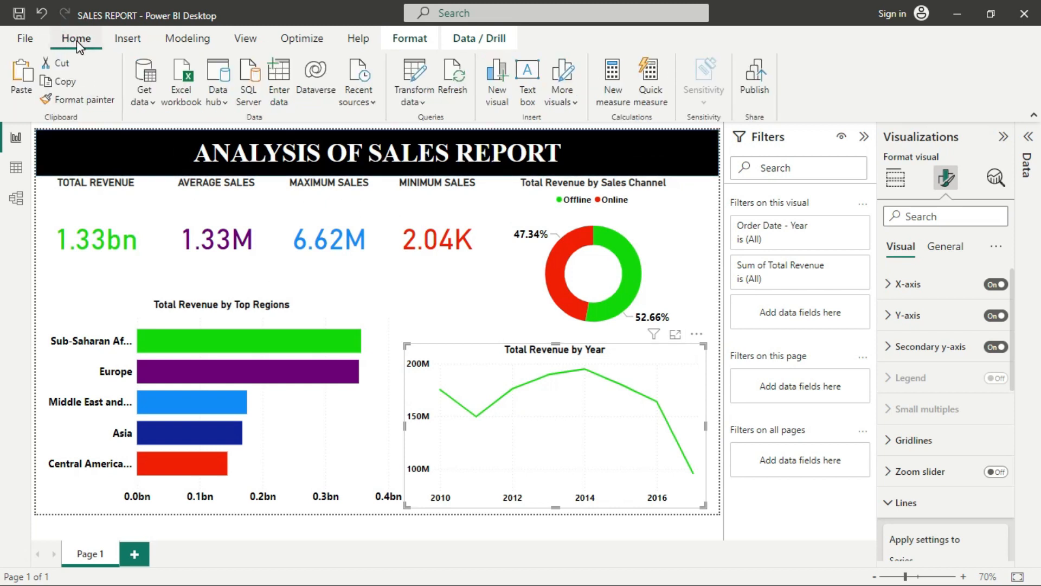
{"action": "left_click", "coordinate": [759, 80]}
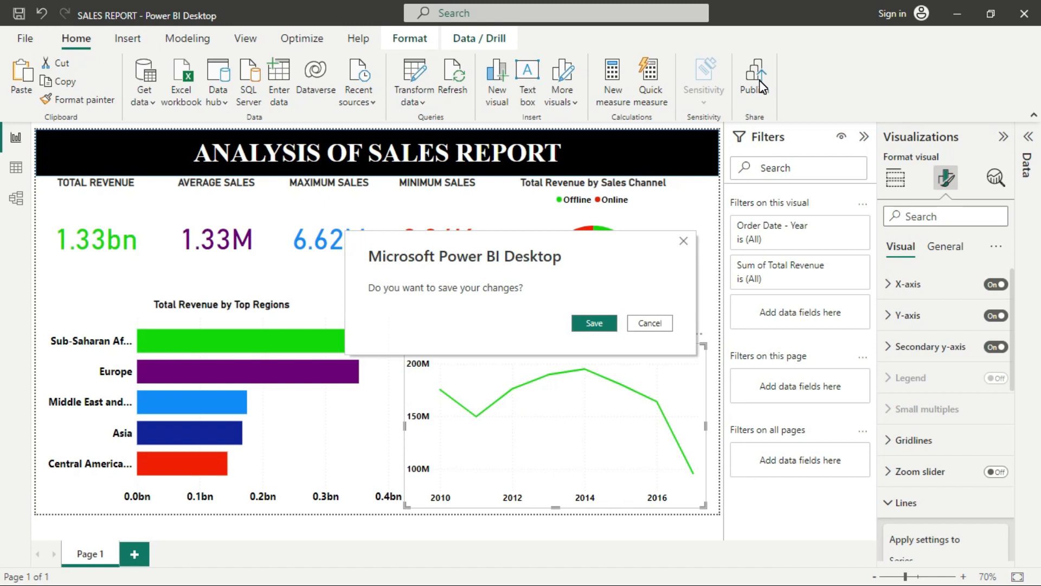
{"action": "left_click", "coordinate": [594, 325]}
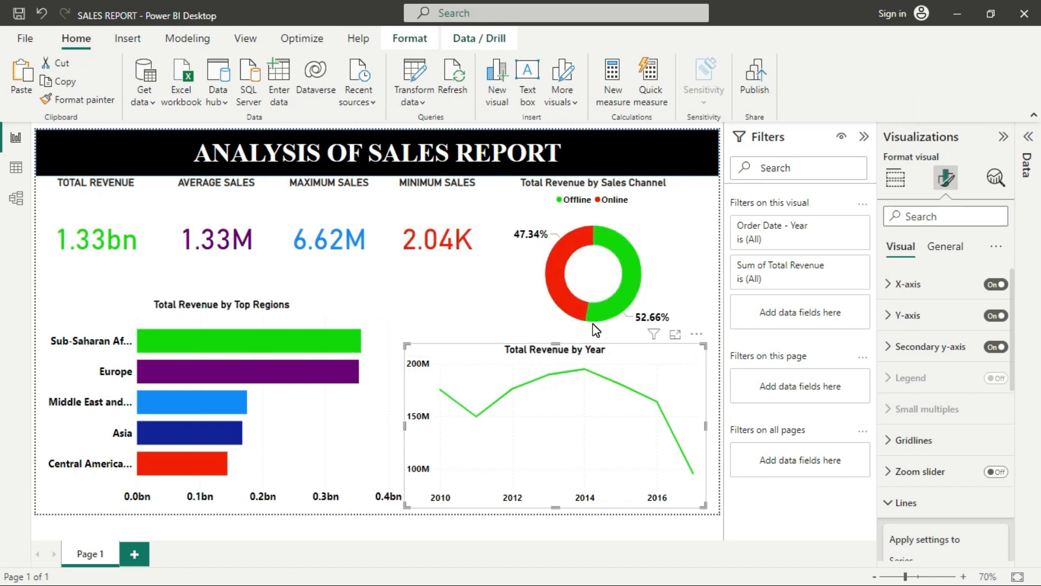
{"action": "left_click", "coordinate": [569, 339]}
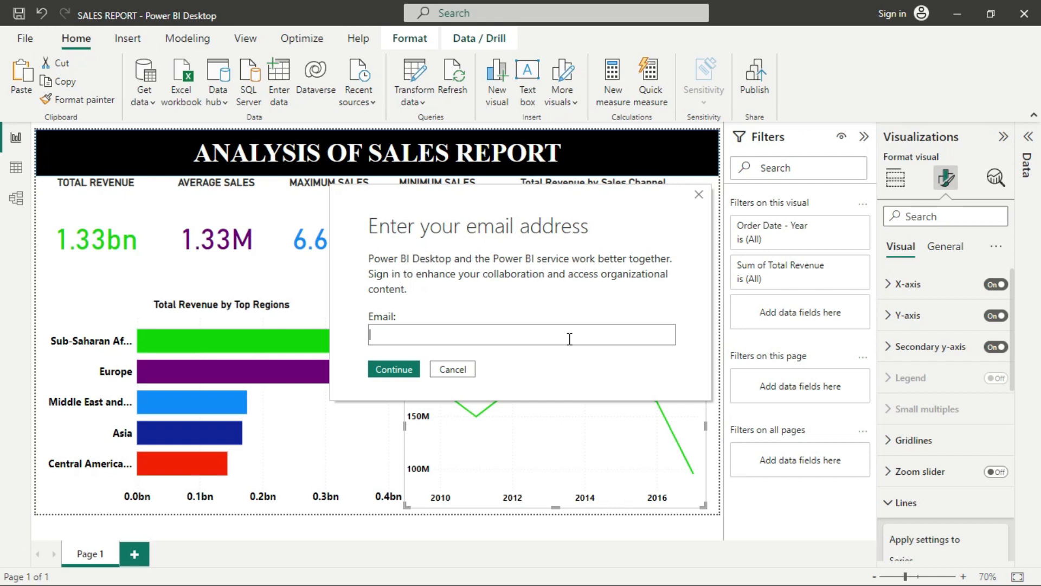
{"action": "left_click", "coordinate": [699, 194]}
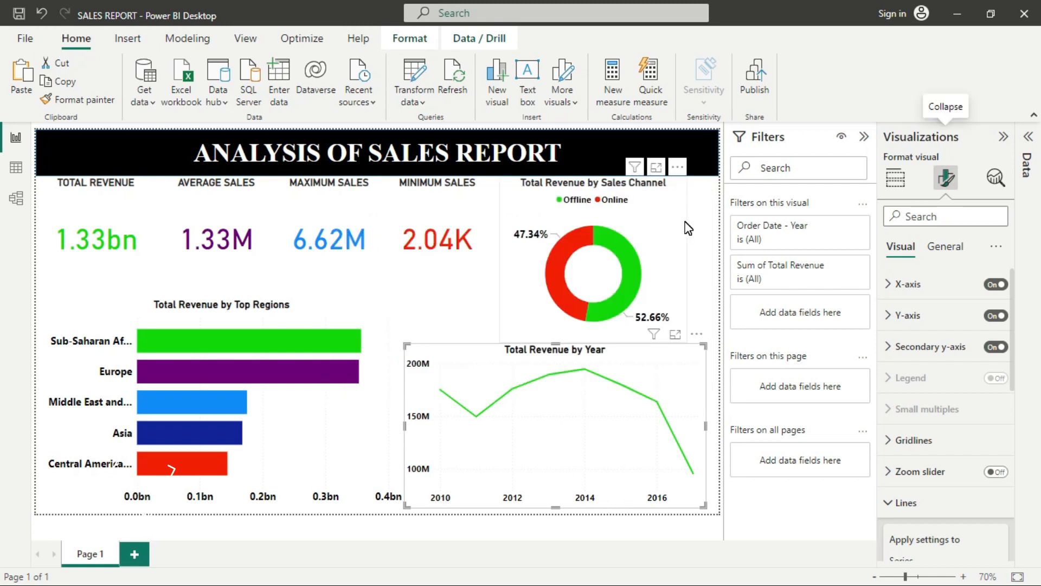